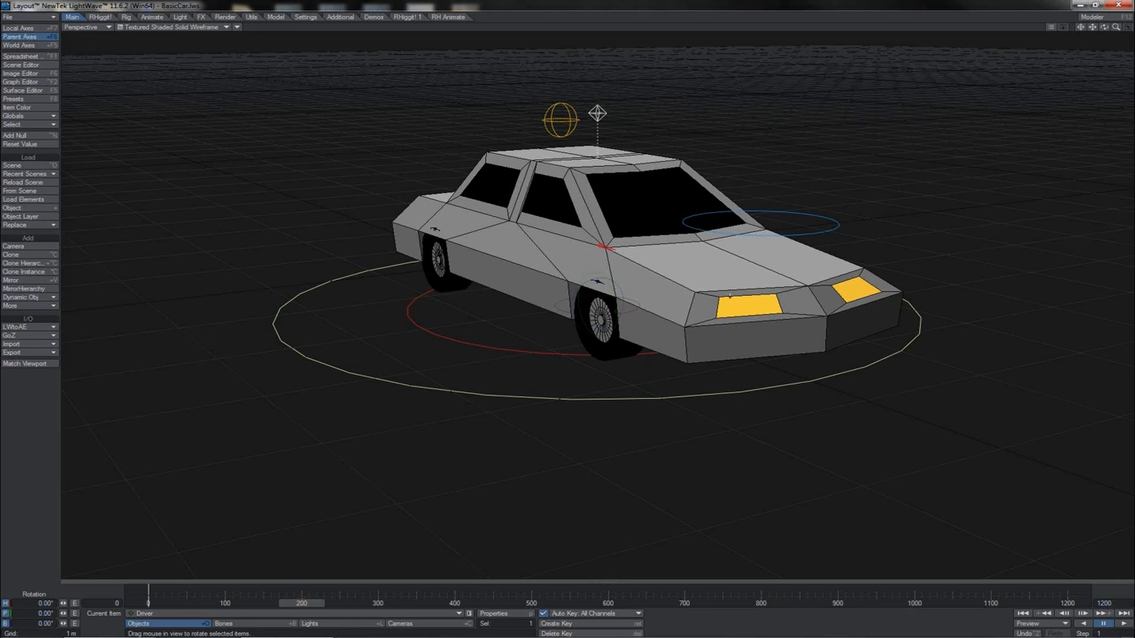
- Examine the rotation controller settings in the Driver's motion options
{"action": "key", "text": "m"}
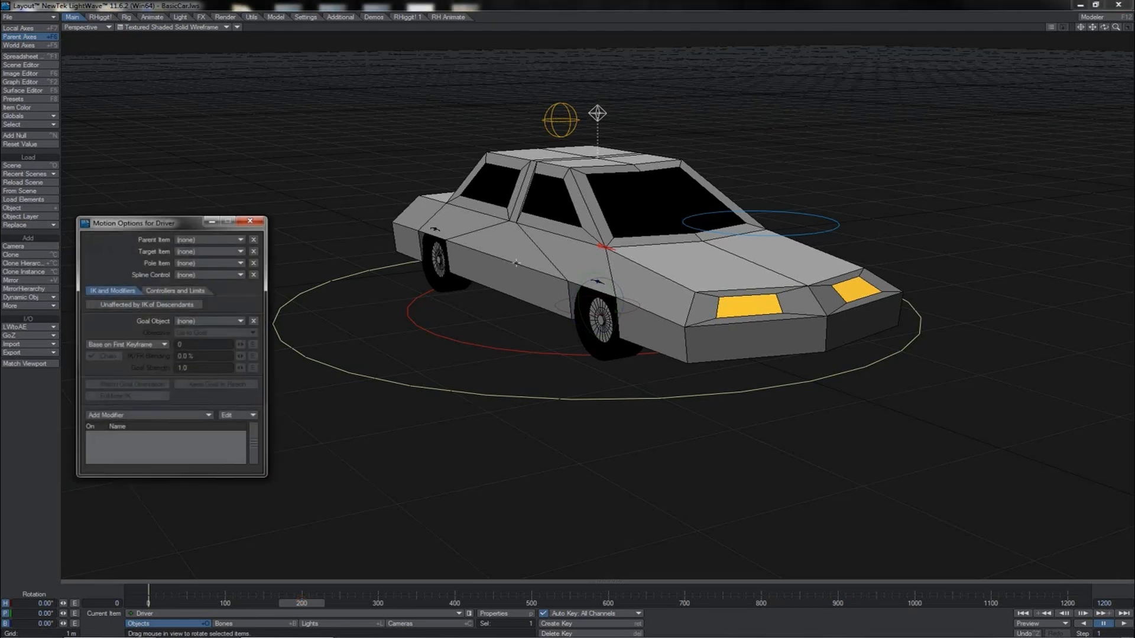
{"action": "left_click", "coordinate": [177, 291]}
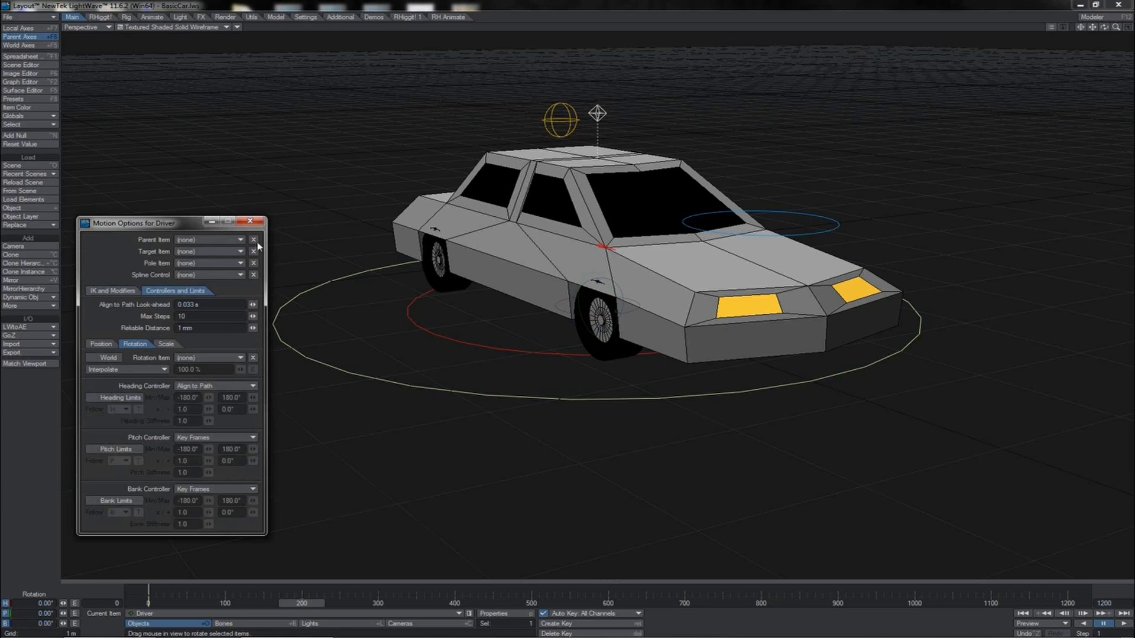
{"action": "left_click", "coordinate": [250, 222]}
- Try moving the Driver control to a different position at frame 200 to test how the car follows its path
{"action": "key", "text": "t"}
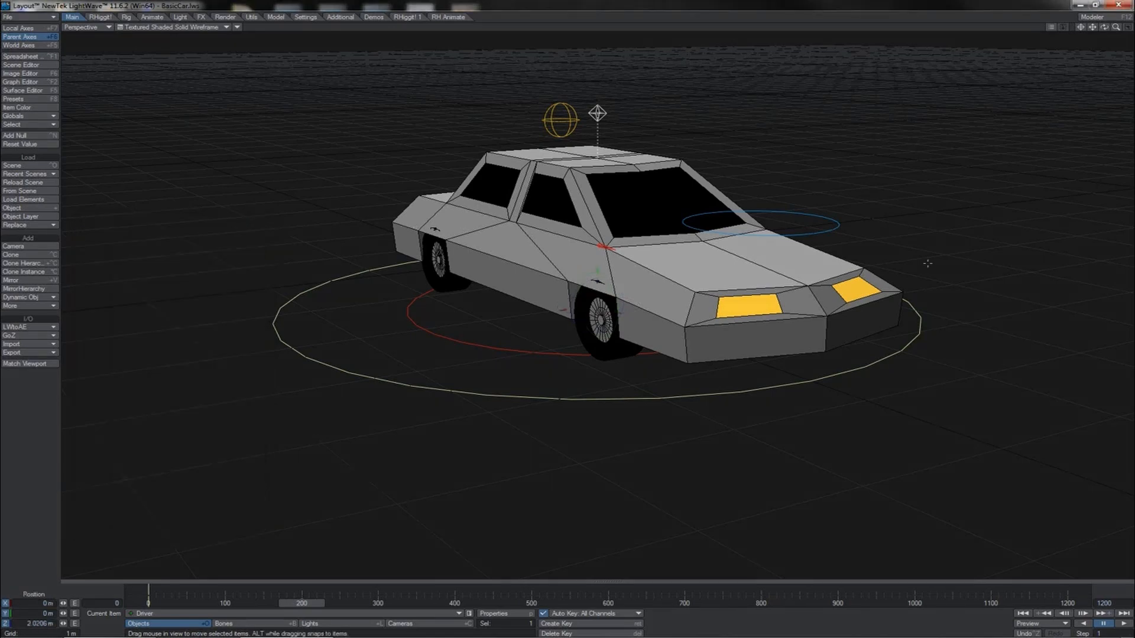
{"action": "left_click_drag", "start_coordinate": [967, 246], "coordinate": [1111, 233]}
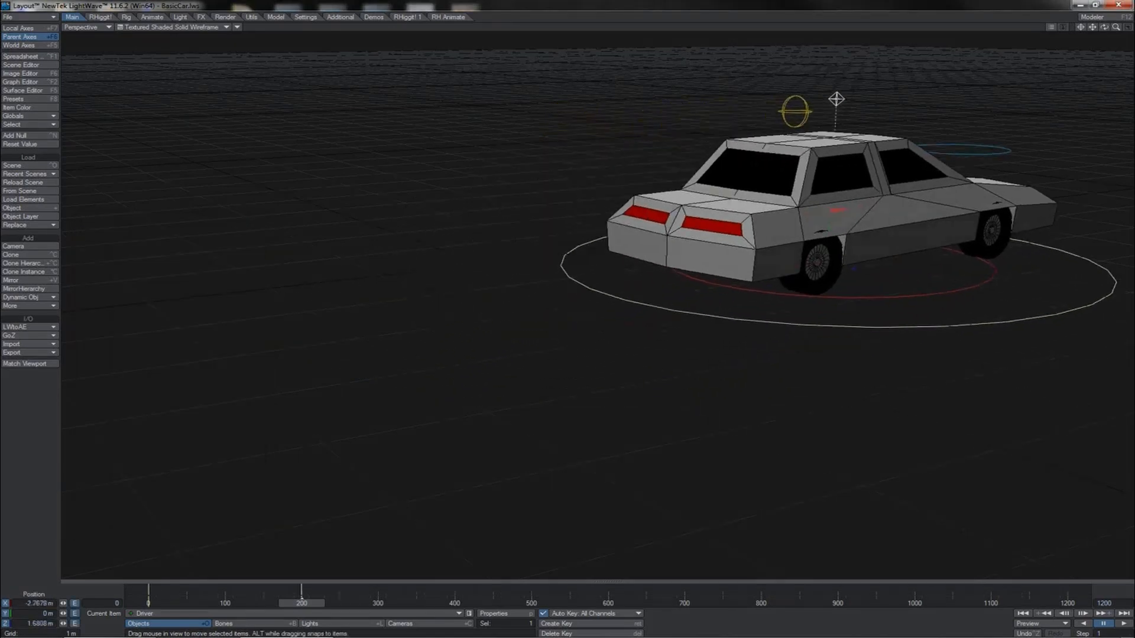
{"action": "mouse_move", "coordinate": [837, 210]}
{"action": "left_mouse_down"}
{"action": "mouse_move", "coordinate": [957, 266]}
{"action": "mouse_move", "coordinate": [623, 349]}
{"action": "mouse_move", "coordinate": [195, 297]}
{"action": "mouse_move", "coordinate": [319, 222]}
{"action": "mouse_move", "coordinate": [506, 198]}
{"action": "mouse_move", "coordinate": [609, 148]}
{"action": "mouse_move", "coordinate": [937, 127]}
{"action": "mouse_move", "coordinate": [983, 158]}
{"action": "mouse_move", "coordinate": [910, 202]}
{"action": "mouse_move", "coordinate": [840, 272]}
{"action": "left_mouse_up"}
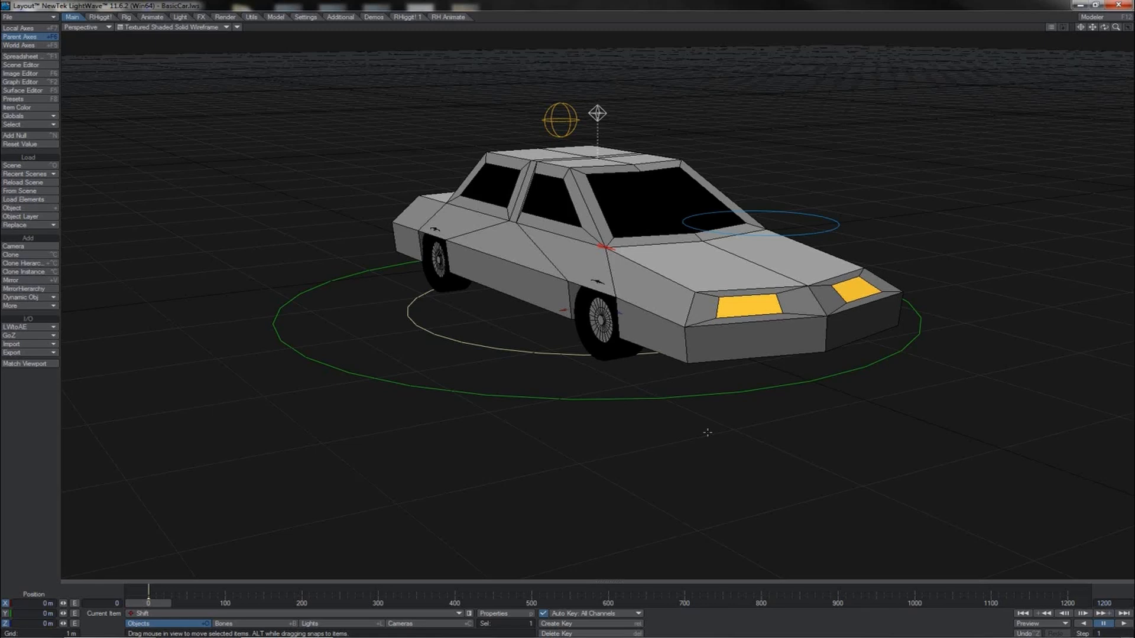
- Try moving and rotating the Shift control to offset the car from the Driver, and undo the change
{"action": "mouse_move", "coordinate": [707, 433]}
{"action": "left_mouse_down"}
{"action": "mouse_move", "coordinate": [657, 435]}
{"action": "mouse_move", "coordinate": [704, 432]}
{"action": "left_mouse_up"}
{"action": "key", "text": "y"}
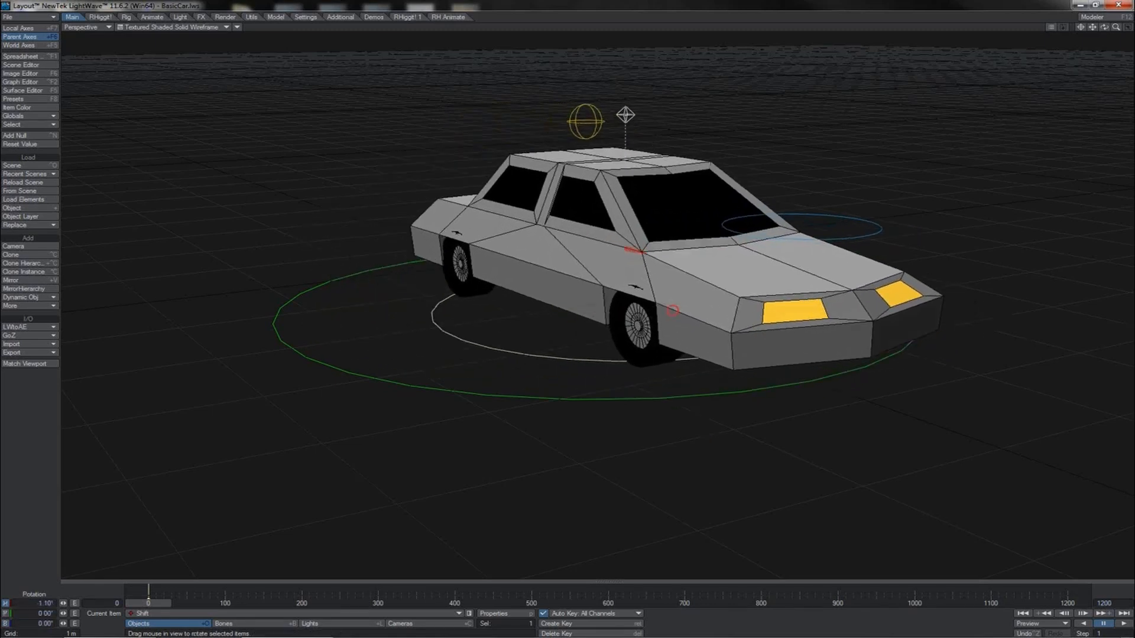
{"action": "left_click_drag", "start_coordinate": [672, 310], "coordinate": [568, 312]}
{"action": "key", "text": "ctrl+z"}
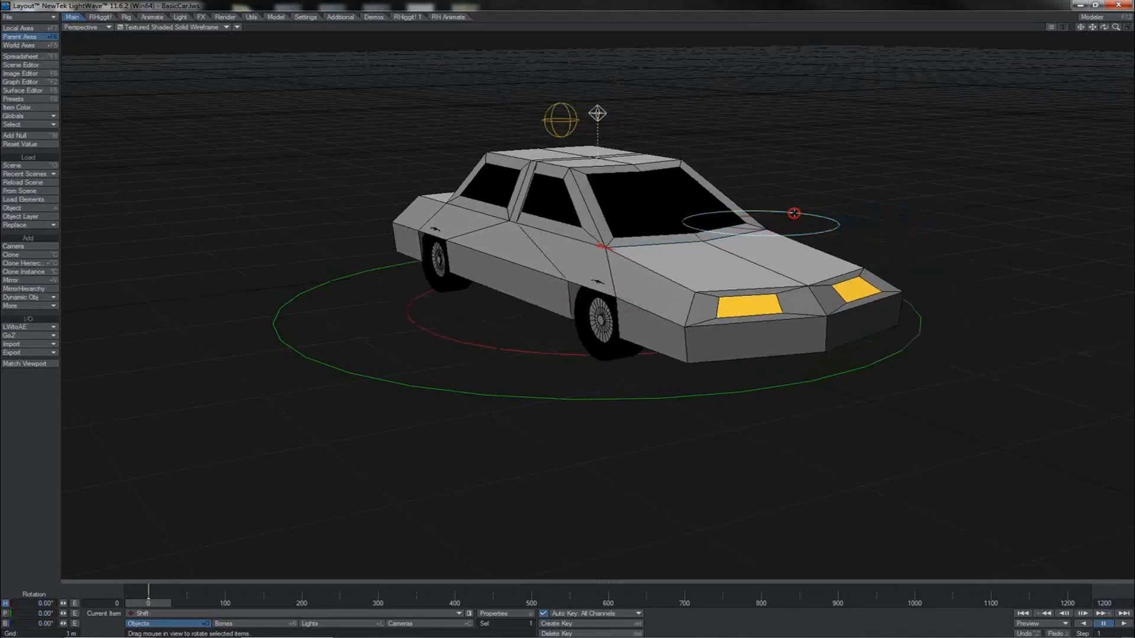
- Try adjusting the blue ring control above the bonnet and rotating the BodyRoll control, and undo the changes
{"action": "left_click_drag", "start_coordinate": [793, 212], "coordinate": [788, 217]}
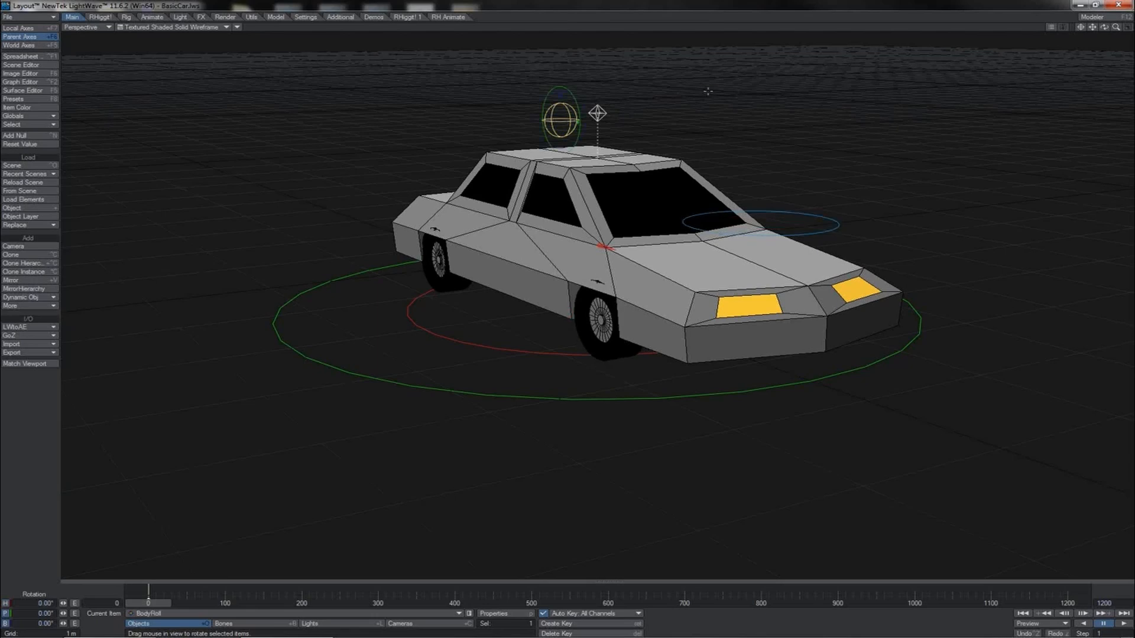
{"action": "left_click_drag", "start_coordinate": [707, 92], "coordinate": [707, 91]}
{"action": "right_click_drag", "start_coordinate": [707, 91], "coordinate": [711, 91]}
{"action": "key", "text": "ctrl+z"}
{"action": "key", "text": "ctrl+z"}
- Try raising the bone of the Body object, and undo the move
{"action": "left_click", "coordinate": [603, 246]}
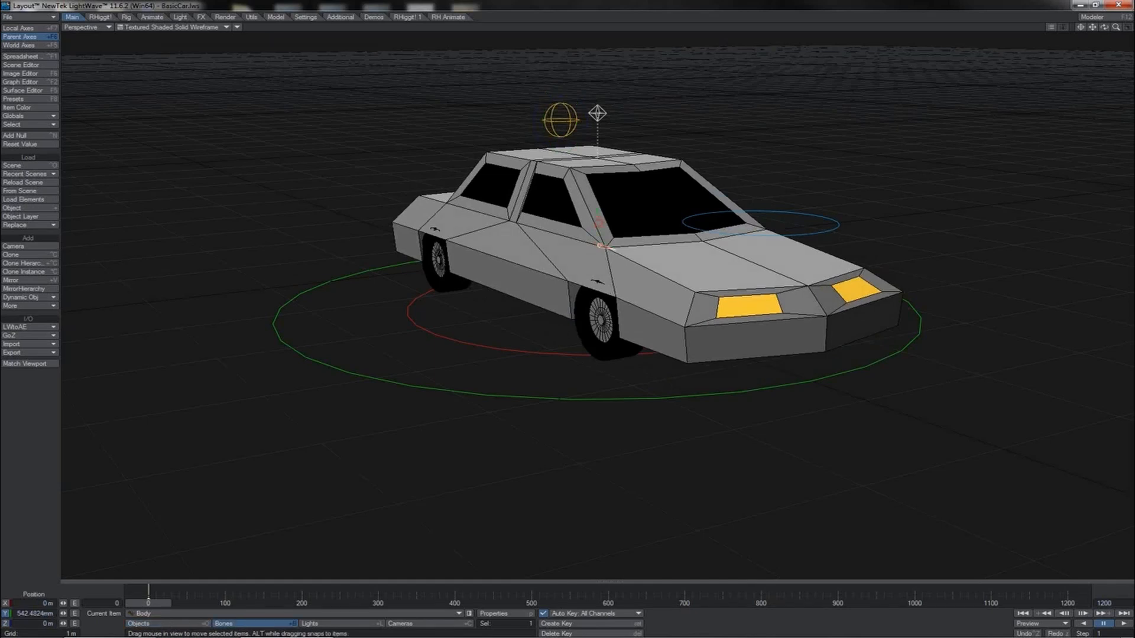
{"action": "right_click_drag", "start_coordinate": [599, 218], "coordinate": [599, 191]}
{"action": "key", "text": "ctrl+z"}
- In the Top view, try offsetting the Car_SlidePivot control and rotating the car about 40° around it, and undo the change
{"action": "left_click", "coordinate": [597, 114]}
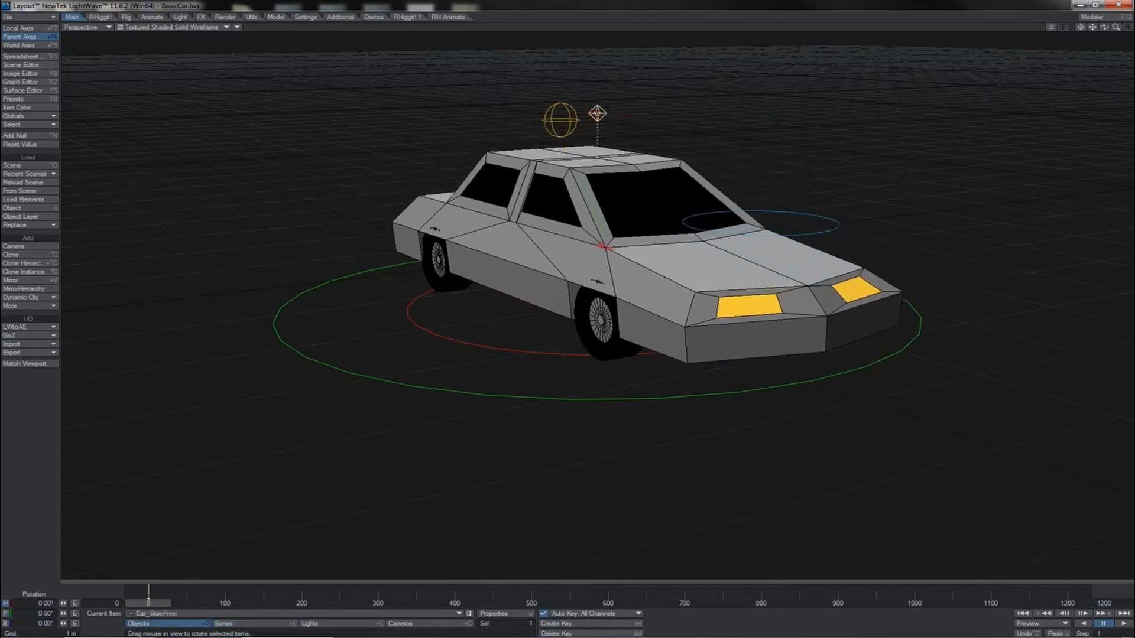
{"action": "key", "text": "2"}
{"action": "key", "text": "t"}
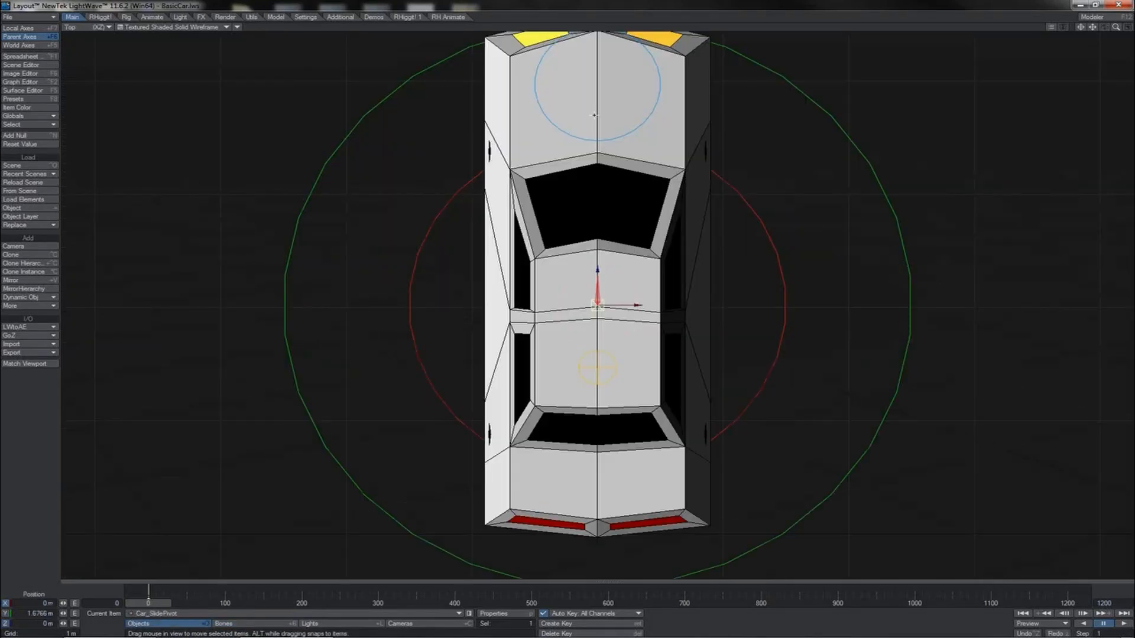
{"action": "left_click_drag", "start_coordinate": [597, 304], "coordinate": [567, 313]}
{"action": "key", "text": "y"}
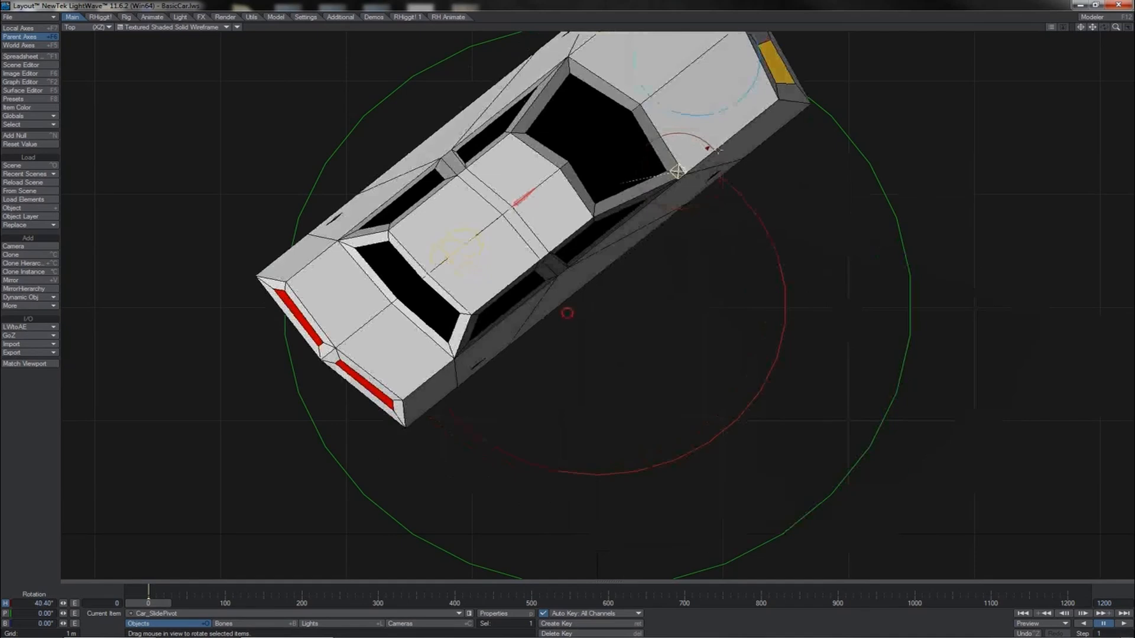
{"action": "key", "text": "ctrl+z"}
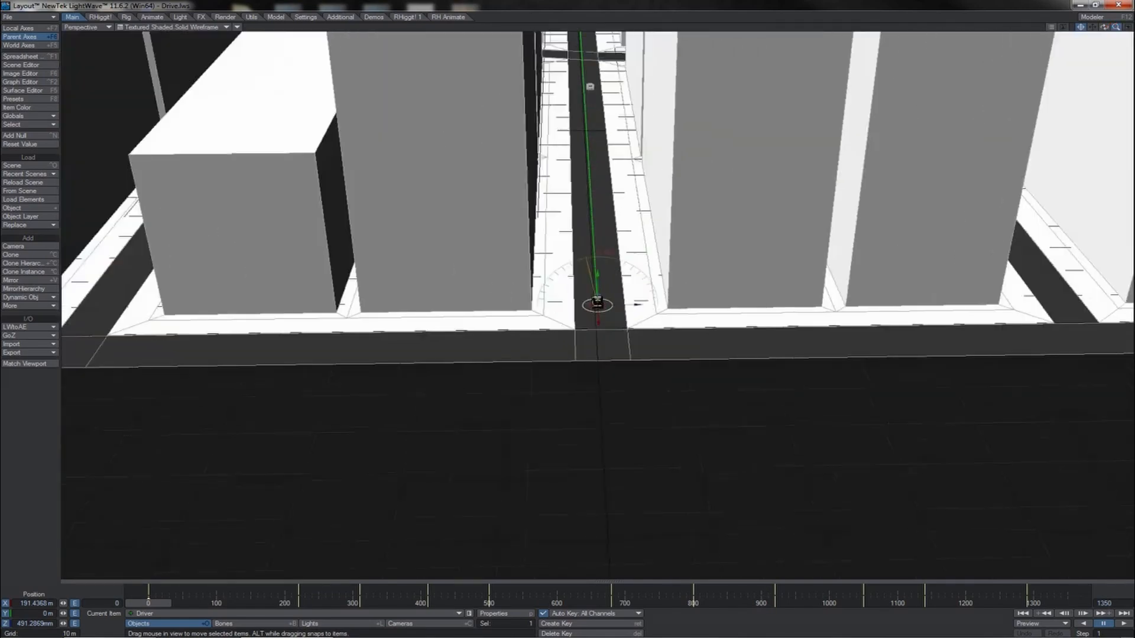
- Examine the Driver's motion path through the city, both in a full overview from above and close to the car
{"action": "left_click_drag", "start_coordinate": [1116, 27], "coordinate": [1130, 59]}
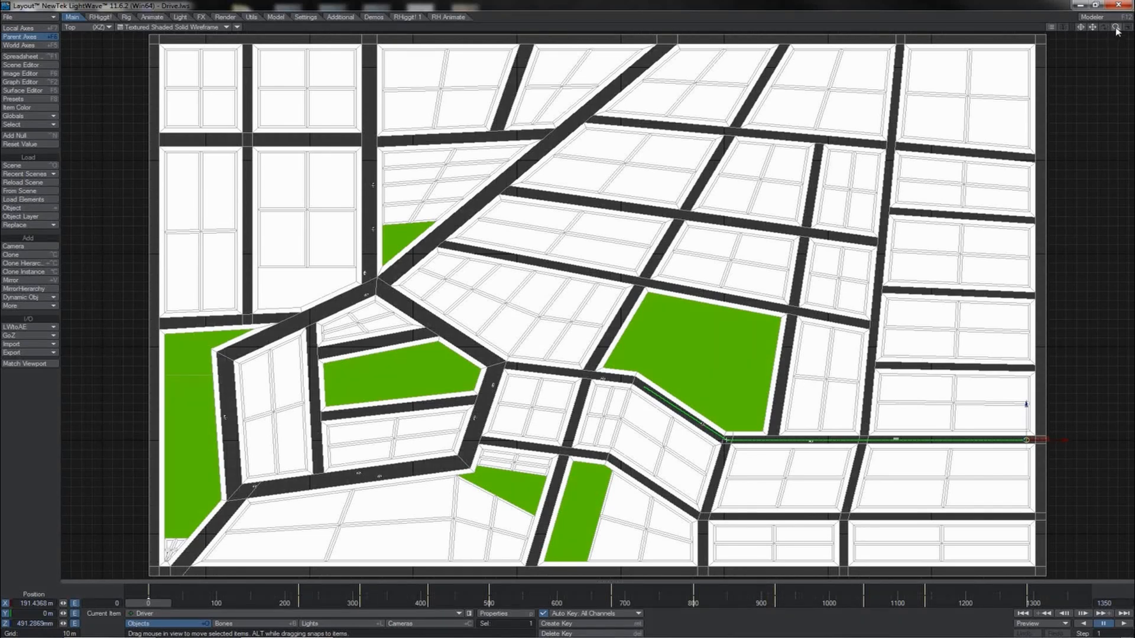
{"action": "mouse_move", "coordinate": [1116, 27]}
{"action": "left_mouse_down"}
{"action": "mouse_move", "coordinate": [1131, 27]}
{"action": "mouse_move", "coordinate": [1096, 26]}
{"action": "mouse_move", "coordinate": [1133, 6]}
{"action": "mouse_move", "coordinate": [1131, 17]}
{"action": "mouse_move", "coordinate": [1077, 29]}
{"action": "mouse_move", "coordinate": [1128, 7]}
{"action": "mouse_move", "coordinate": [1105, 20]}
{"action": "left_mouse_up"}
{"action": "key", "text": "4"}
{"action": "left_click_drag", "start_coordinate": [1115, 27], "coordinate": [1115, 27]}
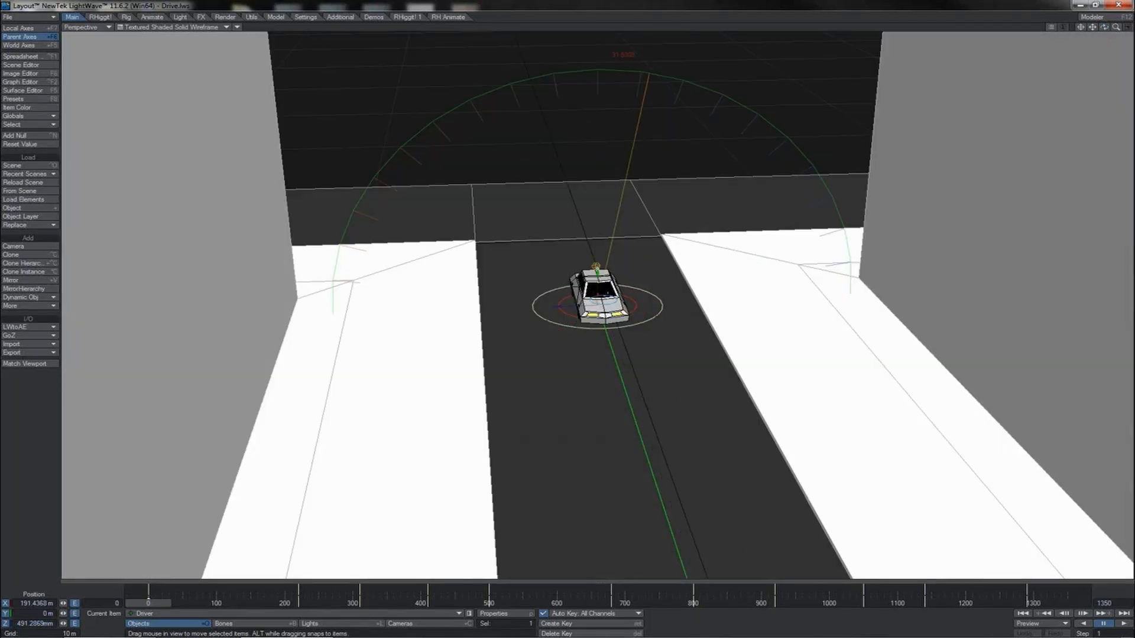
- Examine the custom objects in the Driver's geometry properties
{"action": "key", "text": "p"}
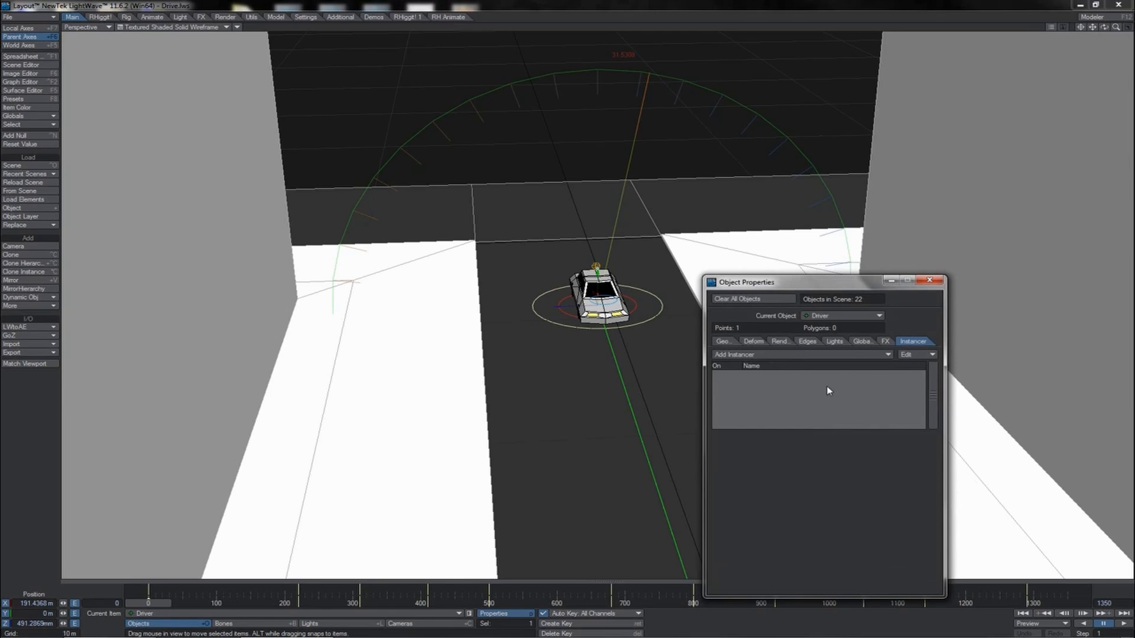
{"action": "left_click", "coordinate": [732, 342]}
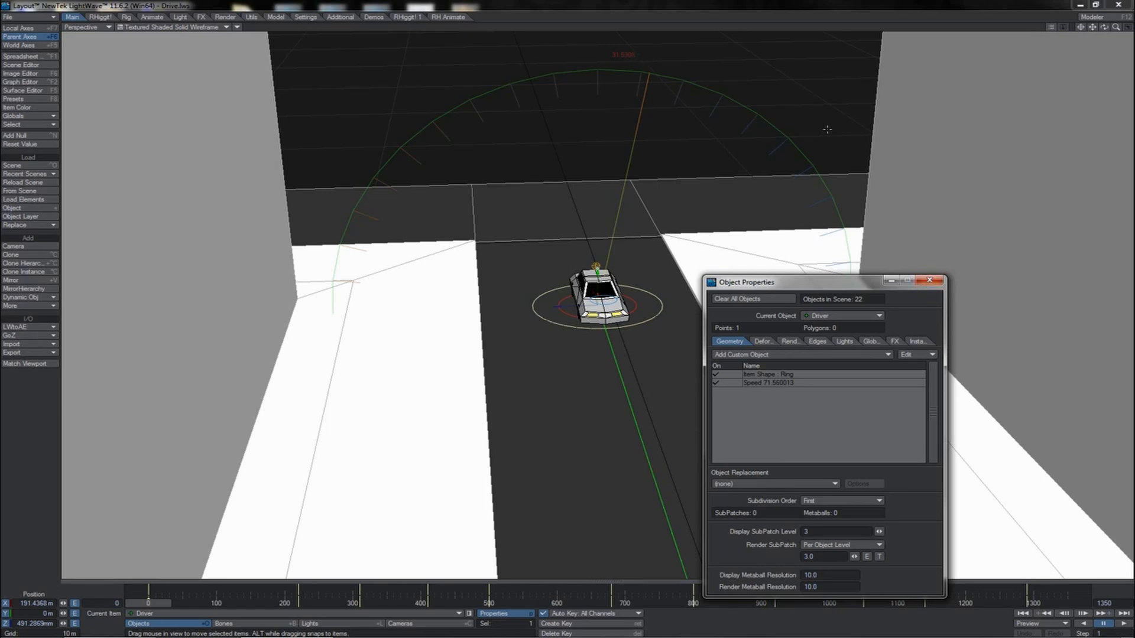
{"action": "left_click", "coordinate": [931, 281]}
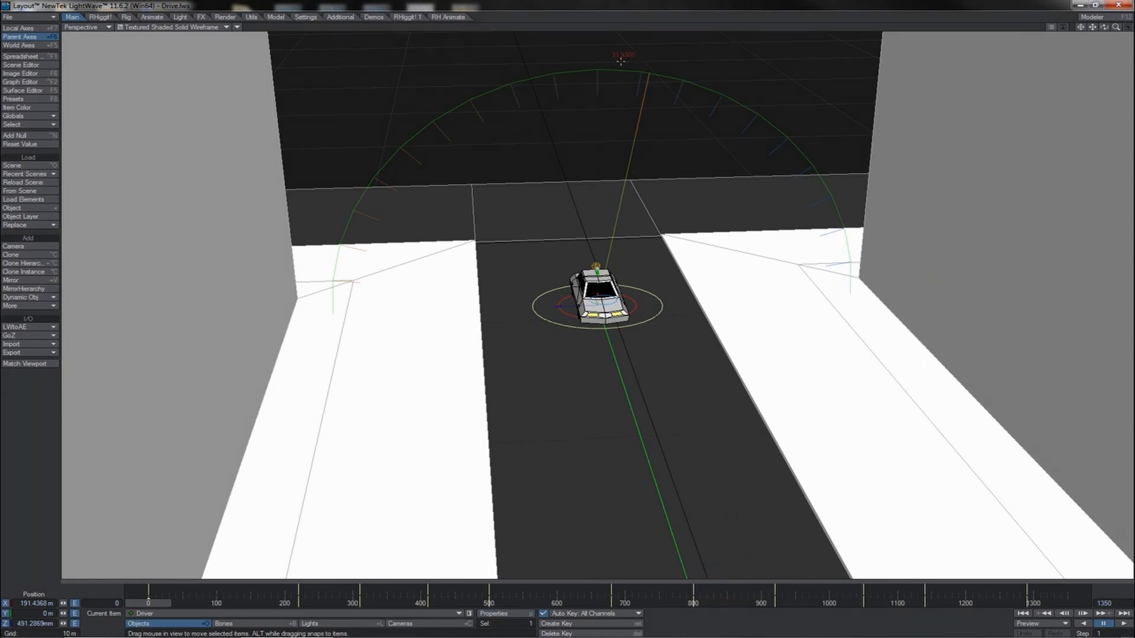
- Scrub the Driver's animation back to frame 637 and examine the car's speed gauge up close in the Perspective view
{"action": "key", "text": "2"}
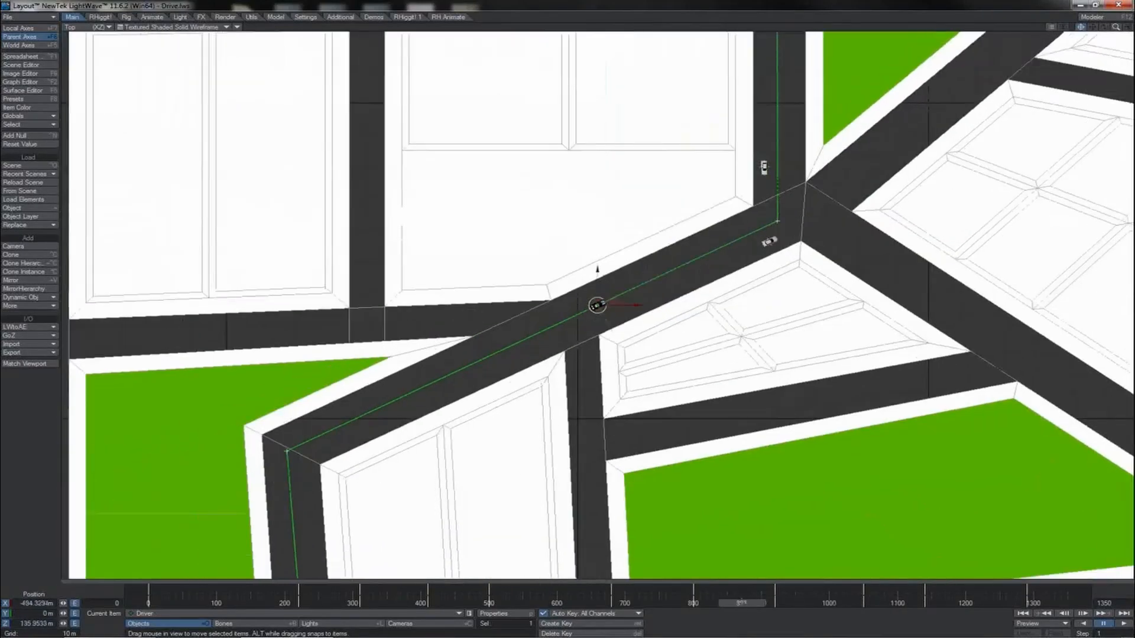
{"action": "left_click_drag", "start_coordinate": [742, 603], "coordinate": [582, 603]}
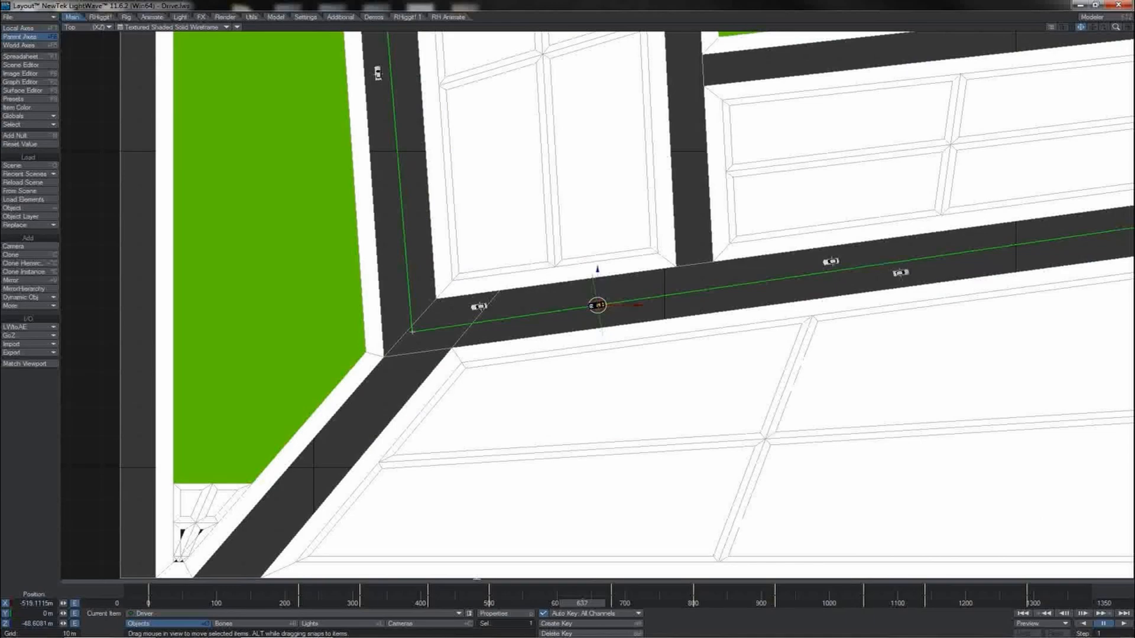
{"action": "key", "text": "4"}
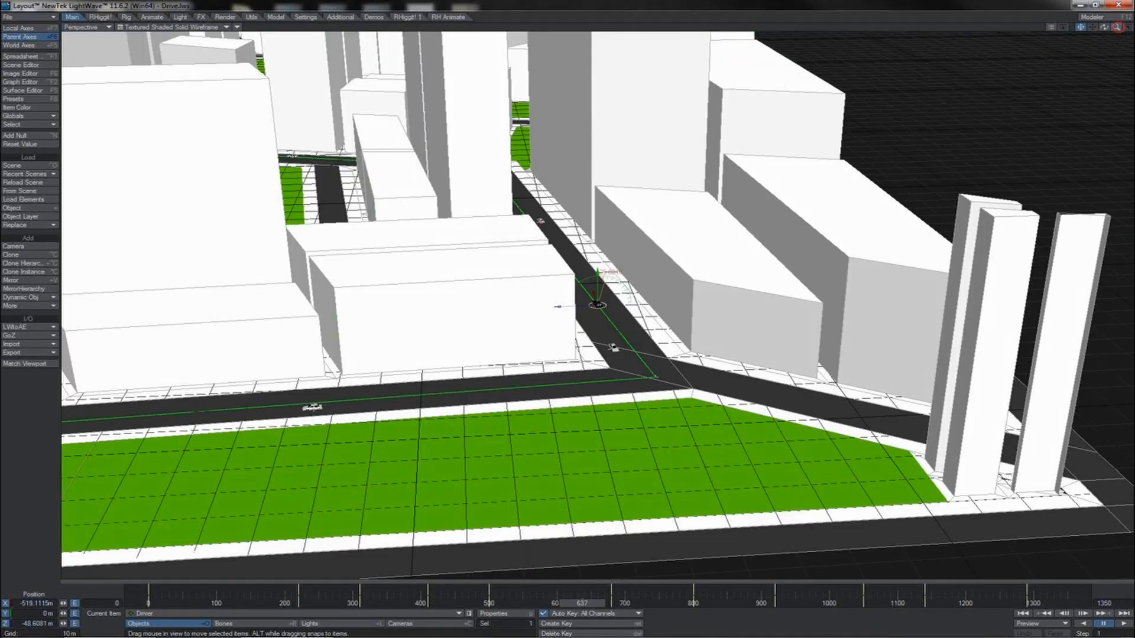
{"action": "left_click_drag", "start_coordinate": [1117, 27], "coordinate": [1114, 33]}
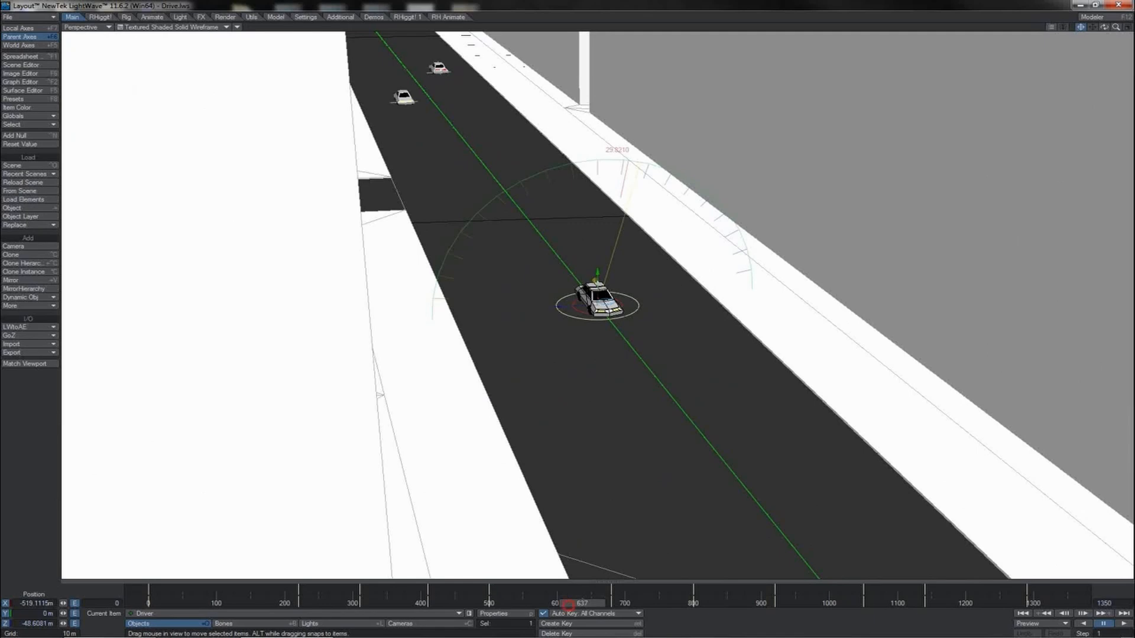
- Try retiming the Driver's corner key at frame 680 to about frame 730 and to about frame 610
{"action": "mouse_move", "coordinate": [568, 605]}
{"action": "left_mouse_down"}
{"action": "mouse_move", "coordinate": [557, 607]}
{"action": "mouse_move", "coordinate": [569, 609]}
{"action": "left_mouse_up"}
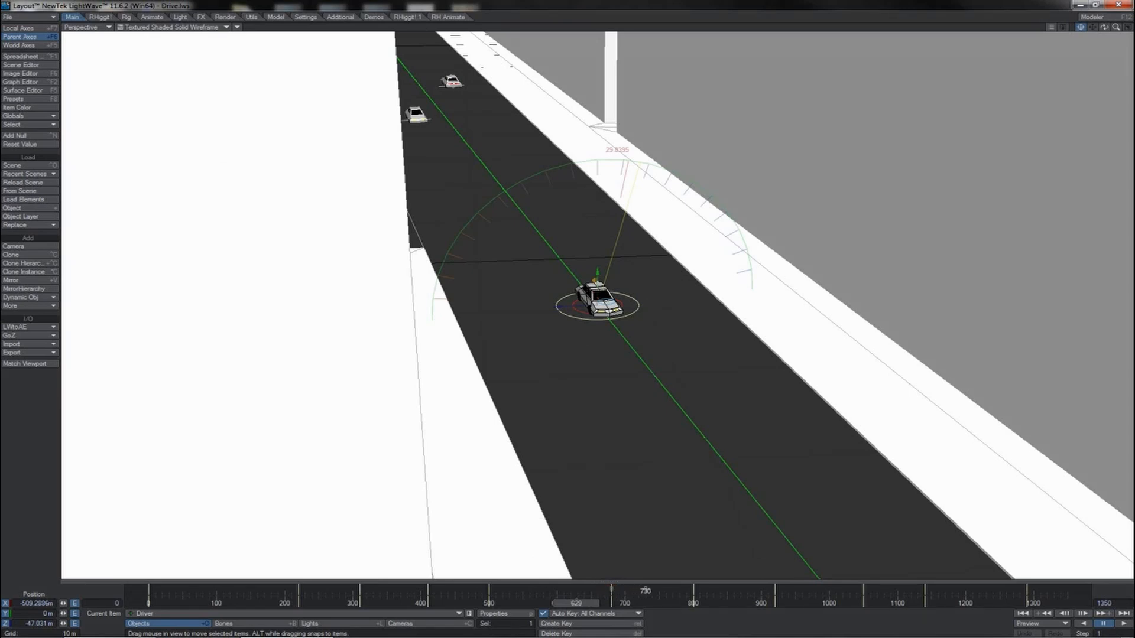
{"action": "left_click_drag", "start_coordinate": [613, 593], "coordinate": [645, 592]}
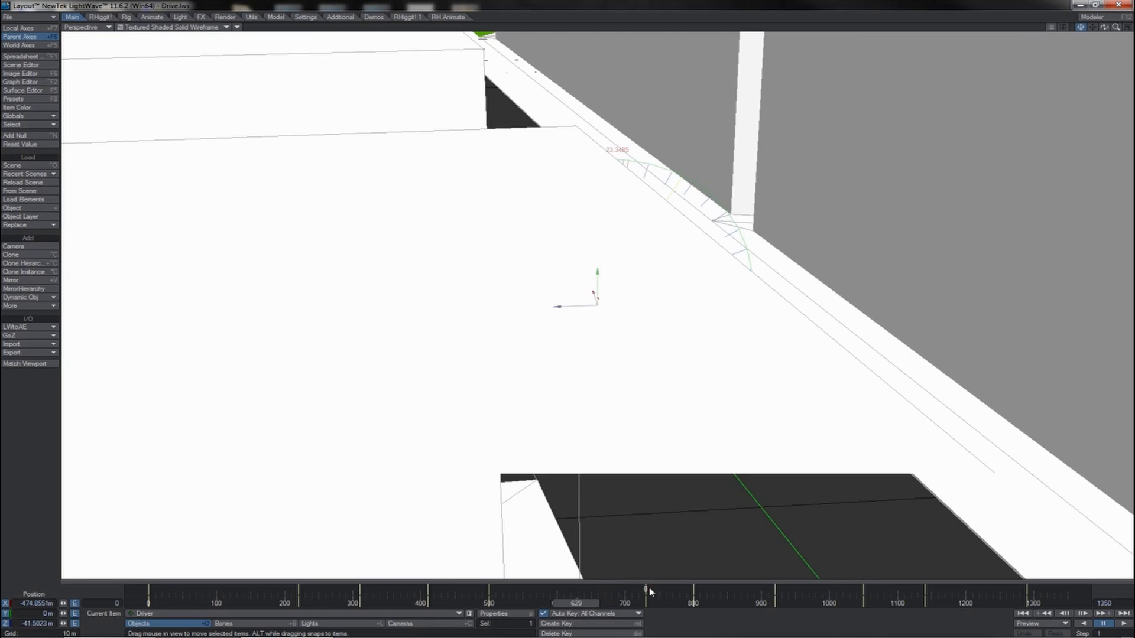
{"action": "left_click_drag", "start_coordinate": [645, 592], "coordinate": [563, 591]}
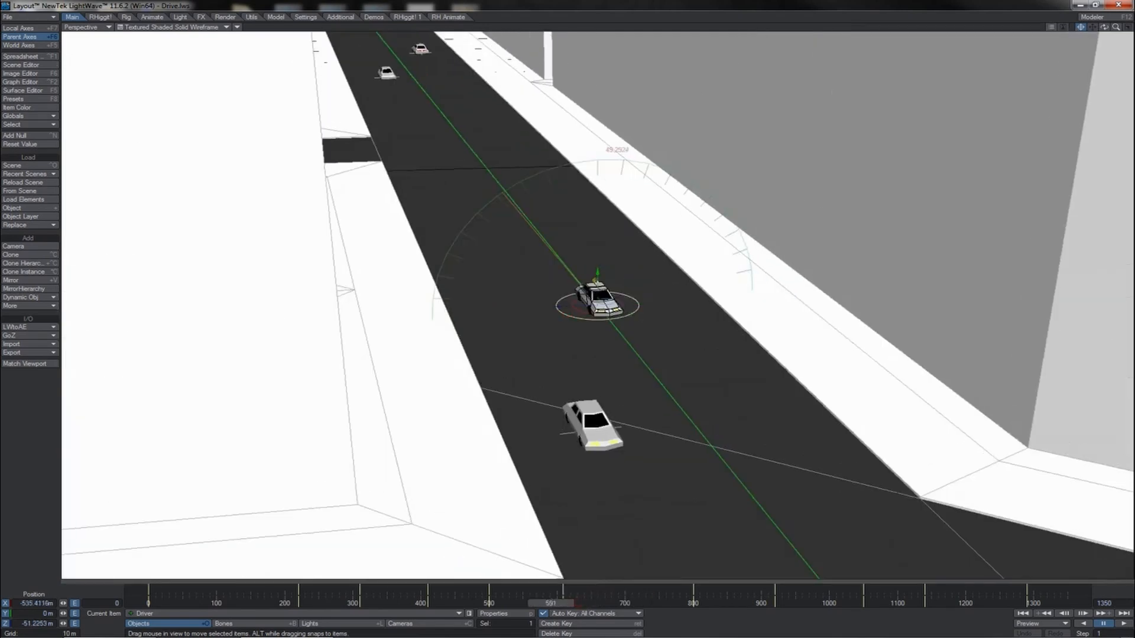
- Scrub the animation from frame 0 to around frame 800 and back to review the car's drive along the path
{"action": "left_click_drag", "start_coordinate": [1116, 27], "coordinate": [950, 137]}
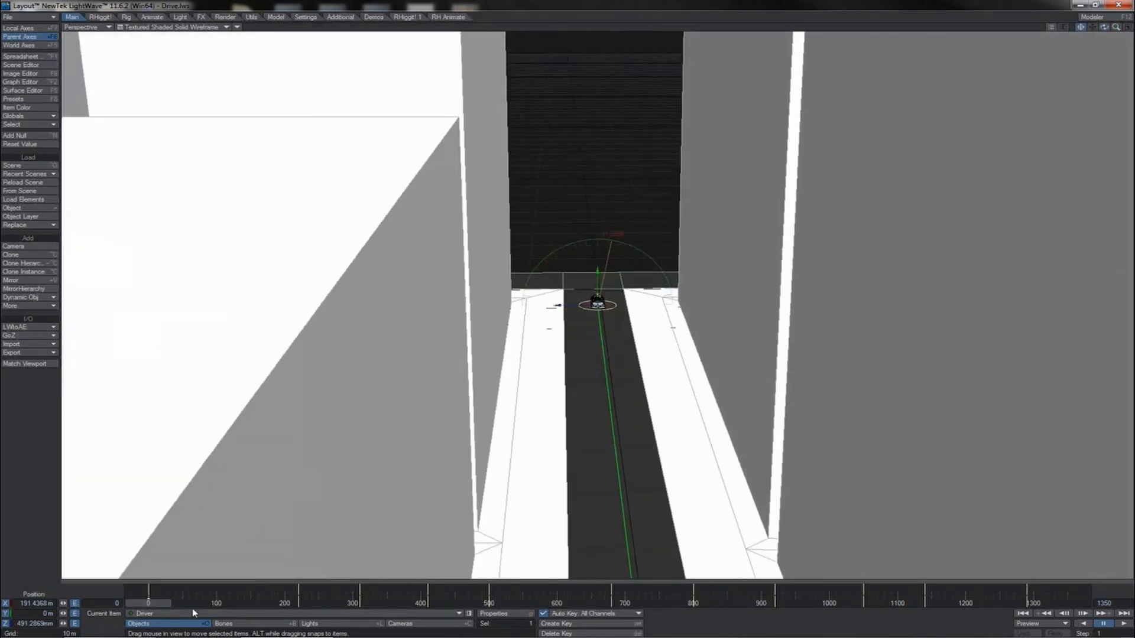
{"action": "left_click_drag", "start_coordinate": [155, 603], "coordinate": [697, 603]}
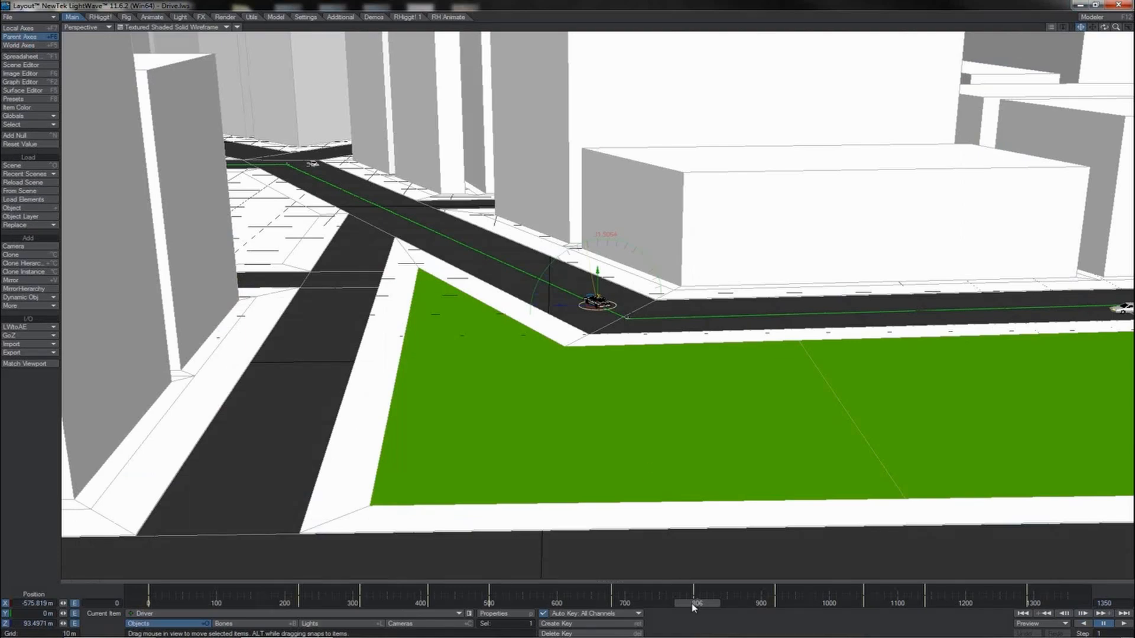
{"action": "left_click_drag", "start_coordinate": [693, 603], "coordinate": [149, 603]}
- In the Top view, add Driver motion keys just before and after the first bend, the second at frame 232
{"action": "key", "text": "2"}
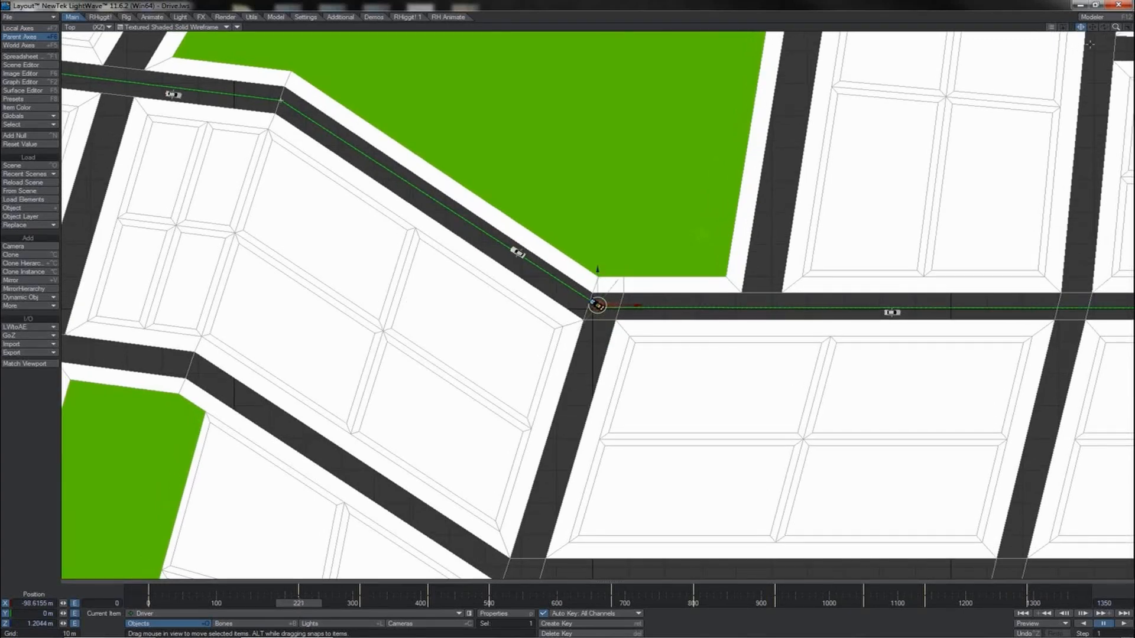
{"action": "left_click_drag", "start_coordinate": [1116, 28], "coordinate": [567, 314]}
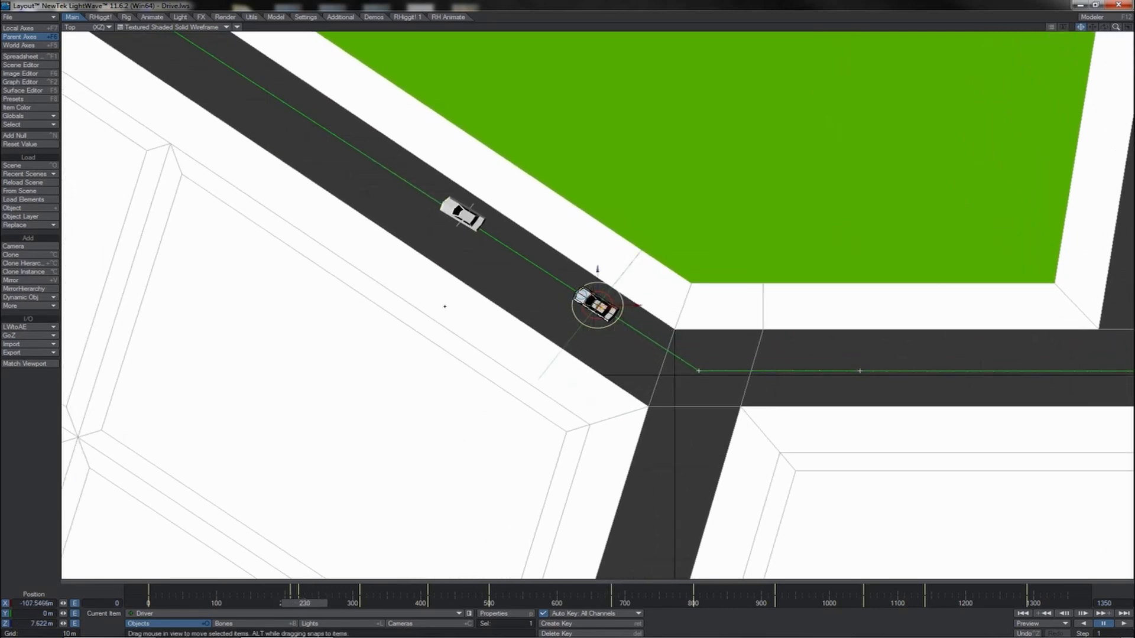
{"action": "key", "text": "Return"}
{"action": "key", "text": "Return"}
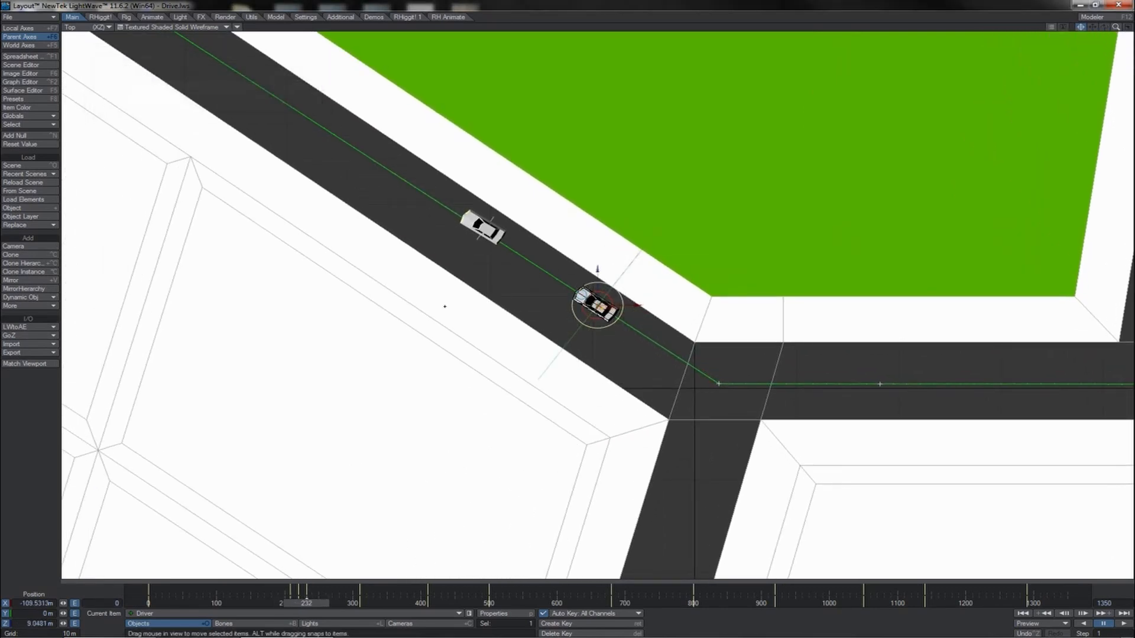
- Delete the Driver's original key at the first bend, frame 220
{"action": "key", "text": "shift+Left"}
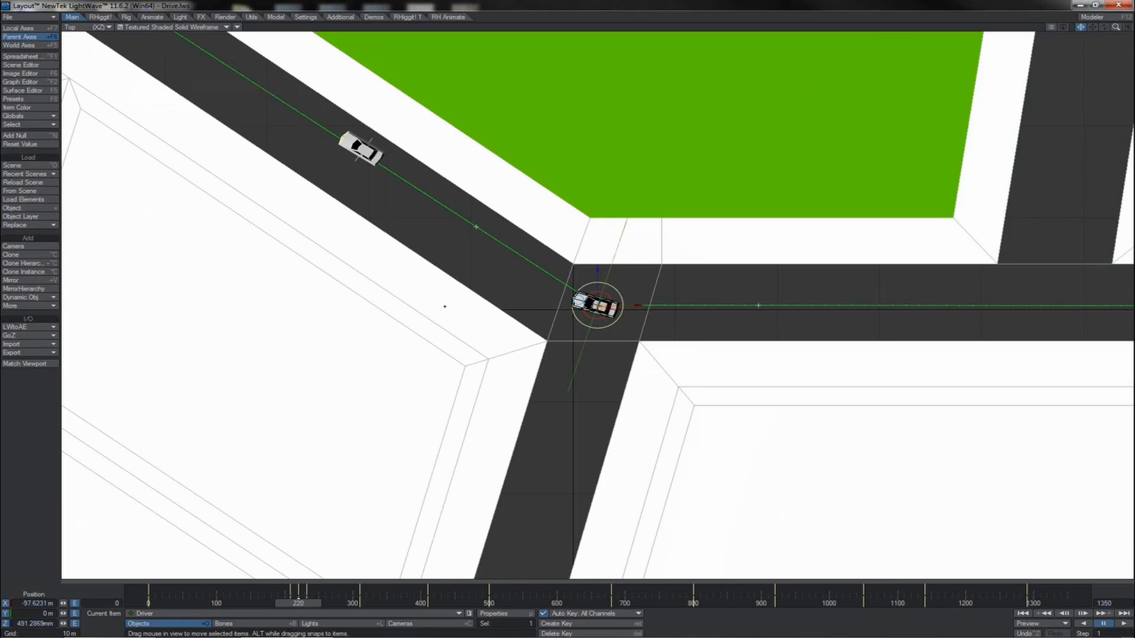
{"action": "key", "text": "Return"}
{"action": "key", "text": "Return"}
- Add a Driver key at frame 322 just past the second bend and delete the bend's original key
{"action": "left_click_drag", "start_coordinate": [298, 604], "coordinate": [358, 603]}
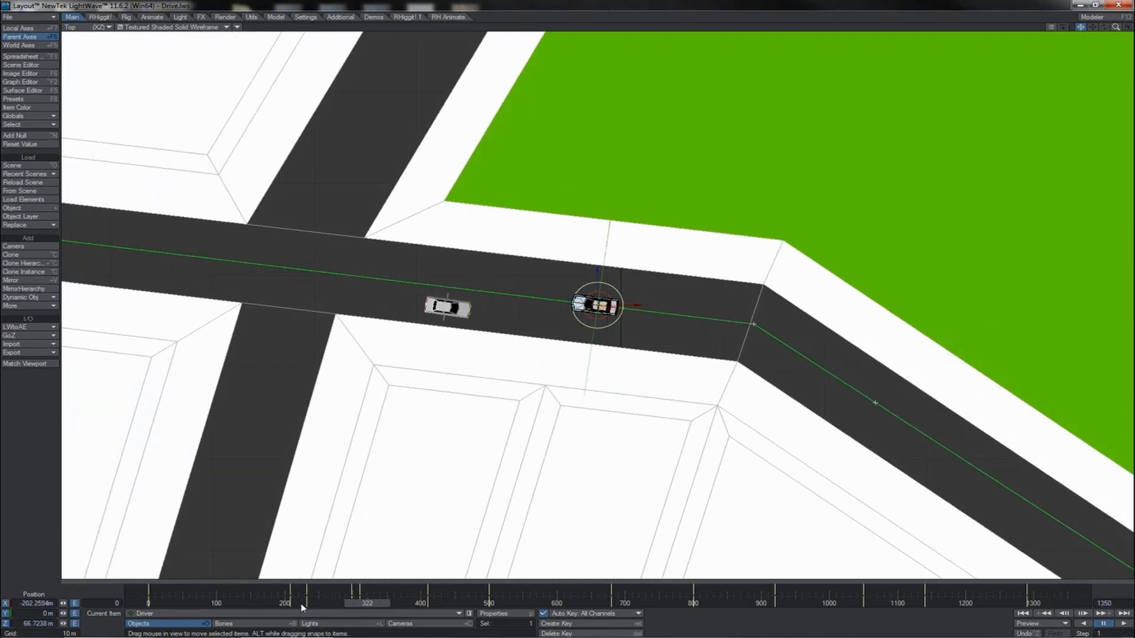
{"action": "key", "text": "shift+Left"}
{"action": "key", "text": "Delete"}
{"action": "key", "text": "Return"}
- Delete the Driver's corner key at frame 680 and check the keys on either side of the turn
{"action": "key", "text": "shift+Left"}
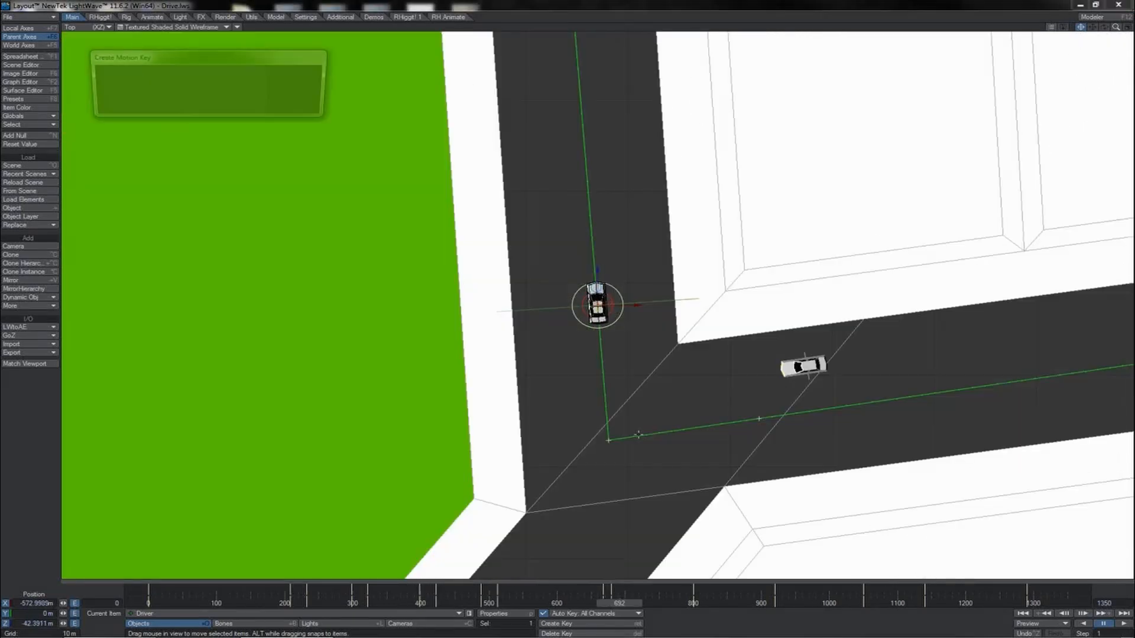
{"action": "key", "text": "Delete"}
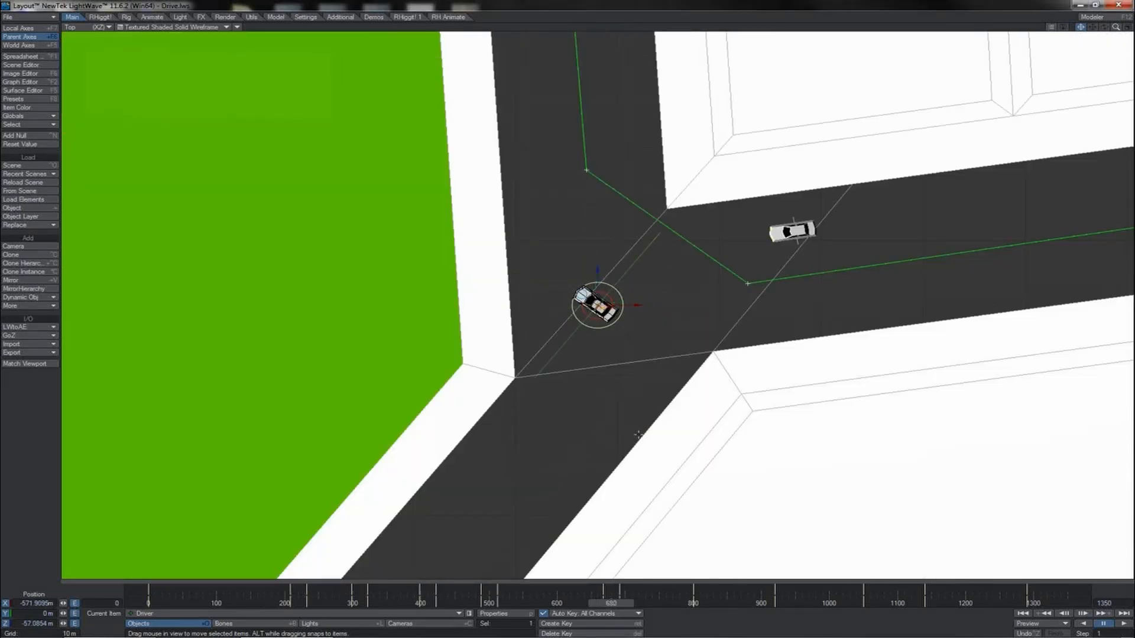
{"action": "key", "text": "shift+Right"}
{"action": "key", "text": "shift+Left"}
{"action": "key", "text": "shift+Left"}
{"action": "key", "text": "shift+Right"}
{"action": "key", "text": "shift+Right"}
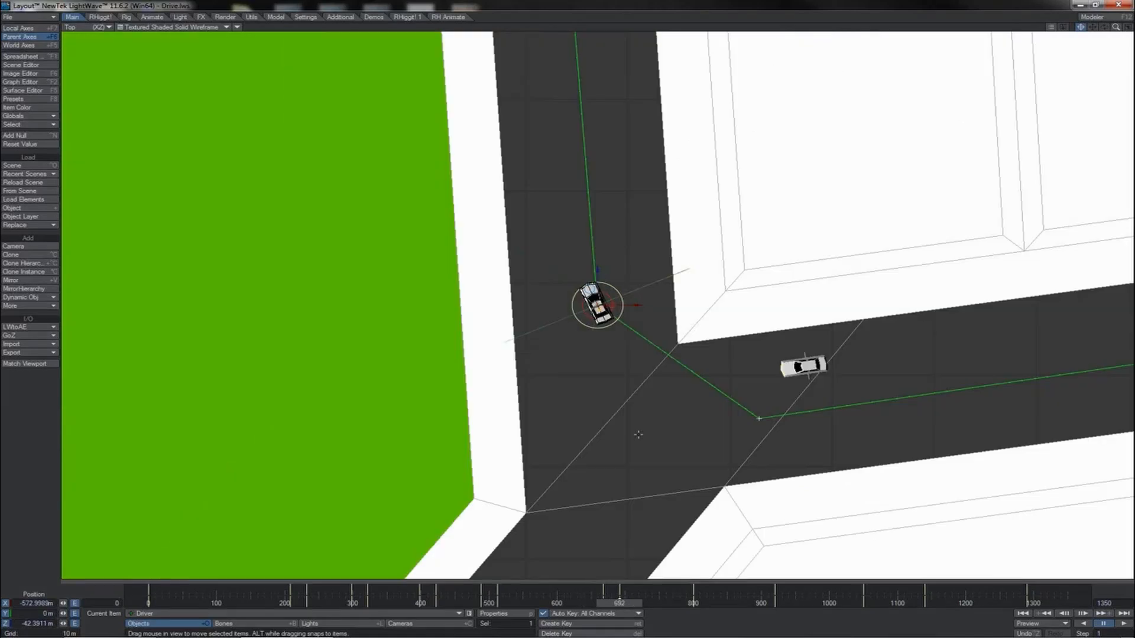
- In the Top view, delete the Driver's original corner key at frame 920
{"action": "left_click", "coordinate": [1027, 599]}
{"action": "left_click_drag", "start_coordinate": [1029, 606], "coordinate": [911, 605]}
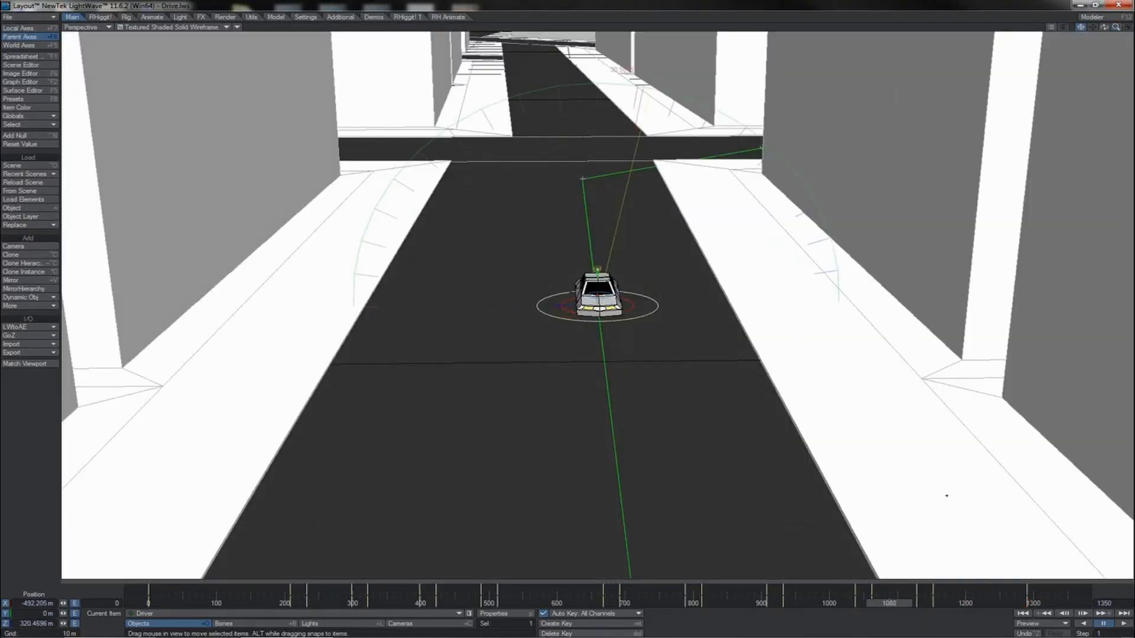
{"action": "left_click_drag", "start_coordinate": [889, 606], "coordinate": [769, 603]}
{"action": "key", "text": "2"}
{"action": "left_click_drag", "start_coordinate": [1113, 31], "coordinate": [1115, 32]}
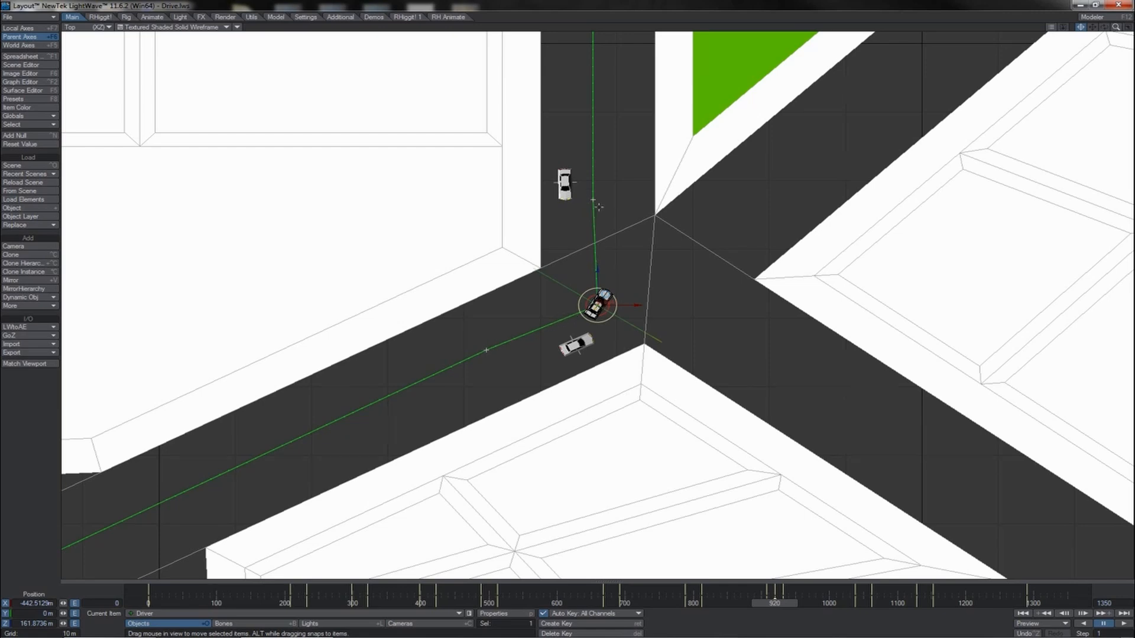
{"action": "key", "text": "Delete"}
{"action": "key", "text": "Return"}
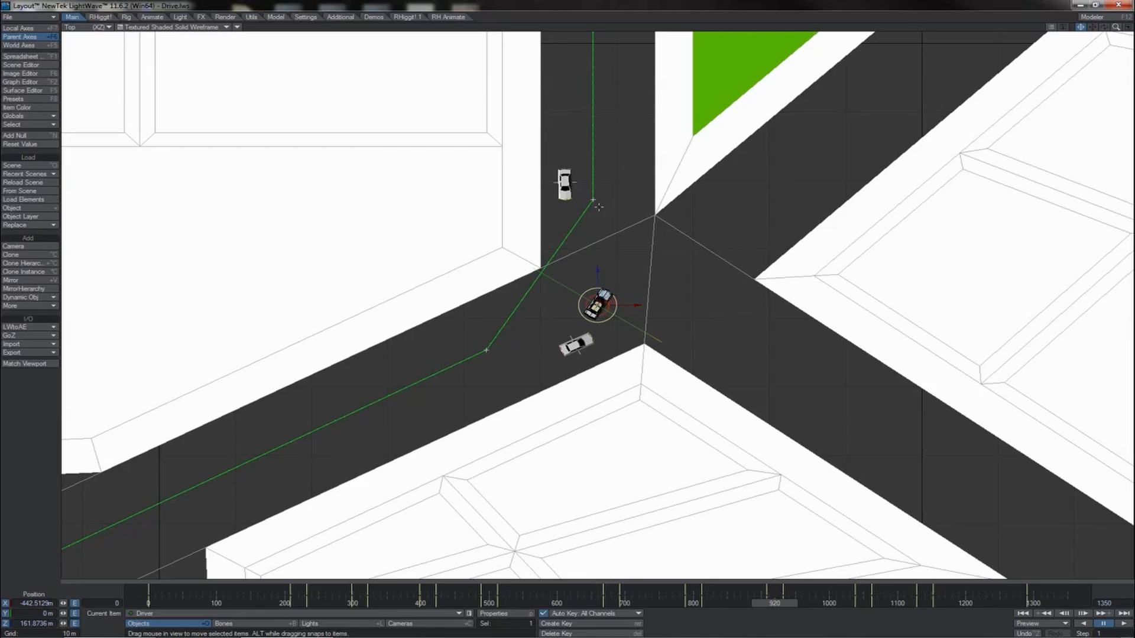
- Examine the Driver's motion frame by frame, starting from the key just before the deleted corner key
{"action": "key", "text": "shift+Left"}
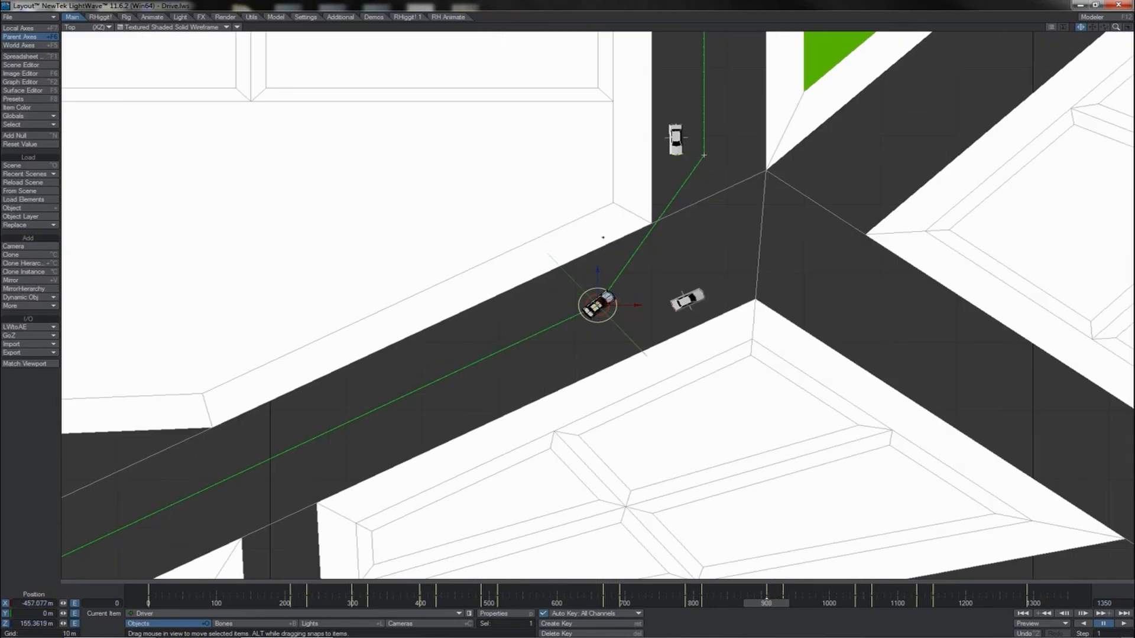
{"action": "key", "text": "Right"}
{"action": "key", "text": "Right"}
{"action": "key", "text": "Right"}
{"action": "key", "text": "Right"}
{"action": "key", "text": "Right"}
{"action": "key", "text": "Right"}
{"action": "key", "text": "Right"}
{"action": "key", "text": "Right"}
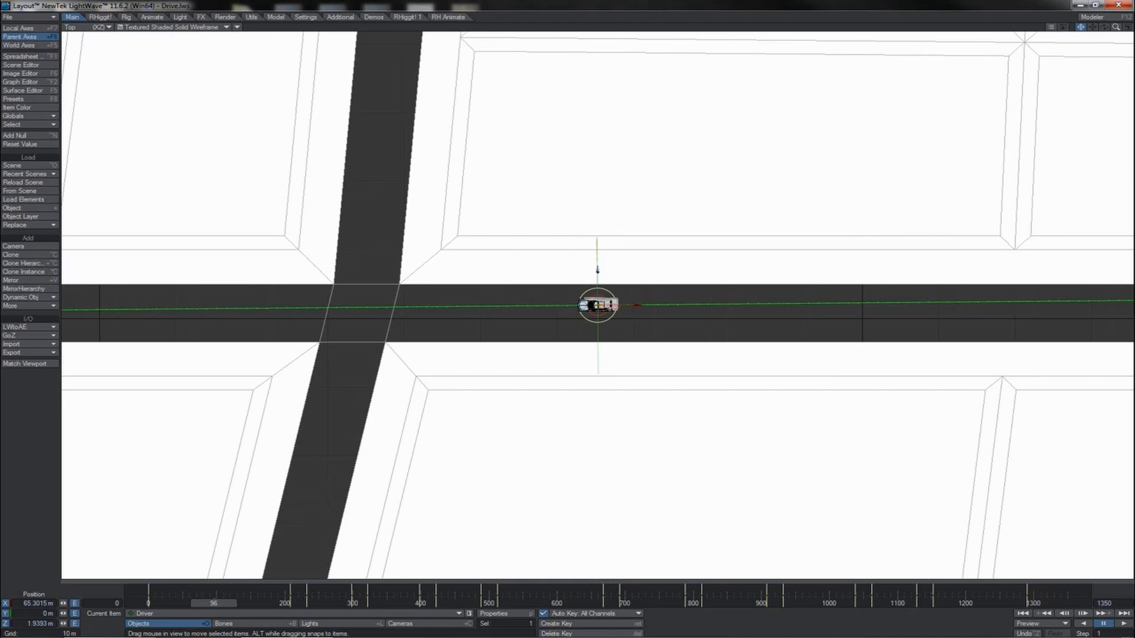
- Offset the Driver across the street at frames 96, 66 and 118 so the car weaves around traffic
{"action": "left_click_drag", "start_coordinate": [598, 271], "coordinate": [598, 288]}
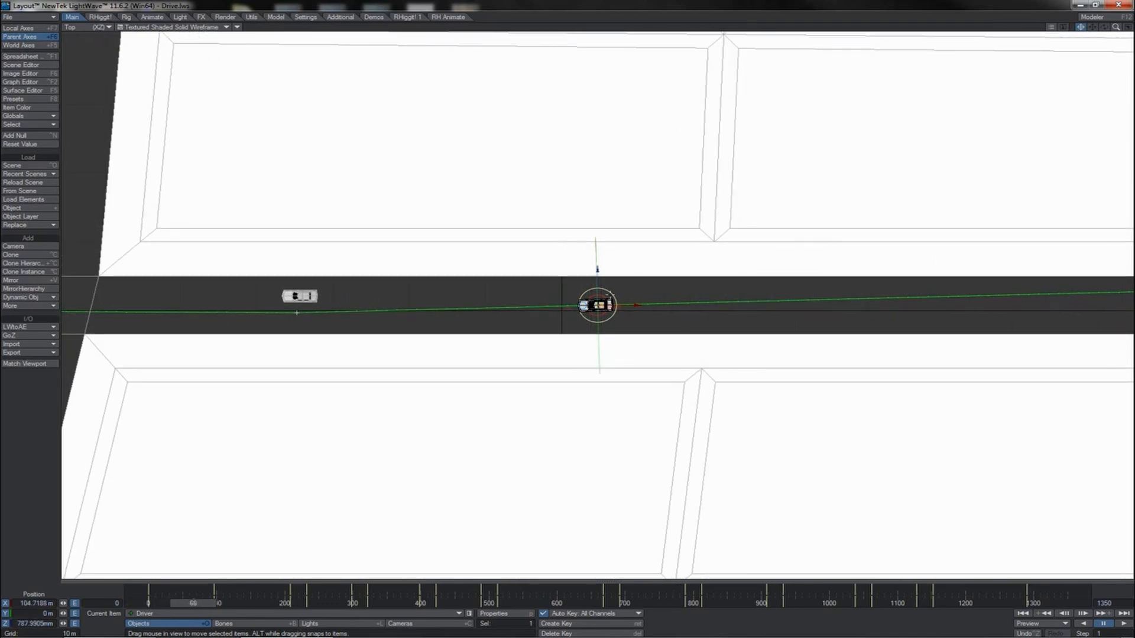
{"action": "left_click_drag", "start_coordinate": [600, 280], "coordinate": [597, 269]}
{"action": "mouse_move", "coordinate": [193, 601]}
{"action": "left_mouse_down"}
{"action": "mouse_move", "coordinate": [166, 602]}
{"action": "mouse_move", "coordinate": [212, 601]}
{"action": "left_mouse_up"}
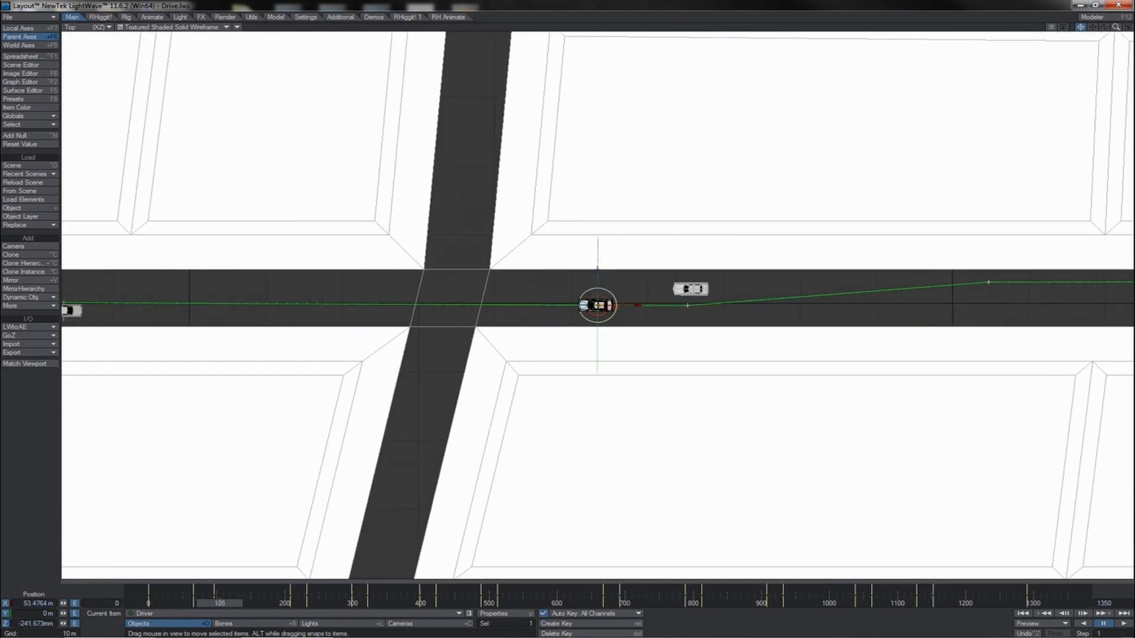
{"action": "left_click_drag", "start_coordinate": [219, 602], "coordinate": [215, 601]}
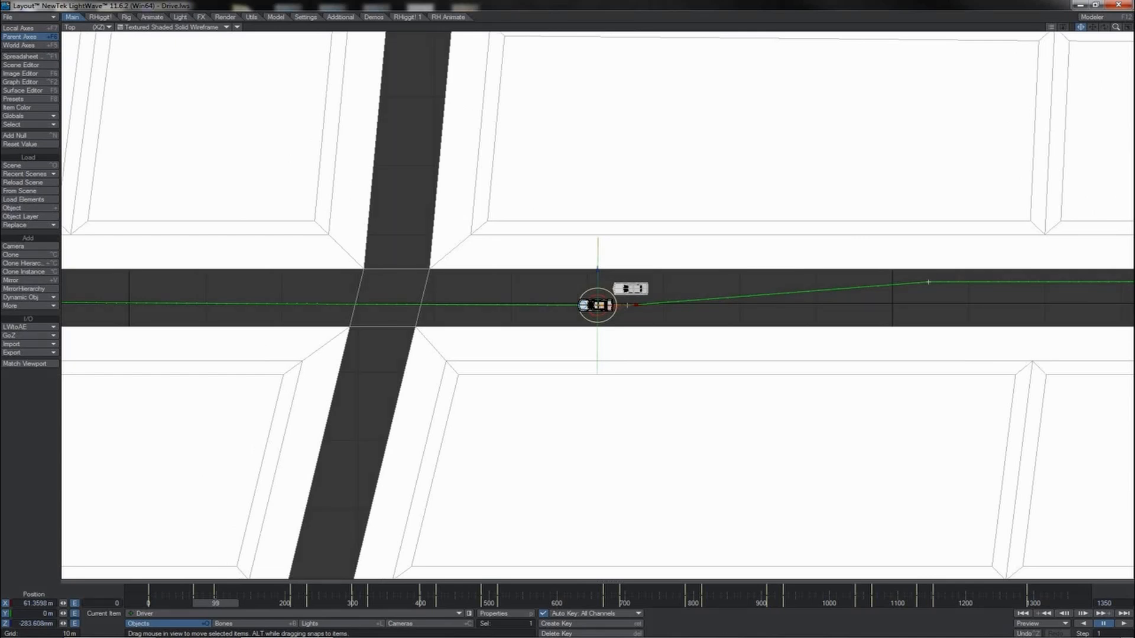
{"action": "left_click_drag", "start_coordinate": [216, 602], "coordinate": [228, 603]}
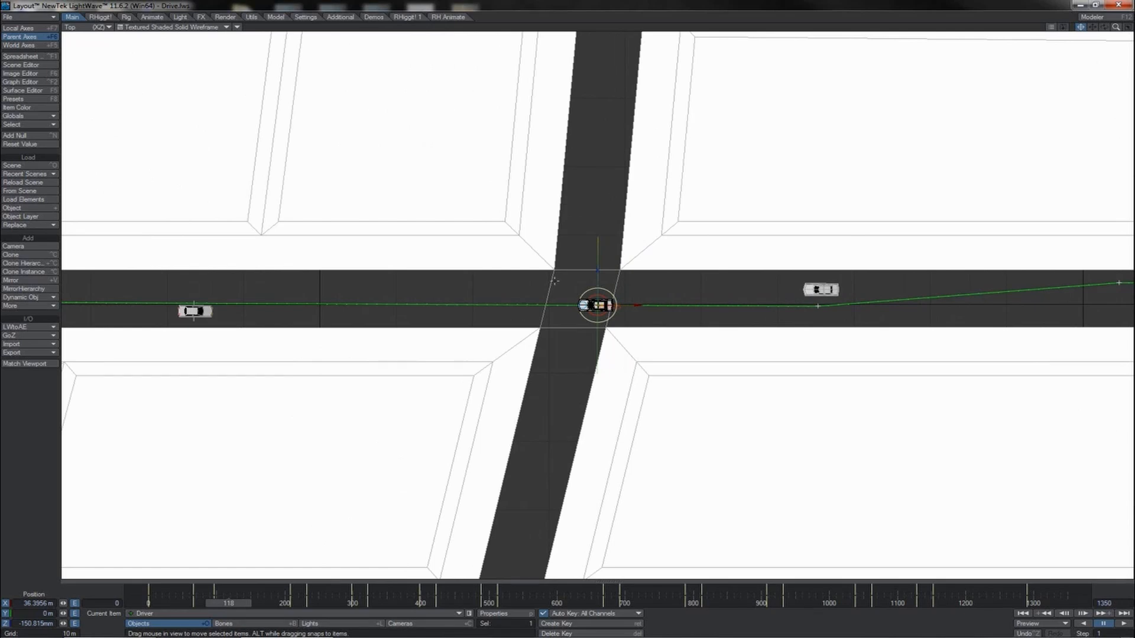
{"action": "left_click_drag", "start_coordinate": [594, 276], "coordinate": [595, 251]}
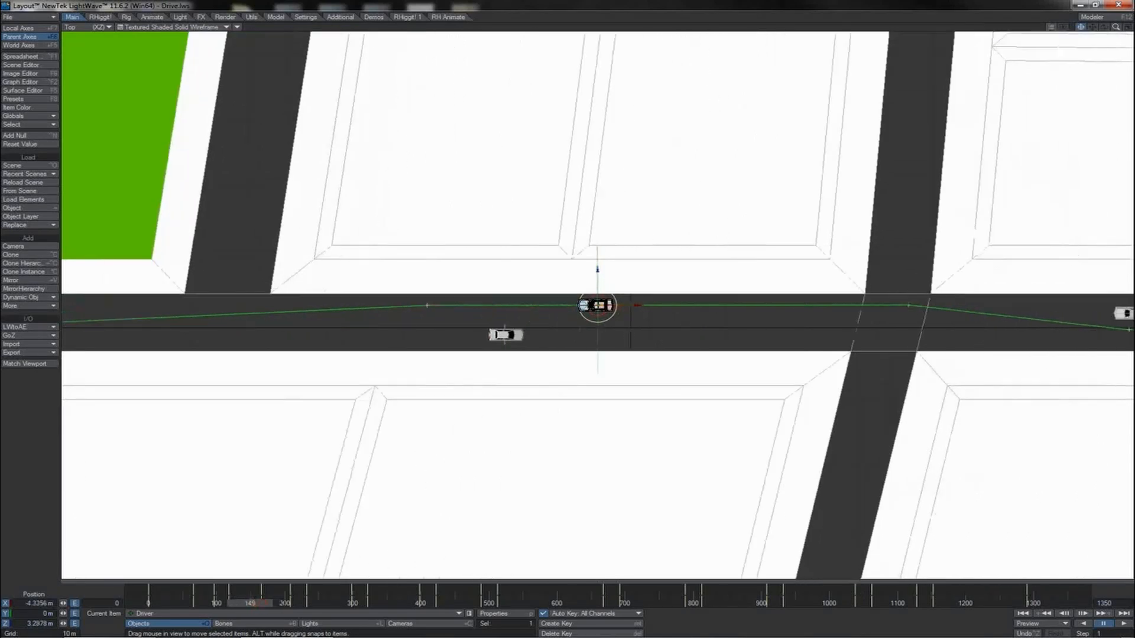
- Around the first bend, shift the Driver's keys at frames 208 and 232 across the road and adjust its position at frame 253
{"action": "mouse_move", "coordinate": [285, 604]}
{"action": "left_mouse_down"}
{"action": "mouse_move", "coordinate": [301, 603]}
{"action": "mouse_move", "coordinate": [265, 607]}
{"action": "left_mouse_up"}
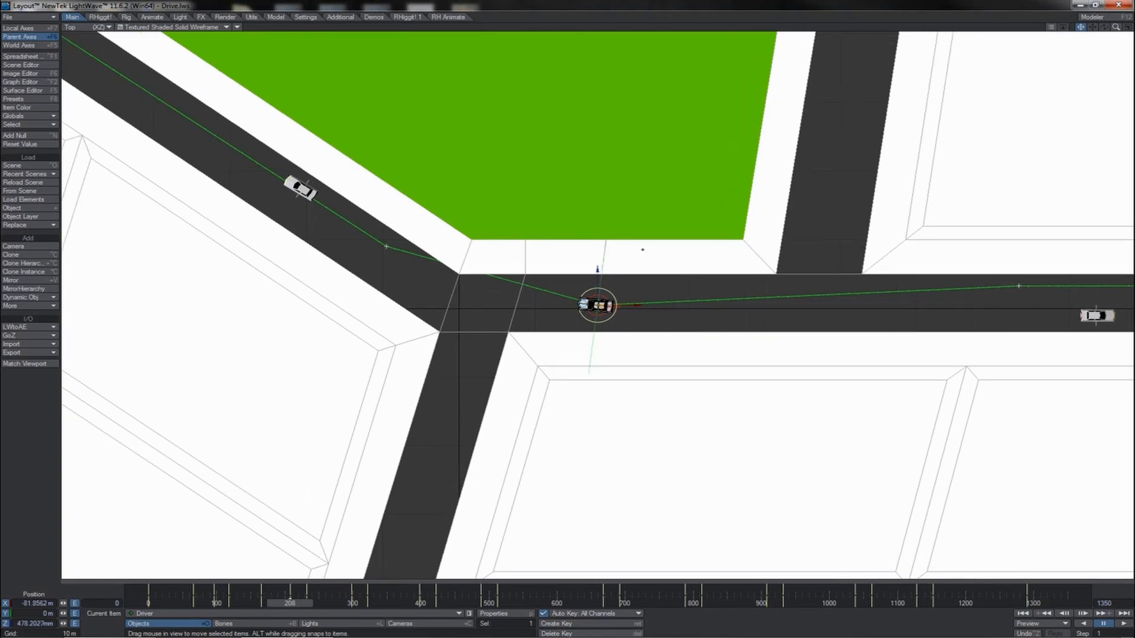
{"action": "left_click_drag", "start_coordinate": [598, 269], "coordinate": [599, 271]}
{"action": "key", "text": "shift+Right"}
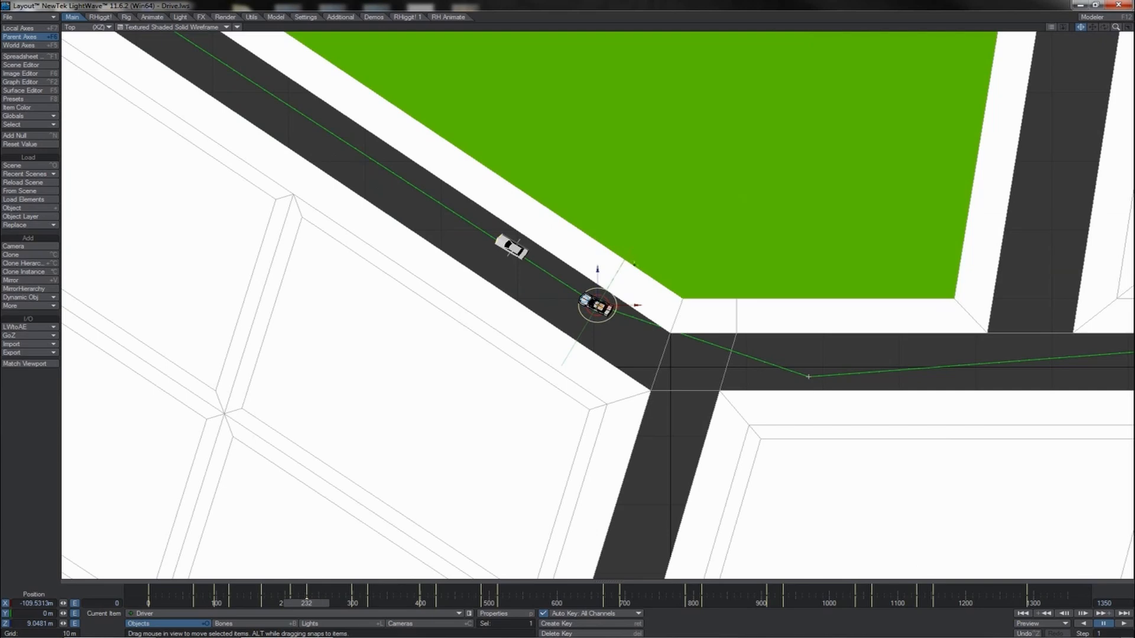
{"action": "left_click_drag", "start_coordinate": [599, 271], "coordinate": [598, 272]}
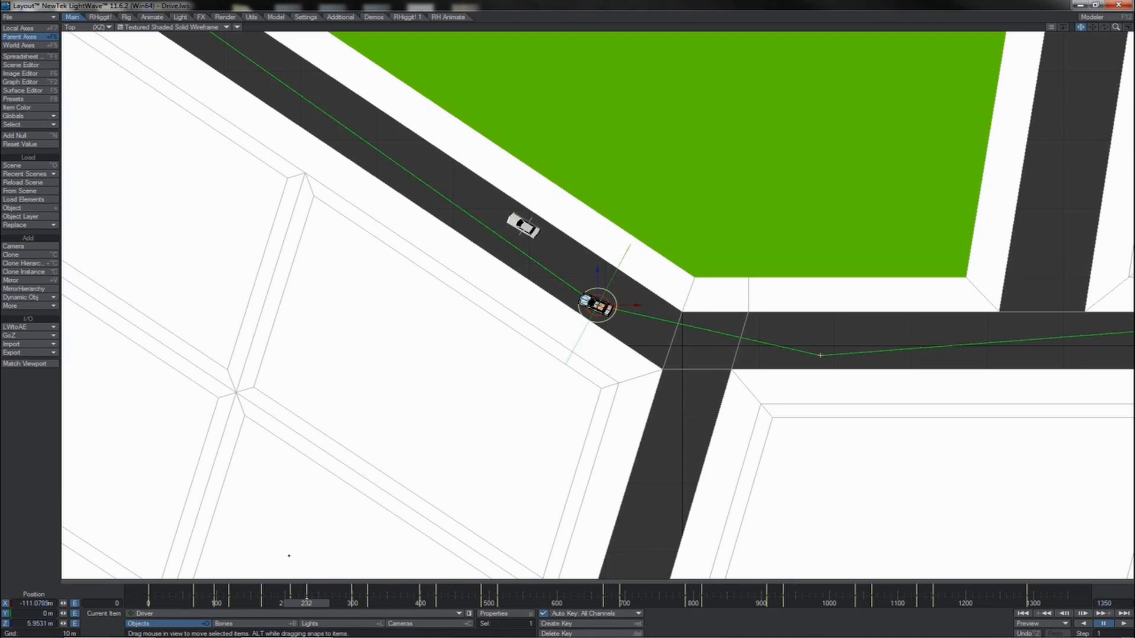
{"action": "left_click_drag", "start_coordinate": [305, 604], "coordinate": [321, 603]}
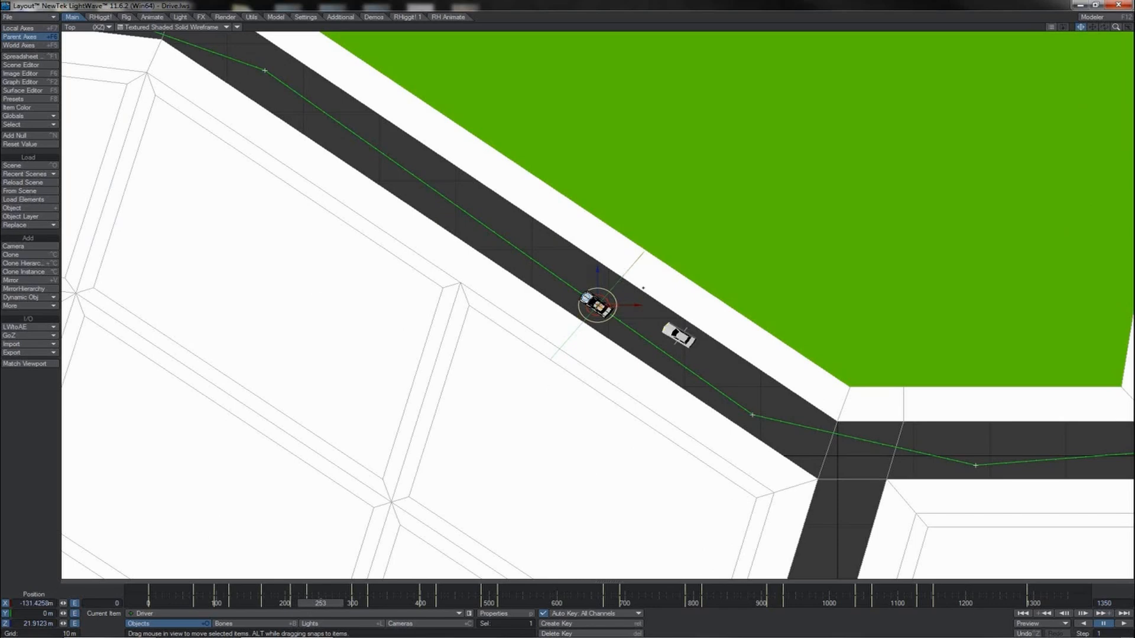
{"action": "left_click_drag", "start_coordinate": [643, 288], "coordinate": [643, 286]}
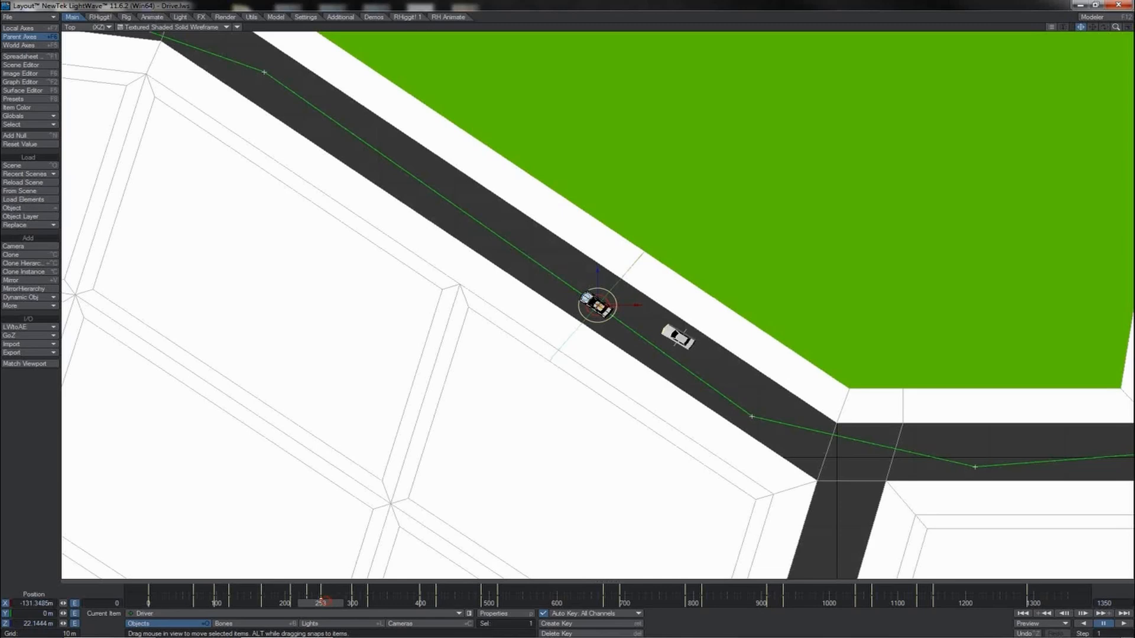
- Offset the Driver across the road at frame 357 and, past the following corner, at frame 437
{"action": "left_click_drag", "start_coordinate": [322, 598], "coordinate": [337, 601]}
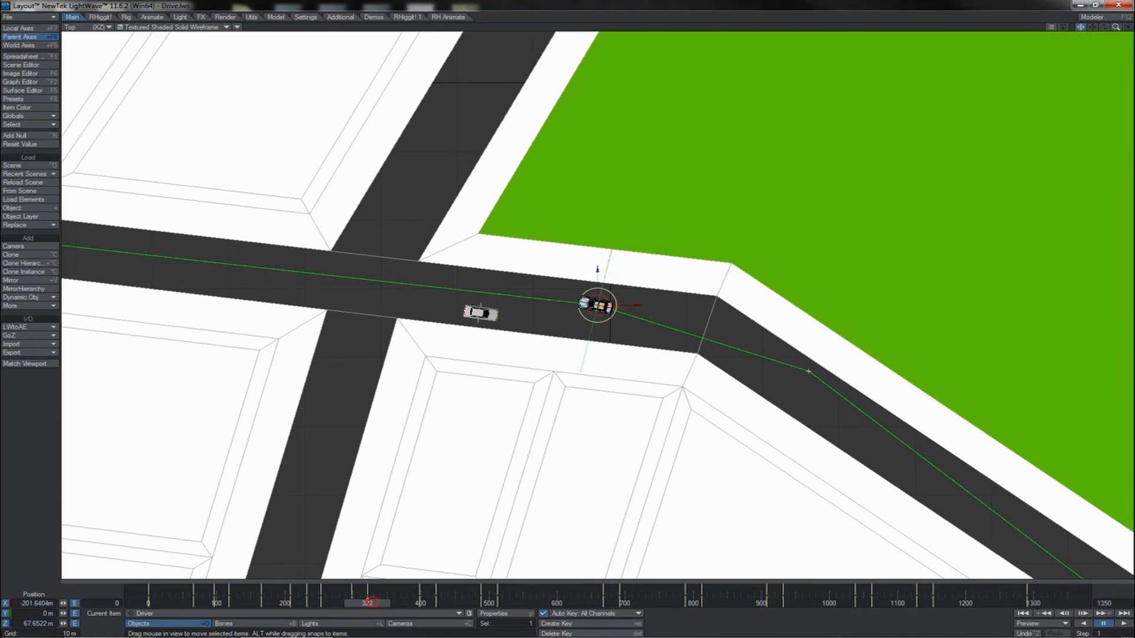
{"action": "left_click_drag", "start_coordinate": [371, 602], "coordinate": [392, 603]}
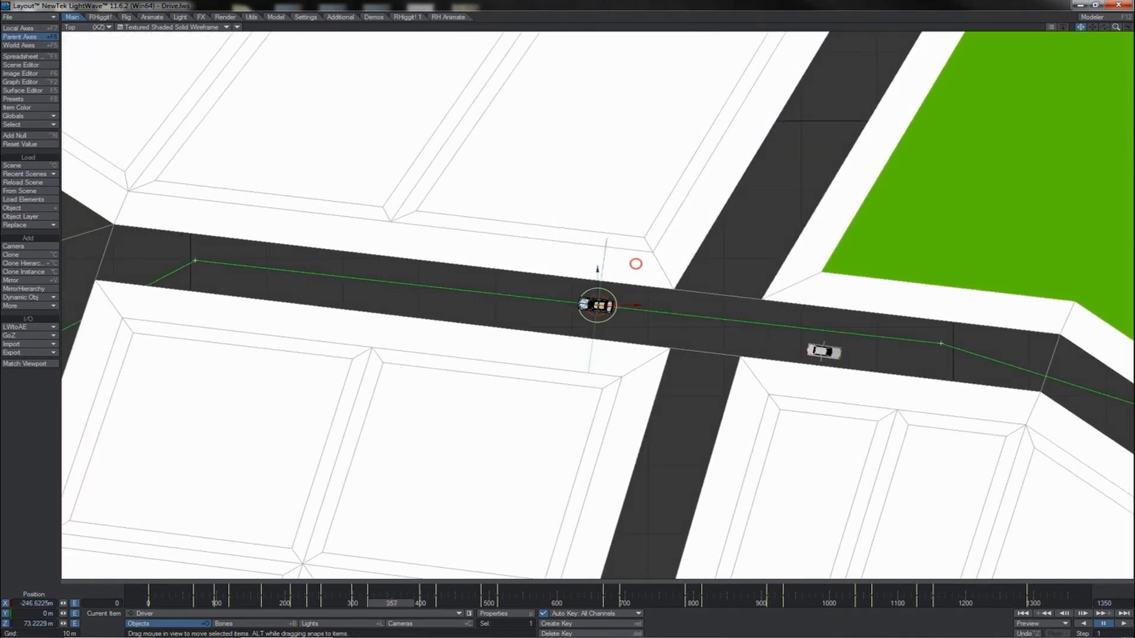
{"action": "left_click_drag", "start_coordinate": [635, 264], "coordinate": [638, 256]}
{"action": "key", "text": "shift+Right"}
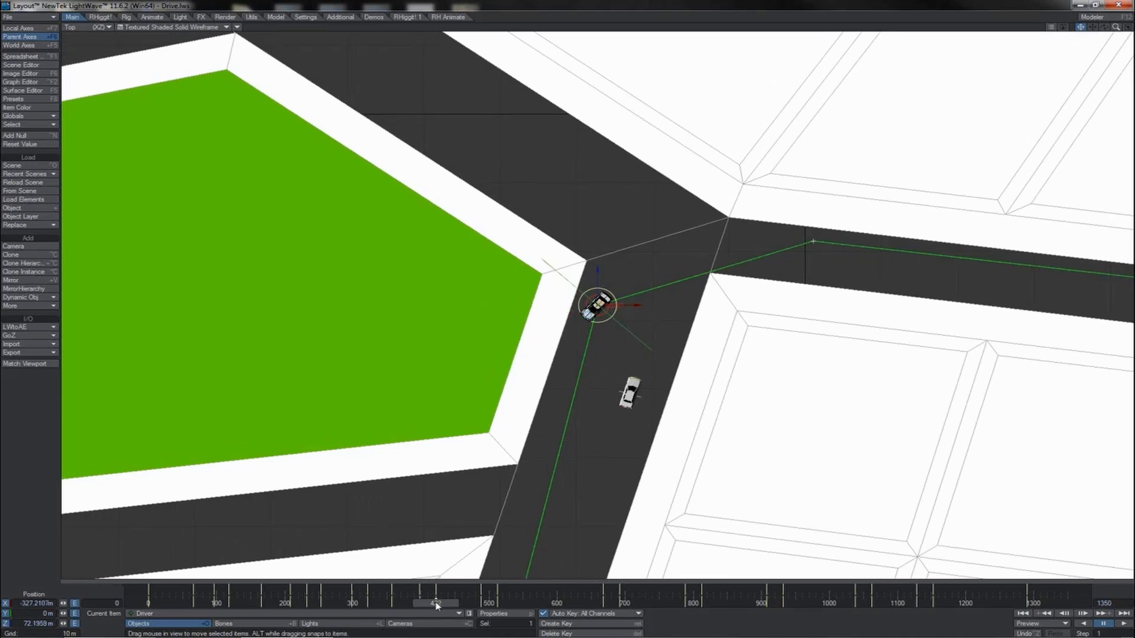
{"action": "mouse_move", "coordinate": [438, 604]}
{"action": "left_mouse_down"}
{"action": "mouse_move", "coordinate": [403, 604]}
{"action": "mouse_move", "coordinate": [445, 604]}
{"action": "left_mouse_up"}
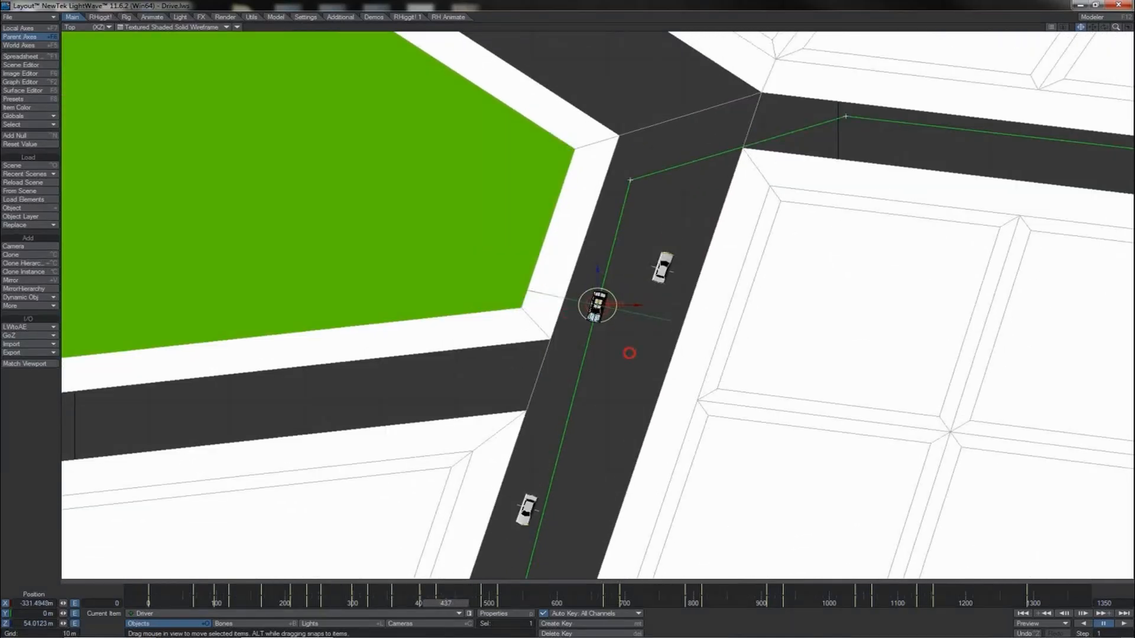
{"action": "left_click_drag", "start_coordinate": [628, 352], "coordinate": [615, 354]}
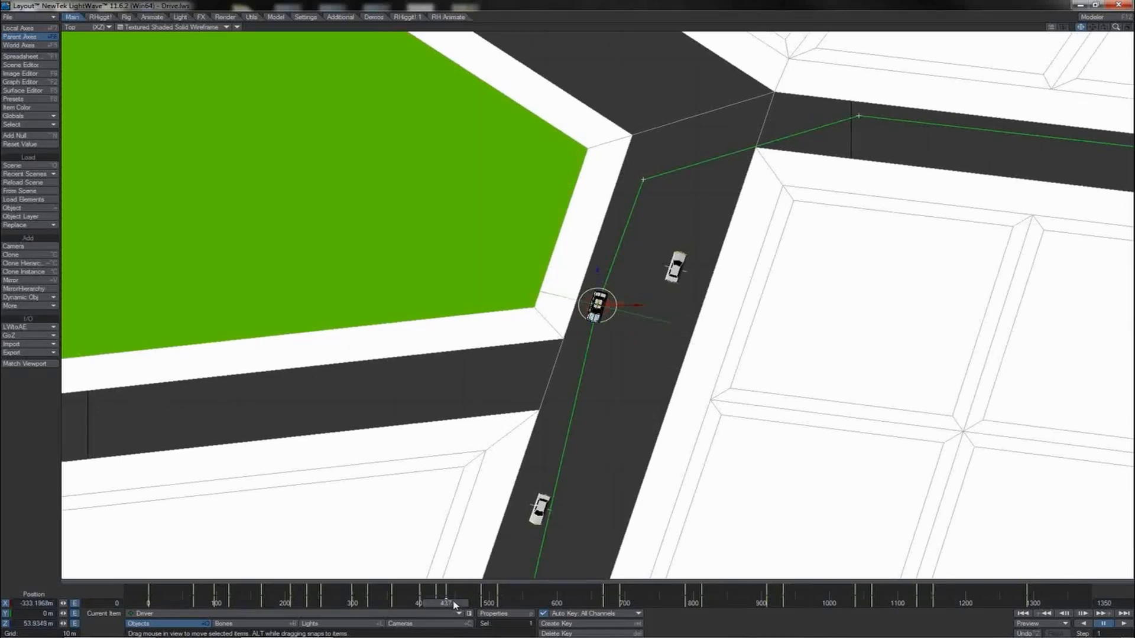
- On the street after the corner, offset the Driver across the road at frames 532 and 561
{"action": "left_click_drag", "start_coordinate": [446, 603], "coordinate": [461, 603]}
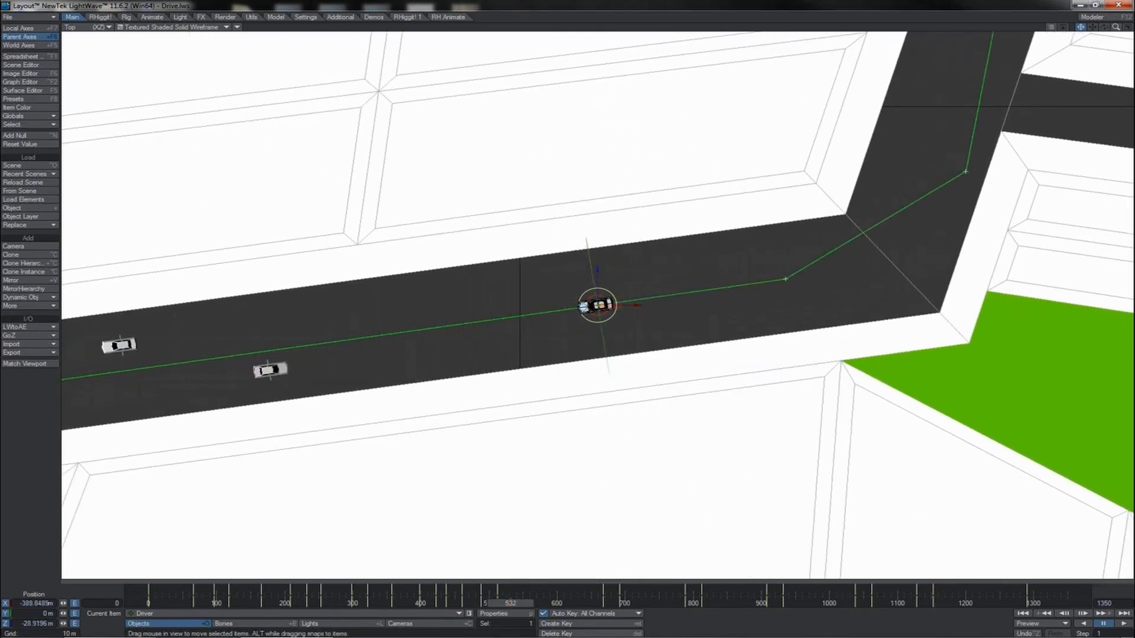
{"action": "left_click_drag", "start_coordinate": [664, 277], "coordinate": [672, 239]}
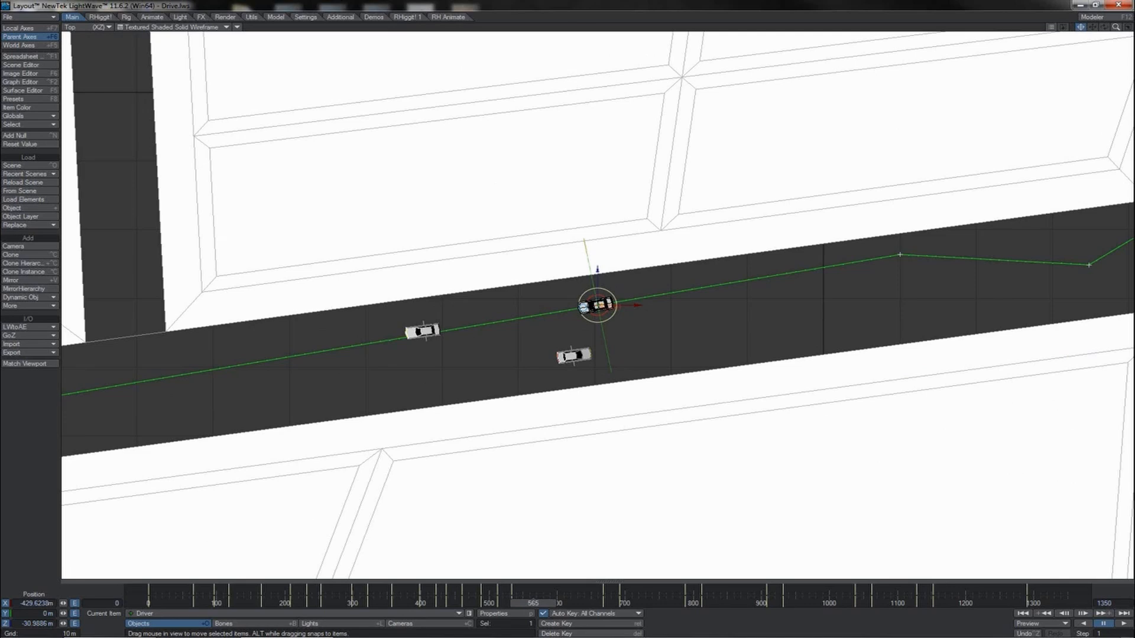
{"action": "left_click_drag", "start_coordinate": [533, 603], "coordinate": [530, 604]}
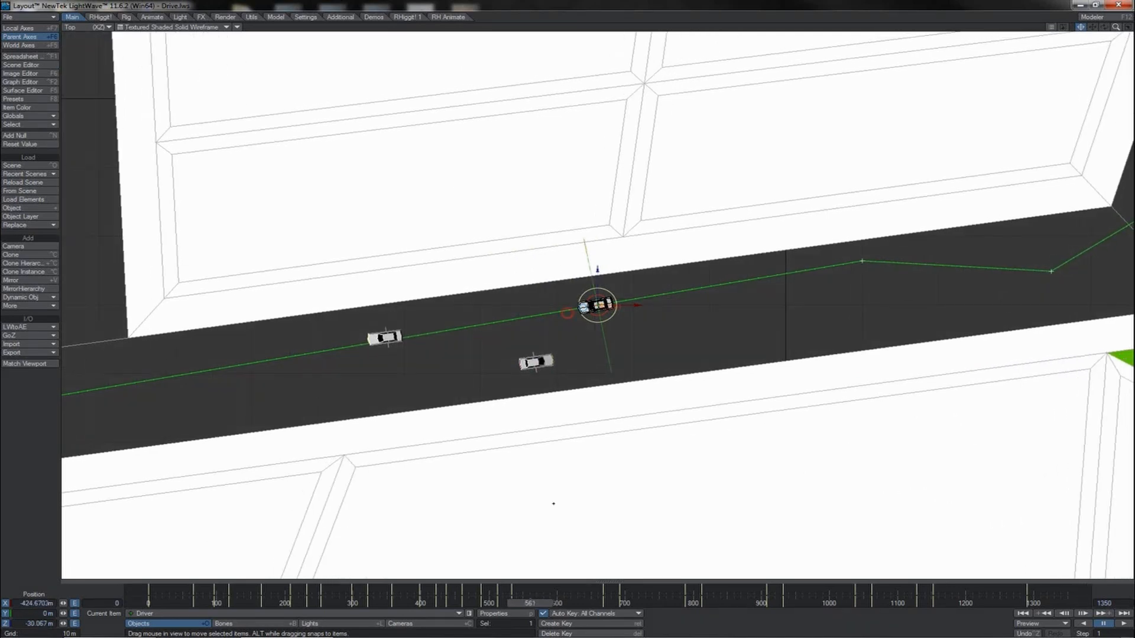
{"action": "left_click_drag", "start_coordinate": [653, 277], "coordinate": [653, 282]}
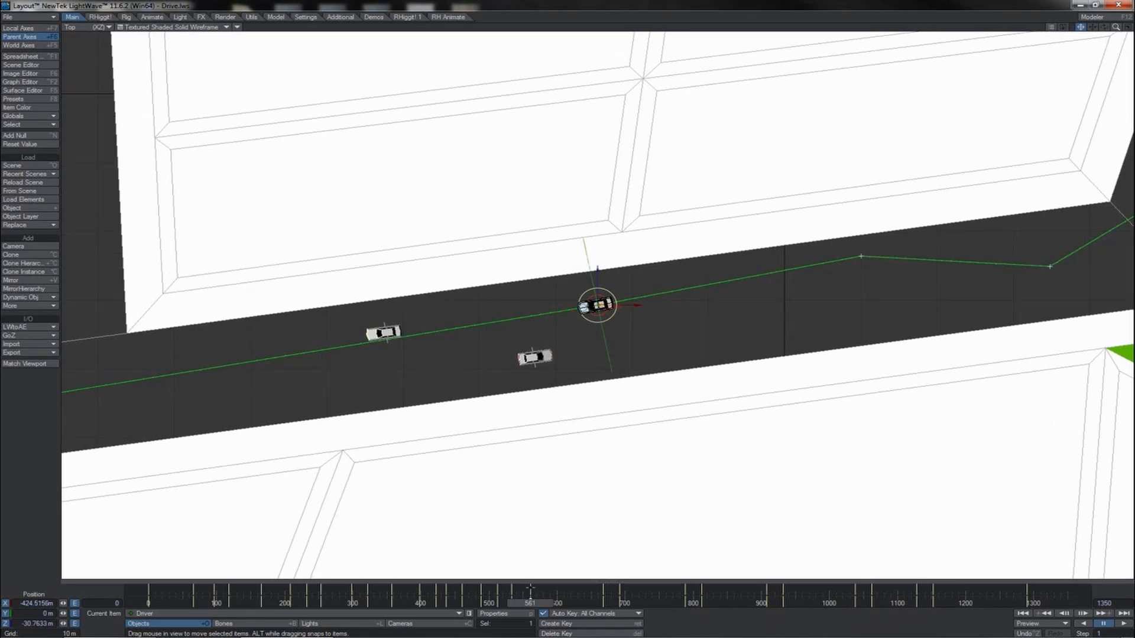
- Reposition the Driver at frames 578, 601 and 617 so the path weaves between the white cars
{"action": "left_click_drag", "start_coordinate": [538, 606], "coordinate": [550, 606]}
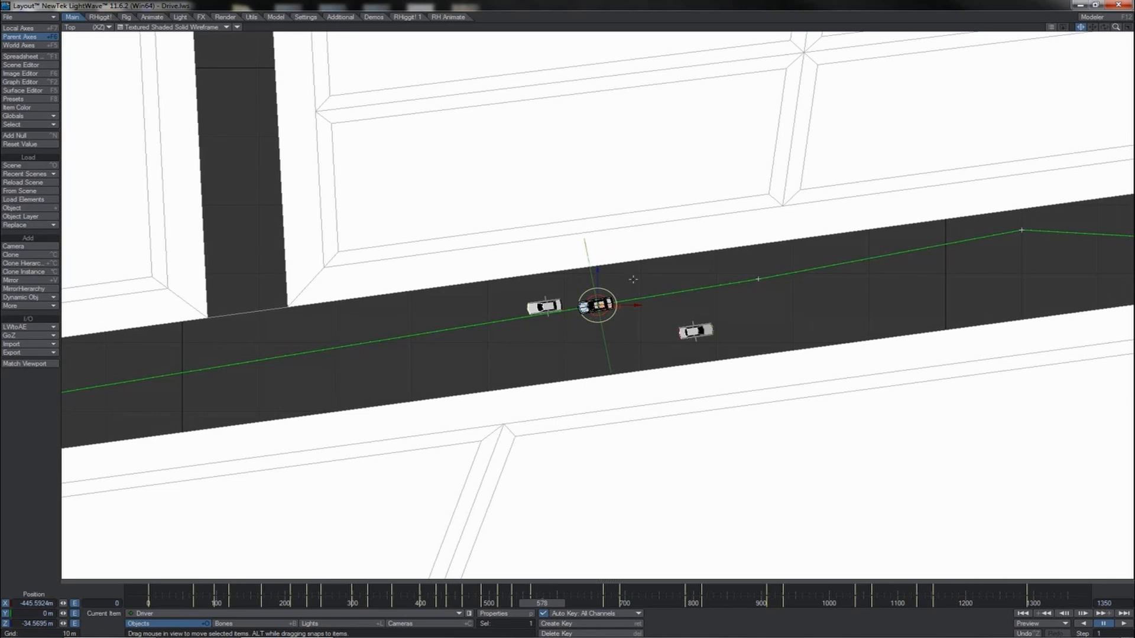
{"action": "left_click_drag", "start_coordinate": [633, 279], "coordinate": [650, 304]}
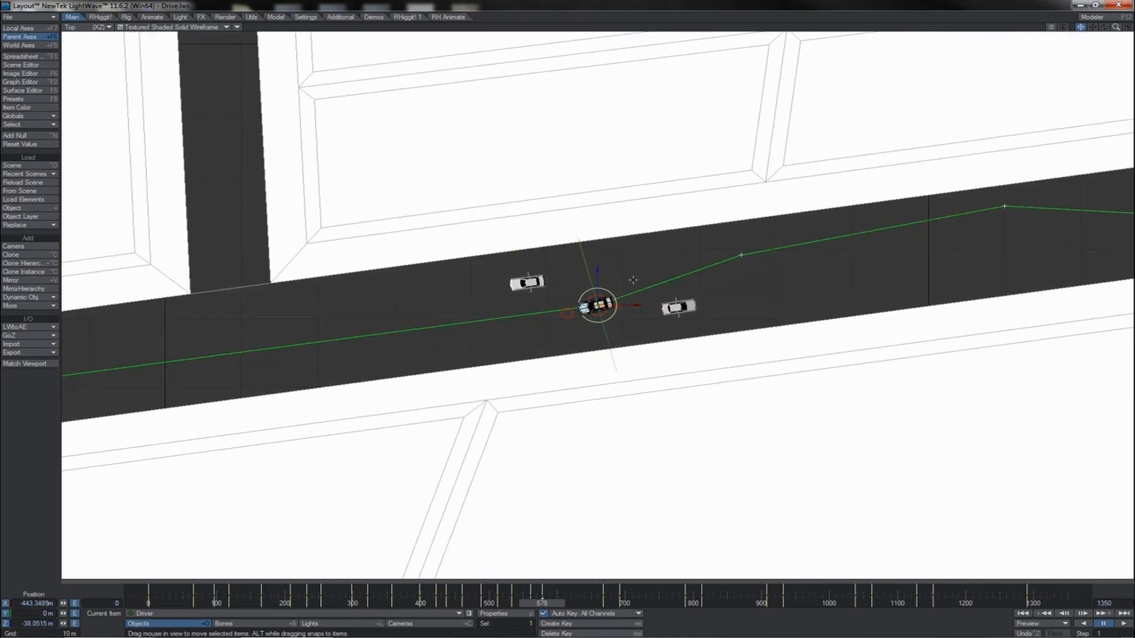
{"action": "left_click", "coordinate": [547, 603]}
{"action": "left_click_drag", "start_coordinate": [548, 603], "coordinate": [562, 603]}
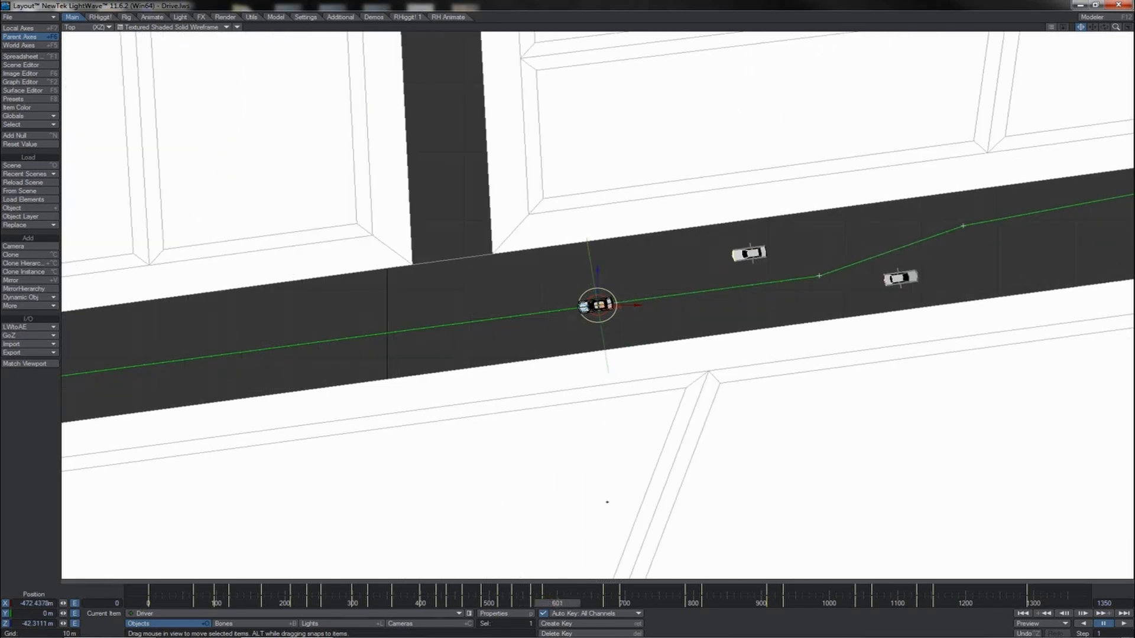
{"action": "left_click_drag", "start_coordinate": [660, 278], "coordinate": [658, 292]}
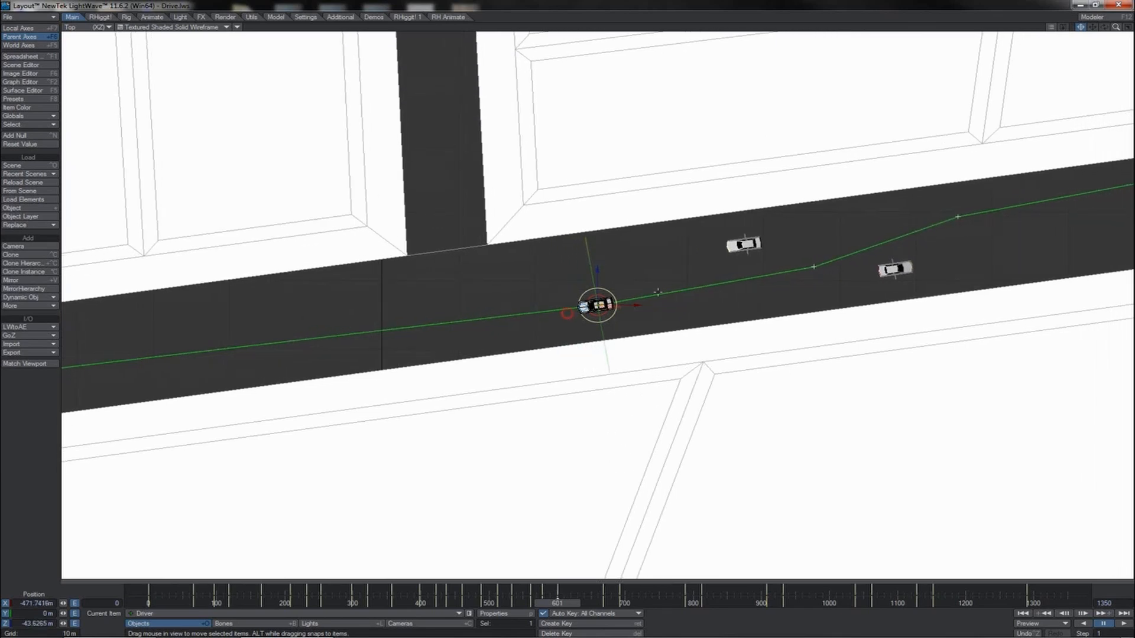
{"action": "left_click_drag", "start_coordinate": [558, 603], "coordinate": [568, 603]}
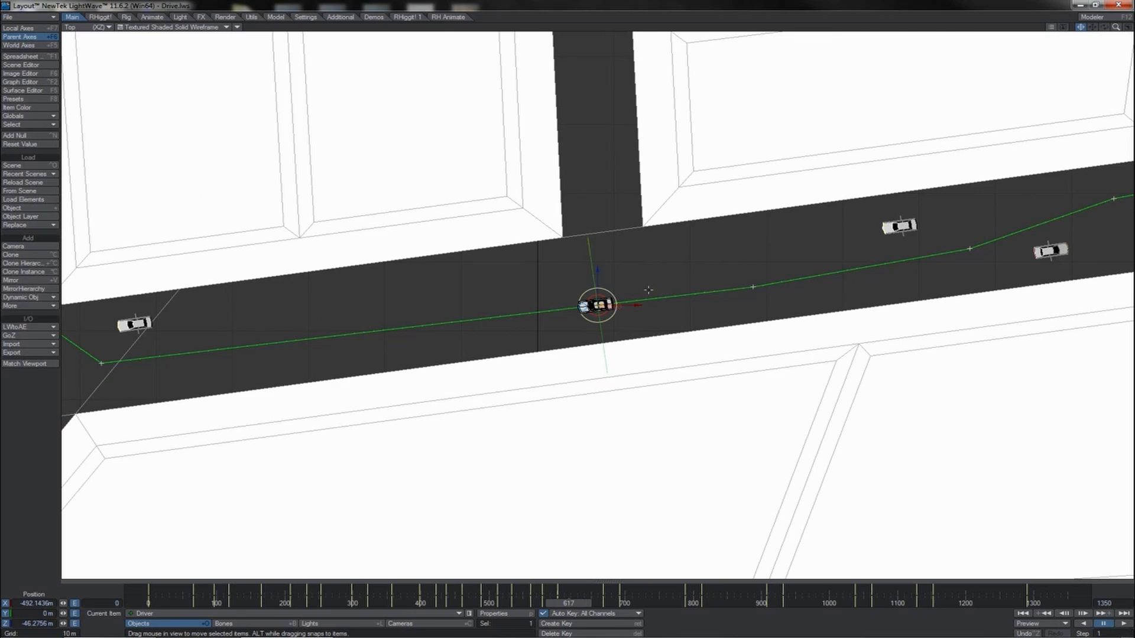
{"action": "mouse_move", "coordinate": [648, 290]}
{"action": "left_mouse_down"}
{"action": "mouse_move", "coordinate": [649, 278]}
{"action": "mouse_move", "coordinate": [647, 298]}
{"action": "left_mouse_up"}
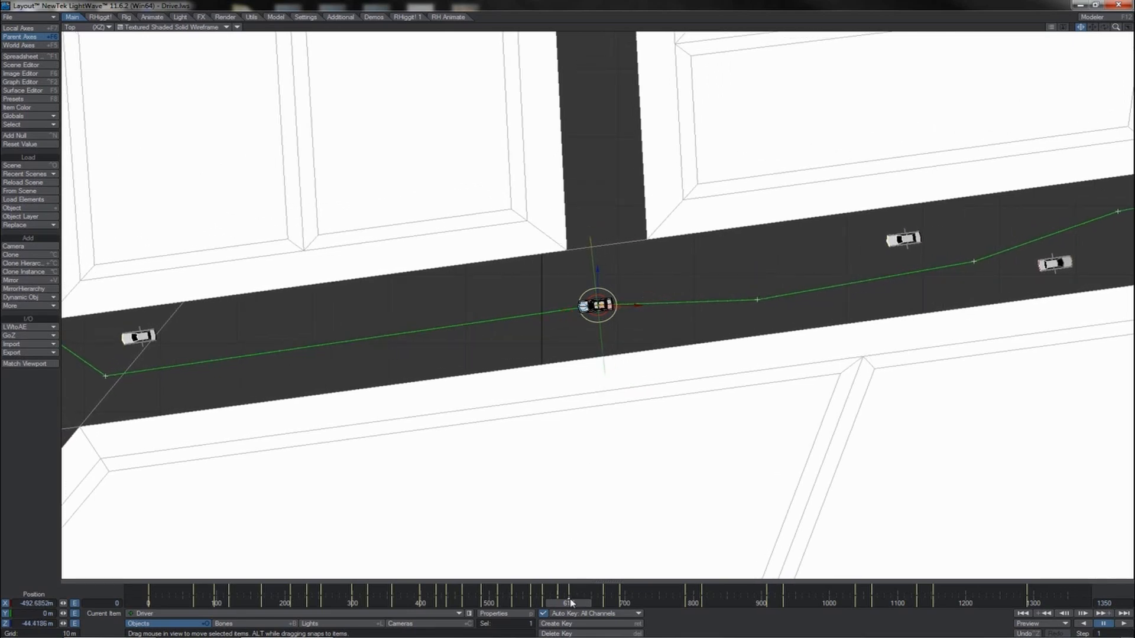
- Shift the Driver toward the building-side curb at frames 705 and 757, and advance the timeline to frame 831
{"action": "left_click_drag", "start_coordinate": [571, 604], "coordinate": [628, 604]}
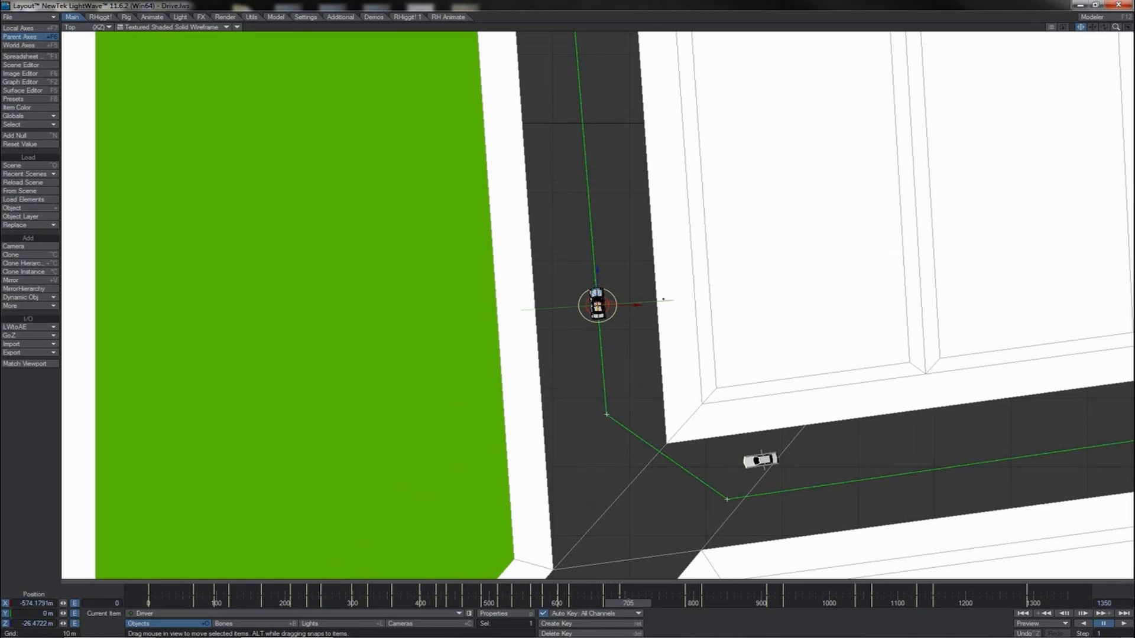
{"action": "left_click_drag", "start_coordinate": [670, 278], "coordinate": [713, 274]}
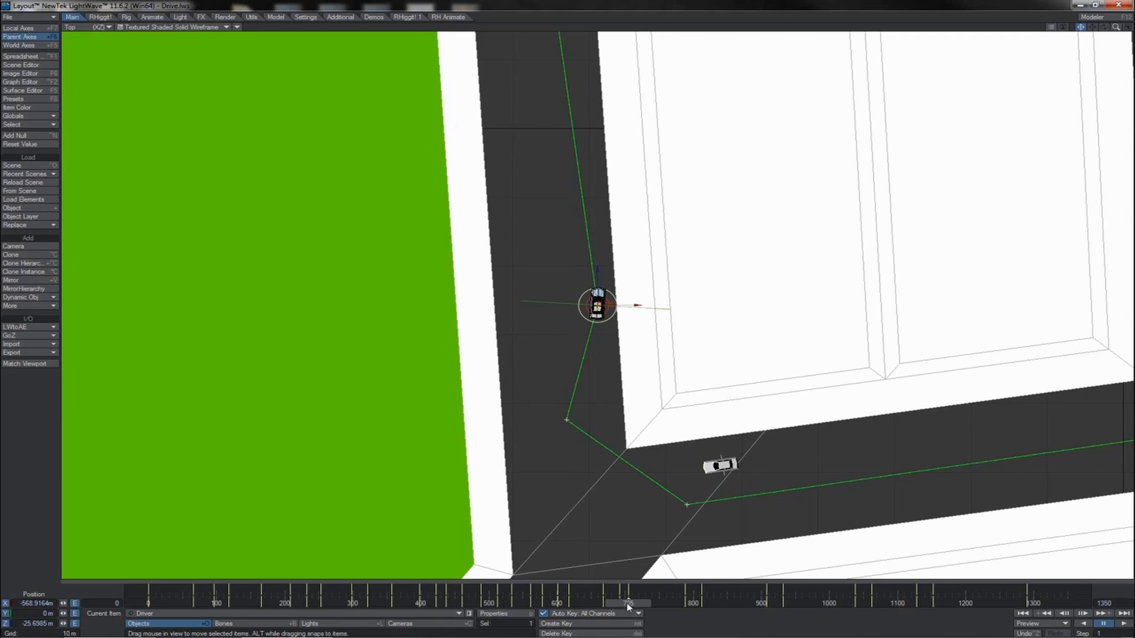
{"action": "left_click_drag", "start_coordinate": [628, 604], "coordinate": [663, 603]}
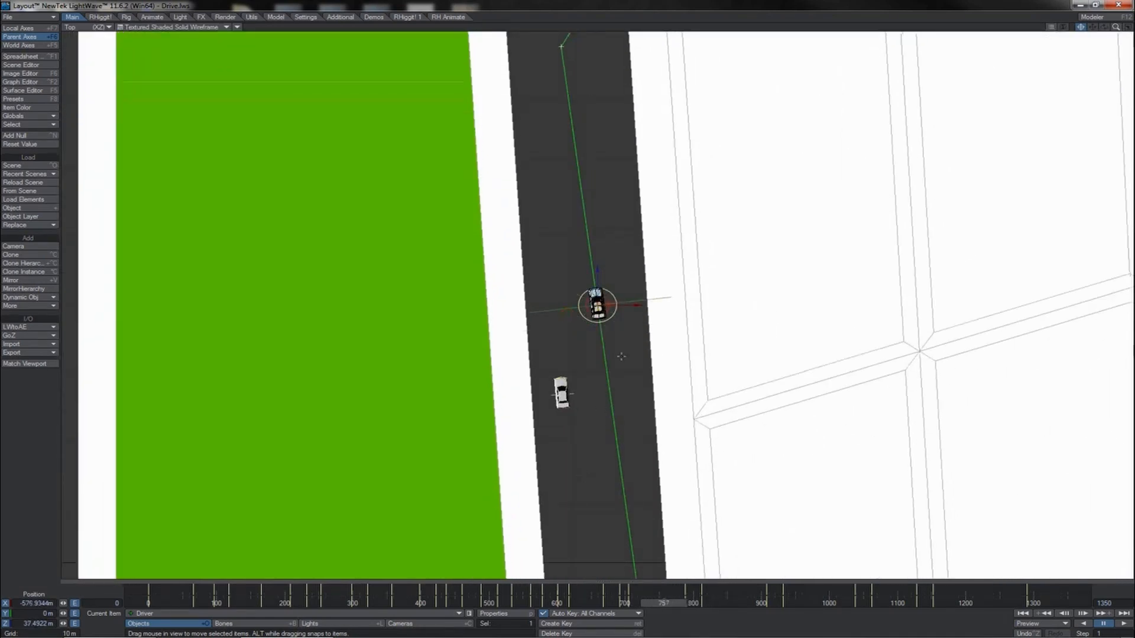
{"action": "left_click_drag", "start_coordinate": [678, 267], "coordinate": [710, 265]}
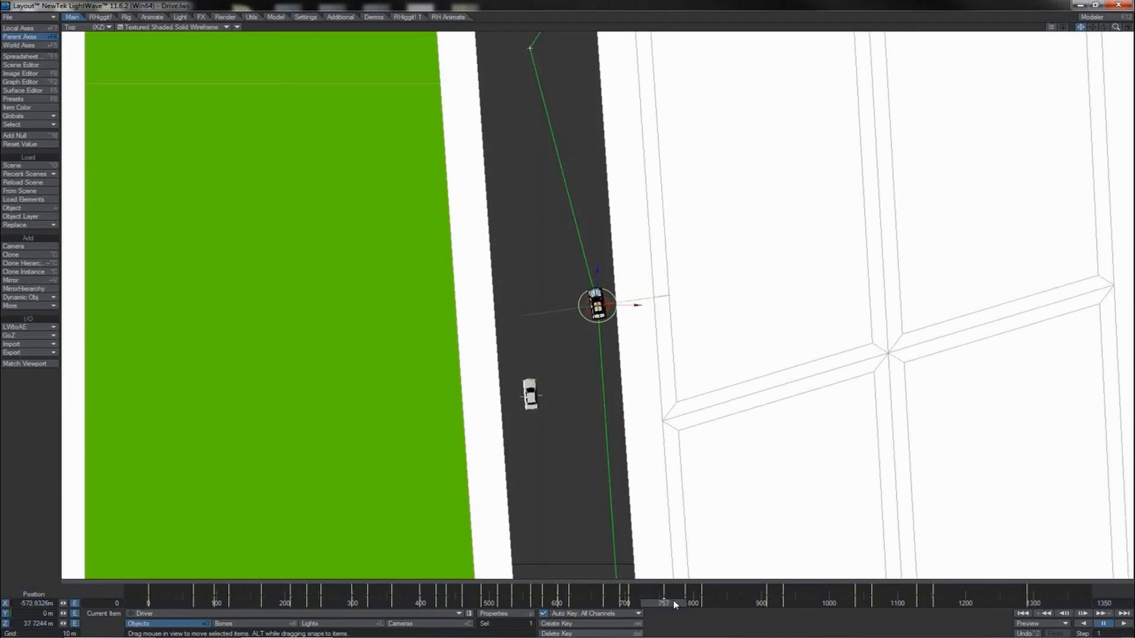
{"action": "left_click_drag", "start_coordinate": [670, 601], "coordinate": [714, 603]}
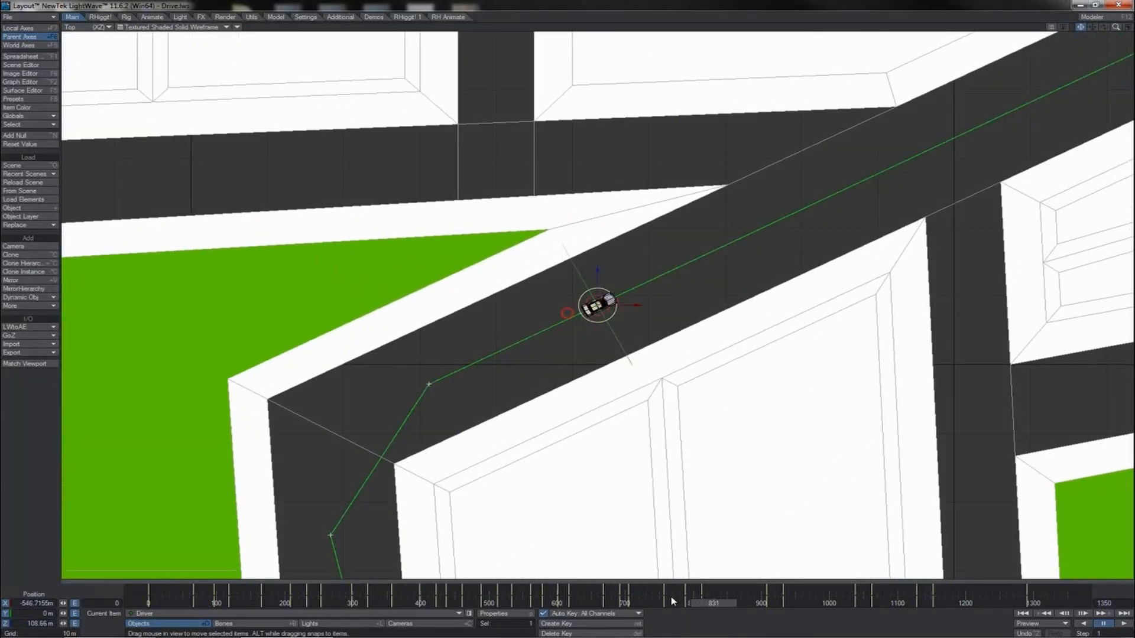
- Shift the Driver toward the building-side curb at frame 831 and nudge it closer to the corner curb at frame 932
{"action": "left_click_drag", "start_coordinate": [667, 273], "coordinate": [686, 307]}
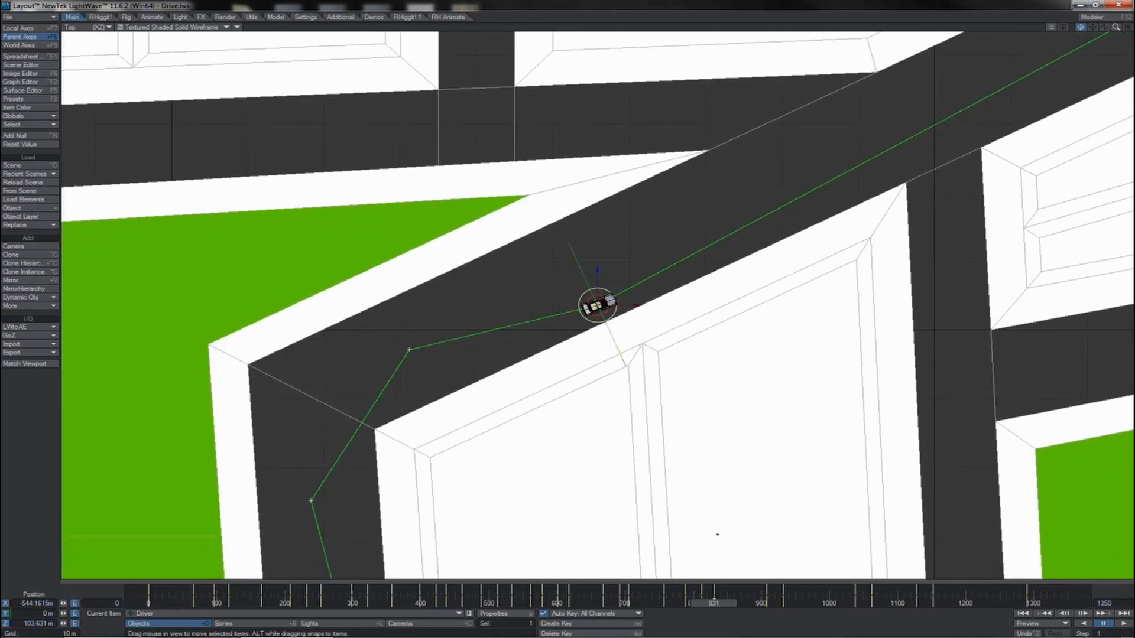
{"action": "left_click_drag", "start_coordinate": [718, 603], "coordinate": [768, 603]}
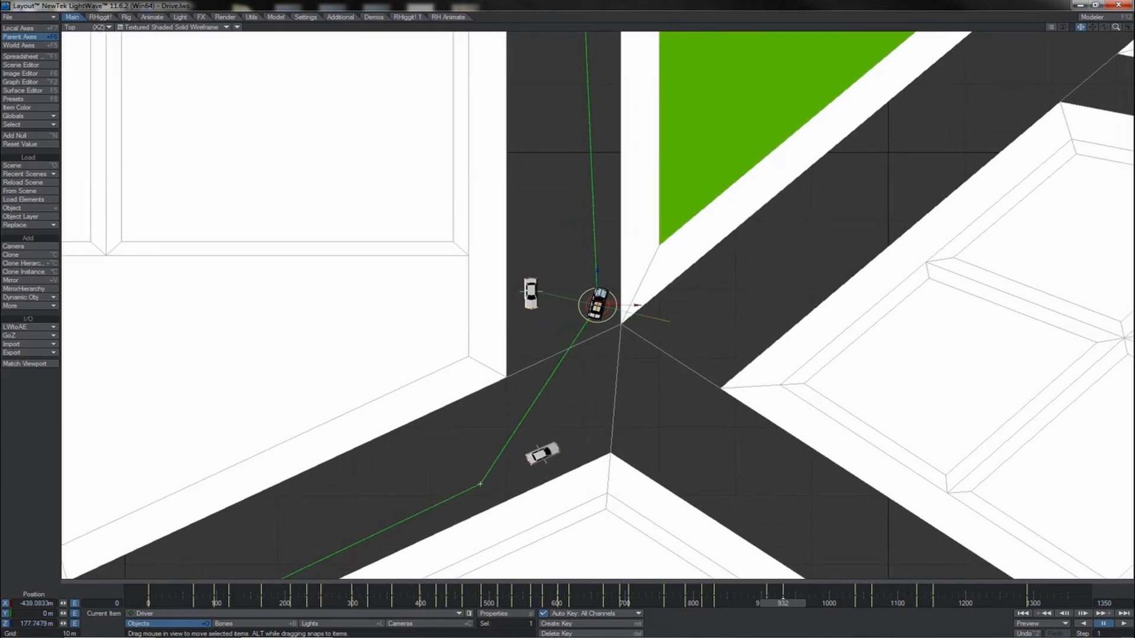
{"action": "left_click_drag", "start_coordinate": [636, 305], "coordinate": [639, 305]}
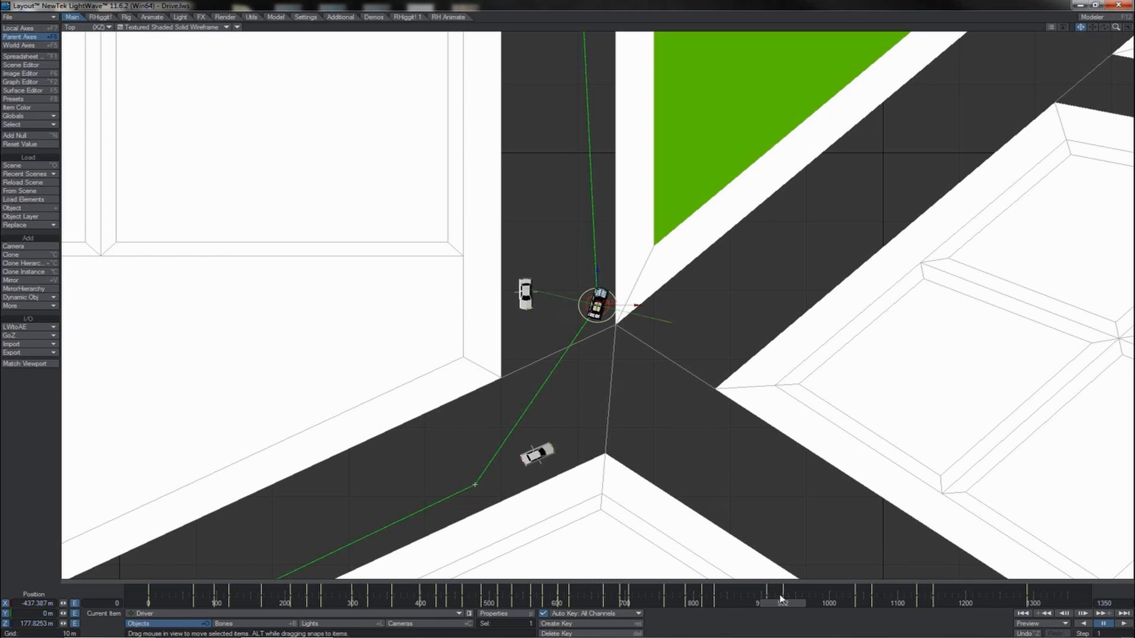
- Past the junction, offset the Driver toward the green-side curb at frames 950 and 972 so it clears the white car
{"action": "left_click_drag", "start_coordinate": [784, 603], "coordinate": [794, 603]}
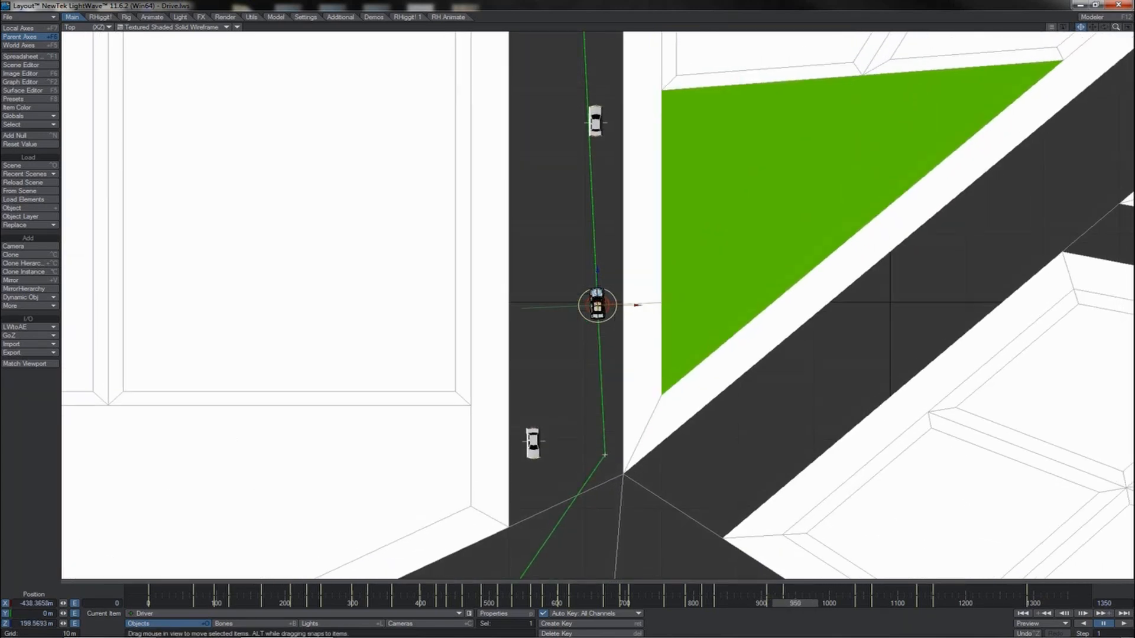
{"action": "left_click_drag", "start_coordinate": [675, 242], "coordinate": [678, 243]}
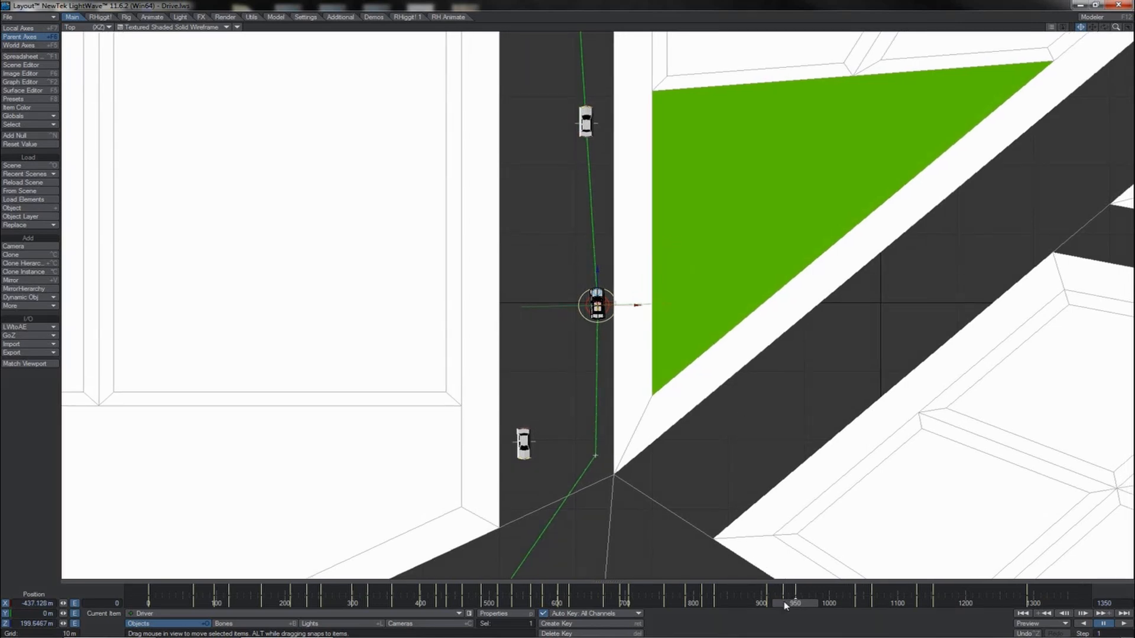
{"action": "mouse_move", "coordinate": [784, 606]}
{"action": "left_mouse_down"}
{"action": "mouse_move", "coordinate": [775, 606]}
{"action": "mouse_move", "coordinate": [804, 606]}
{"action": "mouse_move", "coordinate": [783, 603]}
{"action": "left_mouse_up"}
{"action": "left_click_drag", "start_coordinate": [679, 276], "coordinate": [693, 276]}
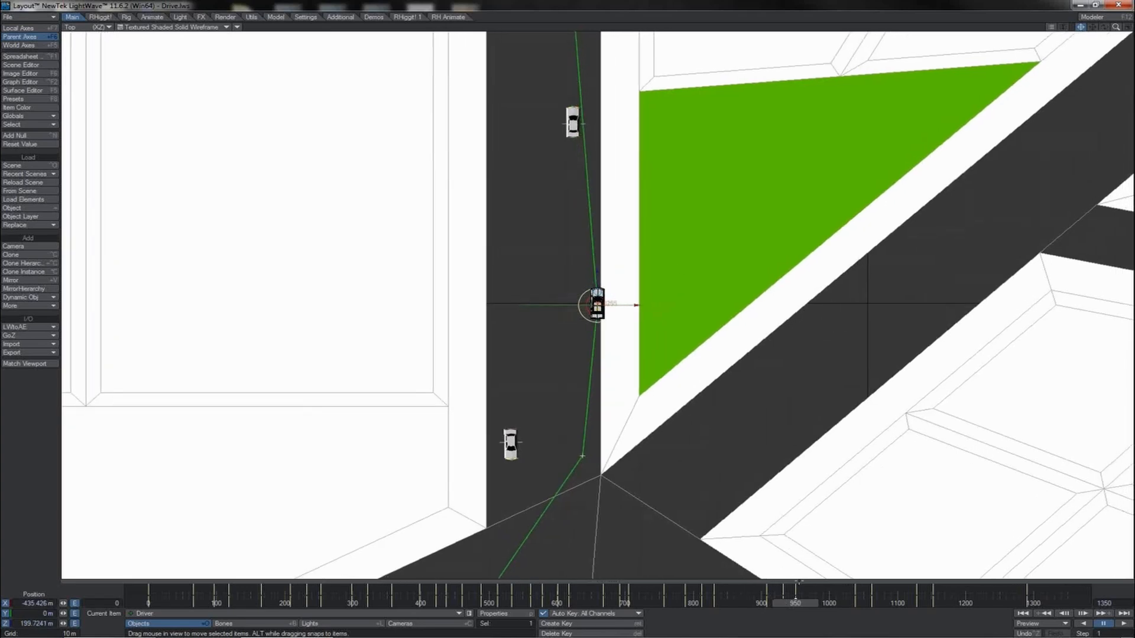
{"action": "left_click_drag", "start_coordinate": [801, 604], "coordinate": [816, 604]}
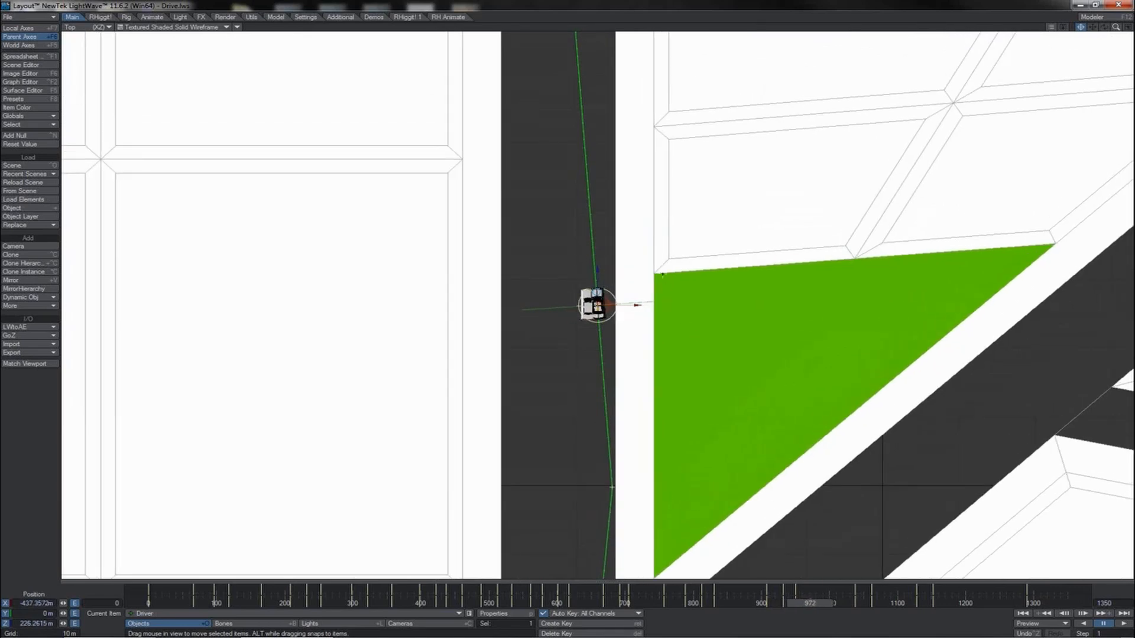
{"action": "left_click_drag", "start_coordinate": [663, 274], "coordinate": [691, 276]}
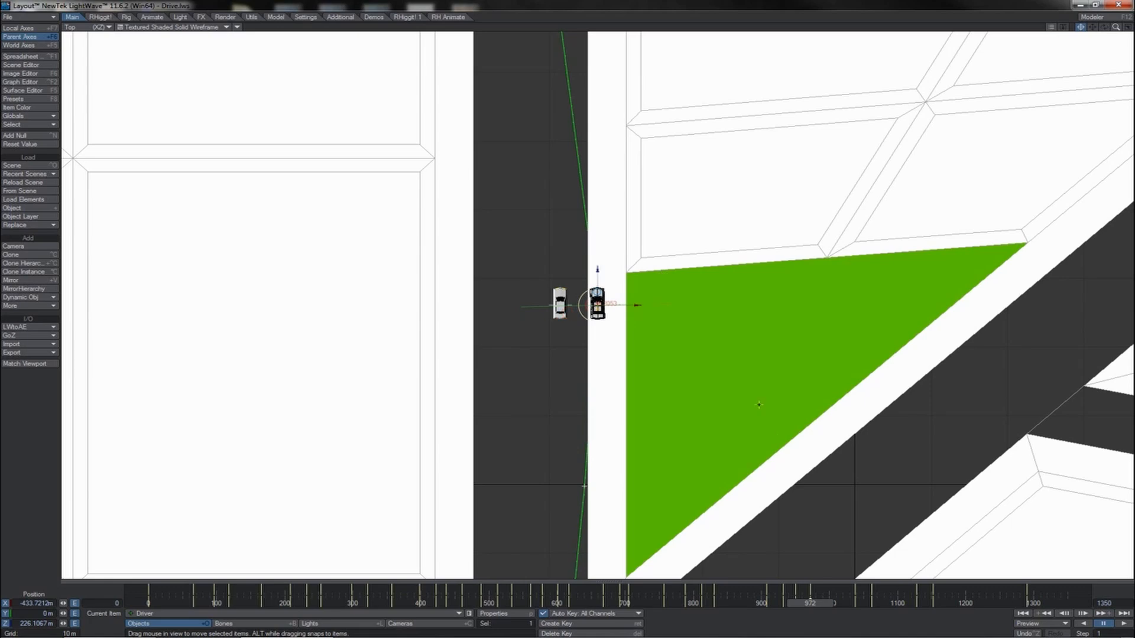
- Move the Driver back toward the opposite side of the road at frames 996 and 1015, away from the white cars
{"action": "mouse_move", "coordinate": [817, 604]}
{"action": "left_mouse_down"}
{"action": "mouse_move", "coordinate": [832, 604]}
{"action": "mouse_move", "coordinate": [821, 604]}
{"action": "left_mouse_up"}
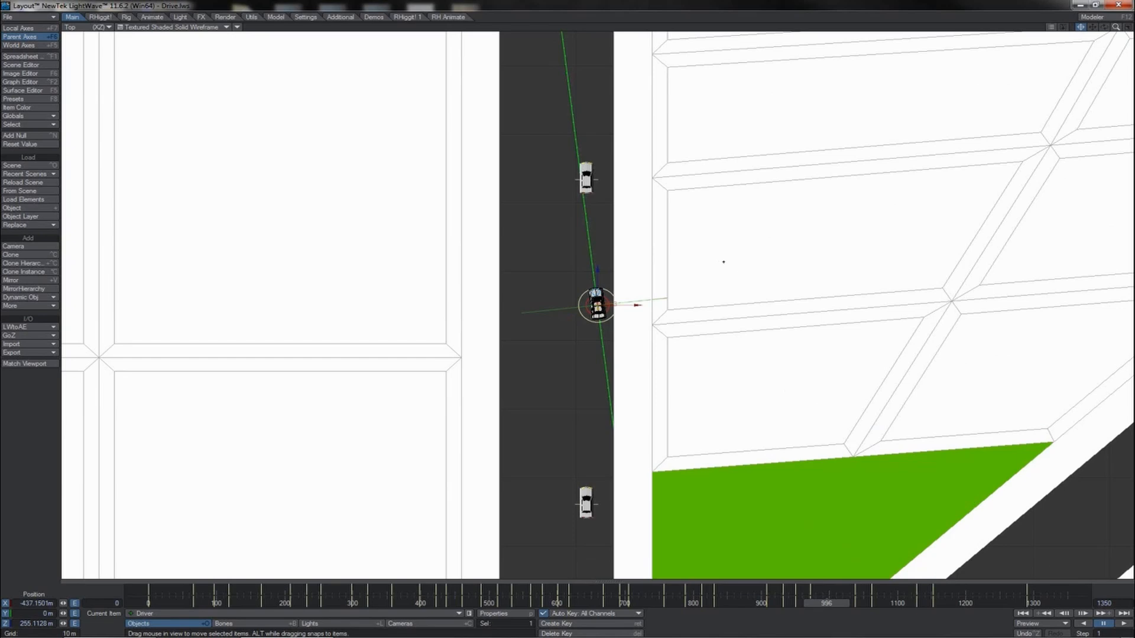
{"action": "left_click_drag", "start_coordinate": [720, 262], "coordinate": [706, 261]}
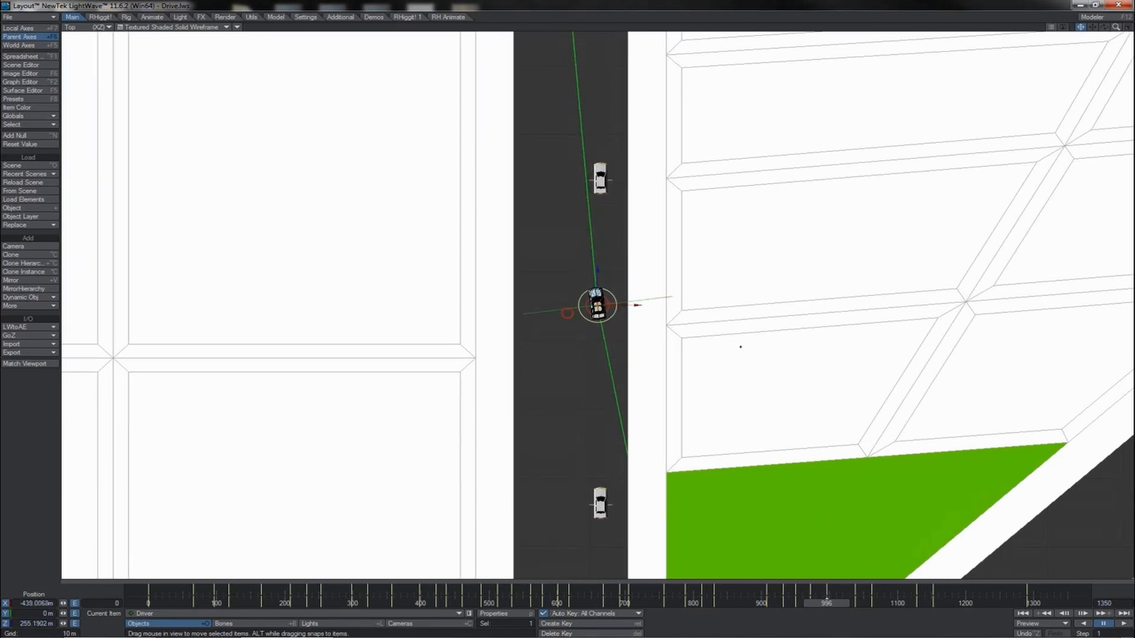
{"action": "left_click_drag", "start_coordinate": [832, 604], "coordinate": [839, 604]}
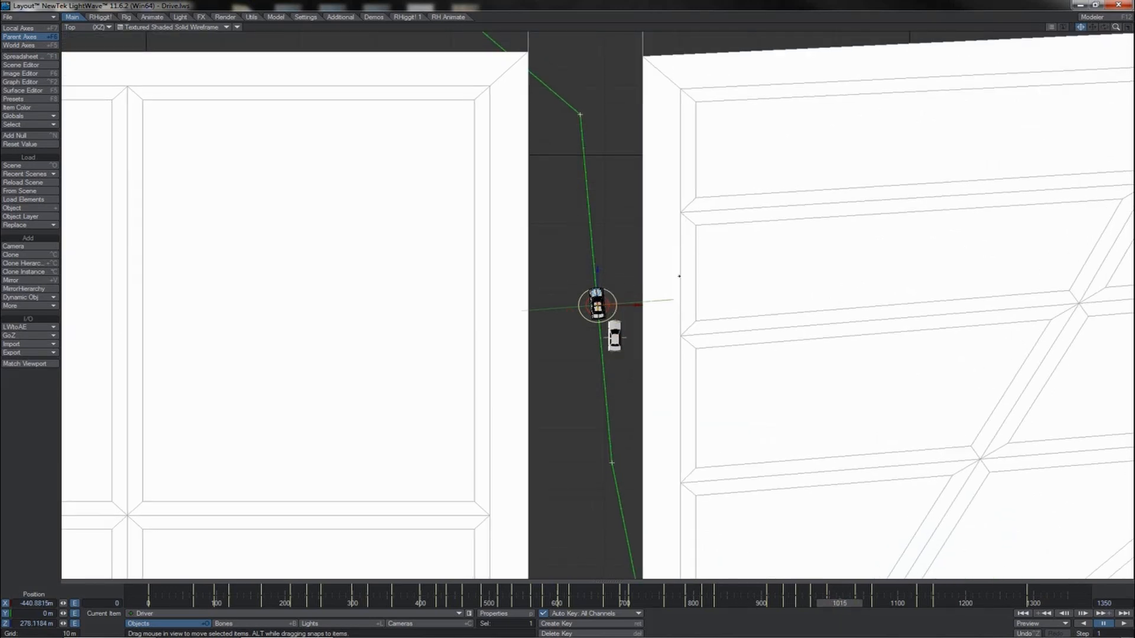
{"action": "left_click_drag", "start_coordinate": [679, 276], "coordinate": [665, 276]}
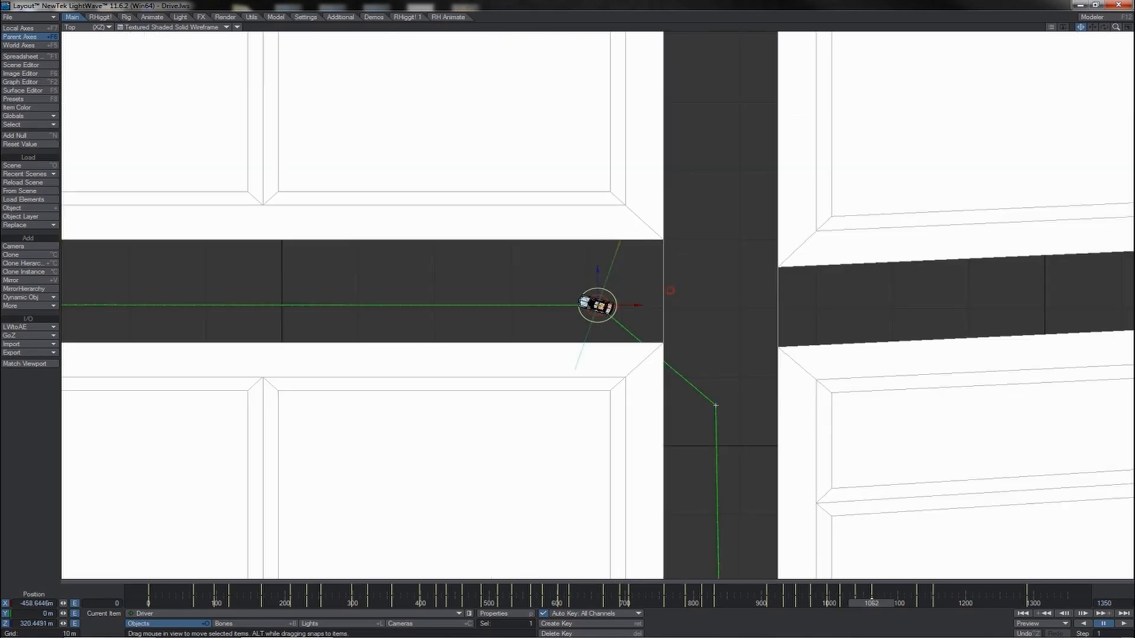
- Pull the Driver closer to the inside corner at frame 1062 and swing it wide before the next corner at frame 1128
{"action": "left_click_drag", "start_coordinate": [669, 290], "coordinate": [706, 293]}
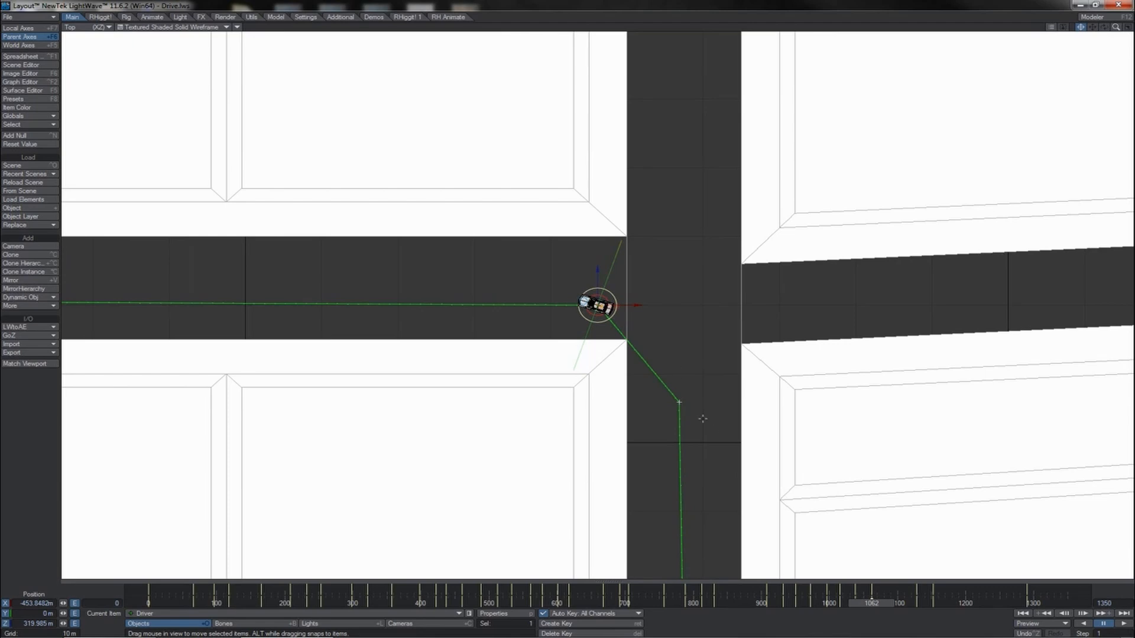
{"action": "left_click_drag", "start_coordinate": [871, 603], "coordinate": [896, 604]}
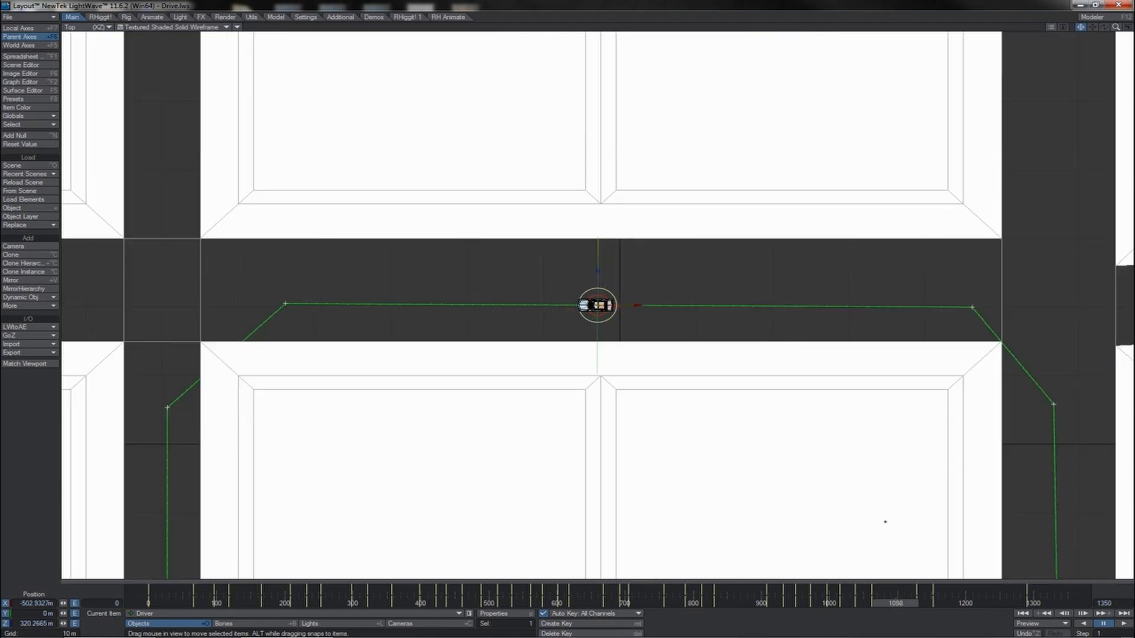
{"action": "left_click_drag", "start_coordinate": [681, 292], "coordinate": [675, 243]}
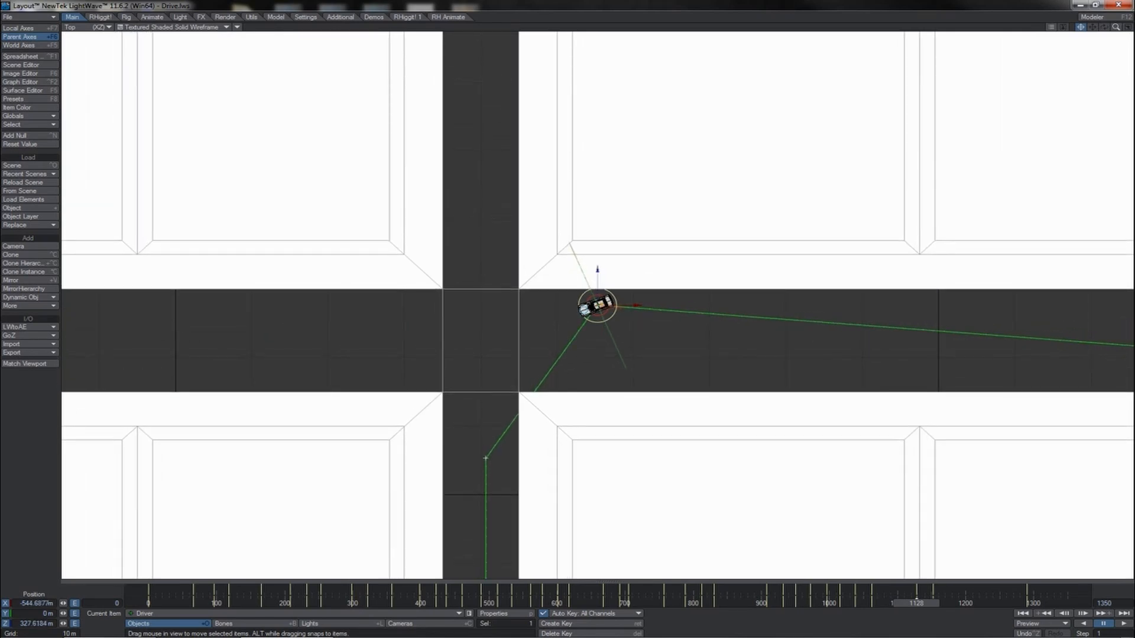
- After the last corner, shift the Driver to the outer curb at frames 1152 and 1181
{"action": "key", "text": "shift+Right"}
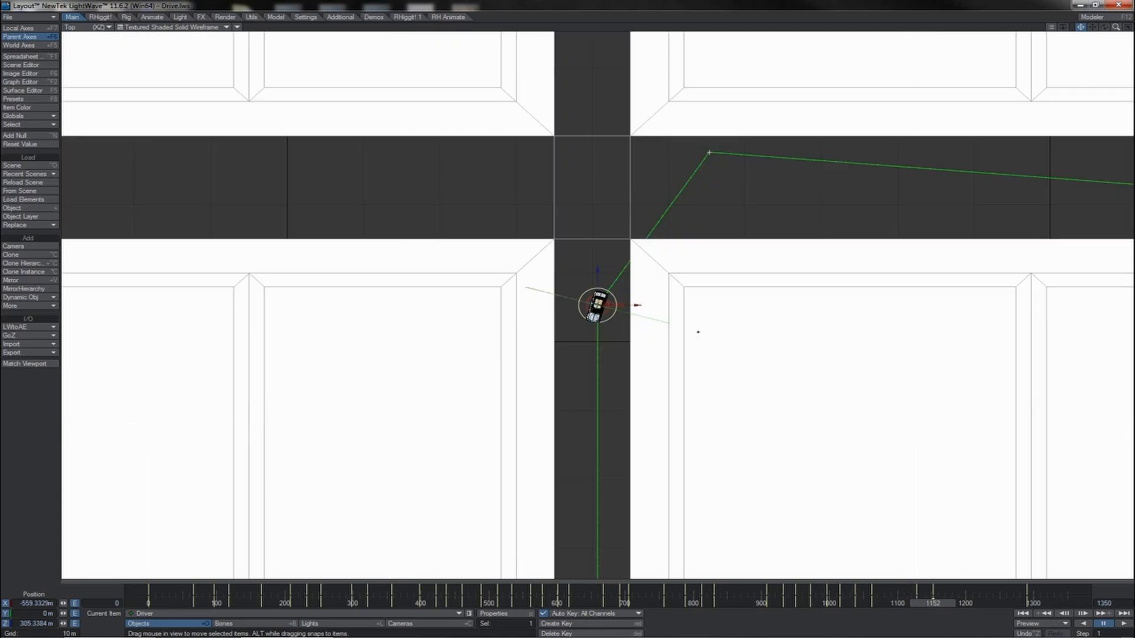
{"action": "left_click_drag", "start_coordinate": [689, 289], "coordinate": [655, 289]}
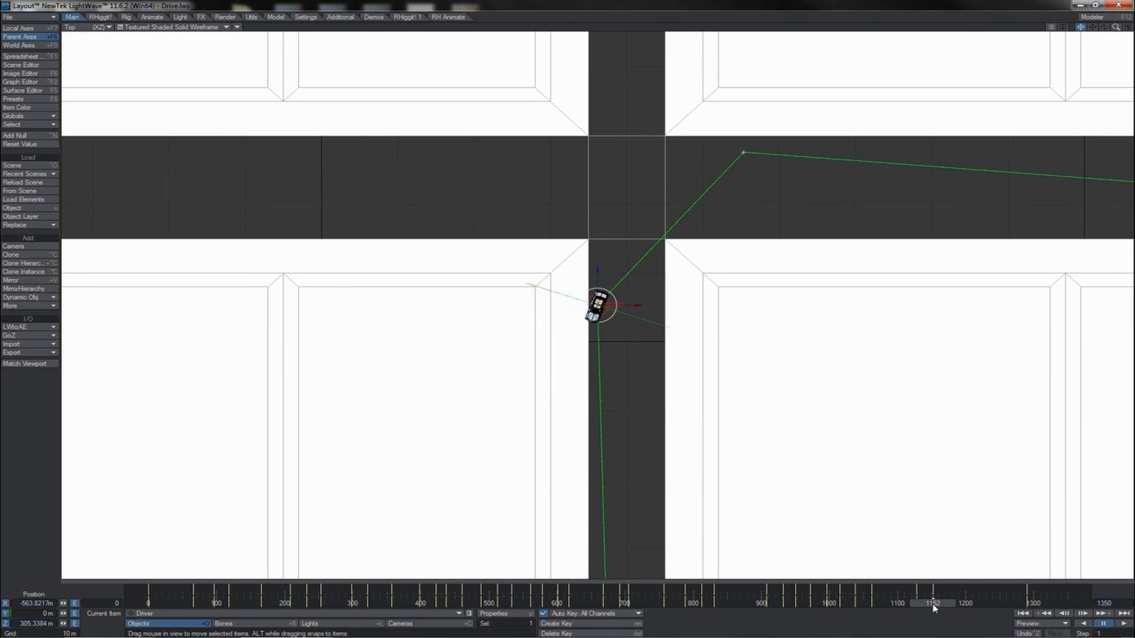
{"action": "left_click_drag", "start_coordinate": [933, 602], "coordinate": [953, 602]}
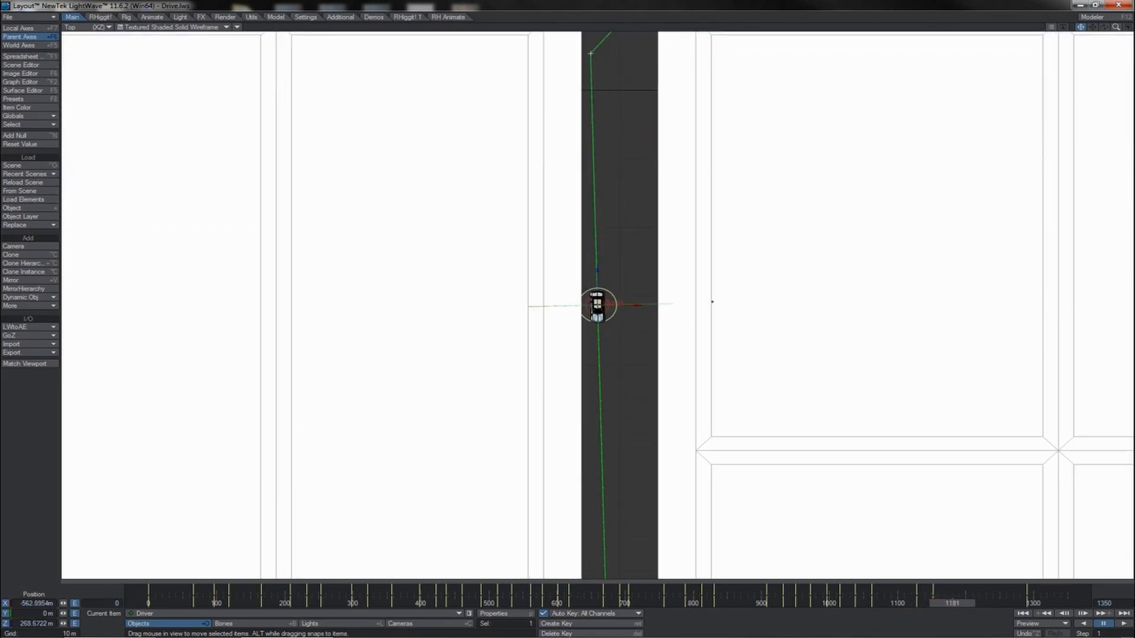
{"action": "left_click_drag", "start_coordinate": [660, 256], "coordinate": [649, 255]}
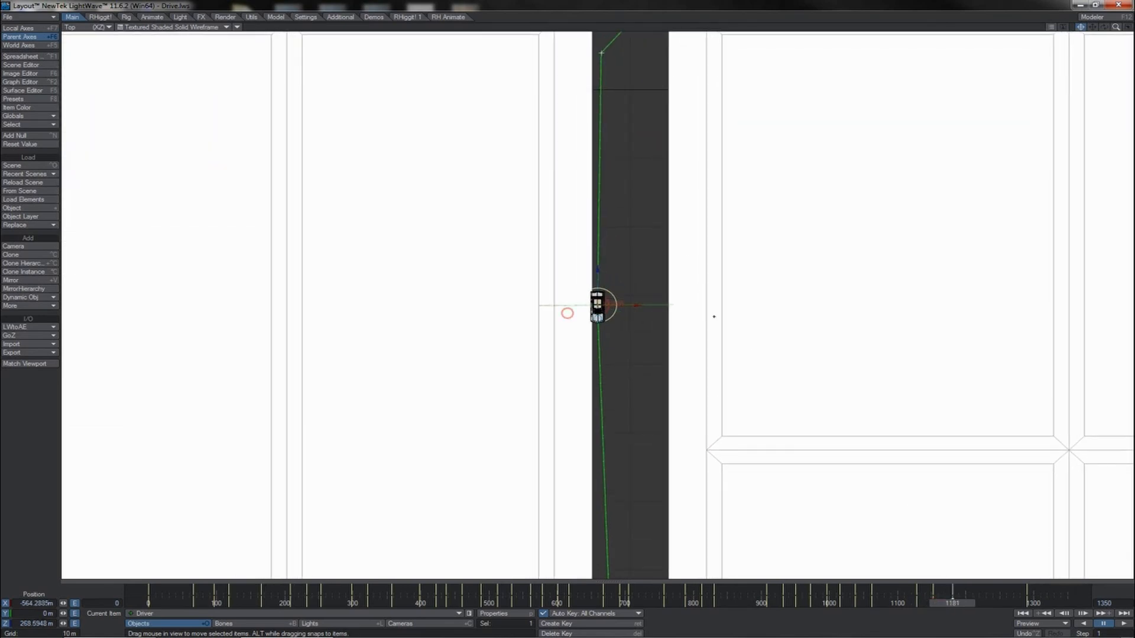
- Play the animation from the first frame and review the path in a wider Top view, scrubbing back to frame 864
{"action": "left_click_drag", "start_coordinate": [952, 604], "coordinate": [894, 604]}
{"action": "left_click", "coordinate": [1022, 614]}
{"action": "left_click", "coordinate": [1123, 624]}
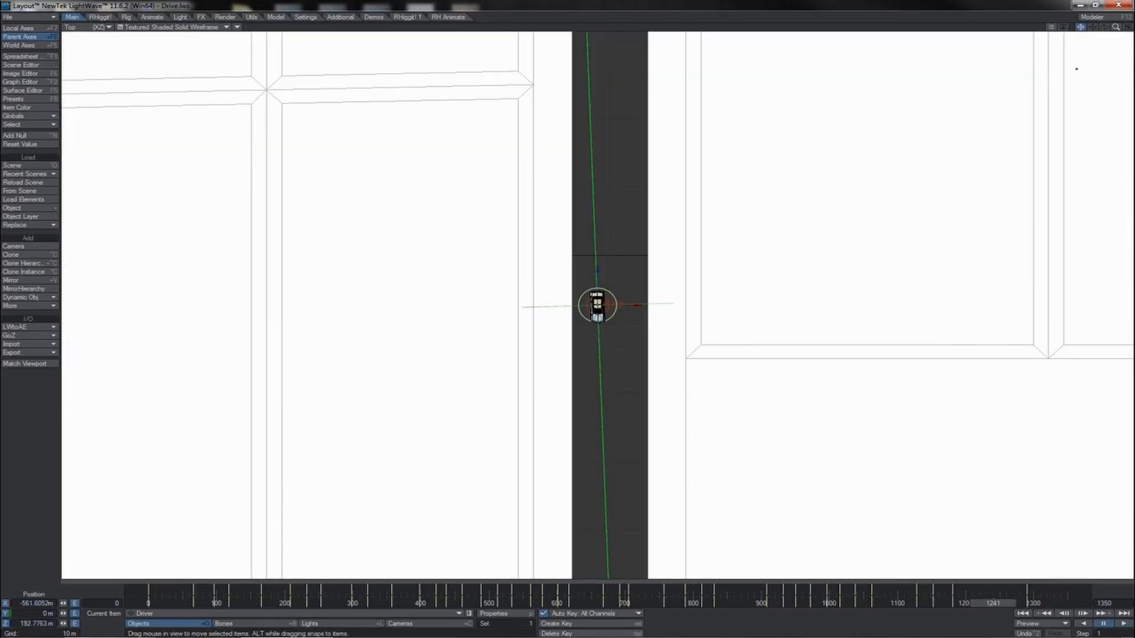
{"action": "left_click_drag", "start_coordinate": [1117, 28], "coordinate": [1016, 27]}
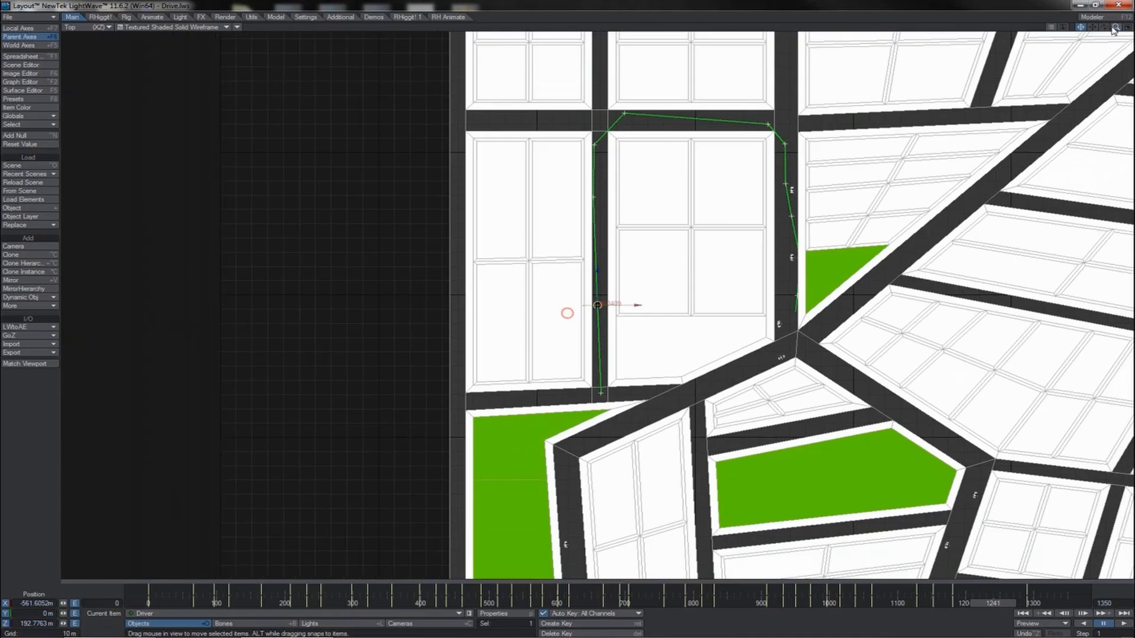
{"action": "left_click", "coordinate": [1082, 27]}
{"action": "left_click_drag", "start_coordinate": [1092, 27], "coordinate": [1039, 31]}
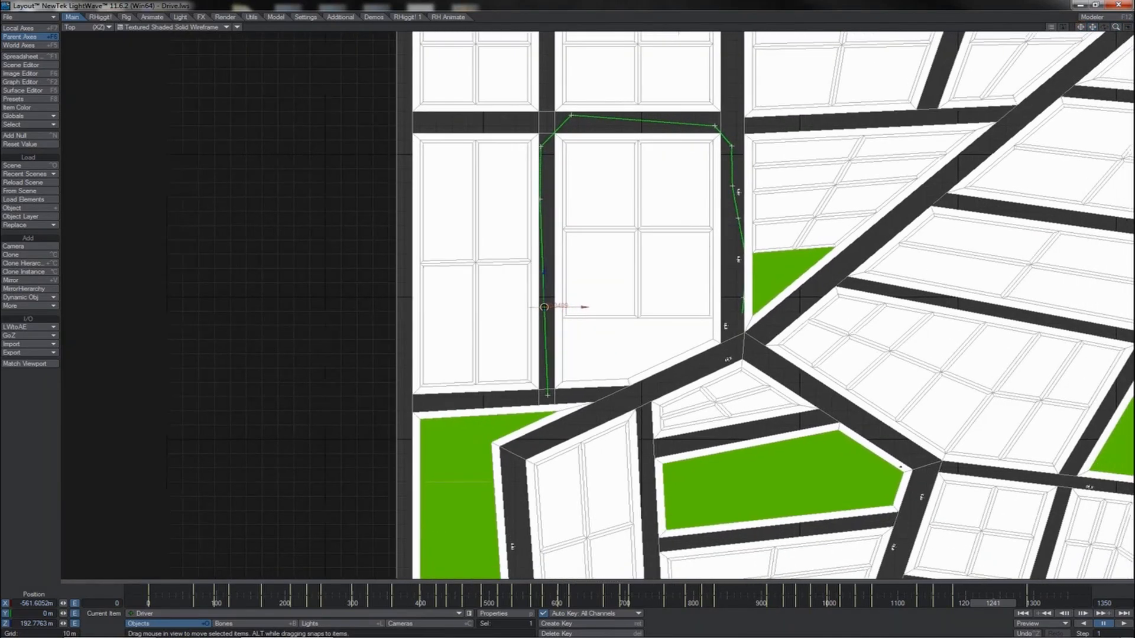
{"action": "left_click_drag", "start_coordinate": [994, 603], "coordinate": [736, 602]}
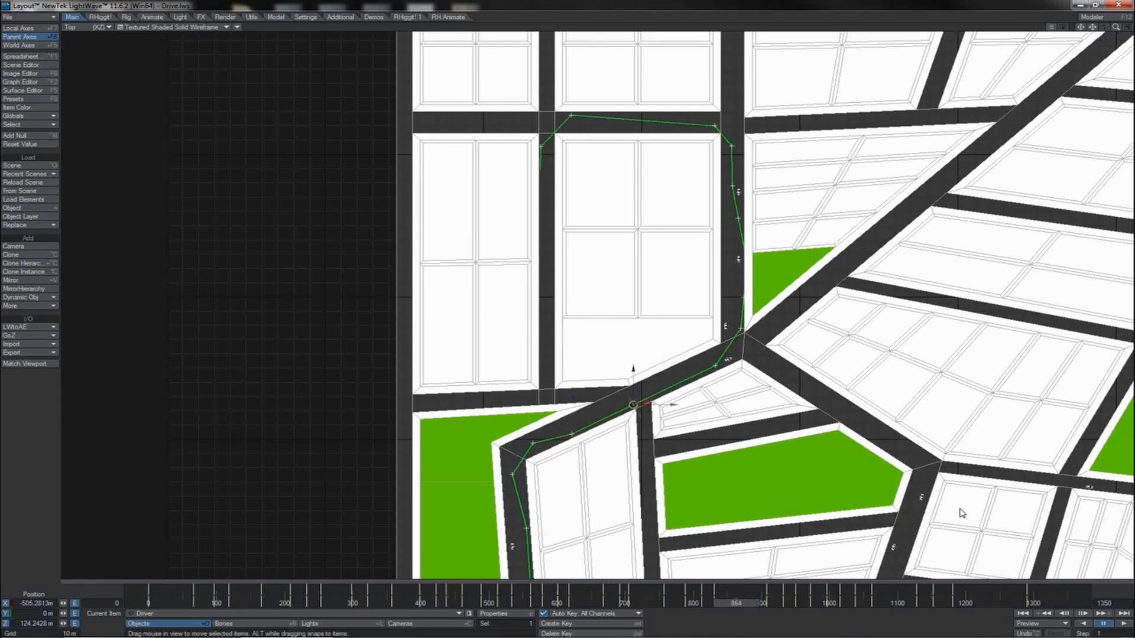
- In the Graph Editor, set the incoming curve of all Driver Position X and Z keys to TCB Spline
{"action": "key", "text": "ctrl+F2"}
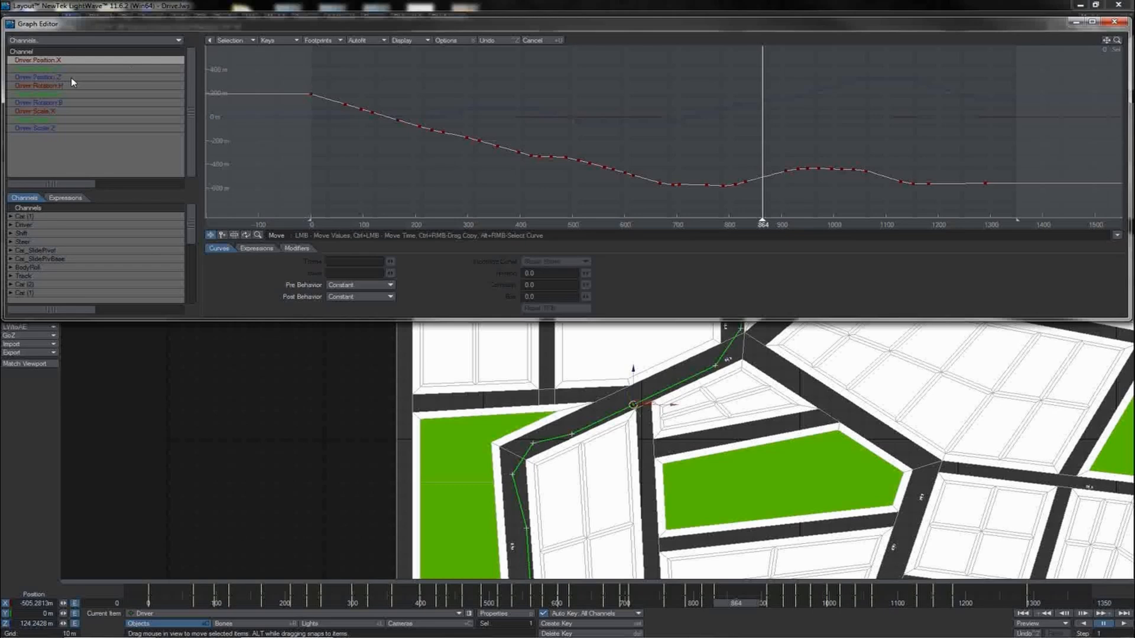
{"action": "left_click", "coordinate": [71, 77]}
{"action": "key", "text": "a"}
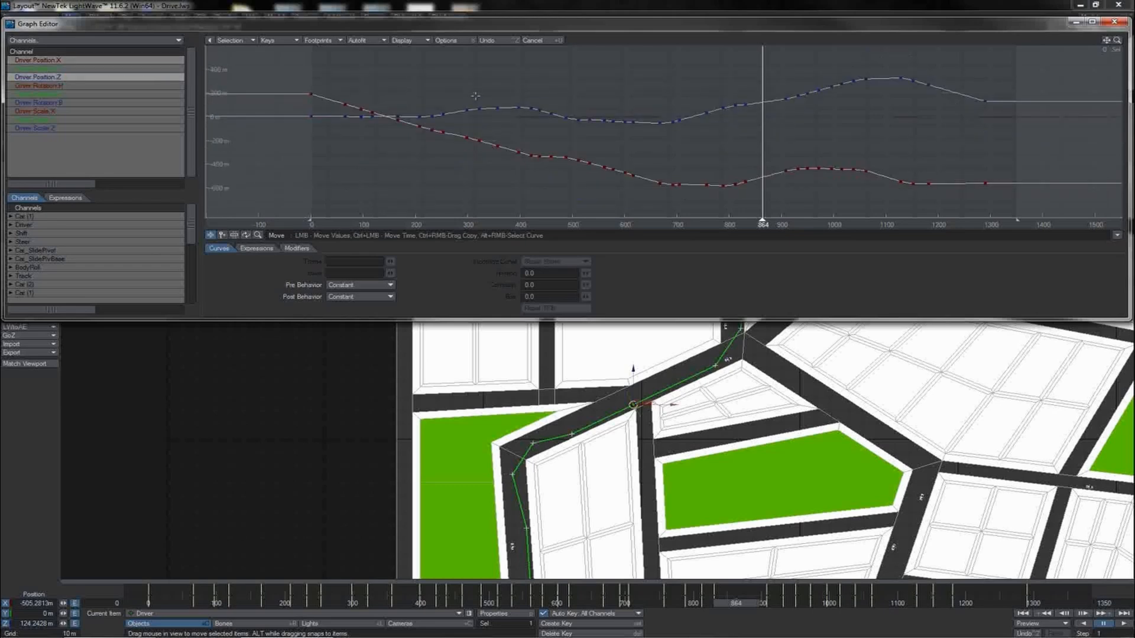
{"action": "right_click_drag", "start_coordinate": [1029, 48], "coordinate": [286, 211]}
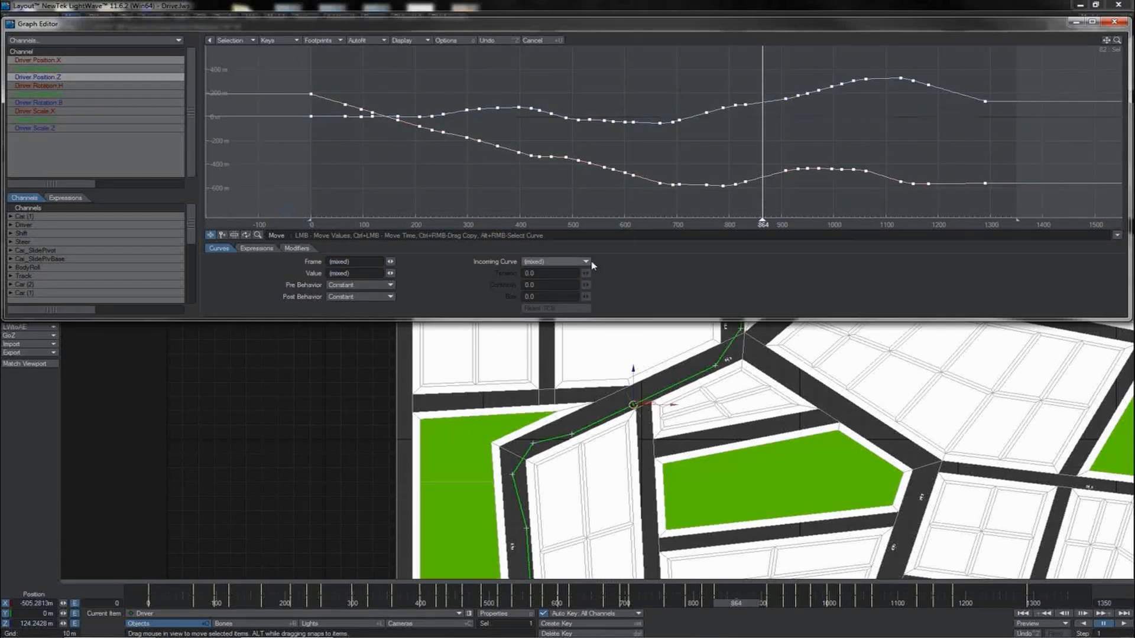
{"action": "left_click", "coordinate": [577, 262]}
{"action": "left_click", "coordinate": [566, 220]}
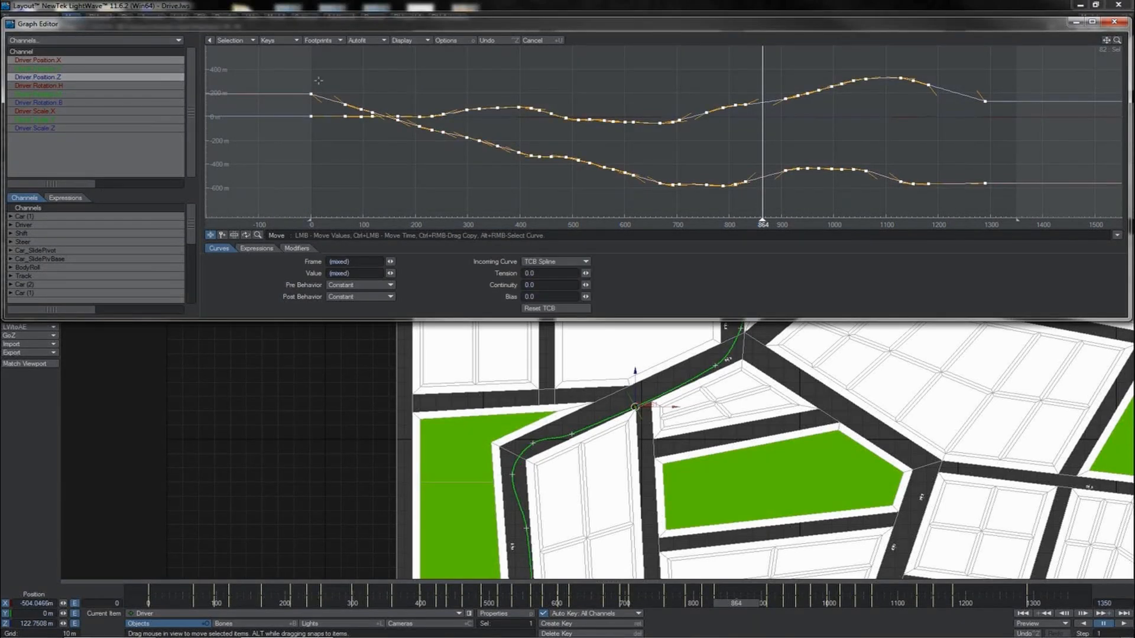
- Set the Graph Editor's default incoming curve to TCB Spline
{"action": "left_click", "coordinate": [463, 40]}
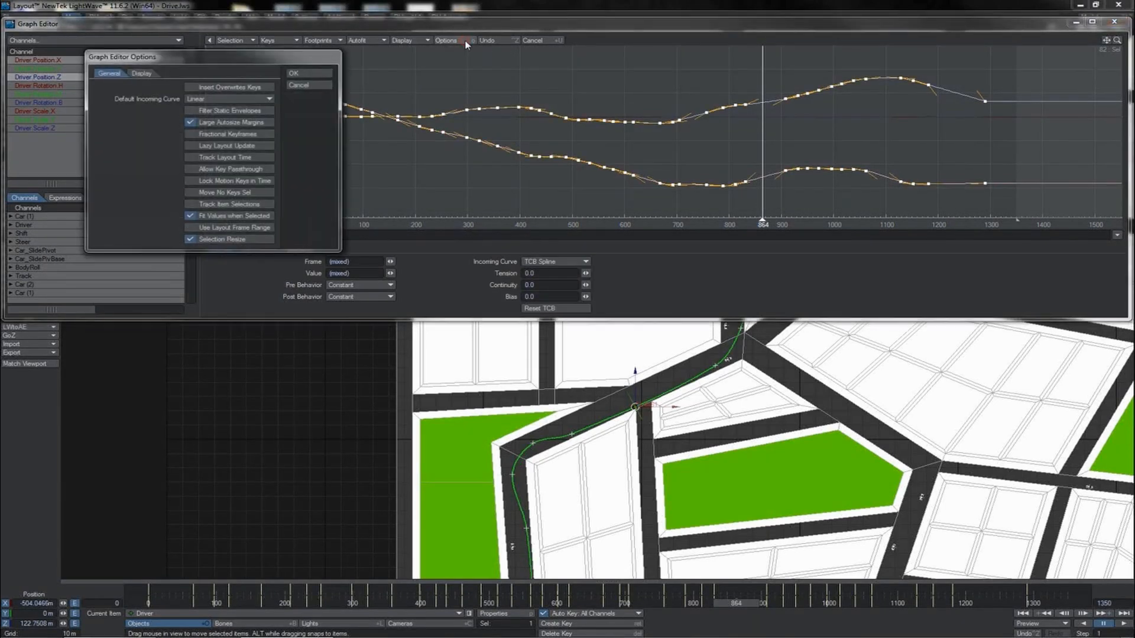
{"action": "left_click", "coordinate": [255, 98]}
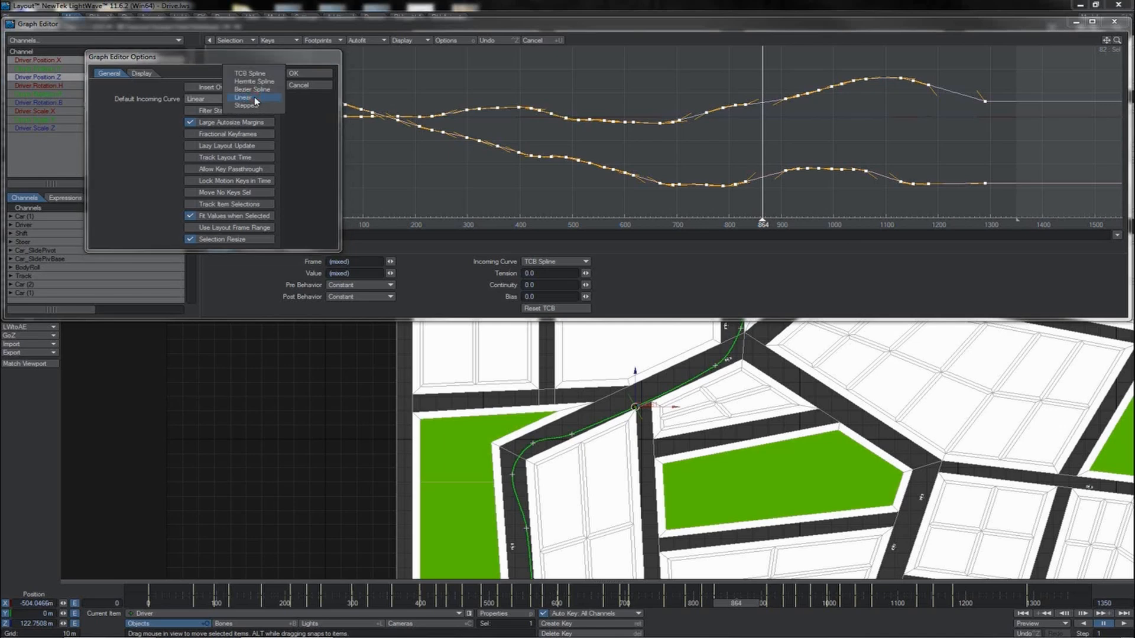
{"action": "left_click", "coordinate": [265, 77]}
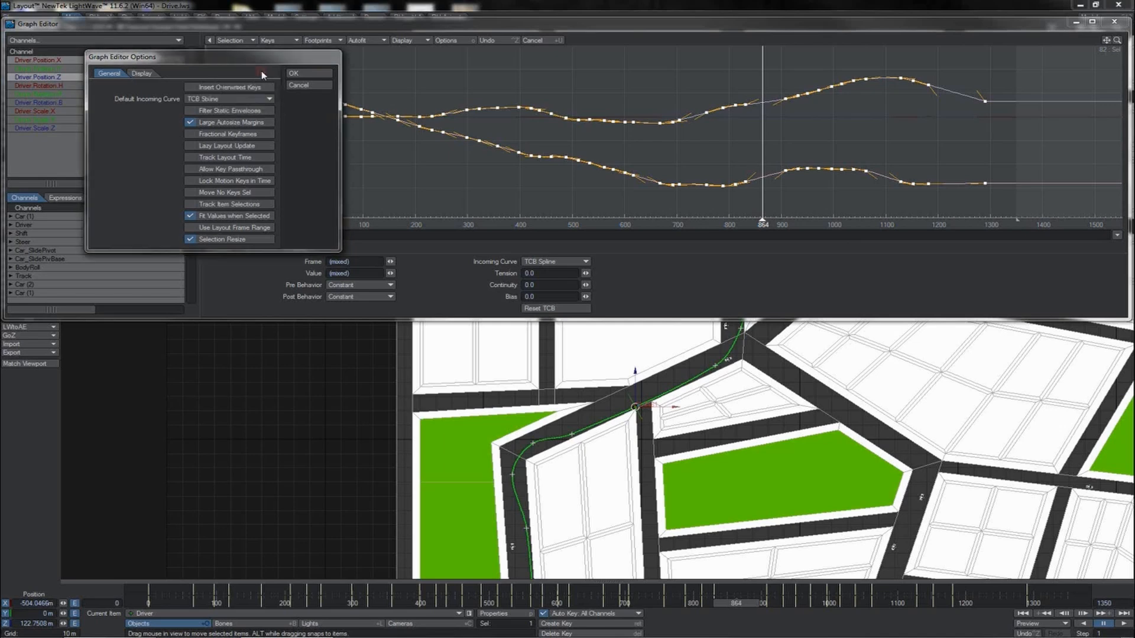
{"action": "left_click", "coordinate": [307, 74]}
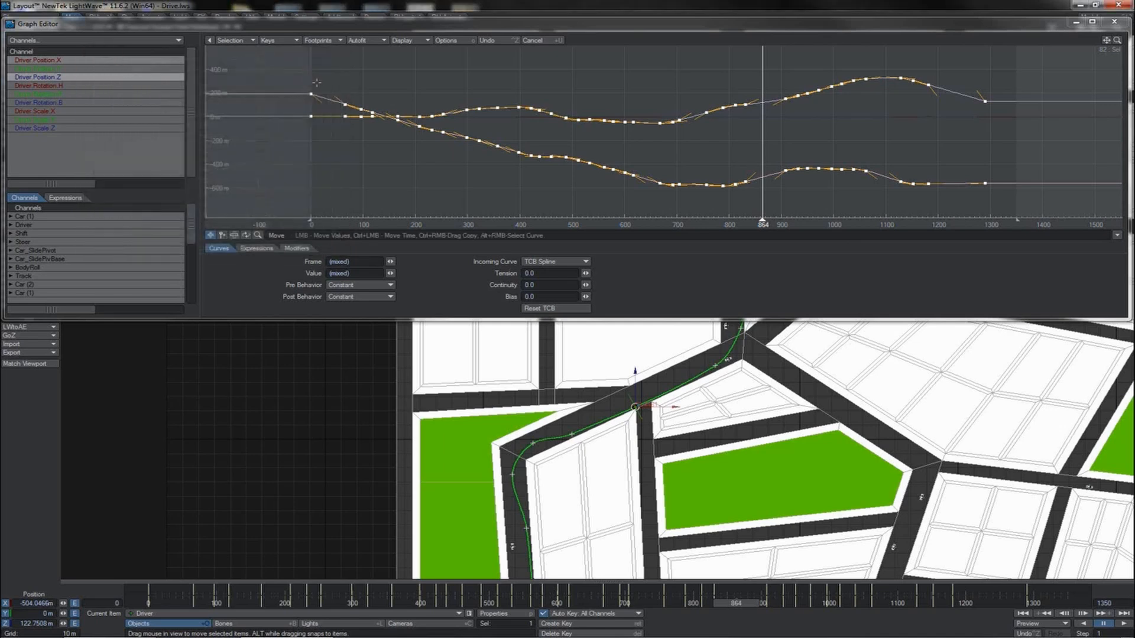
- Raise the tension of the Driver's Position X and Z keys at frame 0
{"action": "right_click_drag", "start_coordinate": [319, 78], "coordinate": [296, 149]}
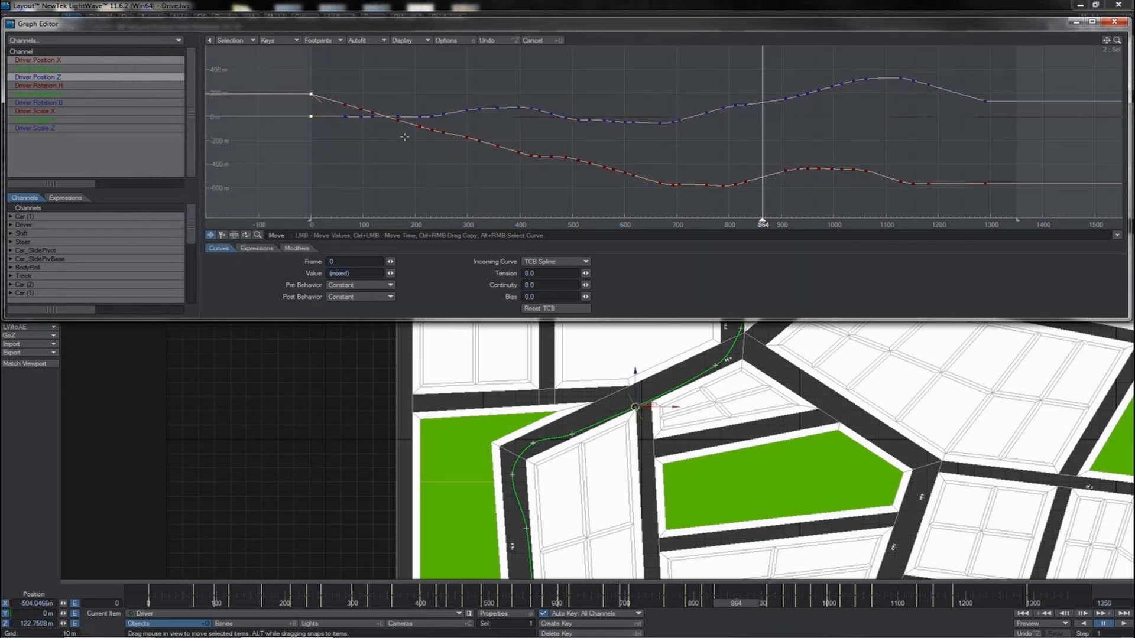
{"action": "left_click_drag", "start_coordinate": [585, 273], "coordinate": [596, 274]}
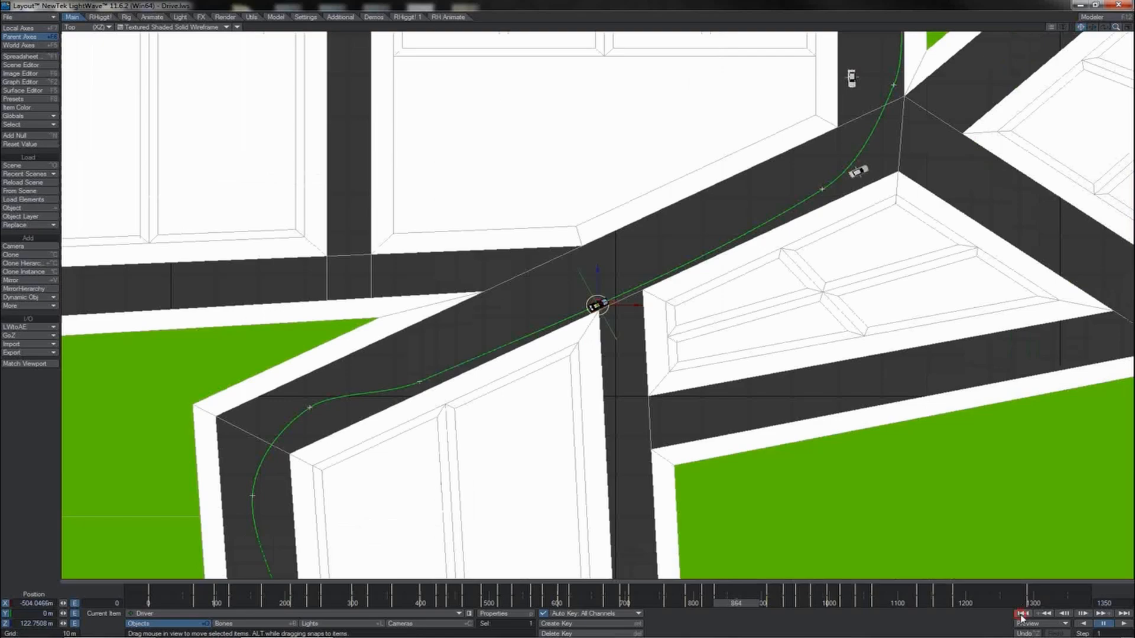
- Return to frame 0 and scrub forward to frame 451 to check the Driver's smoothed path among the traffic
{"action": "left_click", "coordinate": [1021, 614]}
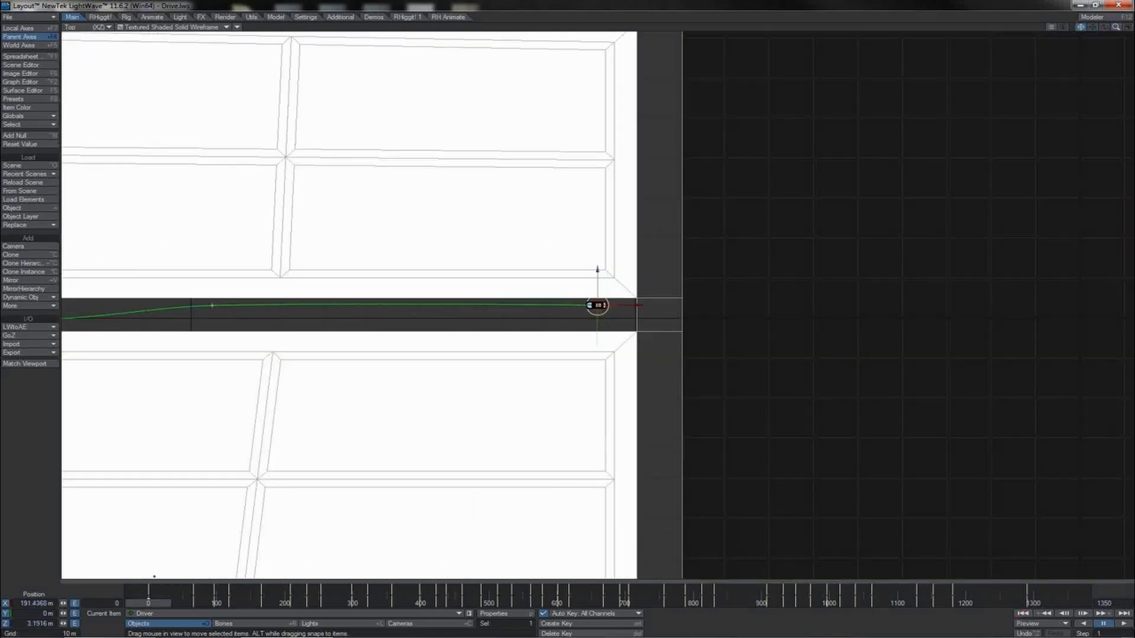
{"action": "left_click_drag", "start_coordinate": [149, 603], "coordinate": [526, 603]}
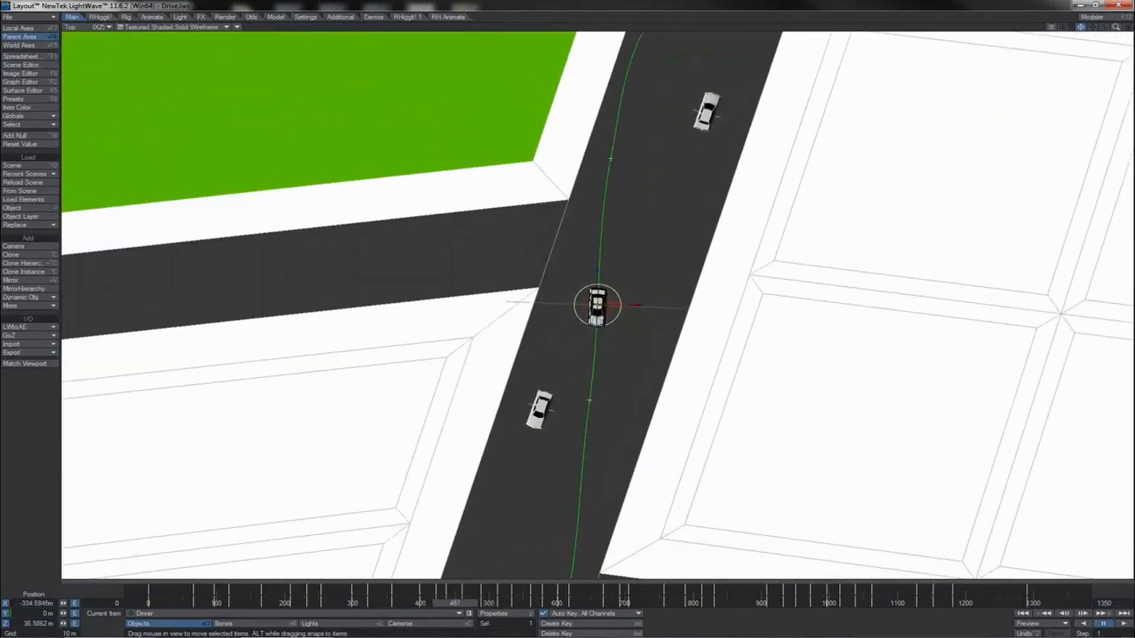
- Check the path in the camera view, return to the top view and nudge the Driver slightly along Z at frame 208
{"action": "left_click_drag", "start_coordinate": [454, 604], "coordinate": [283, 604]}
{"action": "key", "text": "6"}
{"action": "key", "text": "2"}
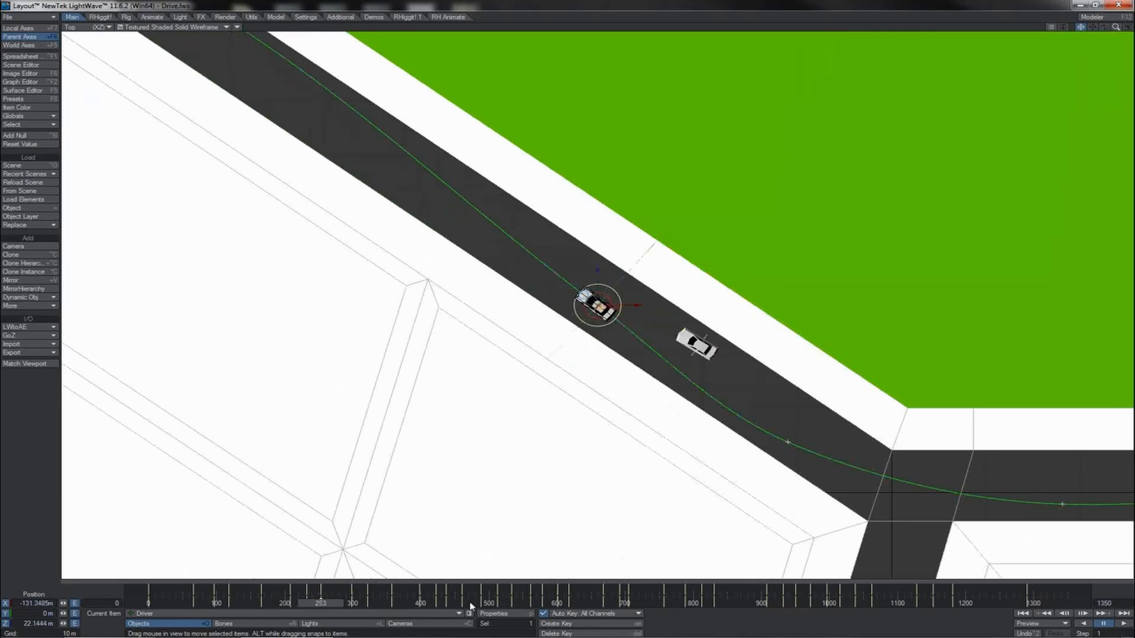
{"action": "key", "text": "Return"}
{"action": "key", "text": "Return"}
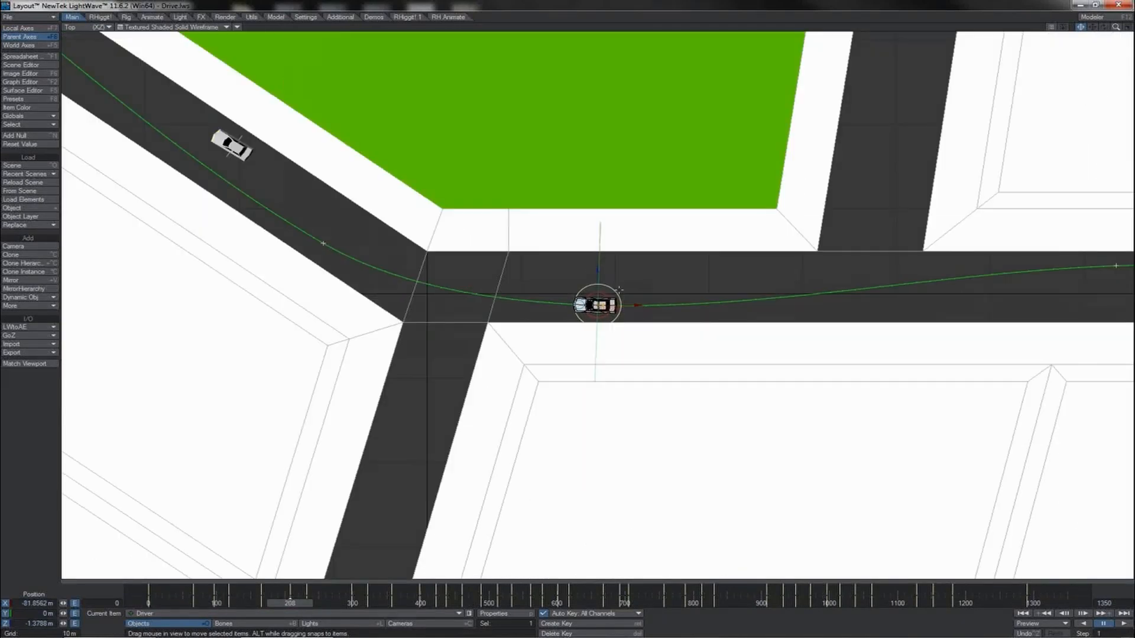
{"action": "left_click_drag", "start_coordinate": [596, 272], "coordinate": [597, 268]}
- At the Driver's key on frame 118, move the car along Z to about 1.13 m
{"action": "key", "text": "shift+Left"}
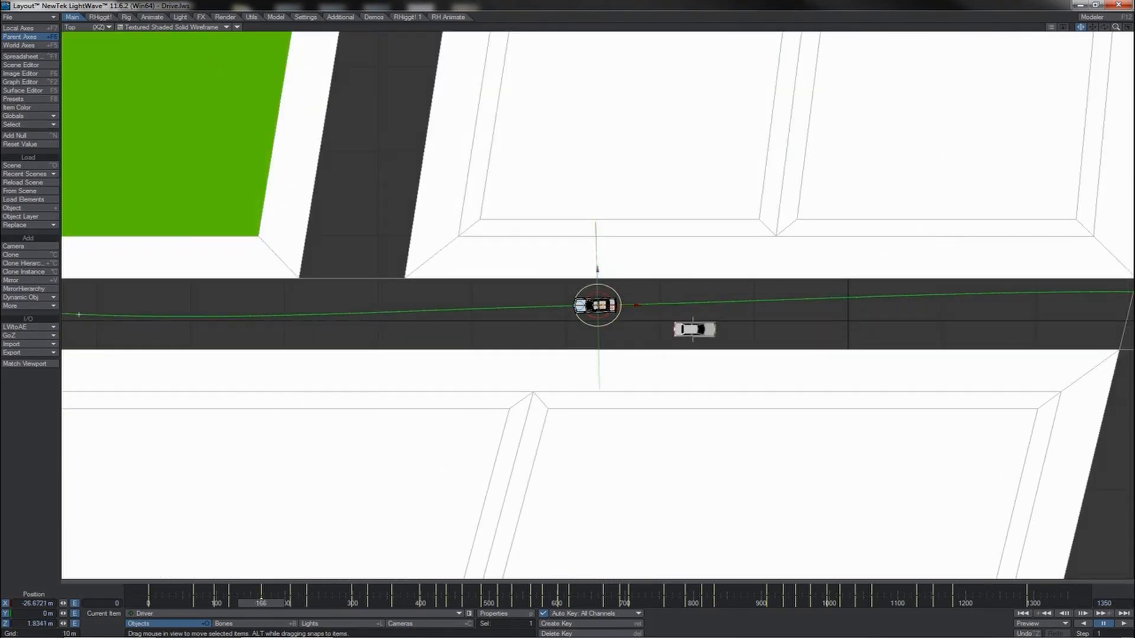
{"action": "key", "text": "shift+Left"}
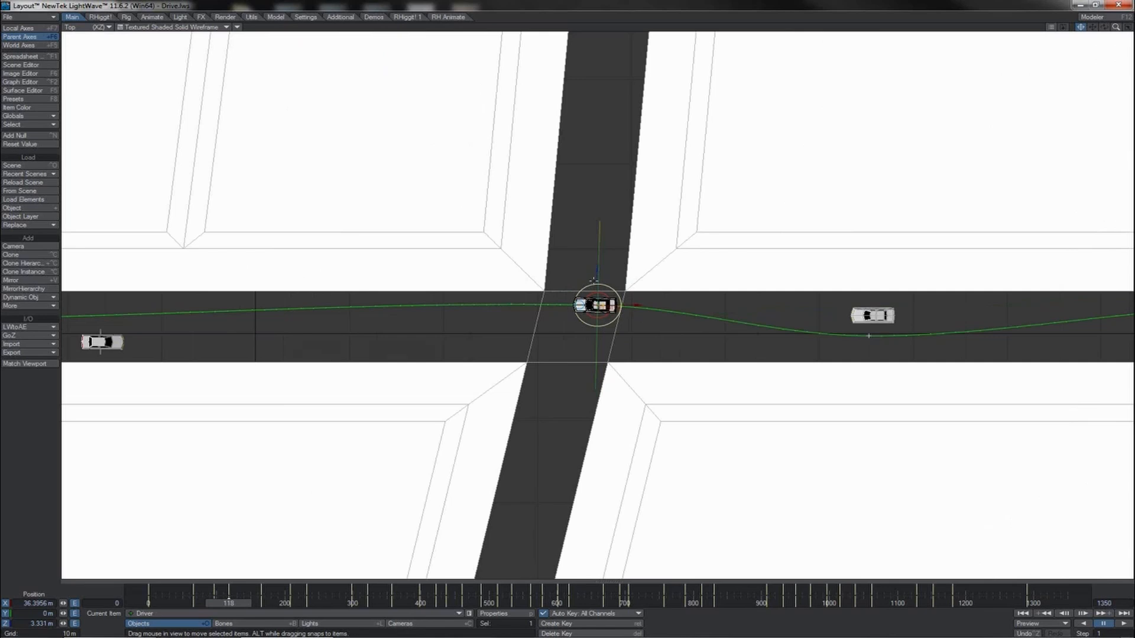
{"action": "left_click_drag", "start_coordinate": [597, 273], "coordinate": [598, 270]}
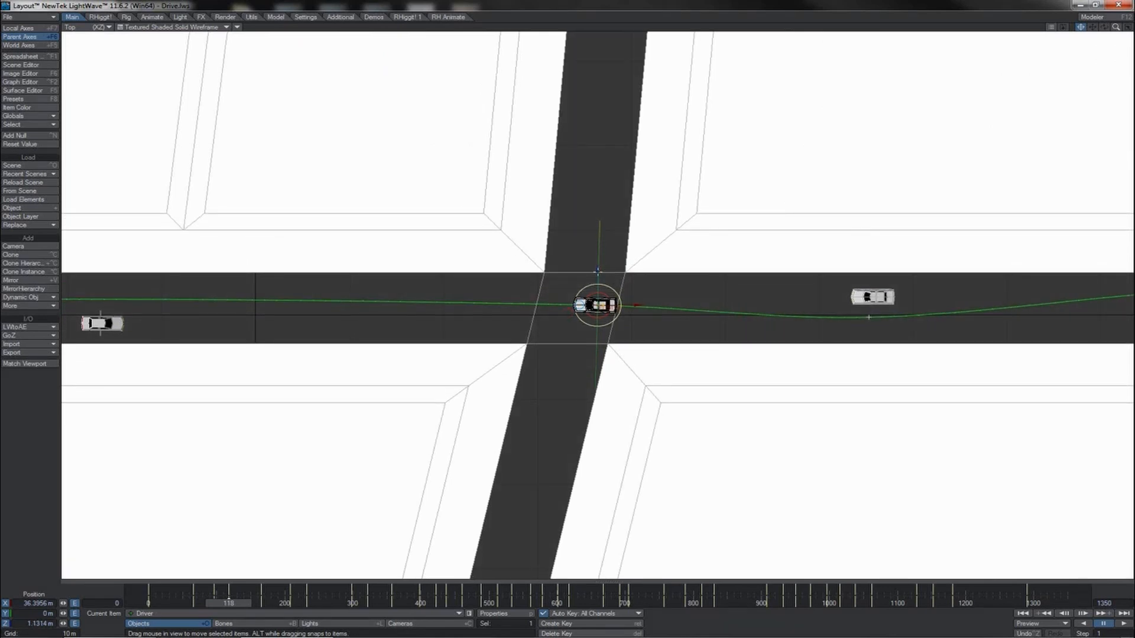
- Go forward to the Driver's key at frame 298 and shift the car slightly to smooth its path out of the bend
{"action": "key", "text": "shift+Left"}
{"action": "key", "text": "shift+Right"}
{"action": "key", "text": "shift+Right"}
{"action": "key", "text": "shift+Right"}
{"action": "key", "text": "shift+Right"}
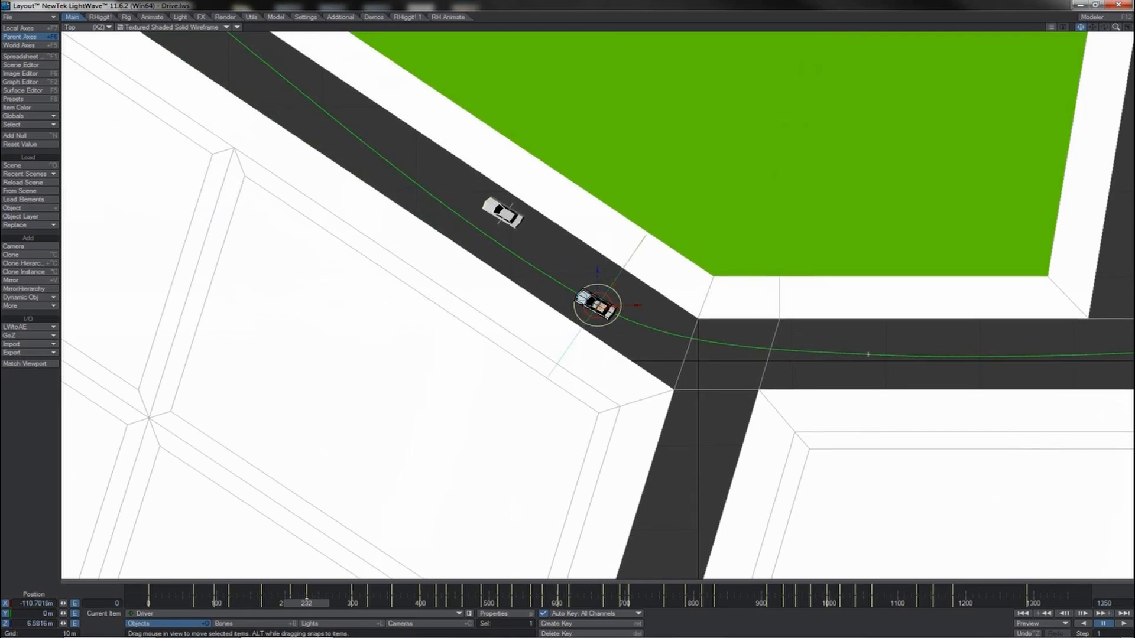
{"action": "key", "text": "shift+Right"}
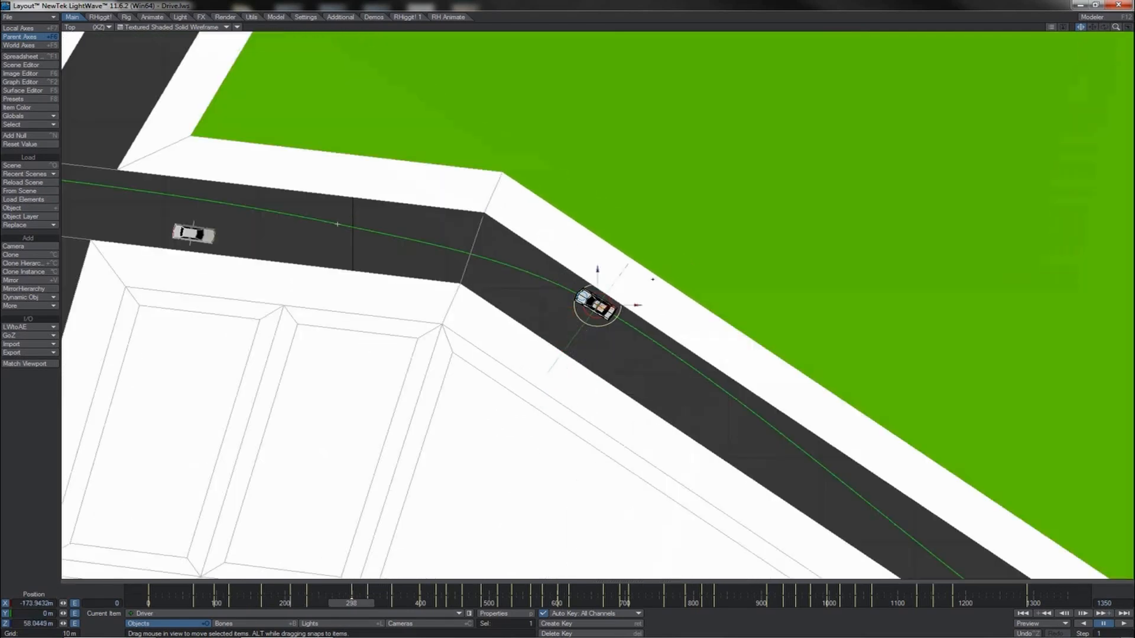
{"action": "mouse_move", "coordinate": [659, 278]}
{"action": "left_mouse_down"}
{"action": "mouse_move", "coordinate": [642, 290]}
{"action": "mouse_move", "coordinate": [676, 273]}
{"action": "left_mouse_up"}
- Shift the Driver's position at the frame 398 key, just before the street junction, to reshape the turn
{"action": "key", "text": "shift+Right"}
{"action": "key", "text": "shift+Right"}
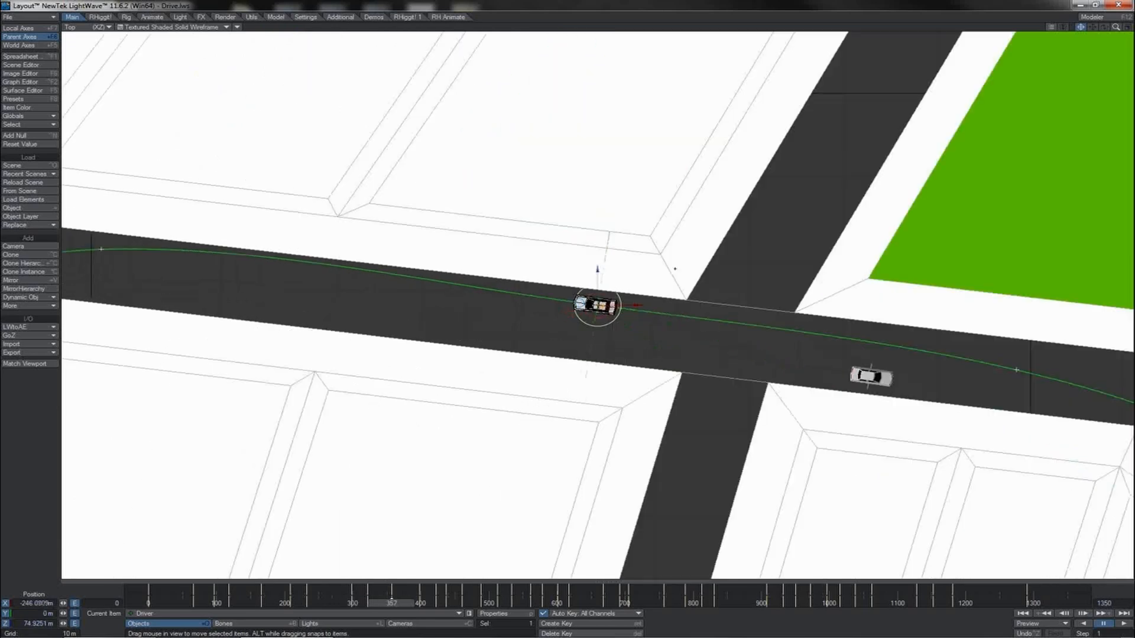
{"action": "key", "text": "Right"}
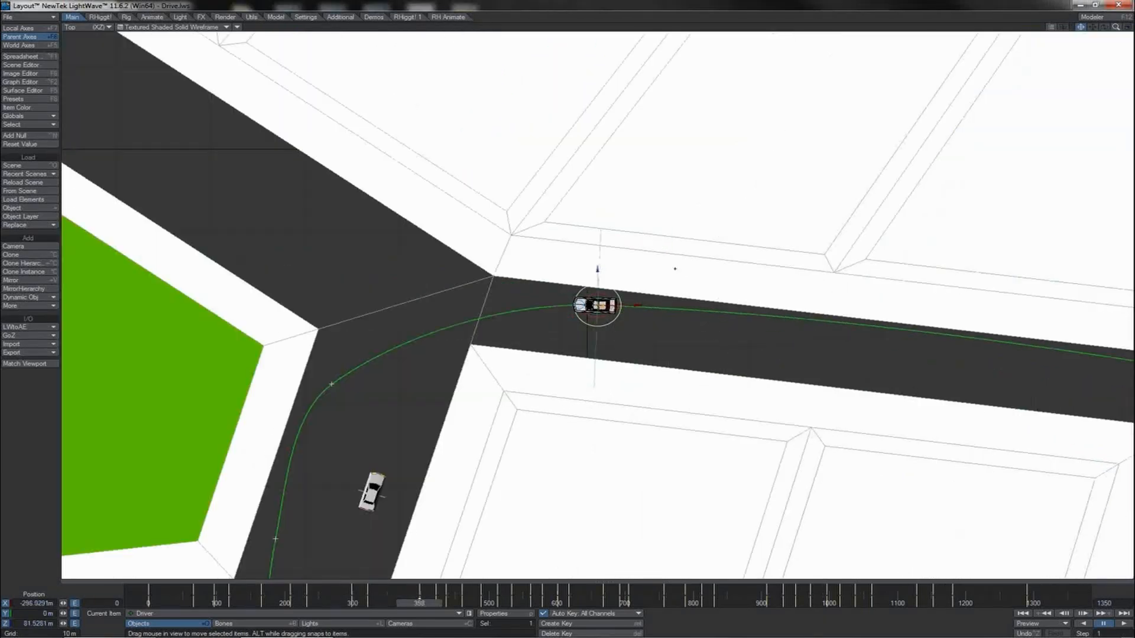
{"action": "left_click_drag", "start_coordinate": [675, 269], "coordinate": [710, 288]}
- Delete the Driver's motion keys at frames 437 and 460 on the street after the turn
{"action": "key", "text": "shift+Right"}
{"action": "key", "text": "shift+Right"}
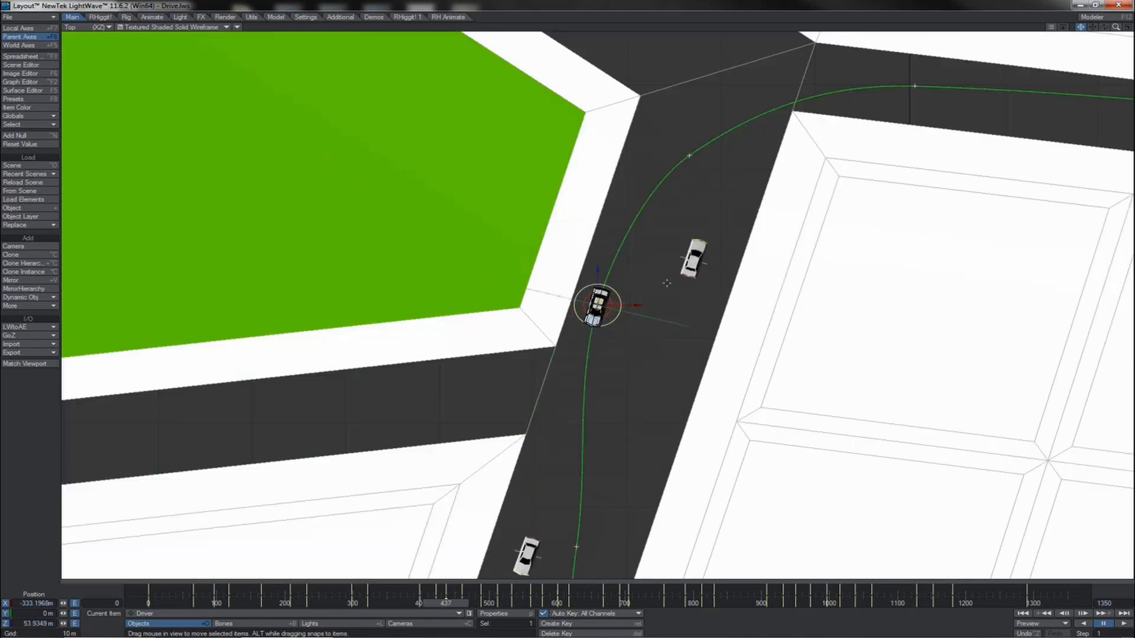
{"action": "key", "text": "Return"}
{"action": "key", "text": "Return"}
{"action": "key", "text": "shift+Right"}
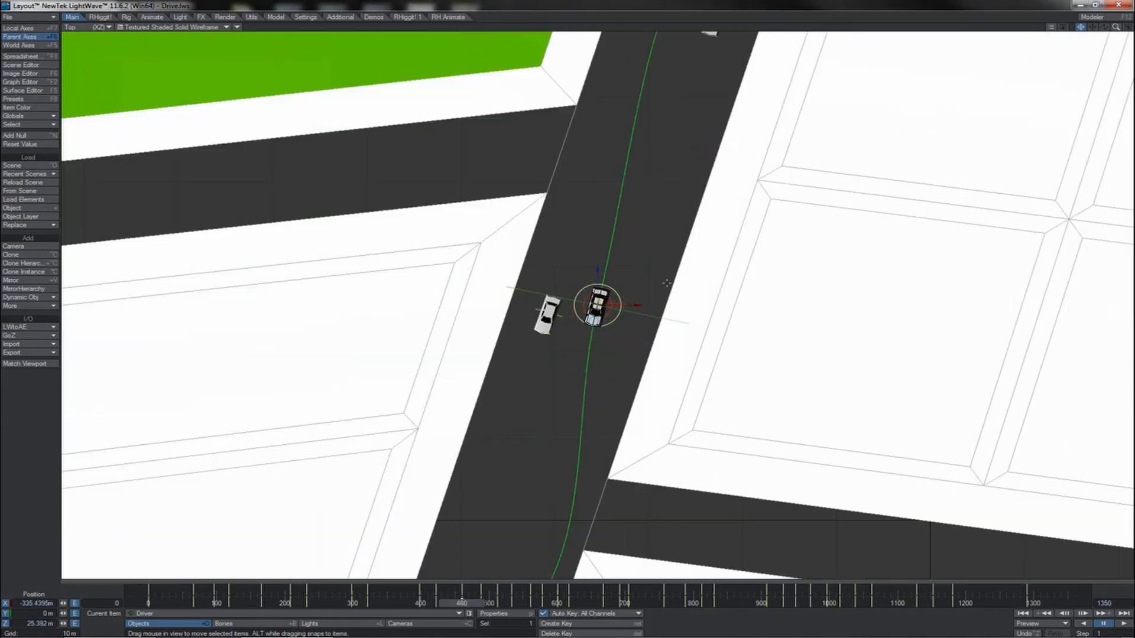
{"action": "key", "text": "Return"}
{"action": "key", "text": "Return"}
- At the key just before the next corner, move the Driver to about X -345 m, Z -9.6 m
{"action": "key", "text": "shift+Right"}
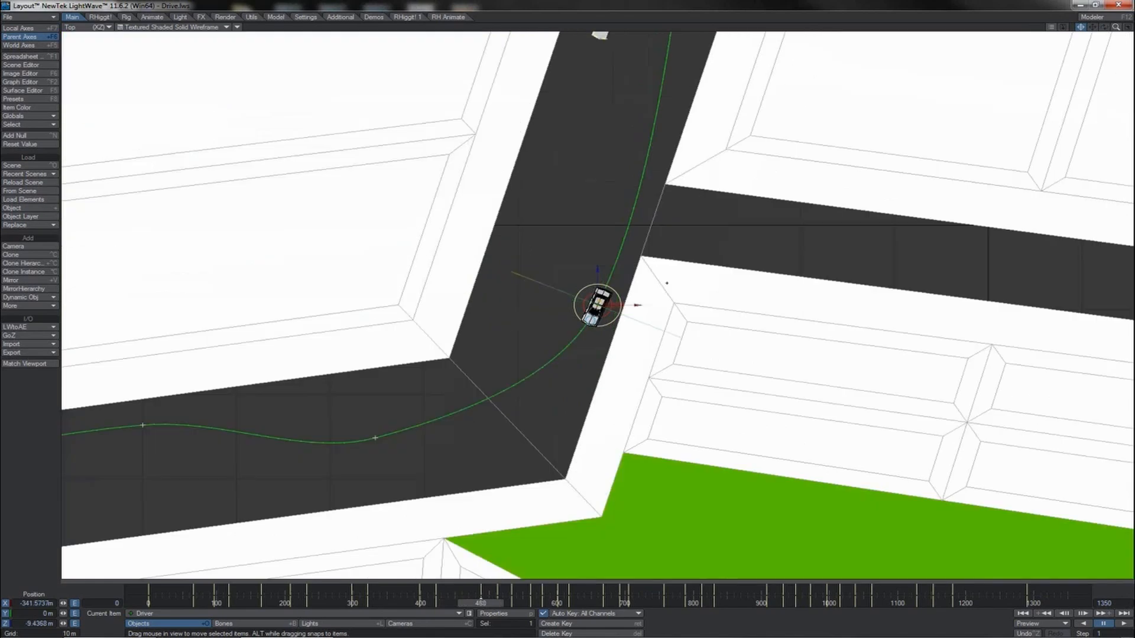
{"action": "left_click_drag", "start_coordinate": [666, 283], "coordinate": [638, 284]}
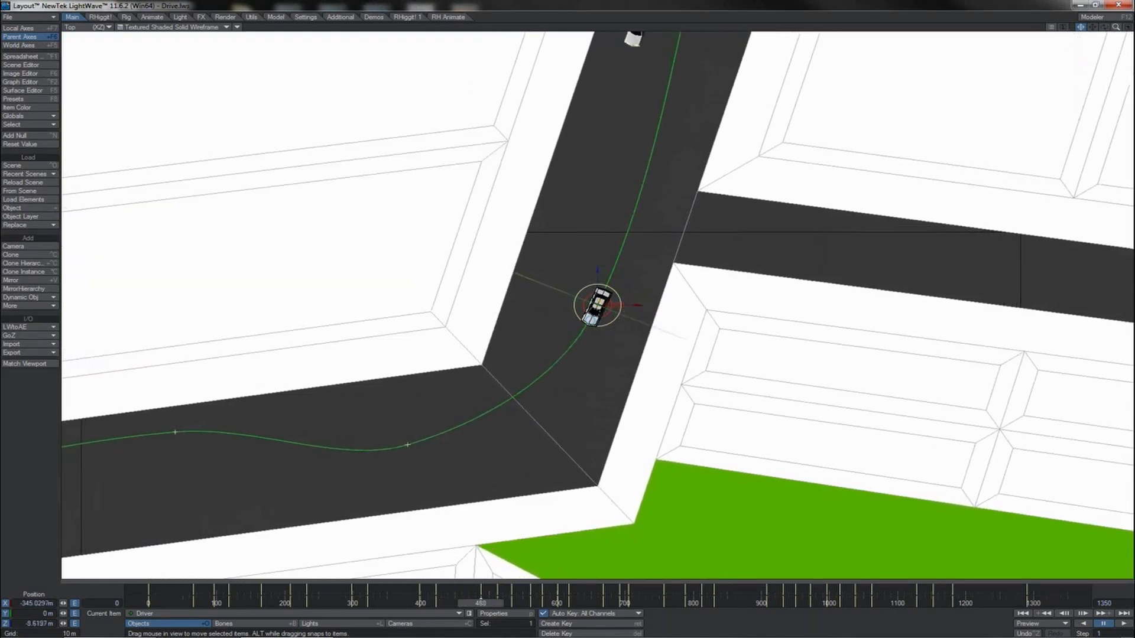
- Delete the Driver's surplus motion key at frame 578 on the straight street beyond the corner
{"action": "key", "text": "shift+Right"}
{"action": "key", "text": "shift+Right"}
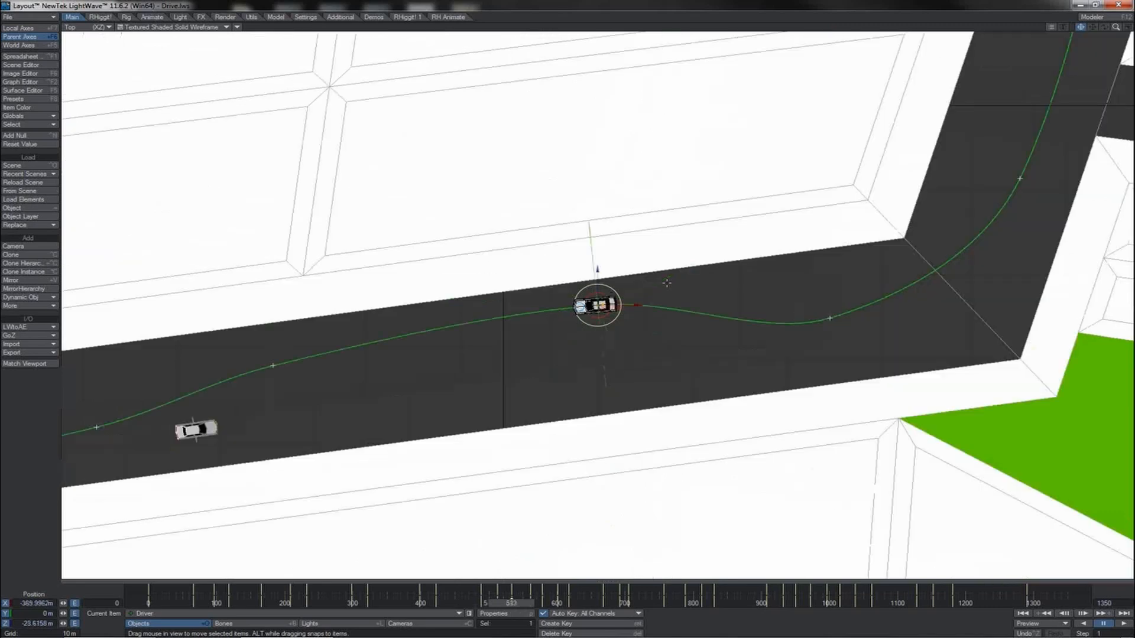
{"action": "key", "text": "shift+Left"}
{"action": "key", "text": "Delete"}
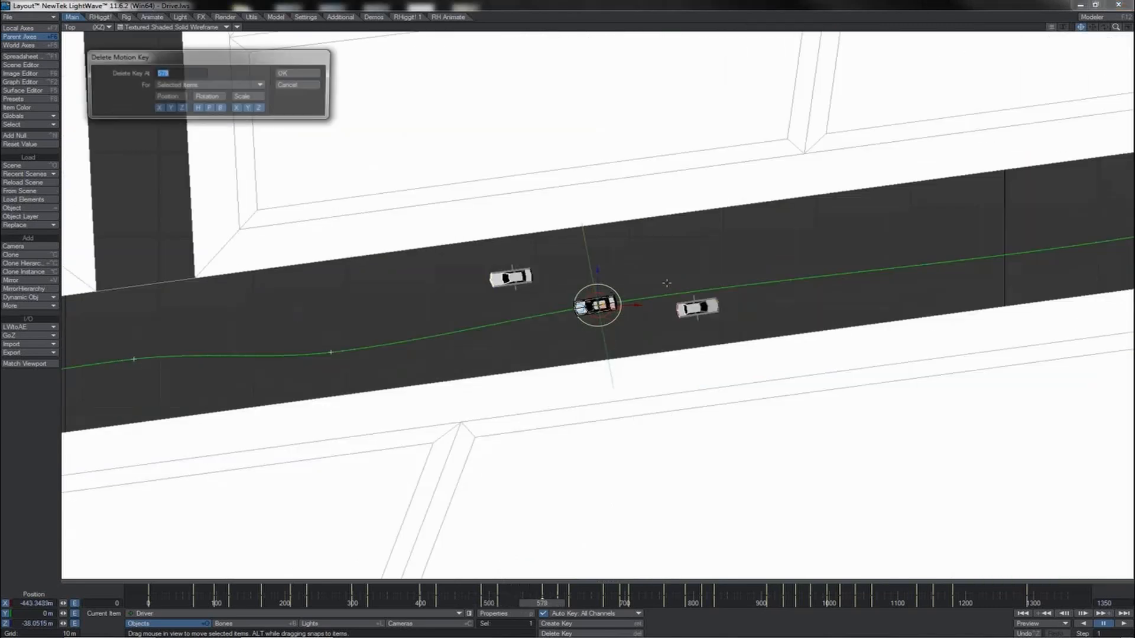
{"action": "key", "text": "Return"}
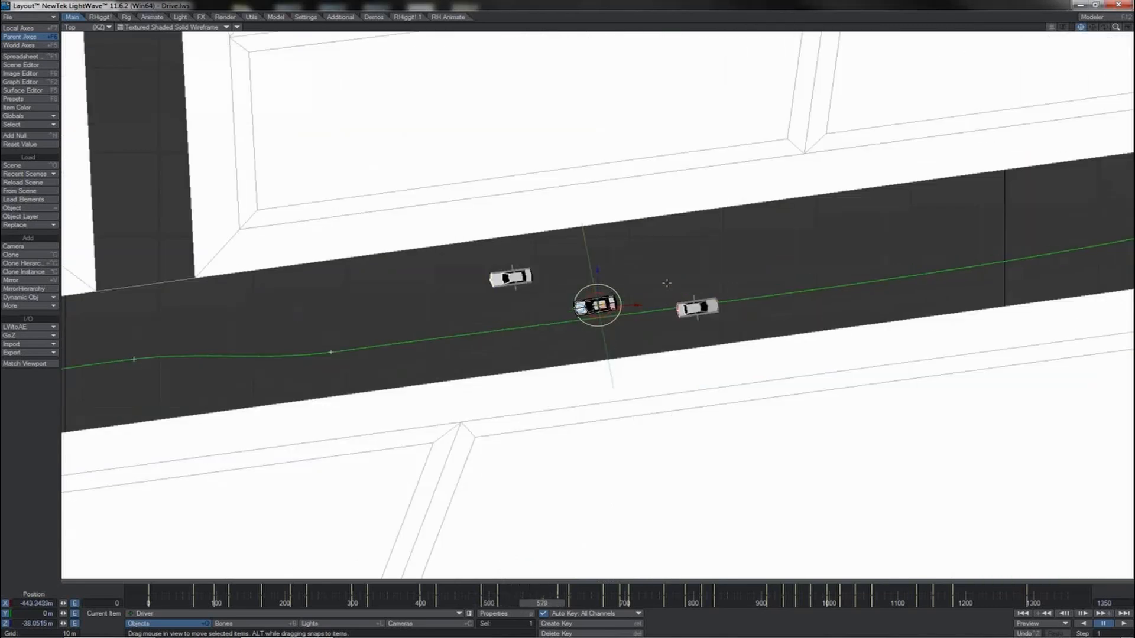
- Delete the following surplus Driver motion keys along the same street, up to and including frame 617
{"action": "key", "text": "shift+Right"}
{"action": "key", "text": "Delete"}
{"action": "key", "text": "Return"}
{"action": "key", "text": "shift+Right"}
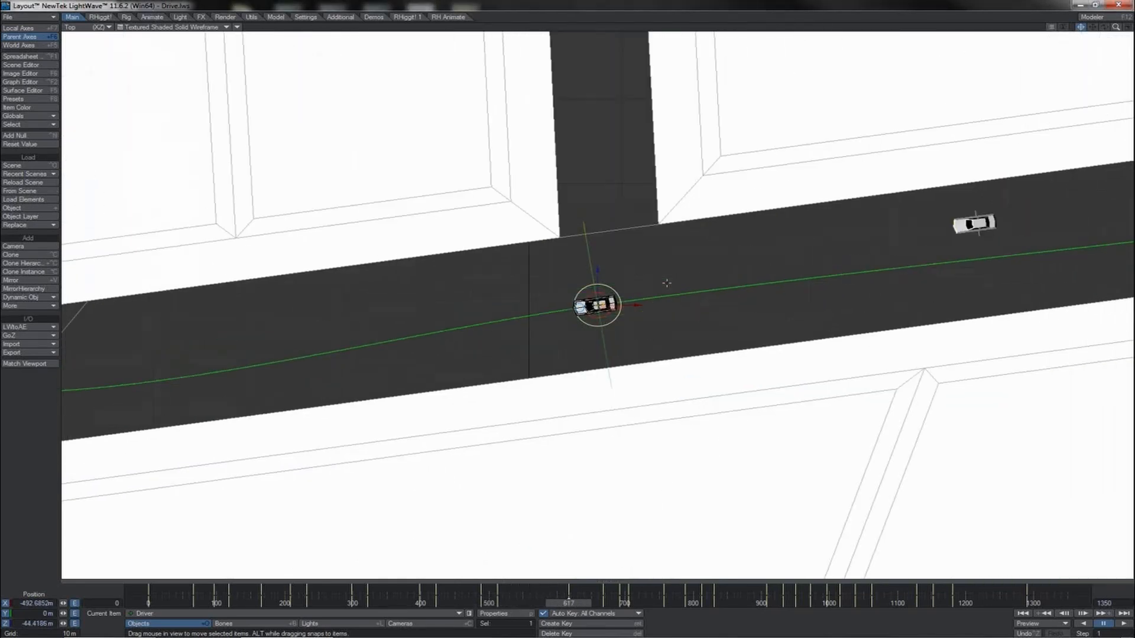
{"action": "key", "text": "Delete"}
{"action": "key", "text": "Return"}
- Delete the Driver's motion keys at frames 705 and 757 after the next turn
{"action": "key", "text": "shift+Right"}
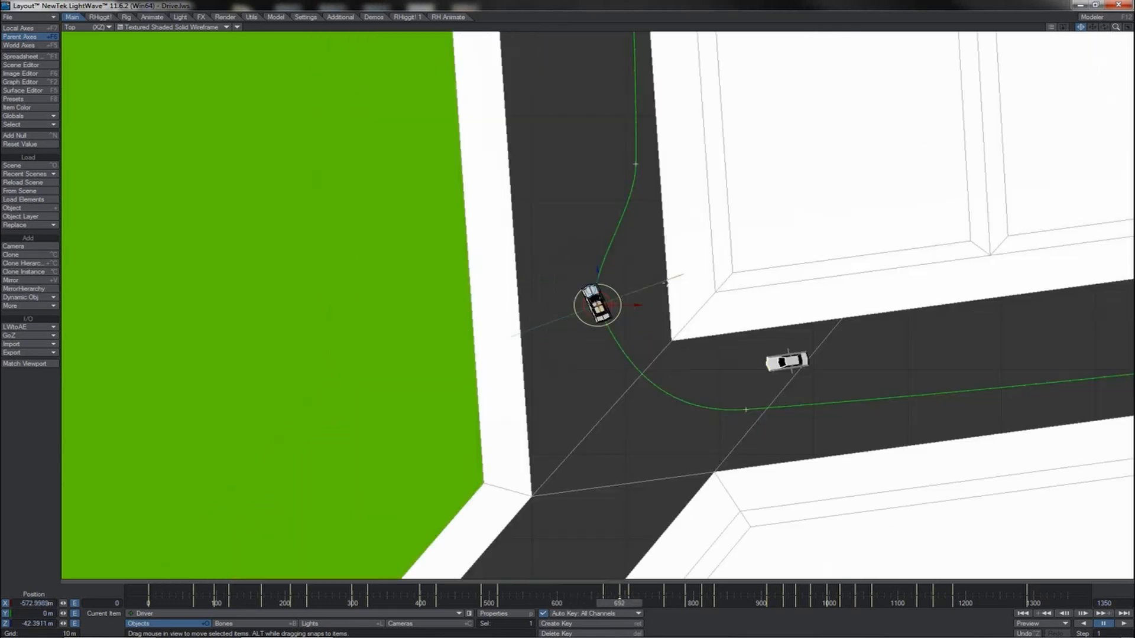
{"action": "key", "text": "shift+Right"}
{"action": "key", "text": "Delete"}
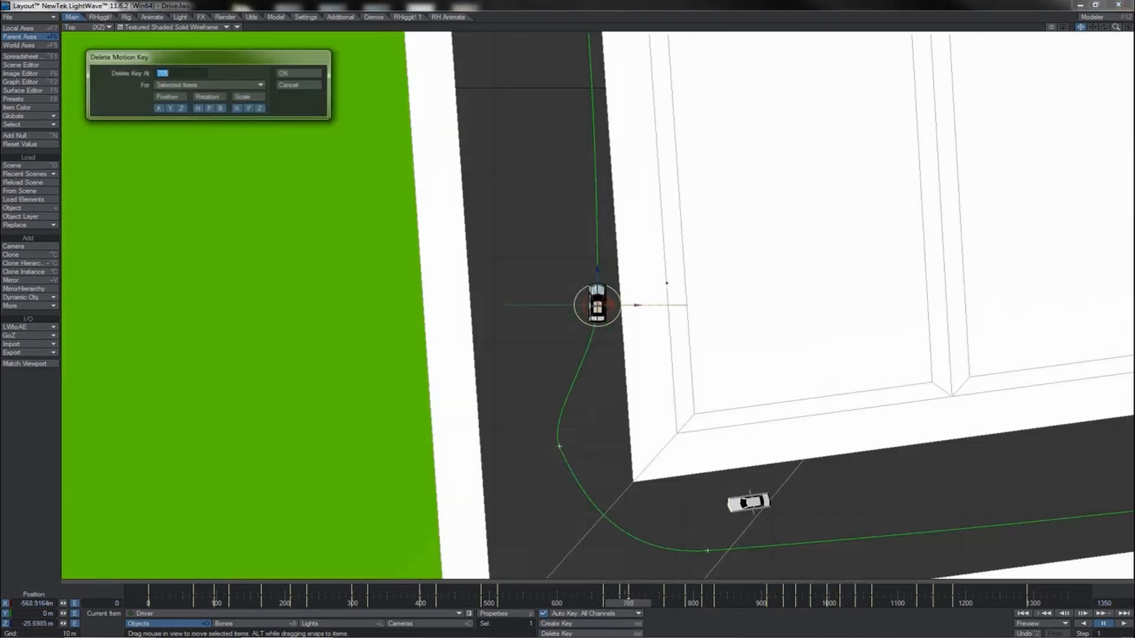
{"action": "key", "text": "Return"}
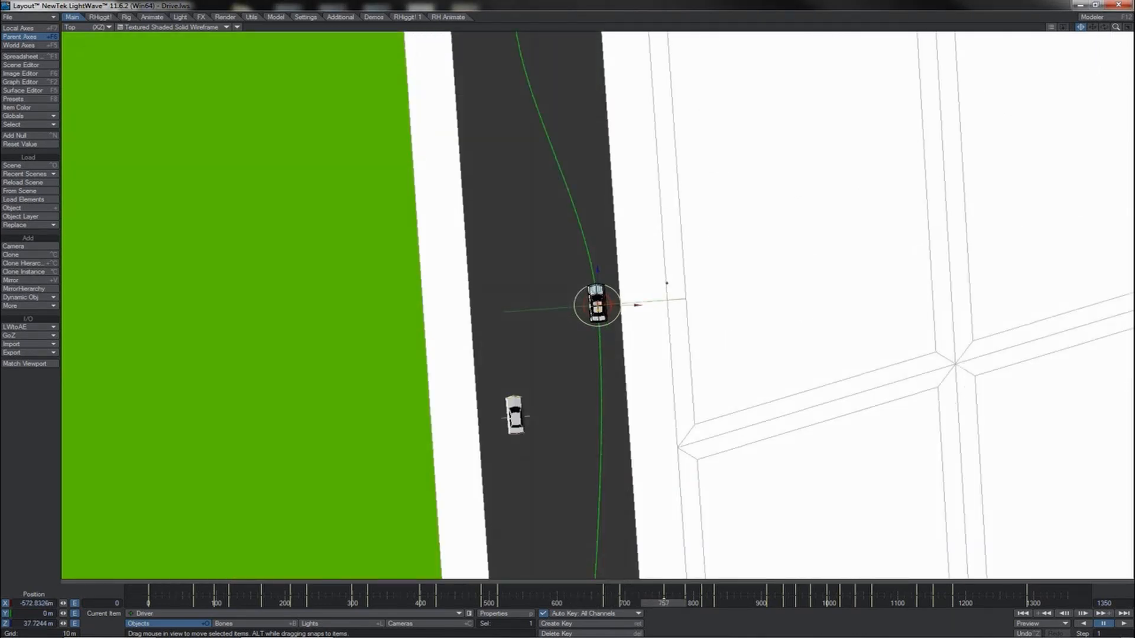
{"action": "key", "text": "Delete"}
{"action": "key", "text": "Return"}
- At frame 742, move the Driver along X to about -577.45 m so it clears the traffic car ahead
{"action": "key", "text": "shift+Right"}
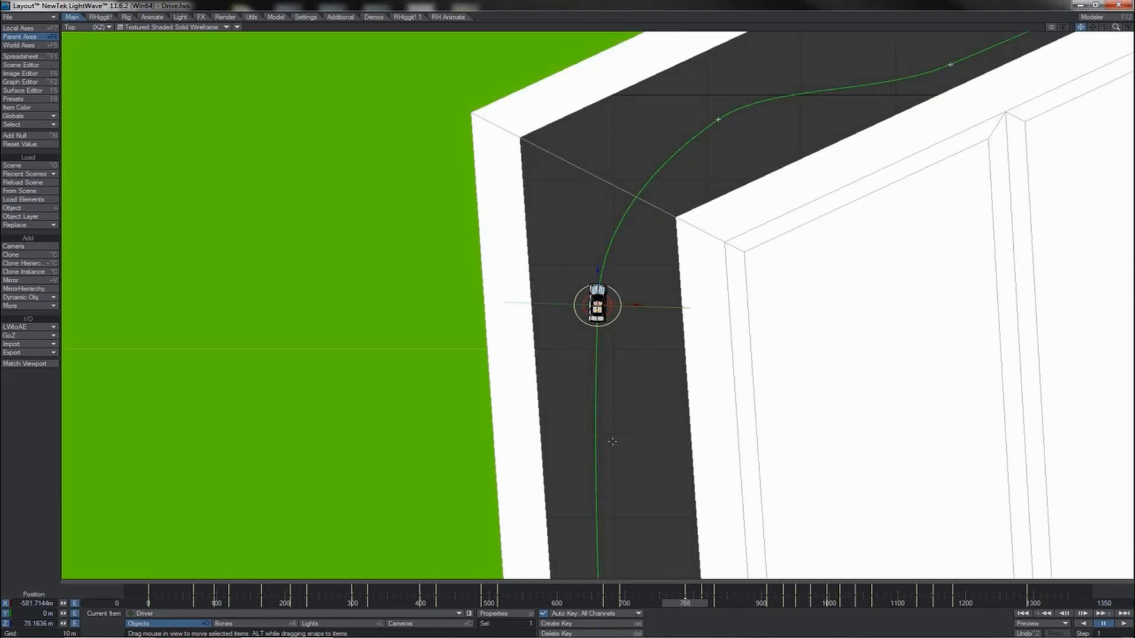
{"action": "left_click_drag", "start_coordinate": [687, 604], "coordinate": [656, 604]}
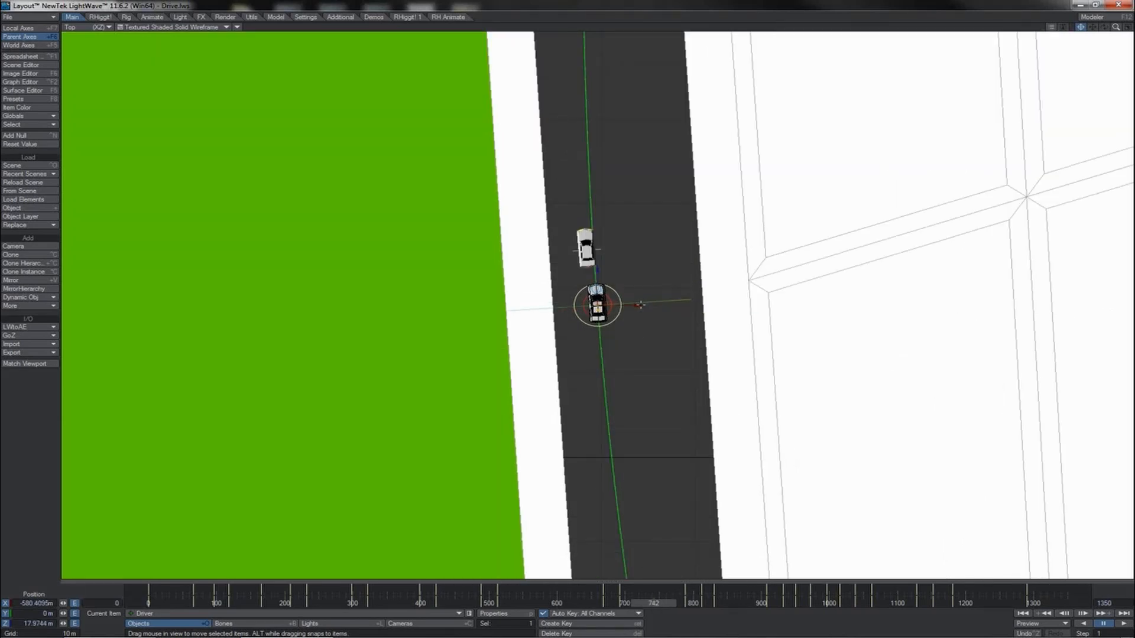
{"action": "left_click_drag", "start_coordinate": [637, 305], "coordinate": [664, 305]}
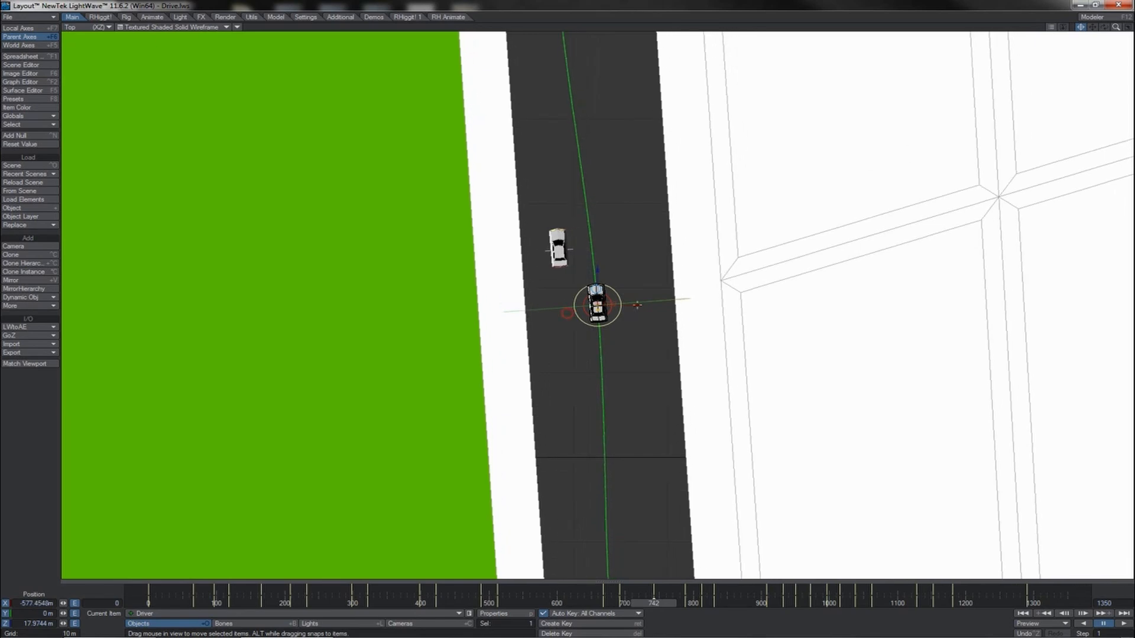
- Continue through the Driver's keys beyond frame 742 and delete surplus motion keys on the remaining path
{"action": "key", "text": "shift+Right"}
{"action": "key", "text": "shift+Right"}
{"action": "key", "text": "shift+Right"}
{"action": "key", "text": "Delete"}
{"action": "key", "text": "Return"}
{"action": "key", "text": "shift+Right"}
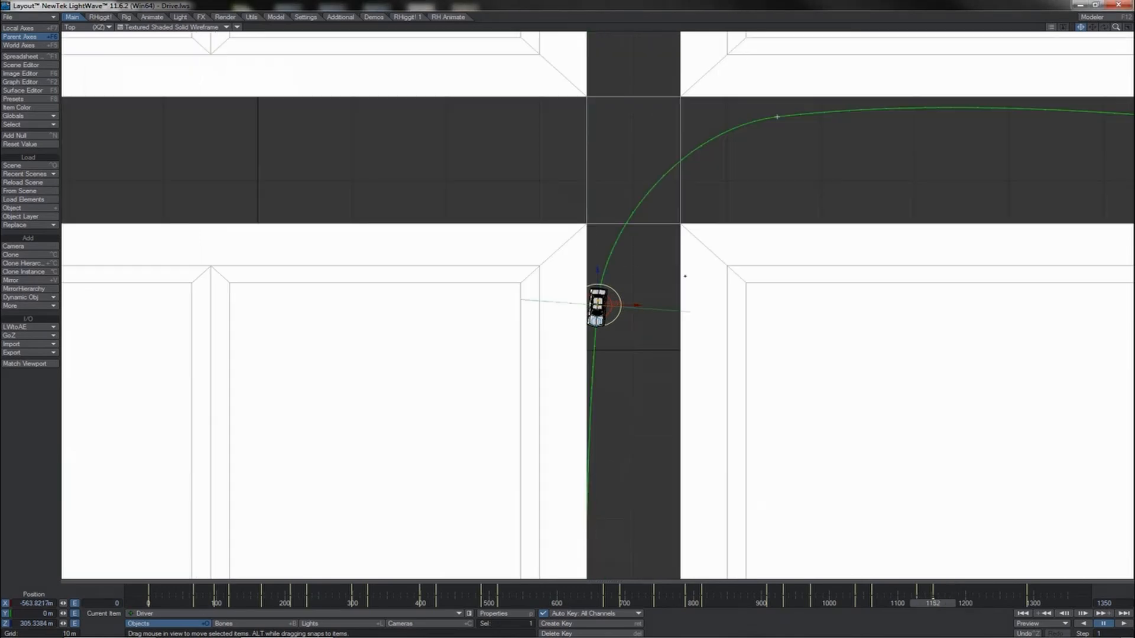
- Go back to frame 972 and scrub the earlier frames in the camera view to check the Driver's path past the traffic
{"action": "key", "text": "shift+Left"}
{"action": "key", "text": "shift+Left"}
{"action": "key", "text": "shift+Left"}
{"action": "key", "text": "shift+Left"}
{"action": "key", "text": "shift+Left"}
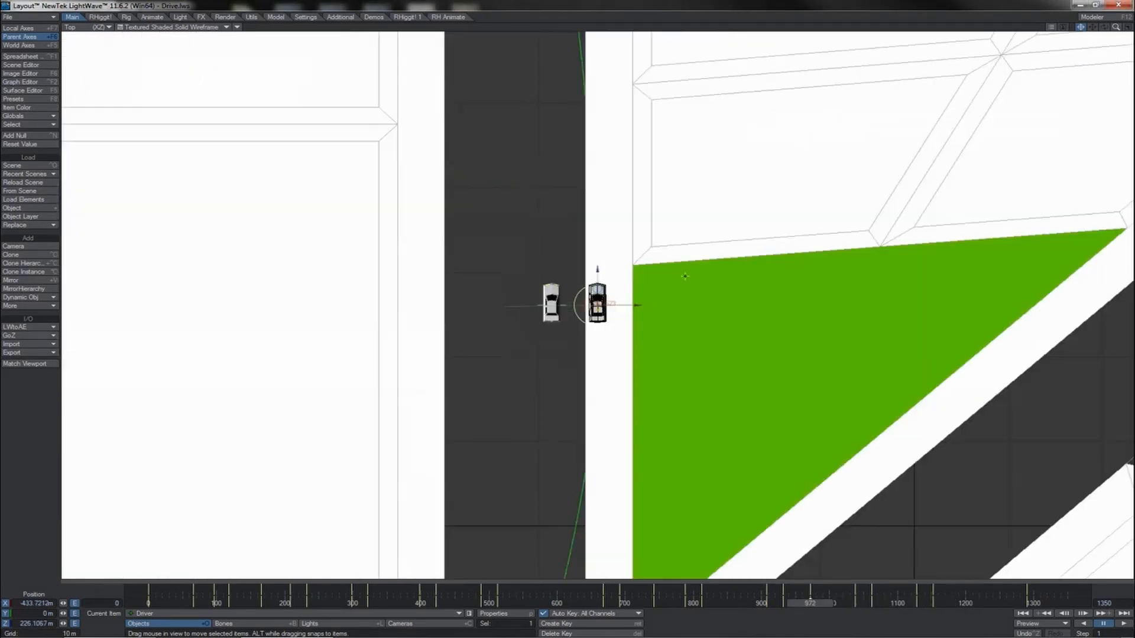
{"action": "key", "text": "6"}
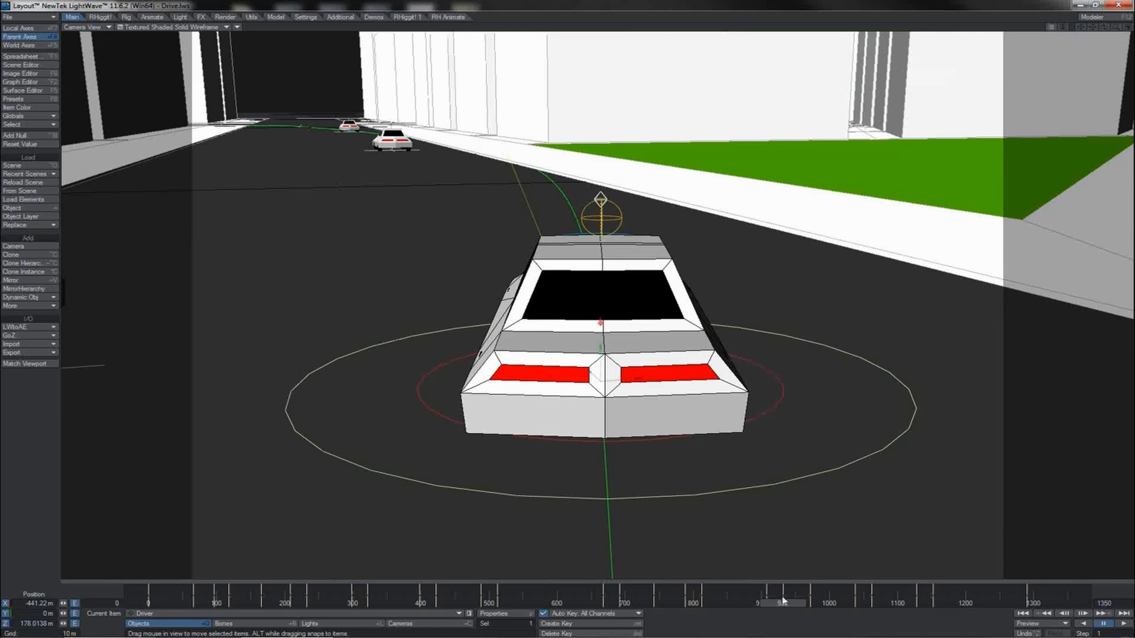
{"action": "left_click_drag", "start_coordinate": [783, 603], "coordinate": [214, 603]}
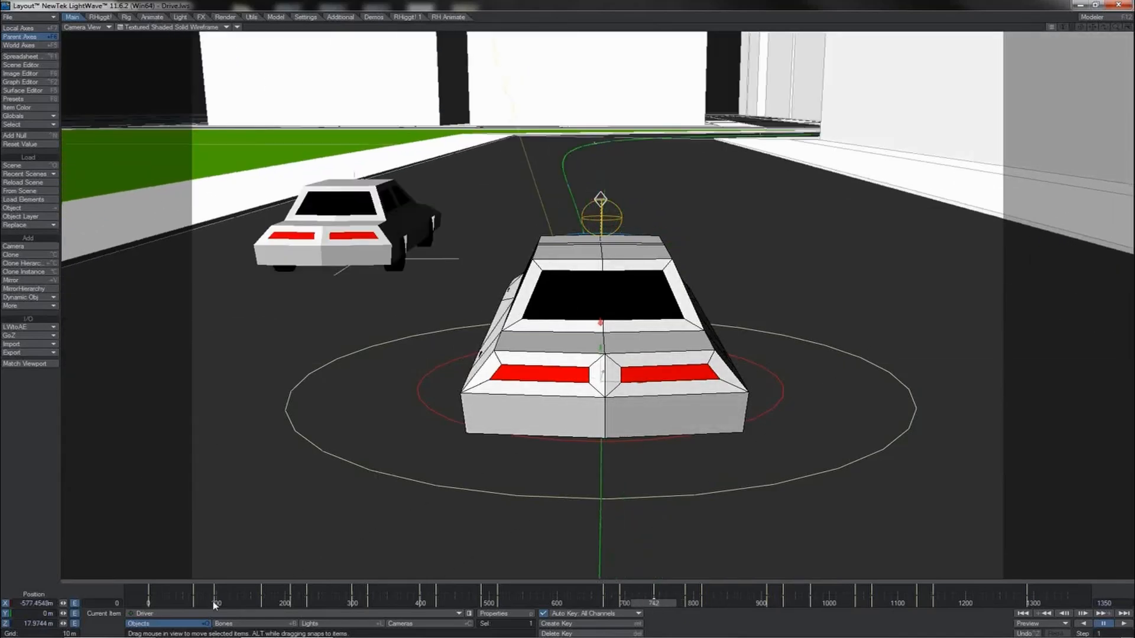
{"action": "key", "text": "Return"}
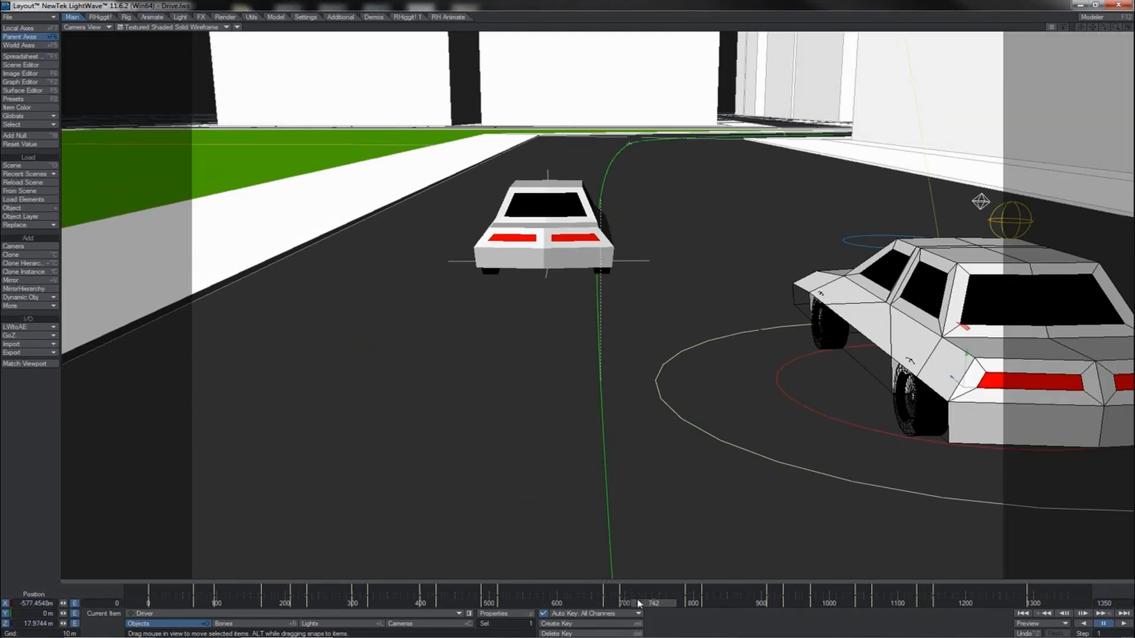
{"action": "left_click_drag", "start_coordinate": [639, 603], "coordinate": [633, 603]}
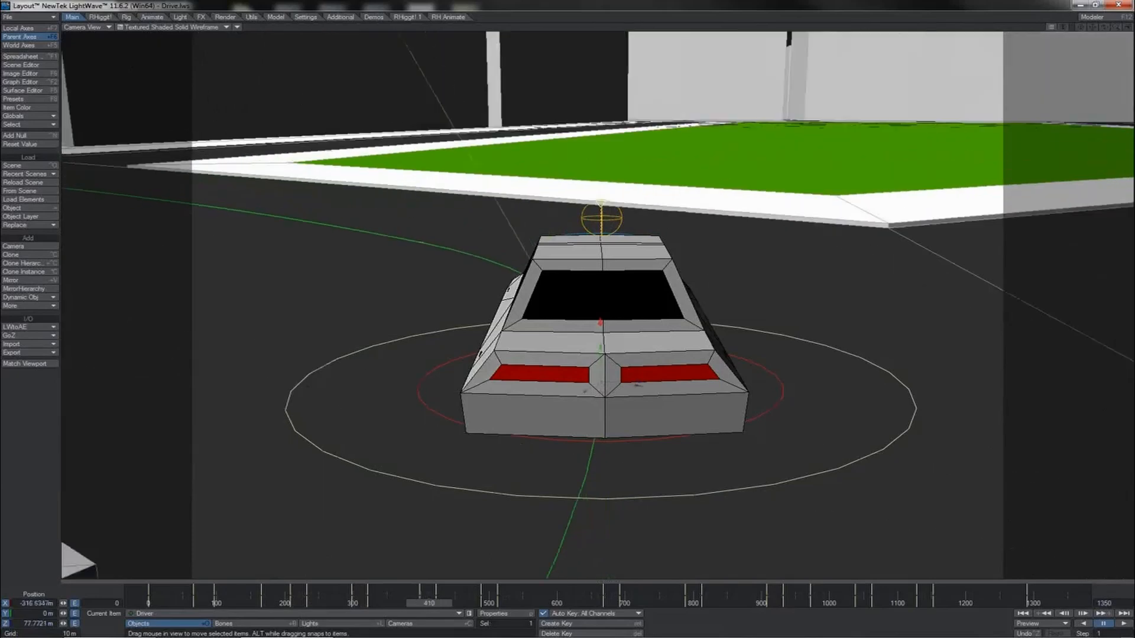
{"action": "left_click_drag", "start_coordinate": [445, 603], "coordinate": [316, 603]}
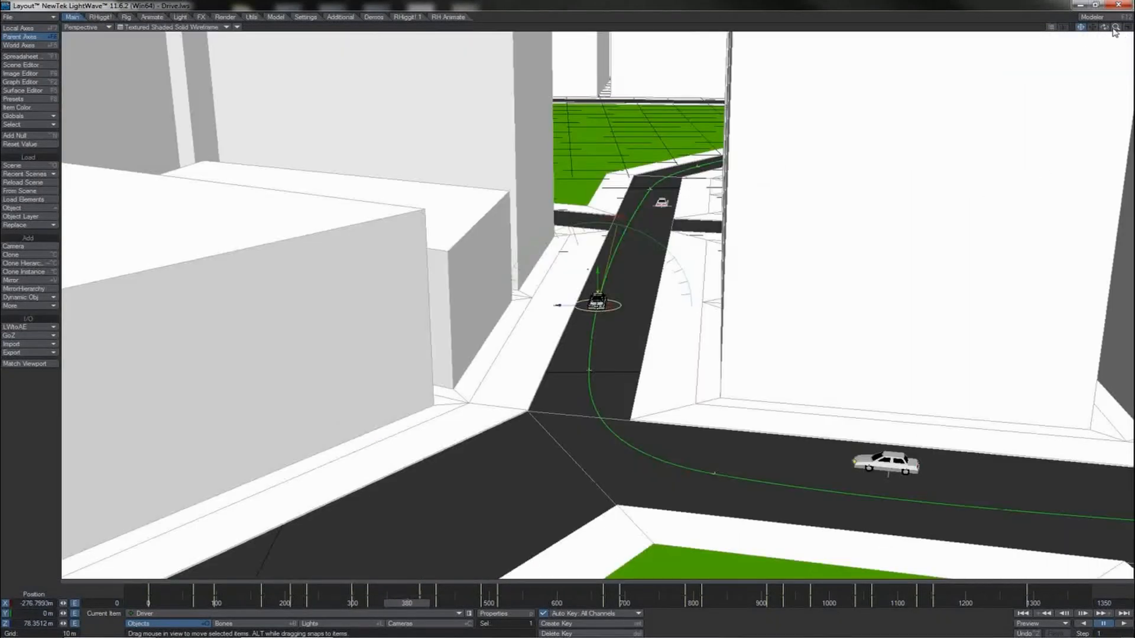
- Examine the Driver's path in the perspective view from several angles, scrubbing back to the key at frame 208
{"action": "left_click_drag", "start_coordinate": [1113, 29], "coordinate": [1115, 29]}
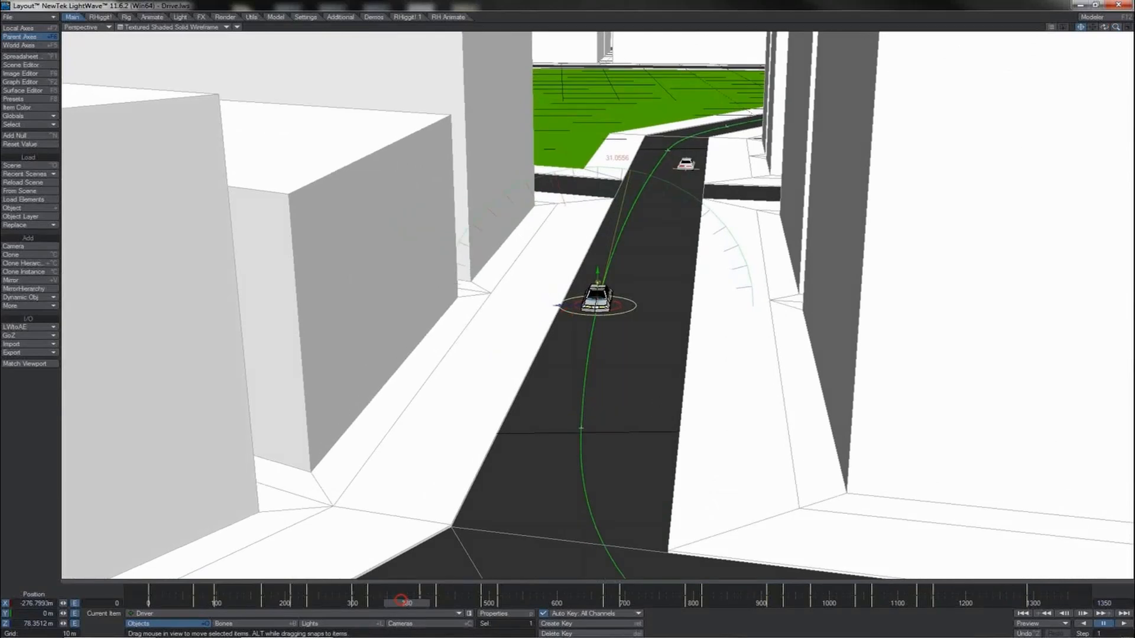
{"action": "left_click_drag", "start_coordinate": [402, 600], "coordinate": [209, 602]}
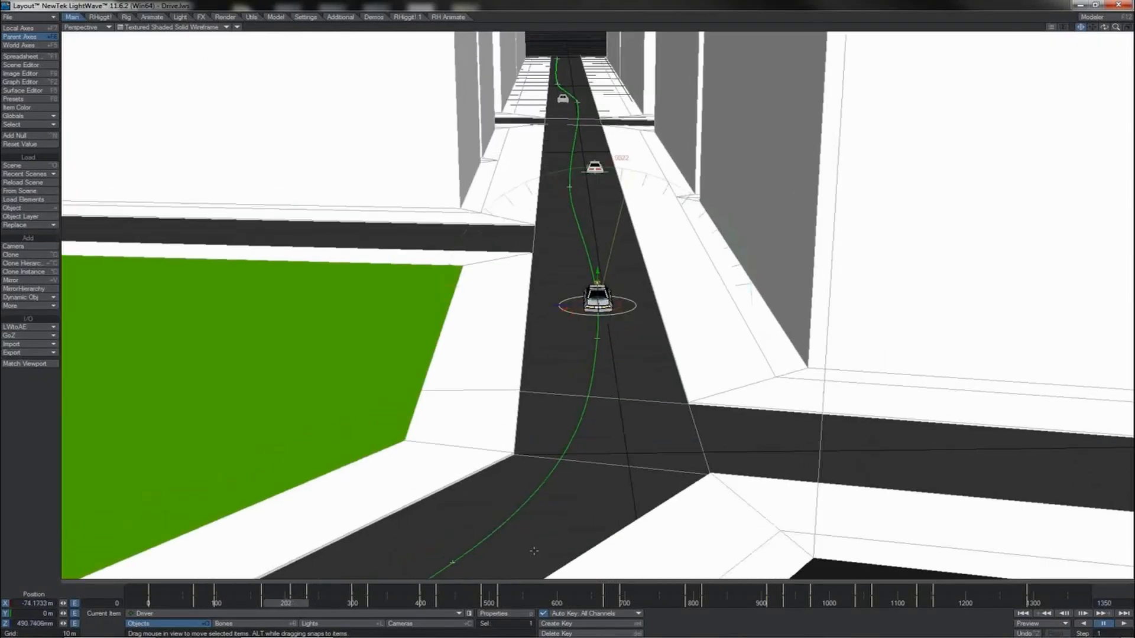
{"action": "left_click_drag", "start_coordinate": [1103, 28], "coordinate": [708, 191]}
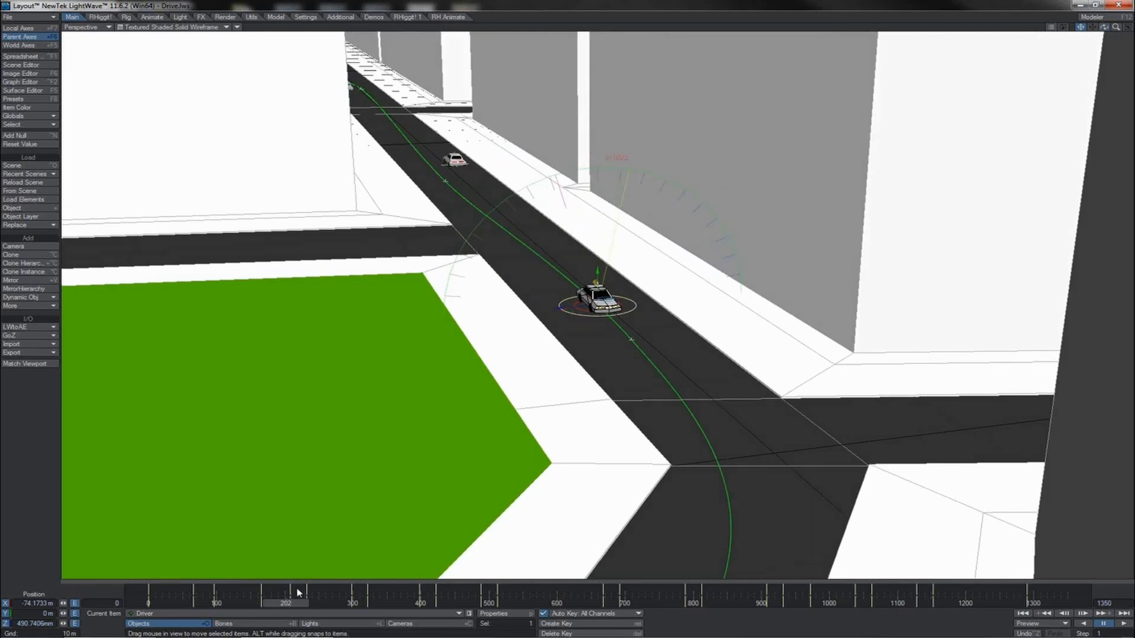
{"action": "mouse_move", "coordinate": [290, 606]}
{"action": "left_mouse_down"}
{"action": "mouse_move", "coordinate": [325, 605]}
{"action": "mouse_move", "coordinate": [291, 605]}
{"action": "left_mouse_up"}
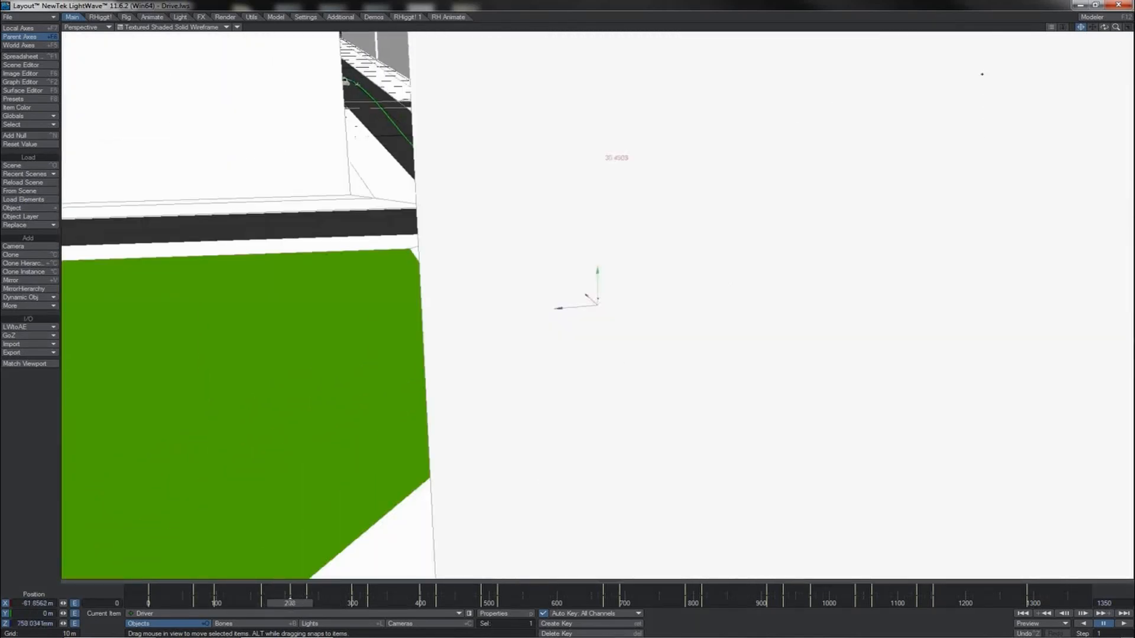
{"action": "left_click_drag", "start_coordinate": [1105, 27], "coordinate": [1134, 40]}
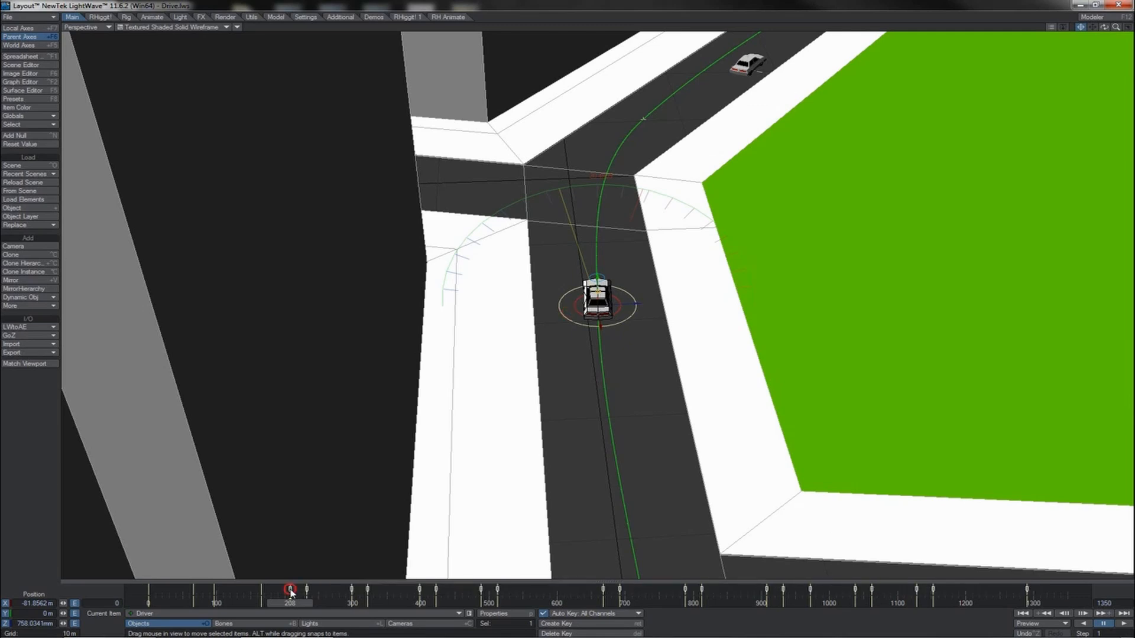
- Shift the Driver's keys later in blocks beyond frames 208, 242 and 317, starting the second block at frame 247
{"action": "right_click_drag", "start_coordinate": [295, 591], "coordinate": [297, 591], "text": "shift"}
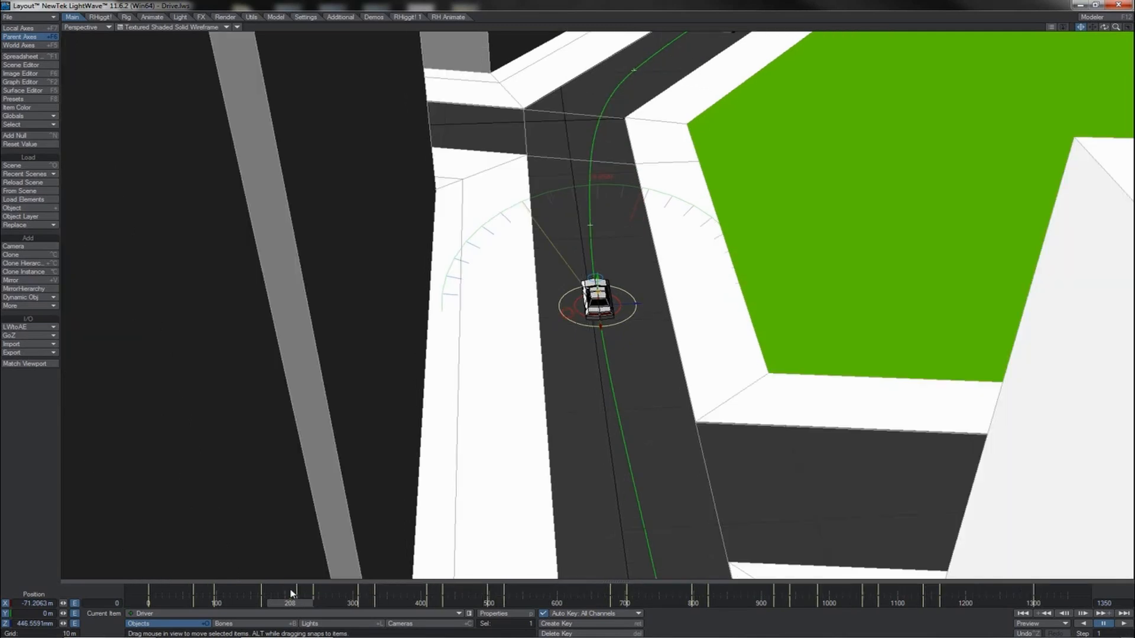
{"action": "mouse_move", "coordinate": [293, 604]}
{"action": "left_mouse_down"}
{"action": "mouse_move", "coordinate": [256, 604]}
{"action": "mouse_move", "coordinate": [327, 603]}
{"action": "mouse_move", "coordinate": [291, 603]}
{"action": "mouse_move", "coordinate": [307, 603]}
{"action": "left_mouse_up"}
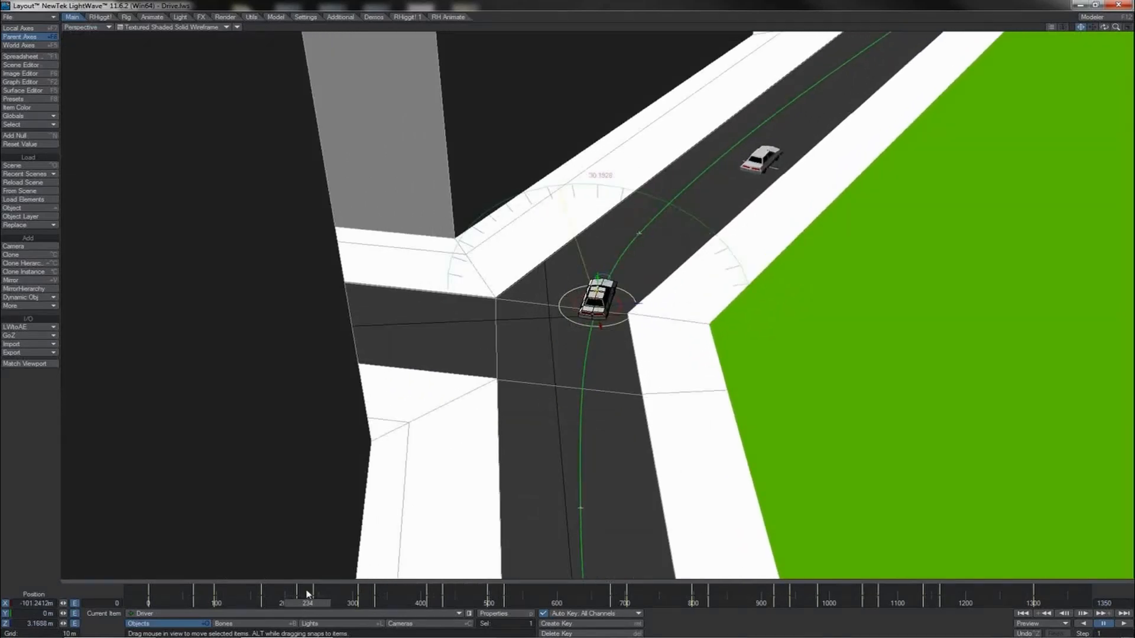
{"action": "key", "text": "shift+Right"}
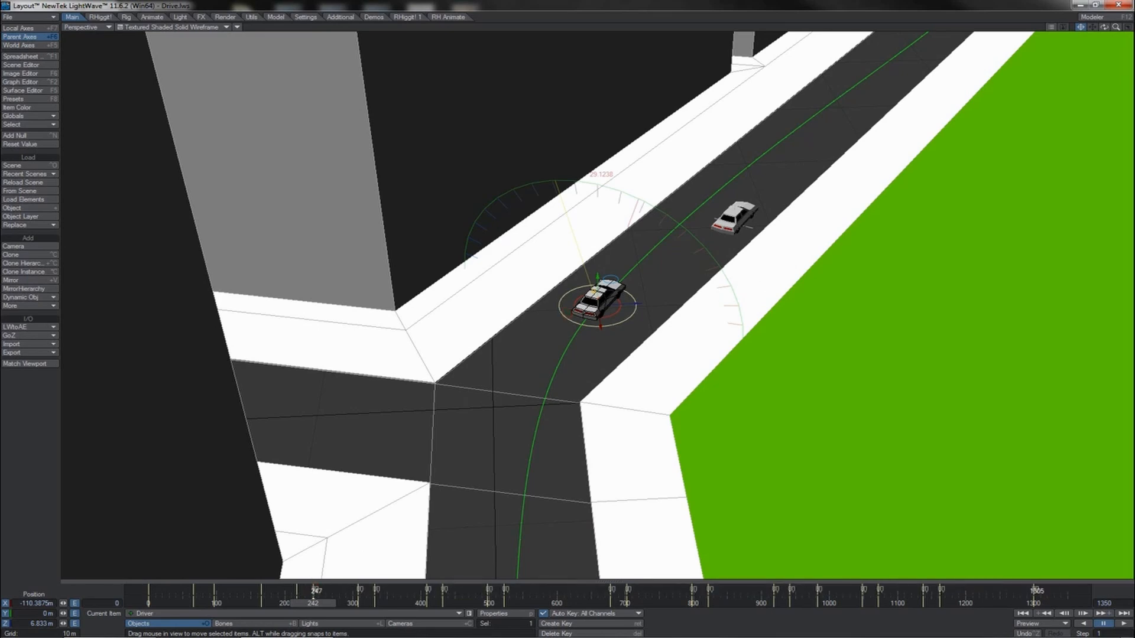
{"action": "mouse_move", "coordinate": [317, 593]}
{"action": "left_mouse_down"}
{"action": "mouse_move", "coordinate": [283, 604]}
{"action": "mouse_move", "coordinate": [325, 604]}
{"action": "left_mouse_up"}
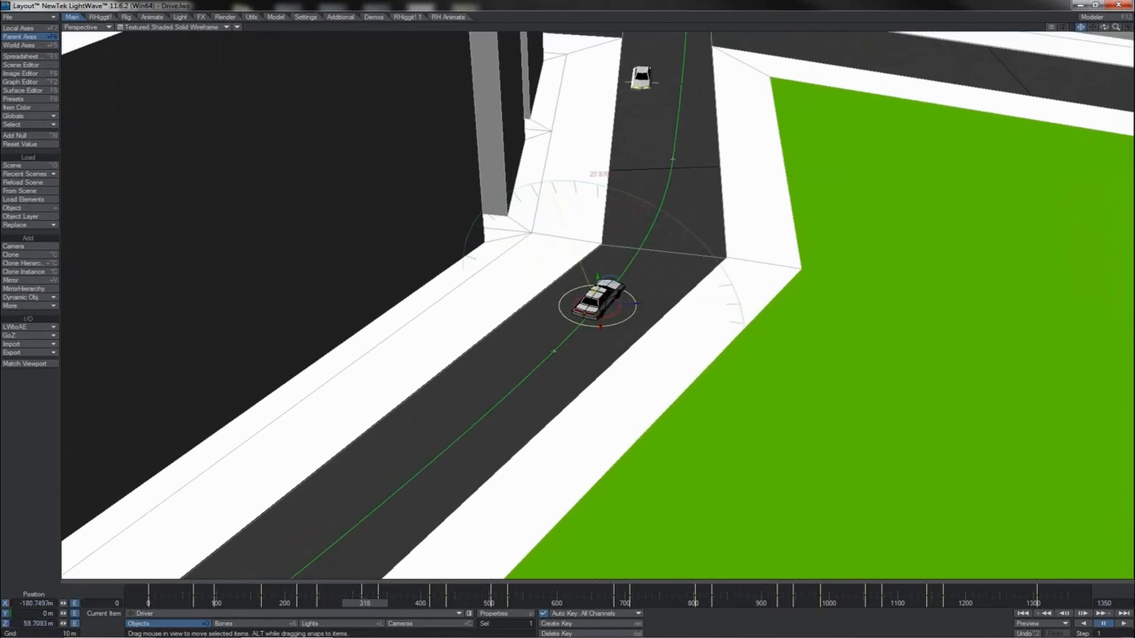
{"action": "left_click_drag", "start_coordinate": [388, 598], "coordinate": [376, 595]}
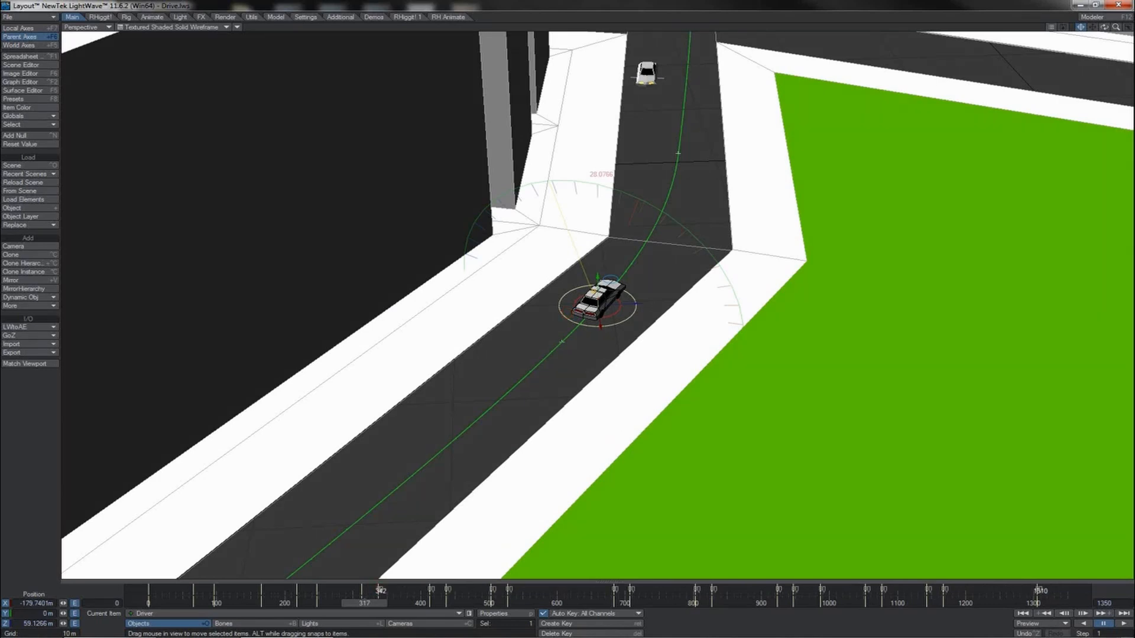
- Examine the Driver's turn frame by frame between frames 420 and 444 from the opposite side of the intersection
{"action": "left_click_drag", "start_coordinate": [364, 601], "coordinate": [444, 602]}
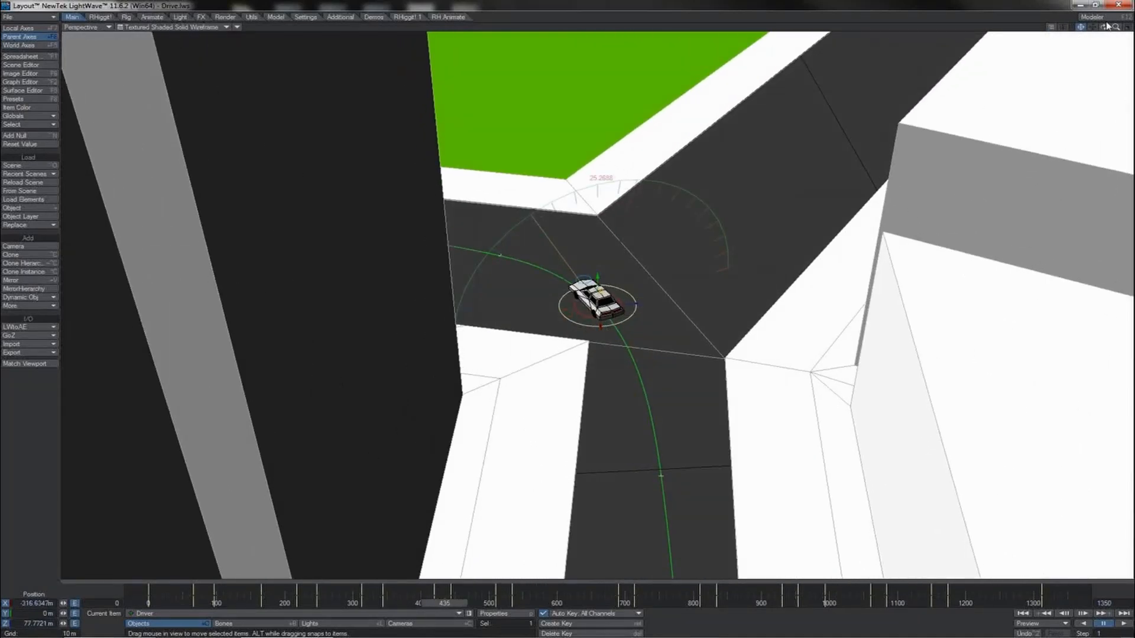
{"action": "left_click_drag", "start_coordinate": [1104, 25], "coordinate": [1079, 27]}
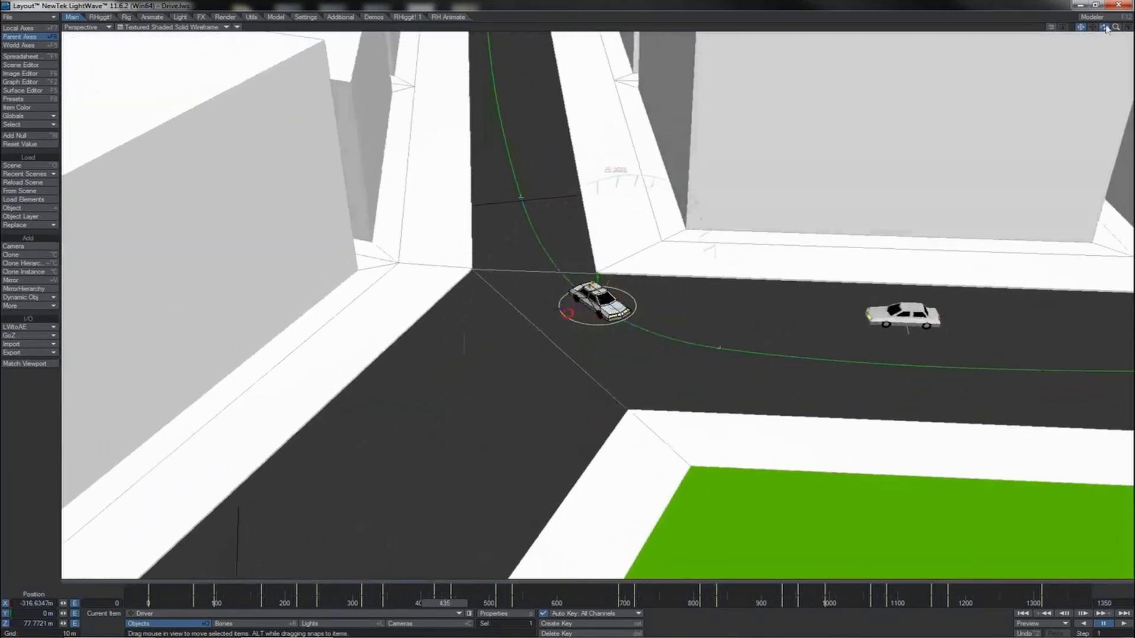
{"action": "key", "text": "Left"}
{"action": "key", "text": "Left"}
{"action": "key", "text": "Left"}
{"action": "key", "text": "Left"}
{"action": "key", "text": "Left"}
{"action": "key", "text": "Left"}
{"action": "key", "text": "Left"}
{"action": "key", "text": "Left"}
{"action": "key", "text": "Left"}
{"action": "key", "text": "Left"}
{"action": "key", "text": "Left"}
{"action": "key", "text": "Left"}
{"action": "key", "text": "Left"}
{"action": "key", "text": "Right"}
{"action": "key", "text": "Right"}
{"action": "key", "text": "Right"}
{"action": "key", "text": "Right"}
{"action": "key", "text": "Right"}
{"action": "key", "text": "Right"}
{"action": "key", "text": "Right"}
{"action": "key", "text": "Right"}
{"action": "key", "text": "Right"}
{"action": "key", "text": "Right"}
{"action": "key", "text": "Right"}
{"action": "key", "text": "Right"}
{"action": "key", "text": "Right"}
{"action": "key", "text": "Right"}
{"action": "key", "text": "Right"}
{"action": "key", "text": "Right"}
{"action": "key", "text": "Right"}
{"action": "key", "text": "Right"}
{"action": "key", "text": "Right"}
{"action": "key", "text": "Right"}
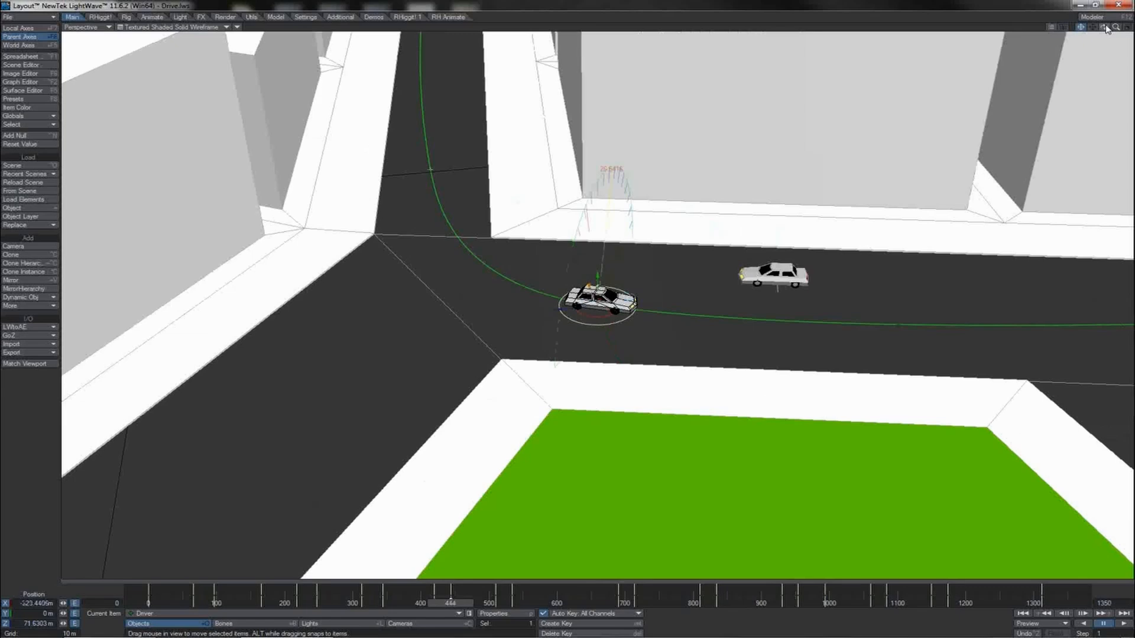
{"action": "key", "text": "Left"}
{"action": "key", "text": "Left"}
{"action": "key", "text": "Left"}
{"action": "key", "text": "Left"}
{"action": "key", "text": "Left"}
{"action": "key", "text": "Left"}
{"action": "key", "text": "Left"}
{"action": "key", "text": "Left"}
{"action": "key", "text": "Left"}
{"action": "key", "text": "Left"}
{"action": "key", "text": "Left"}
{"action": "key", "text": "Left"}
{"action": "key", "text": "Left"}
{"action": "key", "text": "Left"}
{"action": "key", "text": "Left"}
{"action": "key", "text": "Left"}
{"action": "key", "text": "Left"}
{"action": "key", "text": "Left"}
{"action": "key", "text": "Left"}
{"action": "key", "text": "Left"}
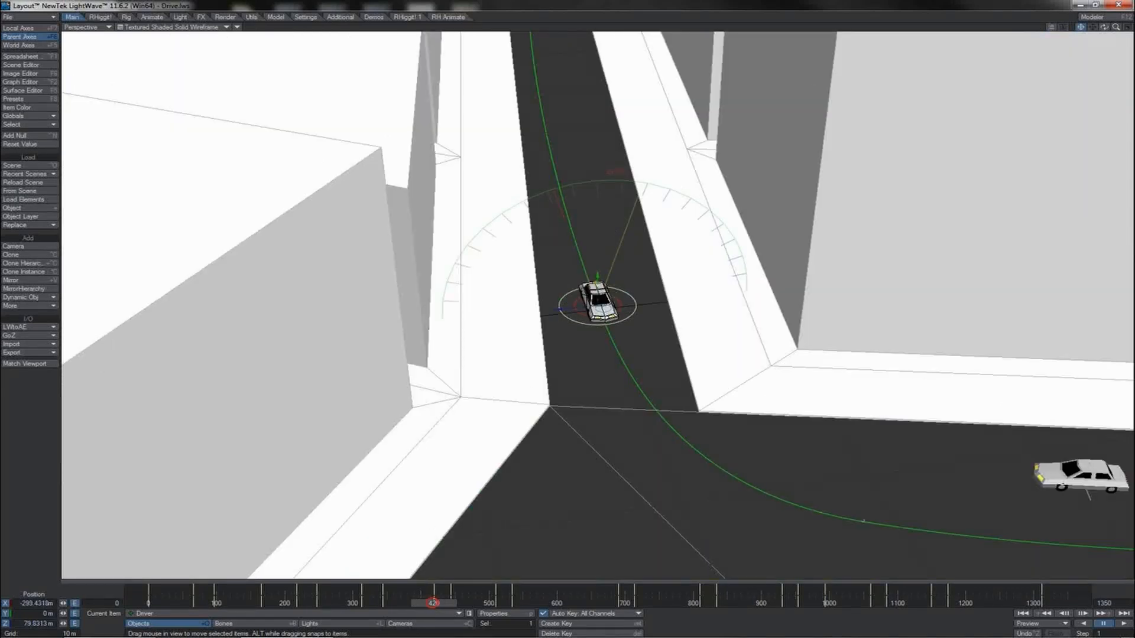
{"action": "key", "text": "Right"}
{"action": "key", "text": "Right"}
{"action": "key", "text": "Right"}
{"action": "key", "text": "Right"}
{"action": "key", "text": "Right"}
{"action": "key", "text": "Right"}
{"action": "key", "text": "Right"}
{"action": "key", "text": "Right"}
{"action": "key", "text": "Right"}
{"action": "key", "text": "Right"}
{"action": "key", "text": "Right"}
{"action": "key", "text": "Right"}
{"action": "key", "text": "Right"}
{"action": "key", "text": "Right"}
{"action": "key", "text": "Right"}
{"action": "key", "text": "Right"}
{"action": "key", "text": "Right"}
{"action": "key", "text": "Right"}
{"action": "key", "text": "Right"}
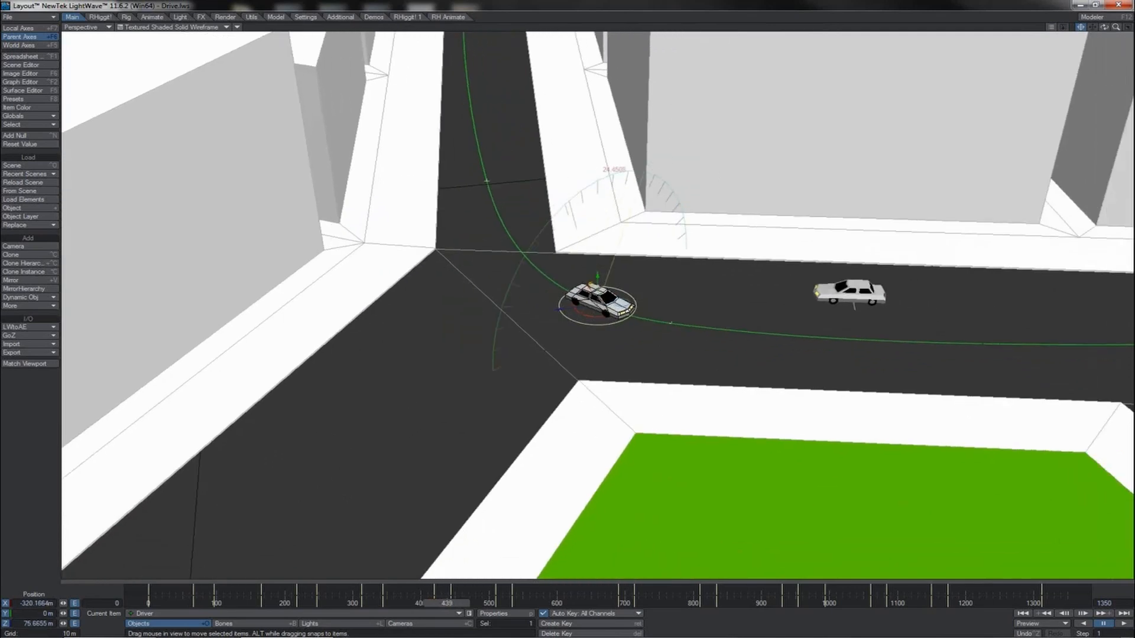
{"action": "key", "text": "Right"}
{"action": "key", "text": "Right"}
{"action": "left_click", "coordinate": [435, 607]}
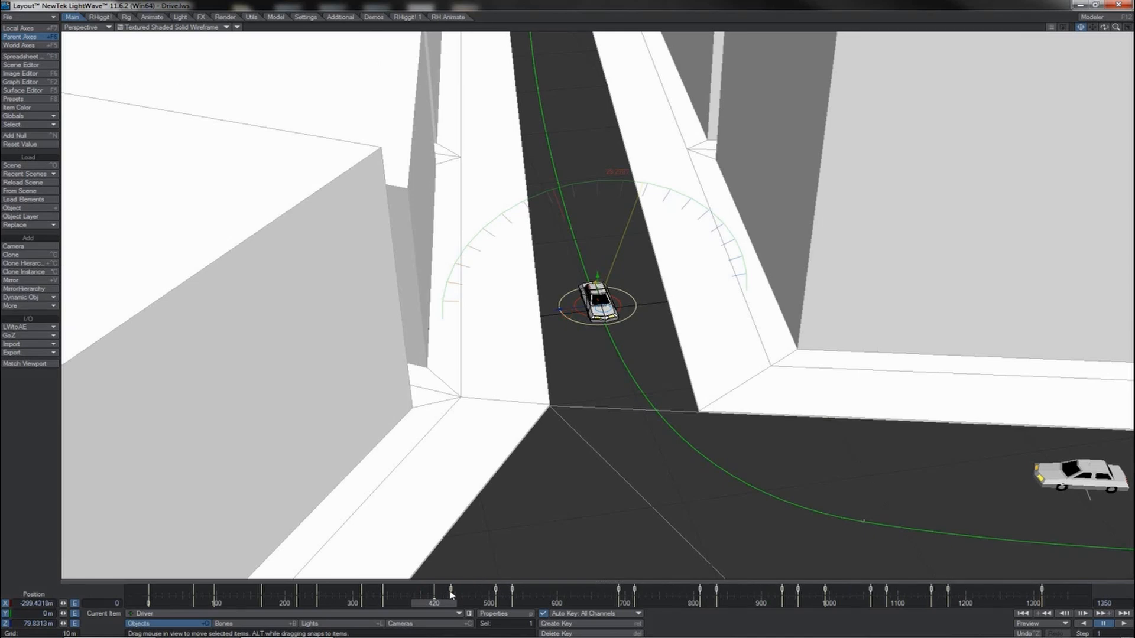
- Move the Driver's keys from frame 444 onward earlier so the block starts at frame 439
{"action": "left_click", "coordinate": [451, 594]}
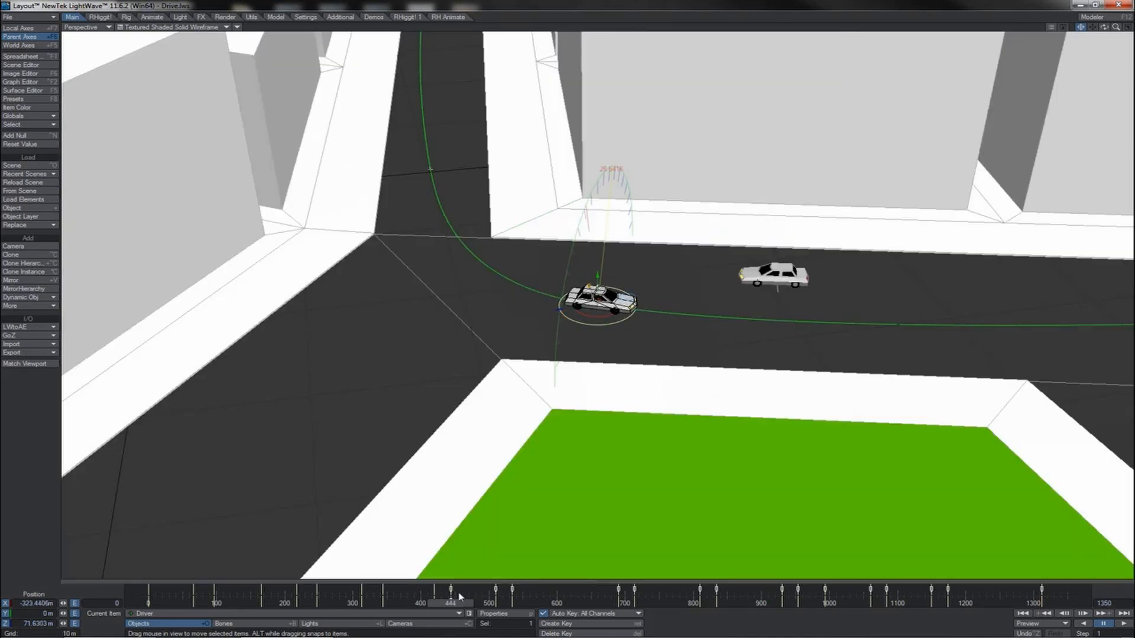
{"action": "key", "text": "Left"}
{"action": "key", "text": "Left"}
{"action": "key", "text": "Left"}
{"action": "key", "text": "Left"}
{"action": "key", "text": "Left"}
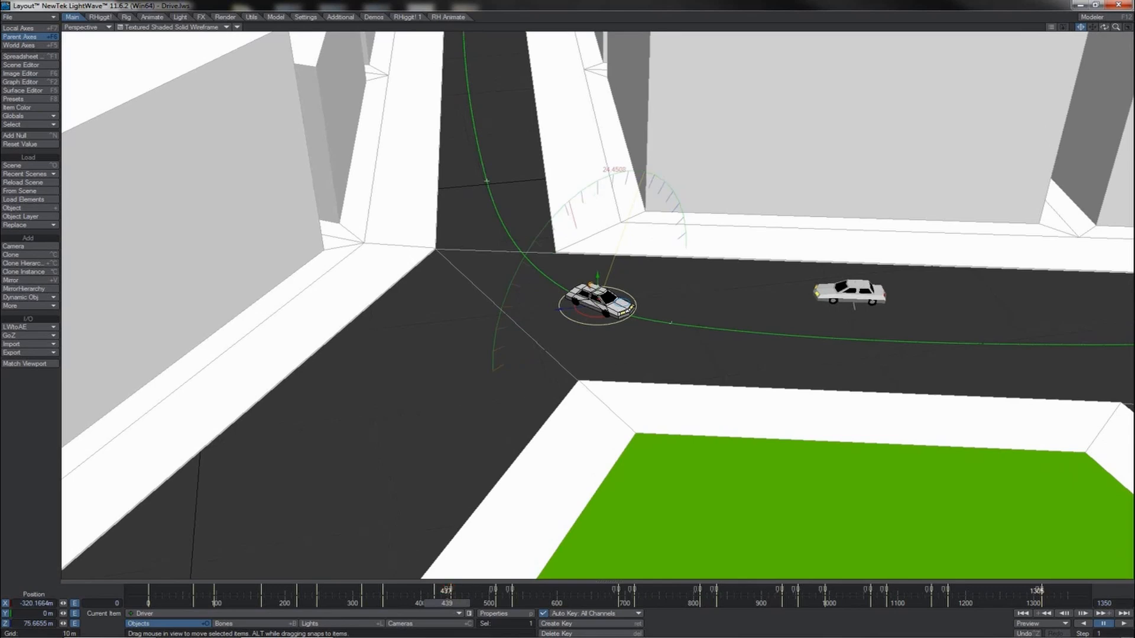
{"action": "left_click", "coordinate": [435, 594]}
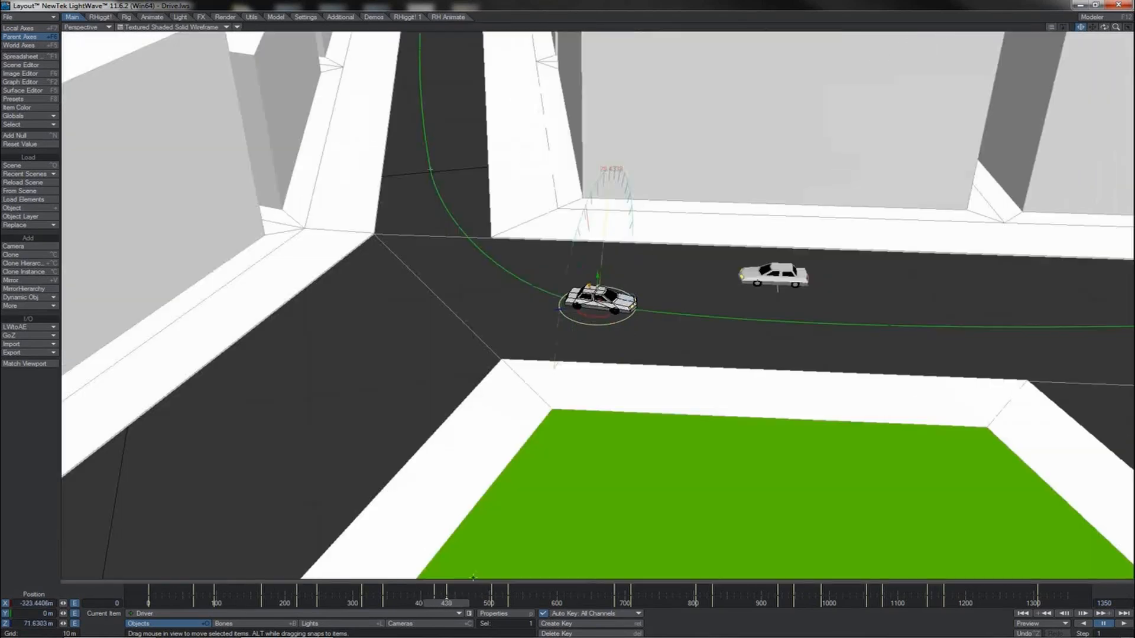
{"action": "left_click", "coordinate": [439, 593]}
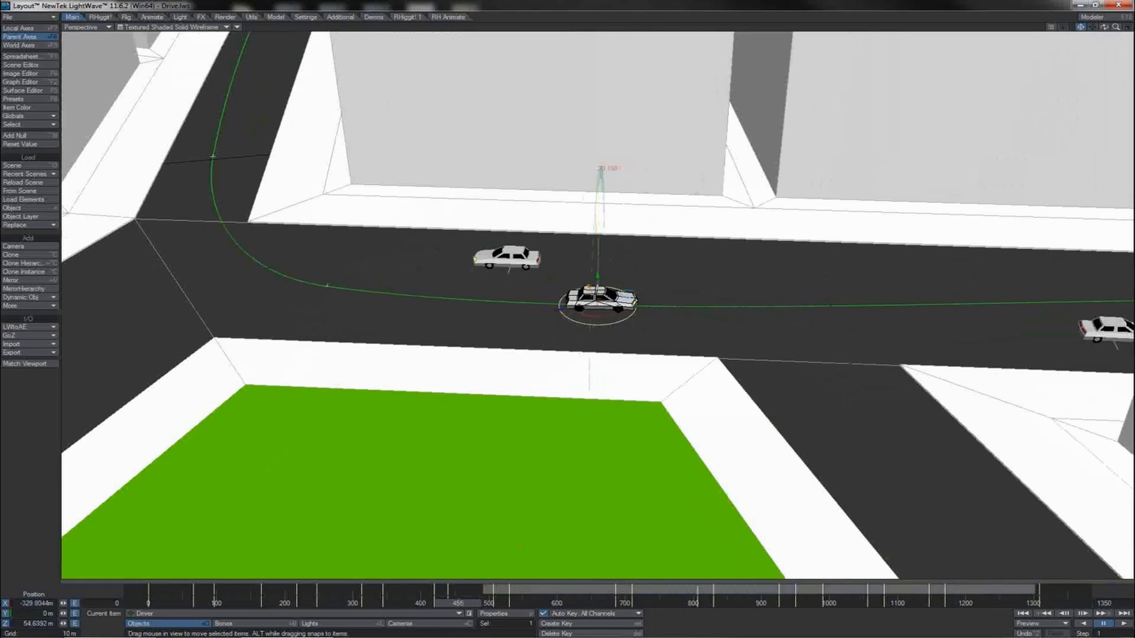
- Adjust the timing of the Driver's keys around the corner near frame 503, shifting the remaining block slightly
{"action": "left_click", "coordinate": [459, 606]}
{"action": "left_click_drag", "start_coordinate": [458, 605], "coordinate": [467, 604]}
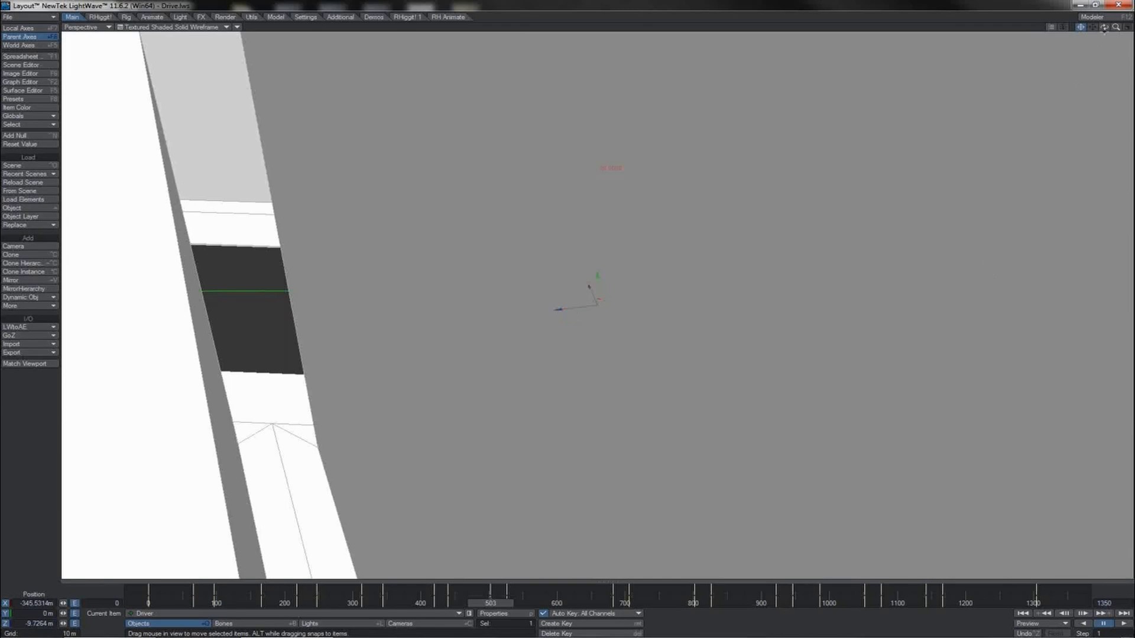
{"action": "mouse_move", "coordinate": [1104, 27]}
{"action": "left_mouse_down"}
{"action": "mouse_move", "coordinate": [1117, 77]}
{"action": "mouse_move", "coordinate": [1126, 74]}
{"action": "mouse_move", "coordinate": [1109, 27]}
{"action": "mouse_move", "coordinate": [1127, 28]}
{"action": "left_mouse_up"}
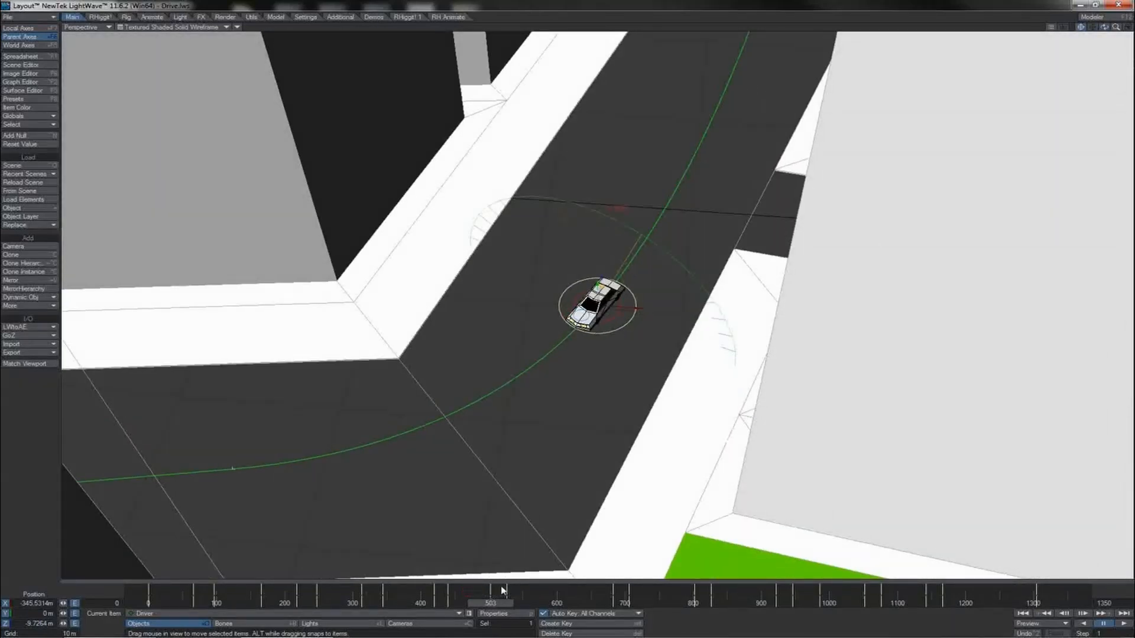
{"action": "left_click_drag", "start_coordinate": [501, 586], "coordinate": [1068, 594], "text": "shift"}
{"action": "left_click_drag", "start_coordinate": [504, 591], "coordinate": [505, 591], "text": "shift"}
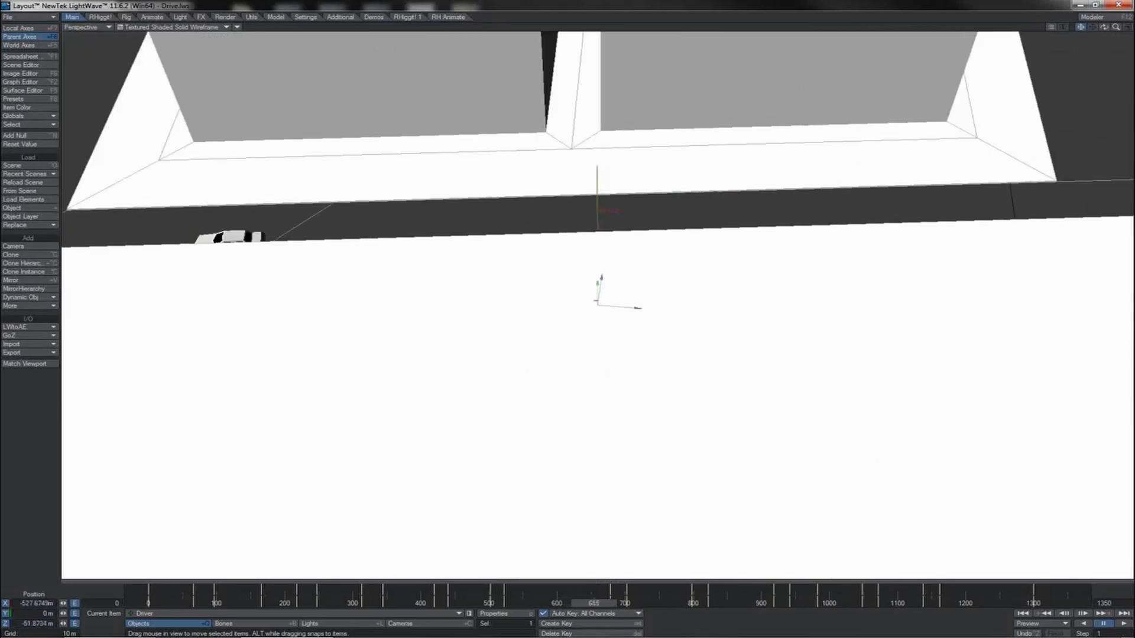
- Pull the block of Driver keys beyond frame 577 earlier on the timeline, so it starts at about frame 663
{"action": "left_click_drag", "start_coordinate": [591, 603], "coordinate": [1054, 593]}
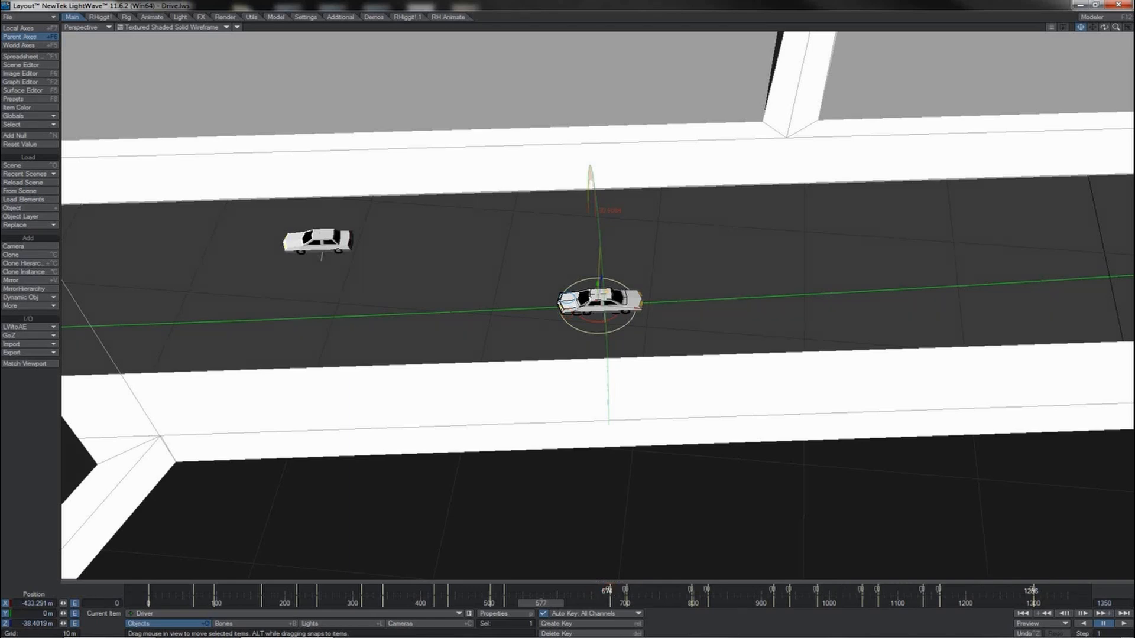
{"action": "left_click_drag", "start_coordinate": [607, 591], "coordinate": [1051, 589], "text": "shift"}
{"action": "left_click_drag", "start_coordinate": [604, 590], "coordinate": [600, 590], "text": "shift"}
{"action": "left_click_drag", "start_coordinate": [547, 603], "coordinate": [586, 604]}
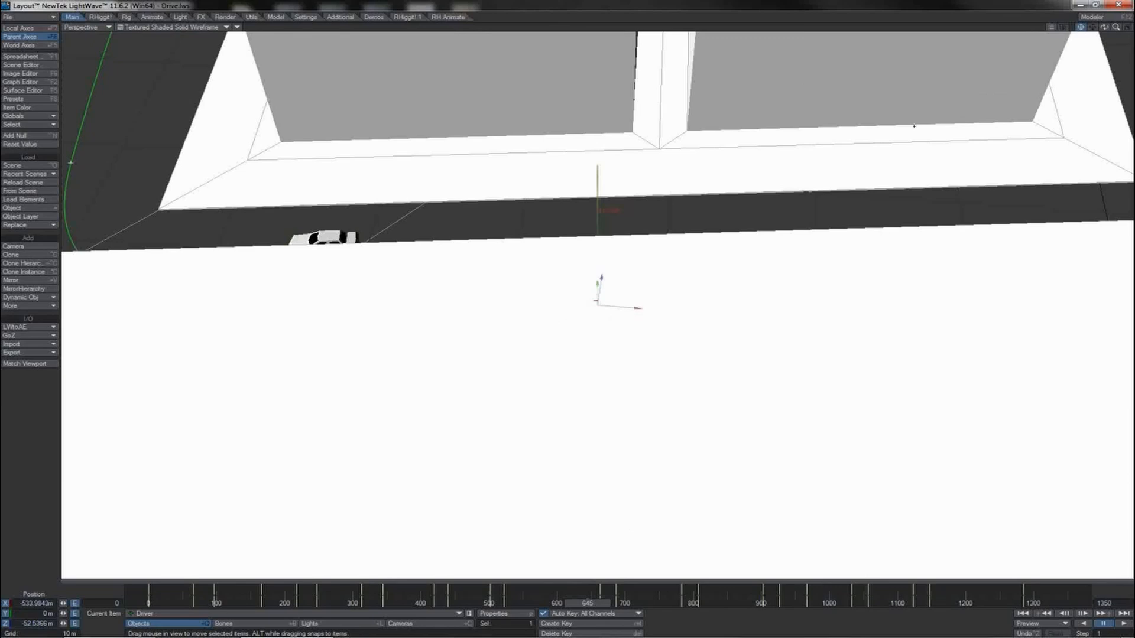
- Create a Driver key at frame 606 on the straight street, checking the path from behind the car
{"action": "left_click_drag", "start_coordinate": [1106, 27], "coordinate": [1128, 25]}
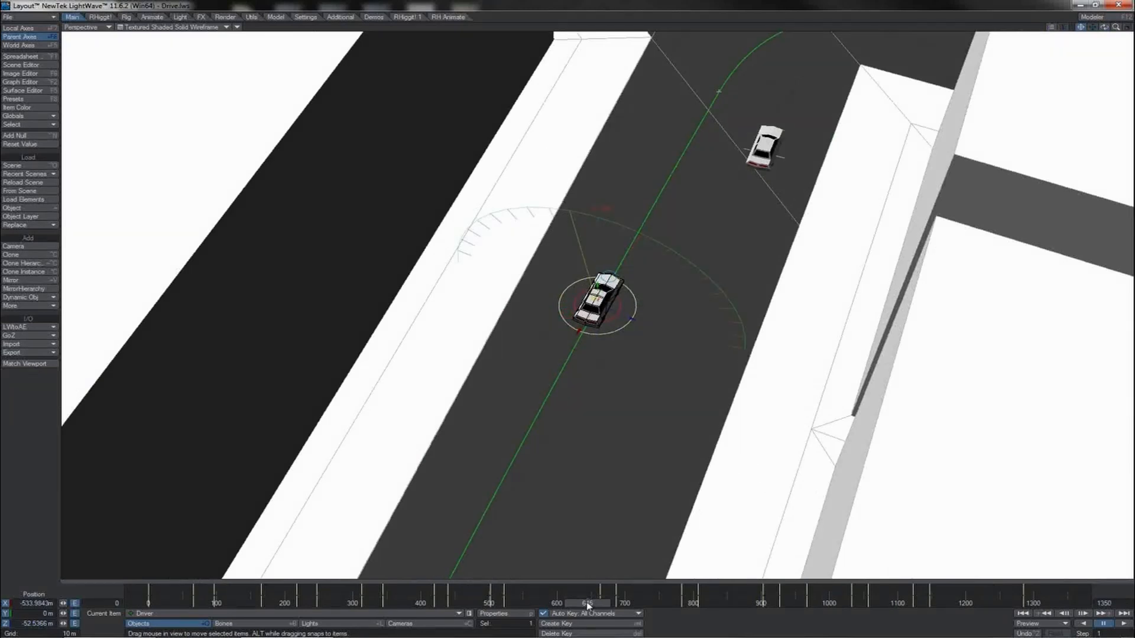
{"action": "left_click_drag", "start_coordinate": [588, 604], "coordinate": [561, 603]}
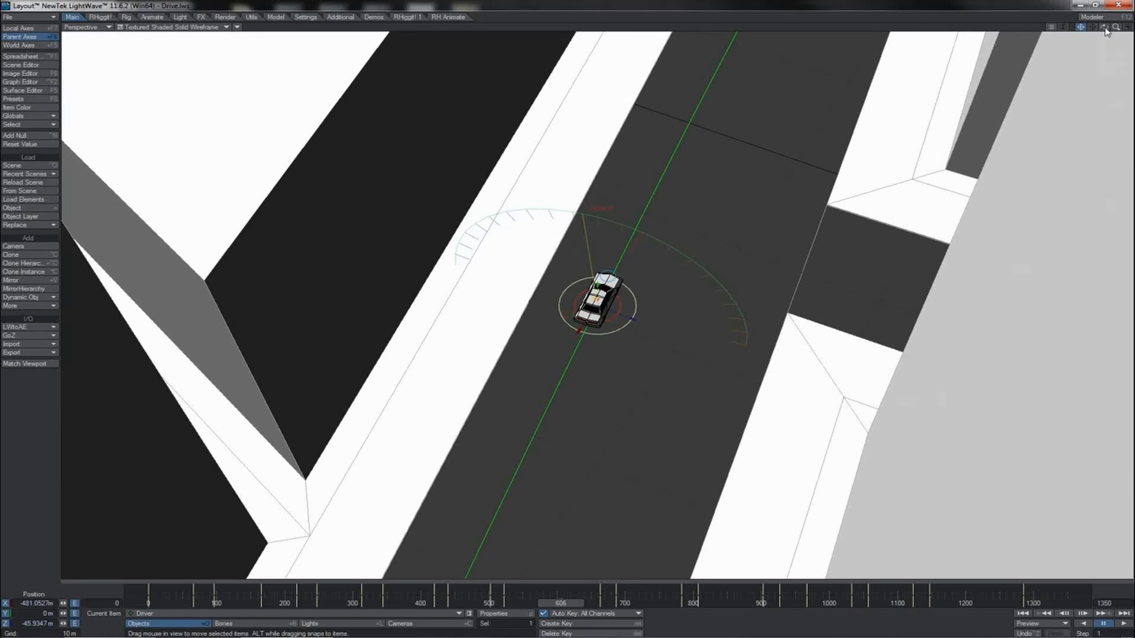
{"action": "left_click_drag", "start_coordinate": [1104, 28], "coordinate": [1104, 112]}
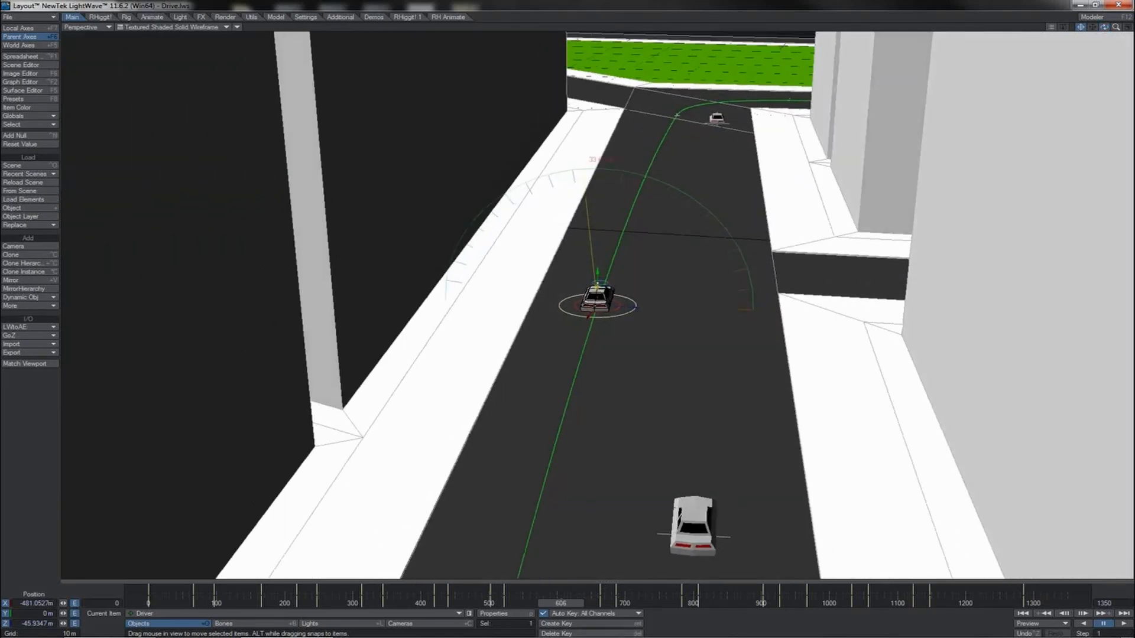
{"action": "left_click_drag", "start_coordinate": [1104, 59], "coordinate": [1100, 57]}
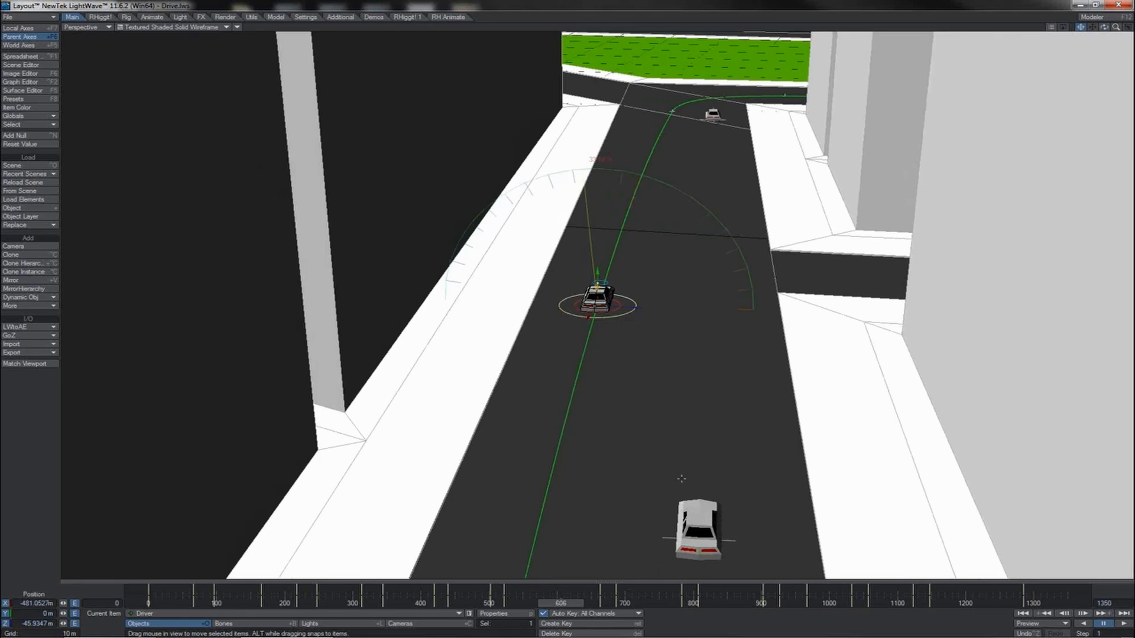
{"action": "key", "text": "Return"}
{"action": "key", "text": "Return"}
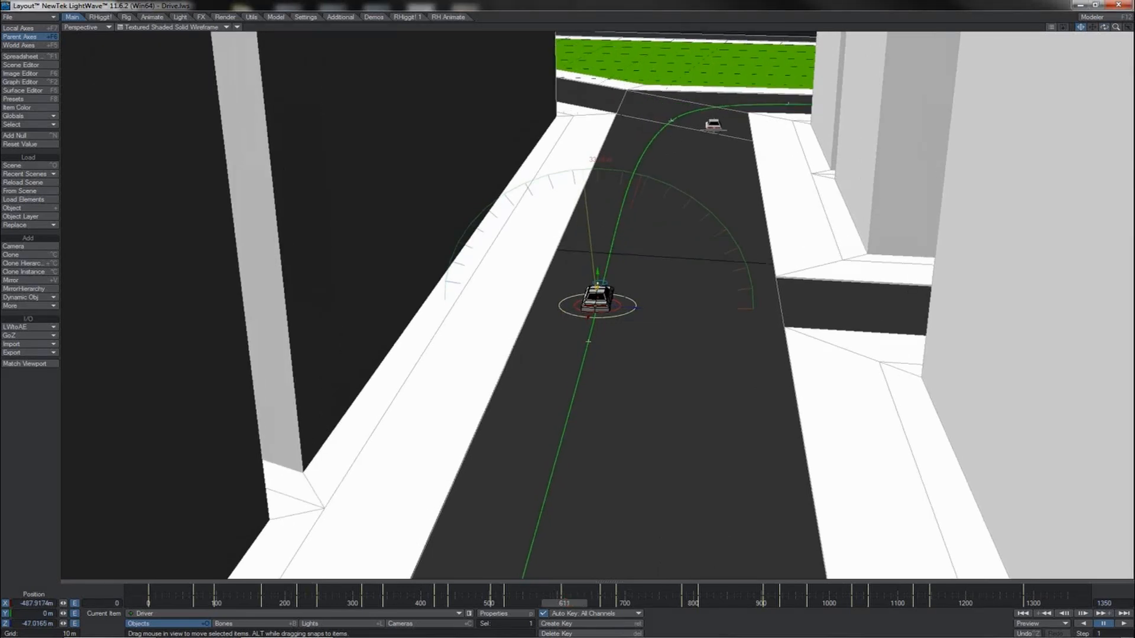
- Adjust the timing of the block of Driver keys that follows the key at frame 606
{"action": "left_click_drag", "start_coordinate": [586, 603], "coordinate": [1068, 591]}
{"action": "key", "text": "shift+Left"}
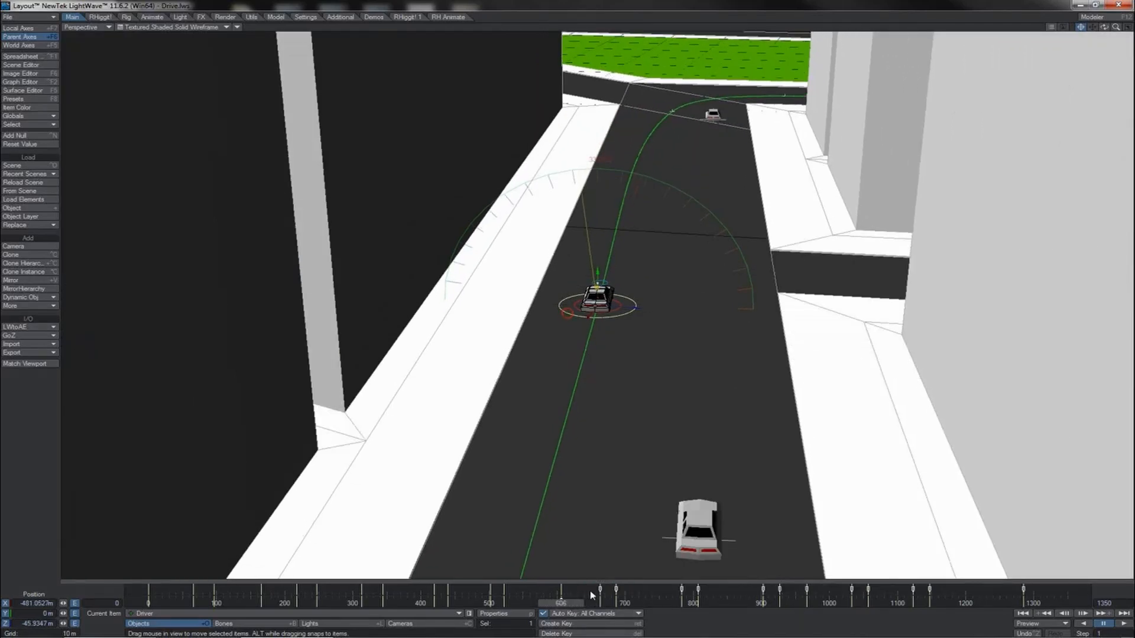
{"action": "mouse_move", "coordinate": [601, 592]}
{"action": "left_mouse_down"}
{"action": "mouse_move", "coordinate": [567, 604]}
{"action": "mouse_move", "coordinate": [600, 605]}
{"action": "left_mouse_up"}
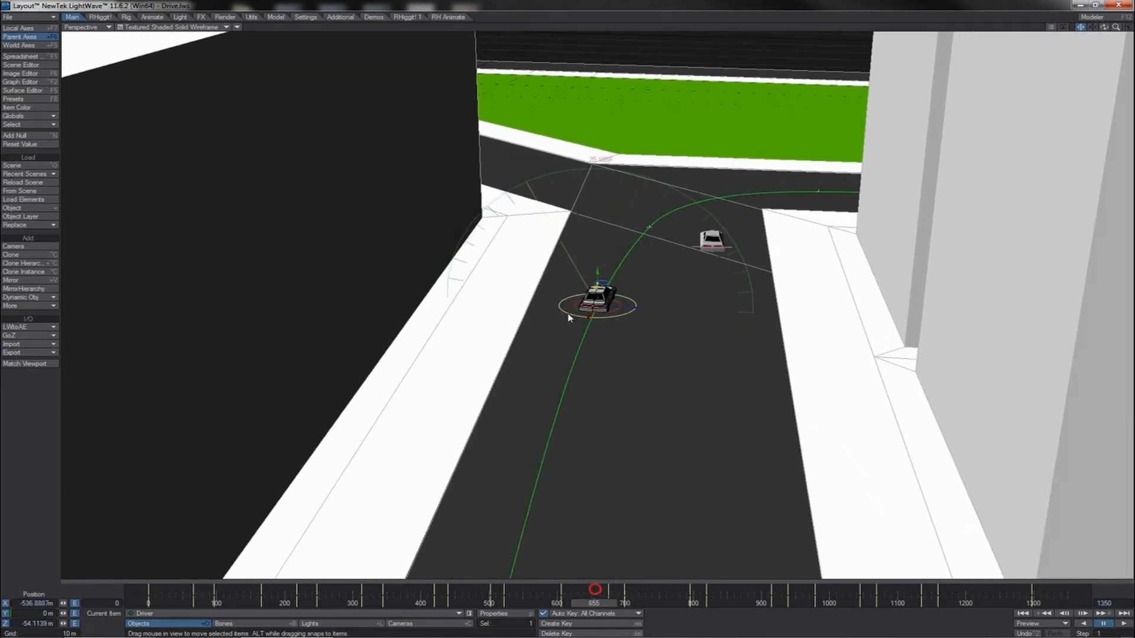
- Delay the Driver's keys beyond frame 696 so the block after the corner entry starts at about frame 710
{"action": "left_click_drag", "start_coordinate": [595, 590], "coordinate": [1067, 590], "text": "shift"}
{"action": "left_click_drag", "start_coordinate": [611, 592], "coordinate": [1067, 590]}
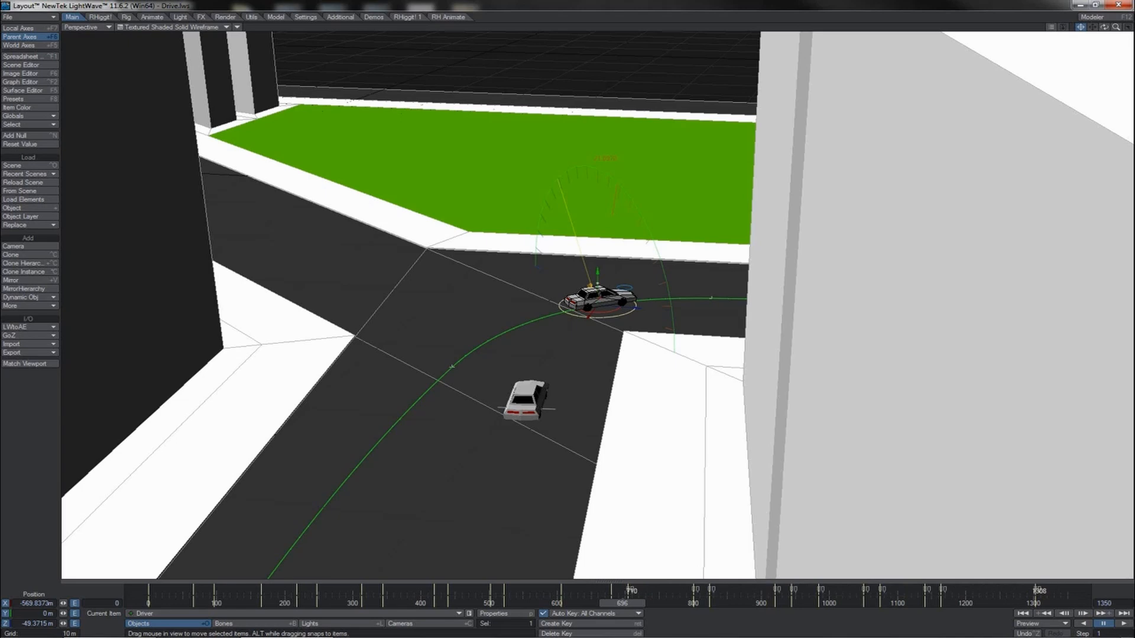
{"action": "left_click_drag", "start_coordinate": [628, 593], "coordinate": [722, 603], "text": "shift"}
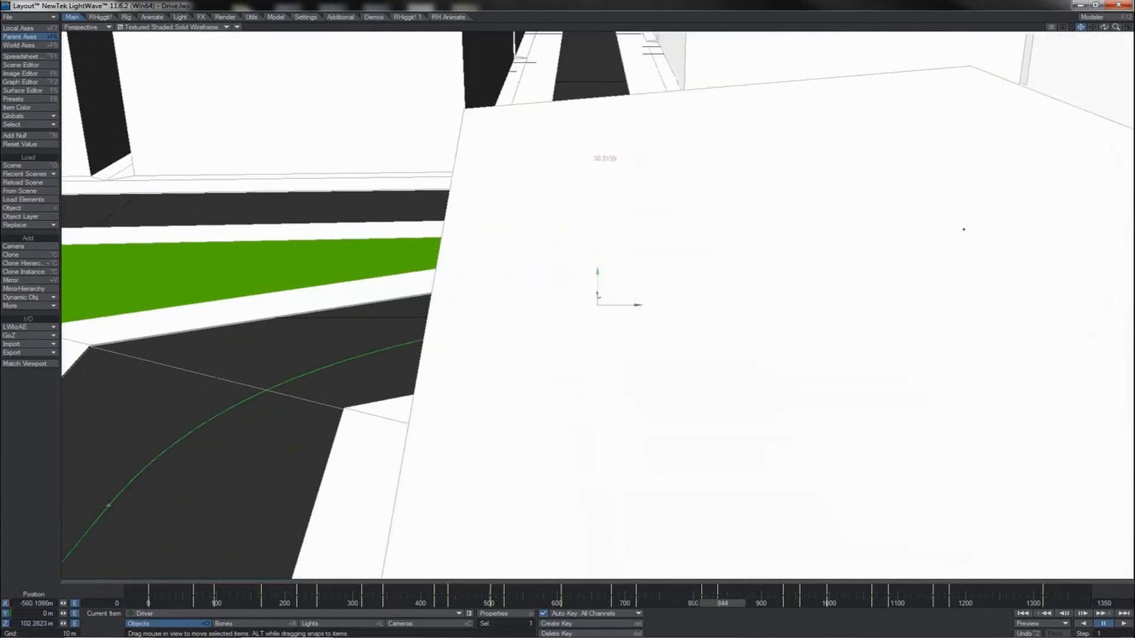
- Retime the block of Driver keys from about frame 931 onward, checking the street approach around frame 850
{"action": "left_click_drag", "start_coordinate": [1104, 27], "coordinate": [1125, 65]}
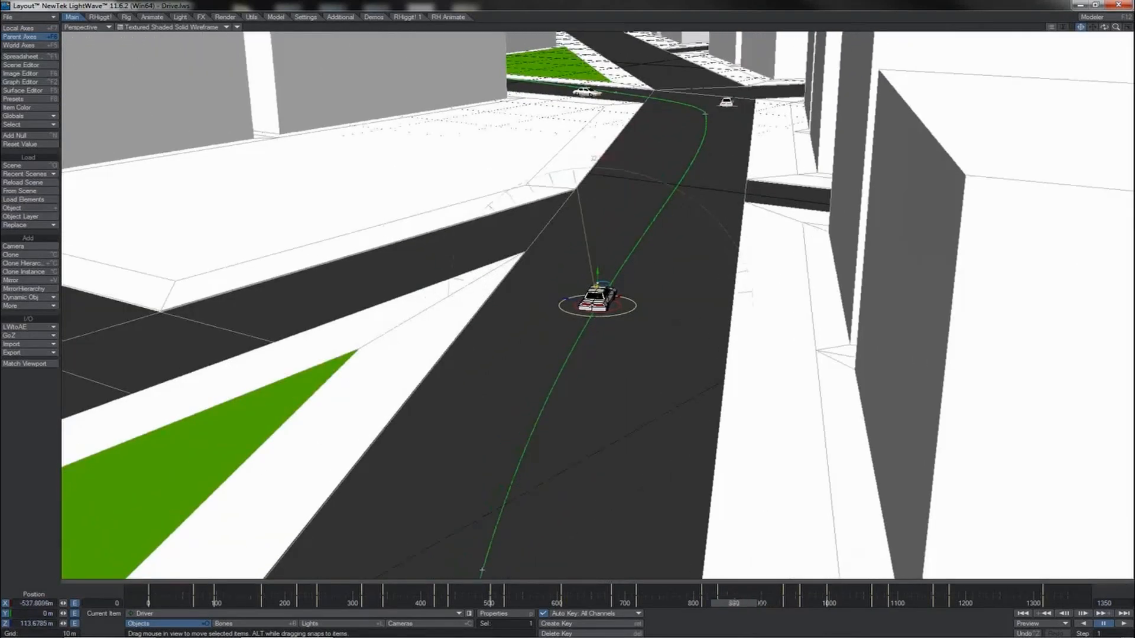
{"action": "left_click_drag", "start_coordinate": [730, 602], "coordinate": [1068, 589]}
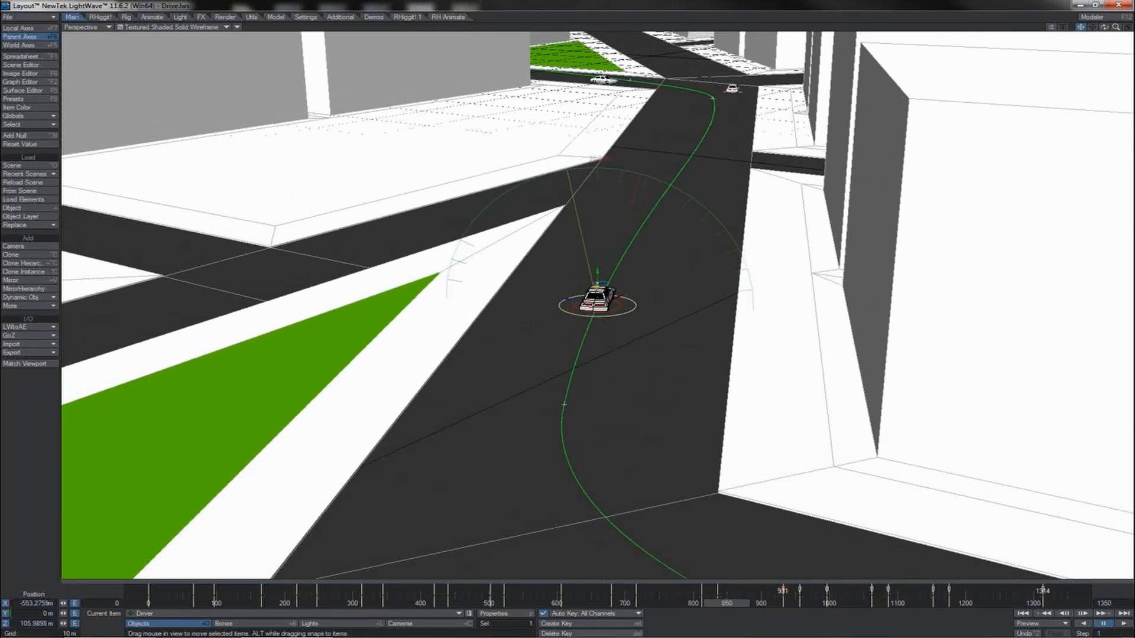
{"action": "left_click_drag", "start_coordinate": [782, 591], "coordinate": [1066, 591], "text": "shift"}
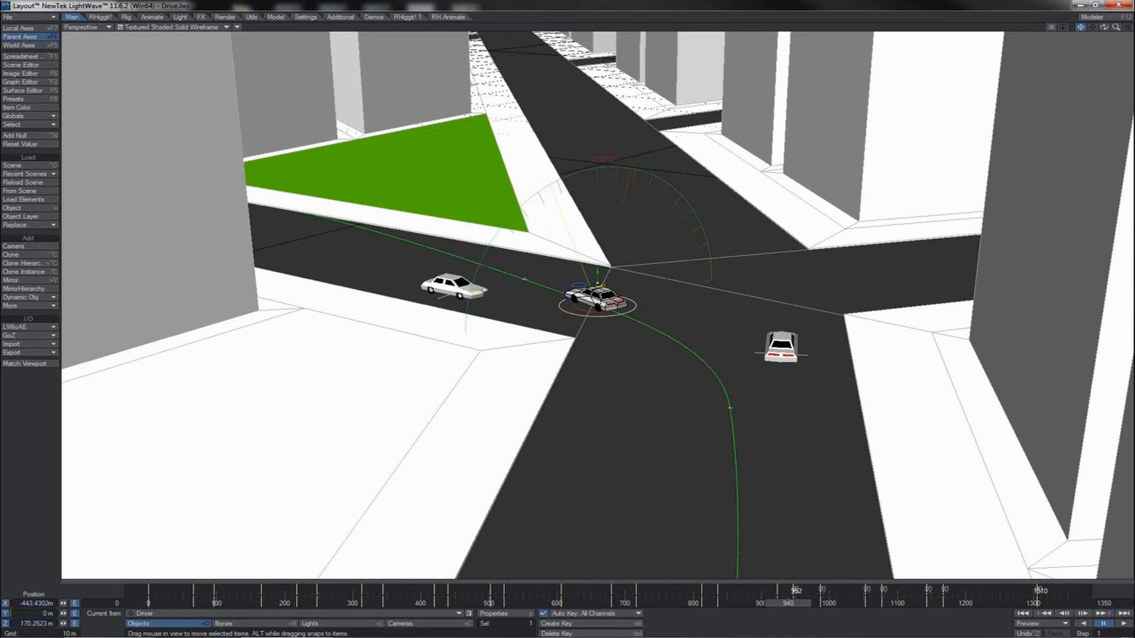
- Fine-tune the timing of the Driver's keys through the junction around frames 932 to 952, together with the remaining keys
{"action": "left_click_drag", "start_coordinate": [795, 591], "coordinate": [792, 591]}
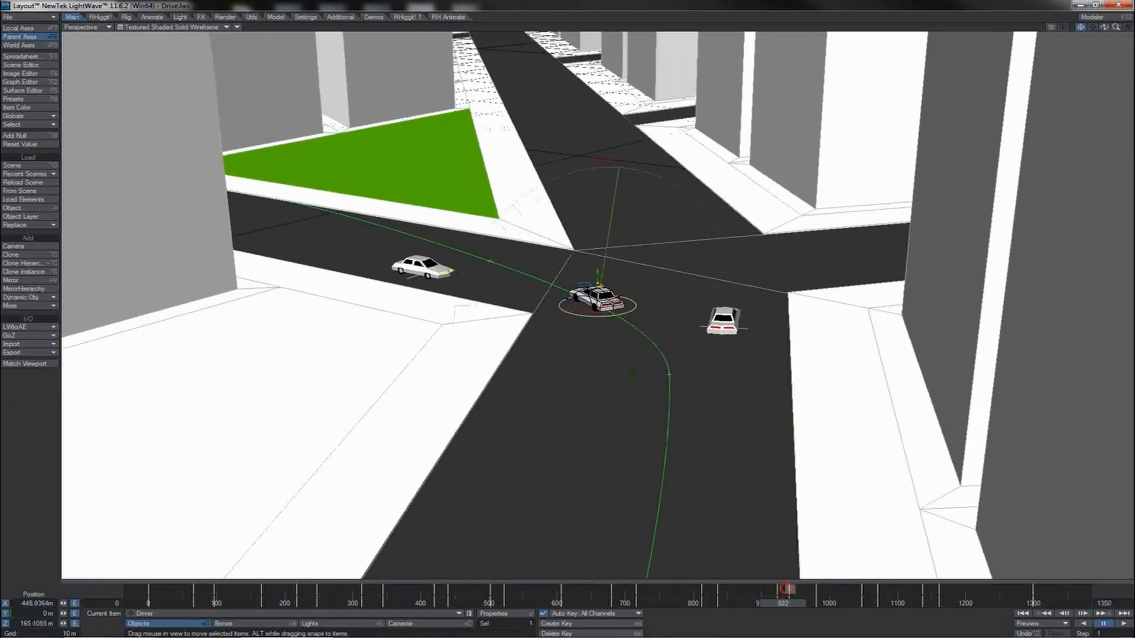
{"action": "left_click_drag", "start_coordinate": [785, 589], "coordinate": [1068, 590], "text": "shift"}
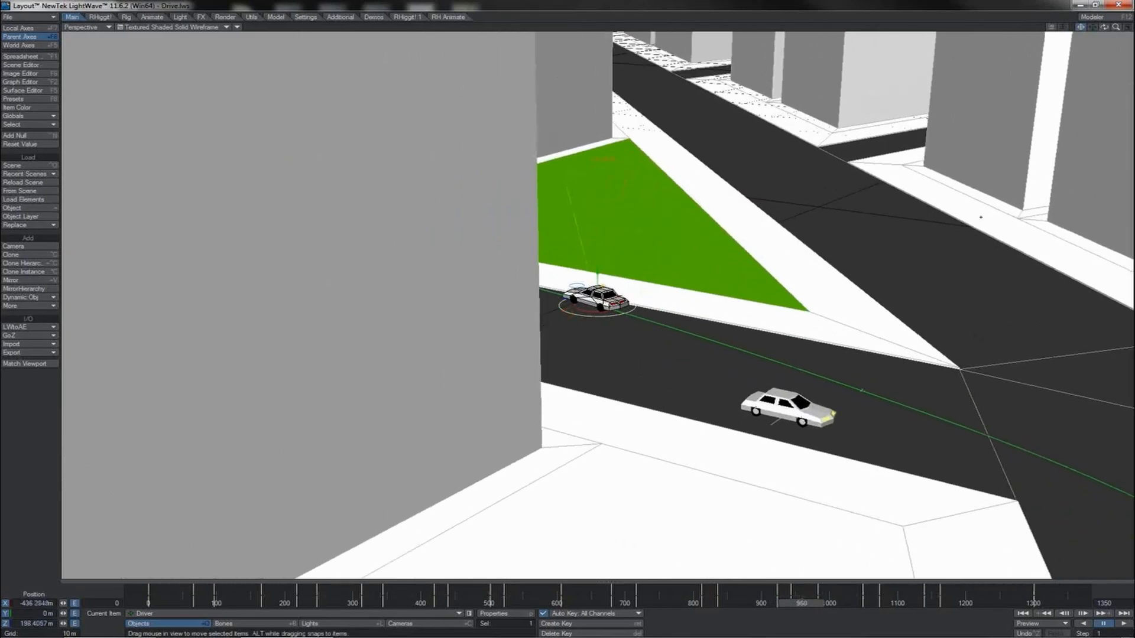
{"action": "left_click_drag", "start_coordinate": [1108, 31], "coordinate": [1109, 28]}
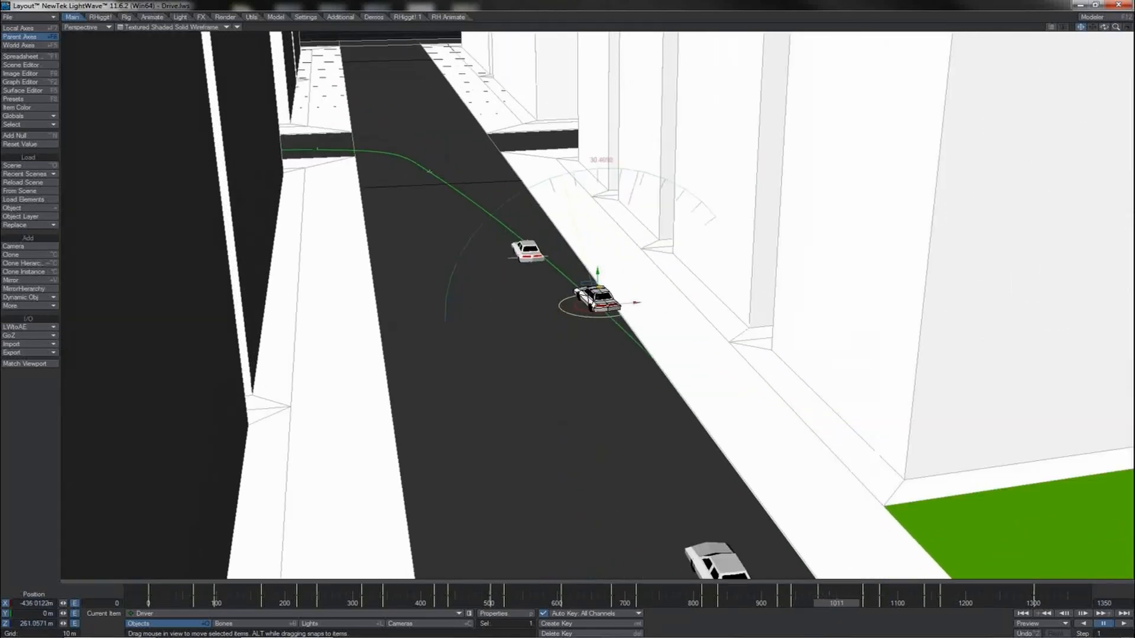
- Delete the Driver's key at about frame 983 to smooth the path along the street
{"action": "left_click_drag", "start_coordinate": [836, 603], "coordinate": [809, 604]}
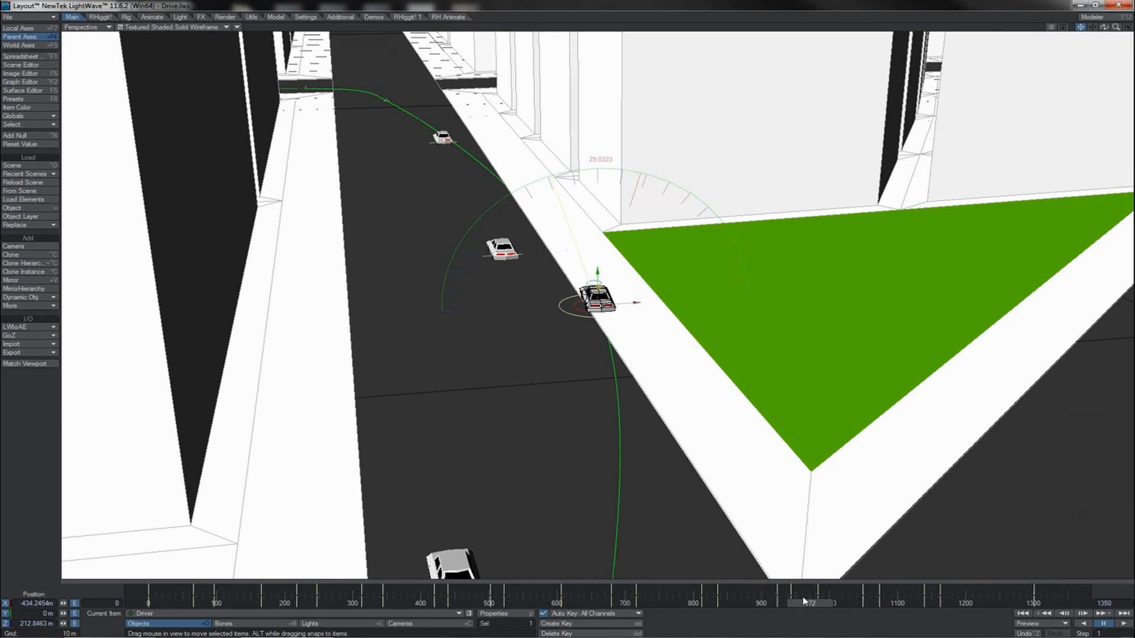
{"action": "key", "text": "shift+Right"}
{"action": "key", "text": "Delete"}
{"action": "key", "text": "Return"}
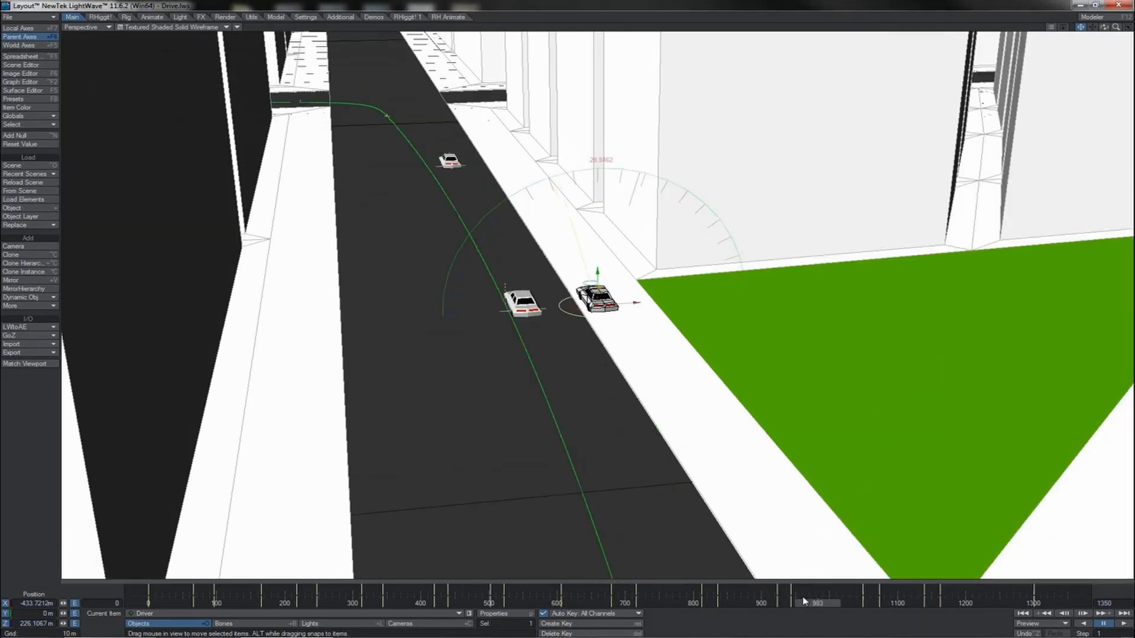
- Retime the block of Driver keys from about frame 1044 onward, checking the corner approach around frame 1048
{"action": "key", "text": "shift+Left"}
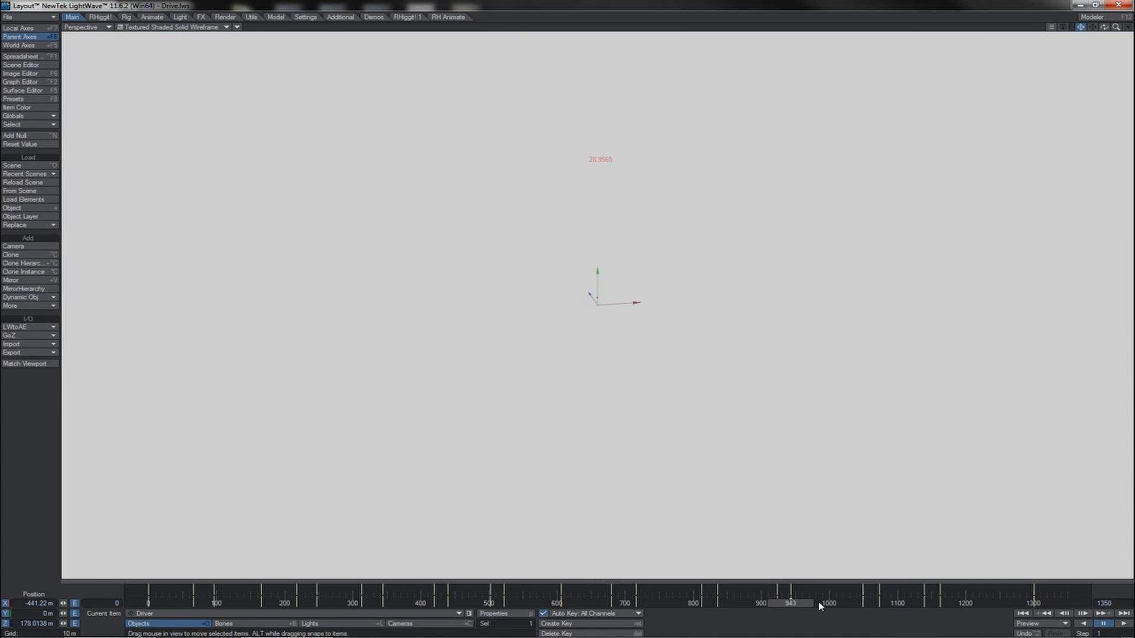
{"action": "left_click_drag", "start_coordinate": [796, 599], "coordinate": [1067, 589]}
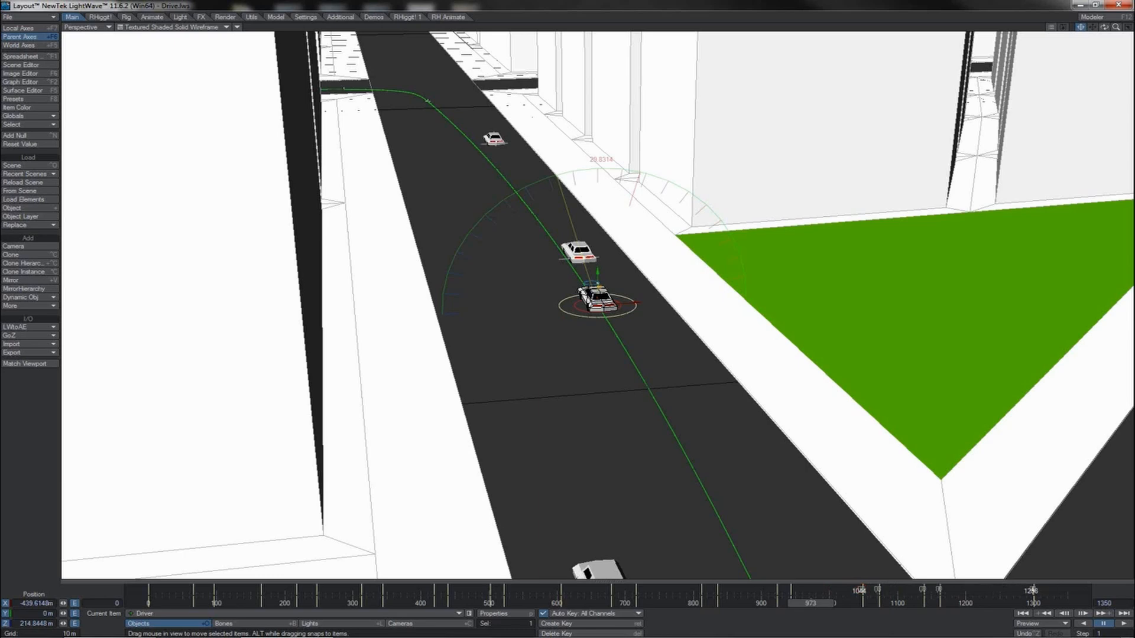
{"action": "left_click_drag", "start_coordinate": [861, 593], "coordinate": [859, 592]}
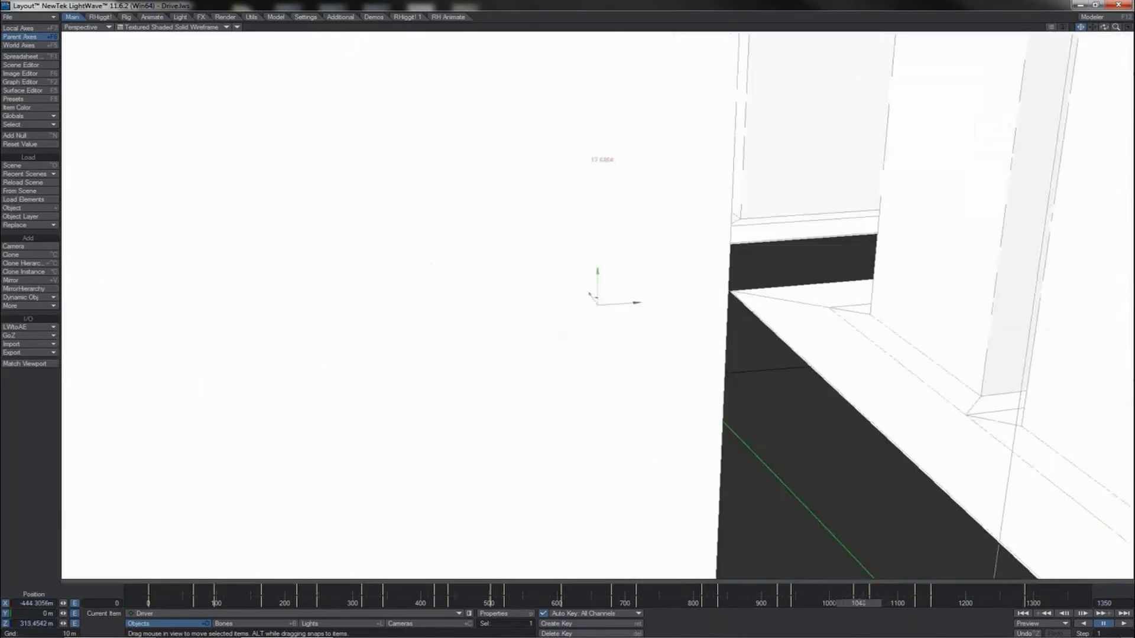
{"action": "left_click_drag", "start_coordinate": [858, 604], "coordinate": [862, 603]}
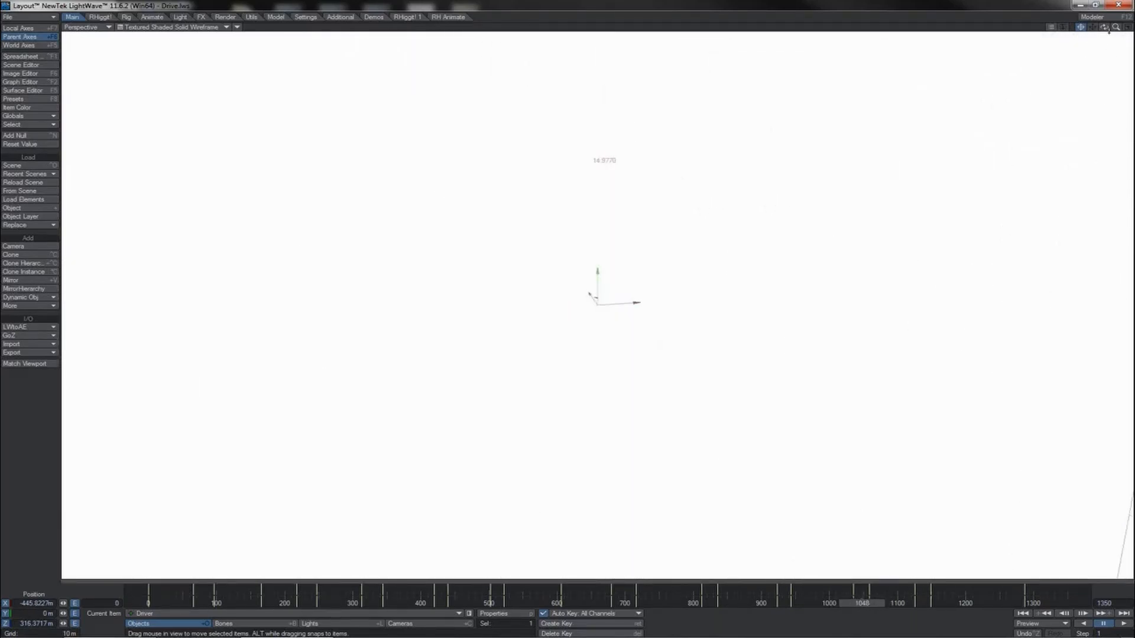
- Adjust the timing of the Driver keys that follow frame 1109 to even out the speed through the next corner
{"action": "left_click_drag", "start_coordinate": [1106, 29], "coordinate": [1043, 92]}
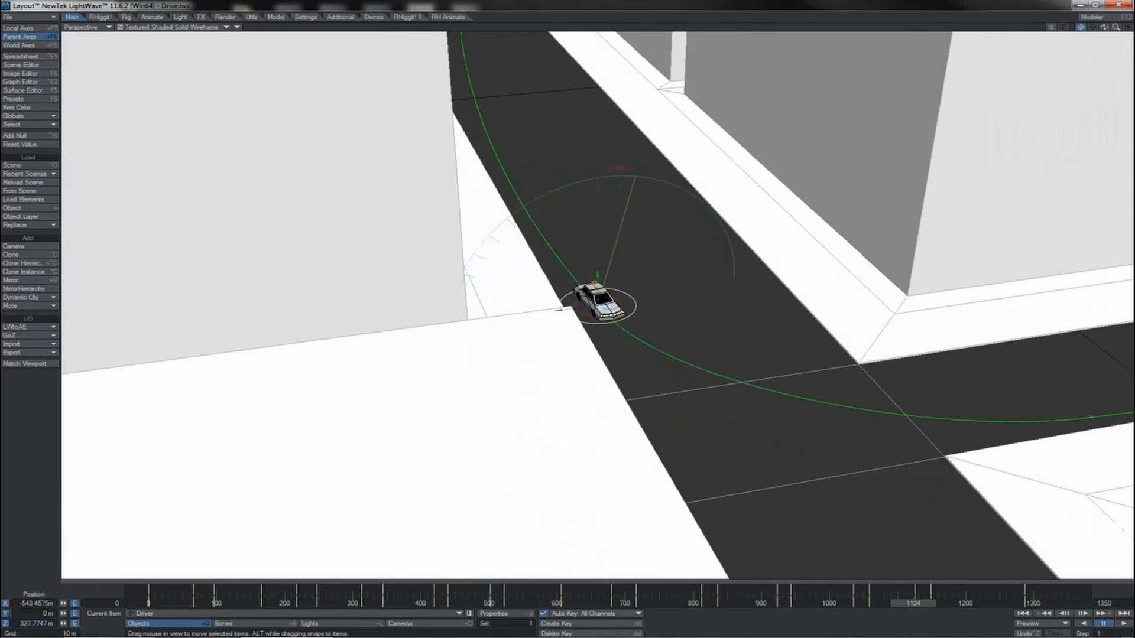
{"action": "left_click_drag", "start_coordinate": [913, 603], "coordinate": [903, 603]}
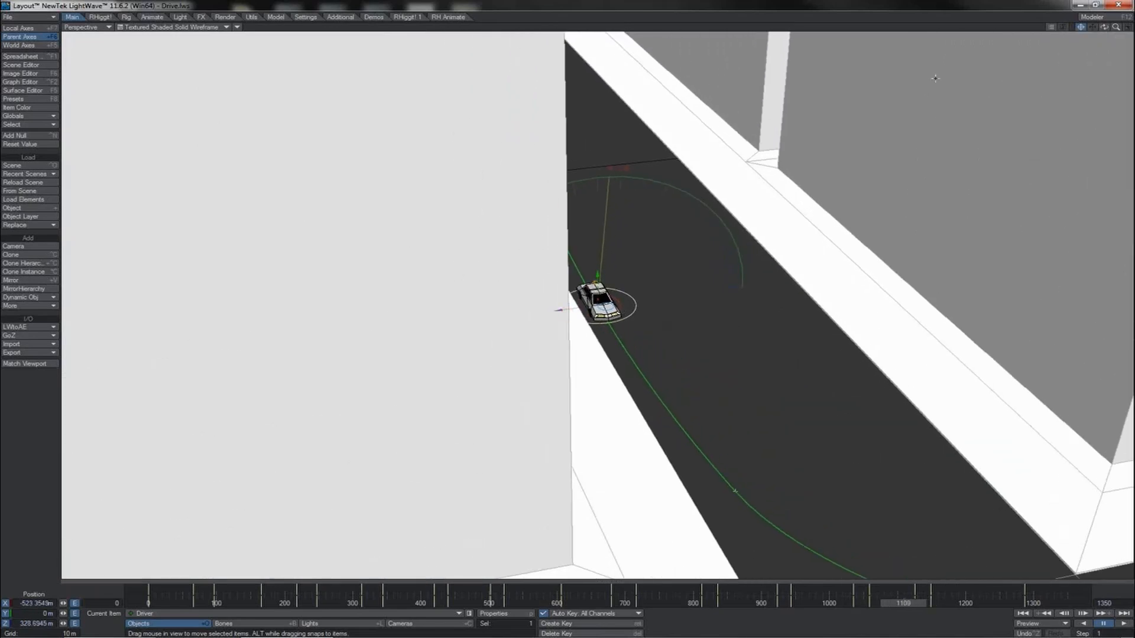
{"action": "left_click_drag", "start_coordinate": [1108, 28], "coordinate": [1107, 28]}
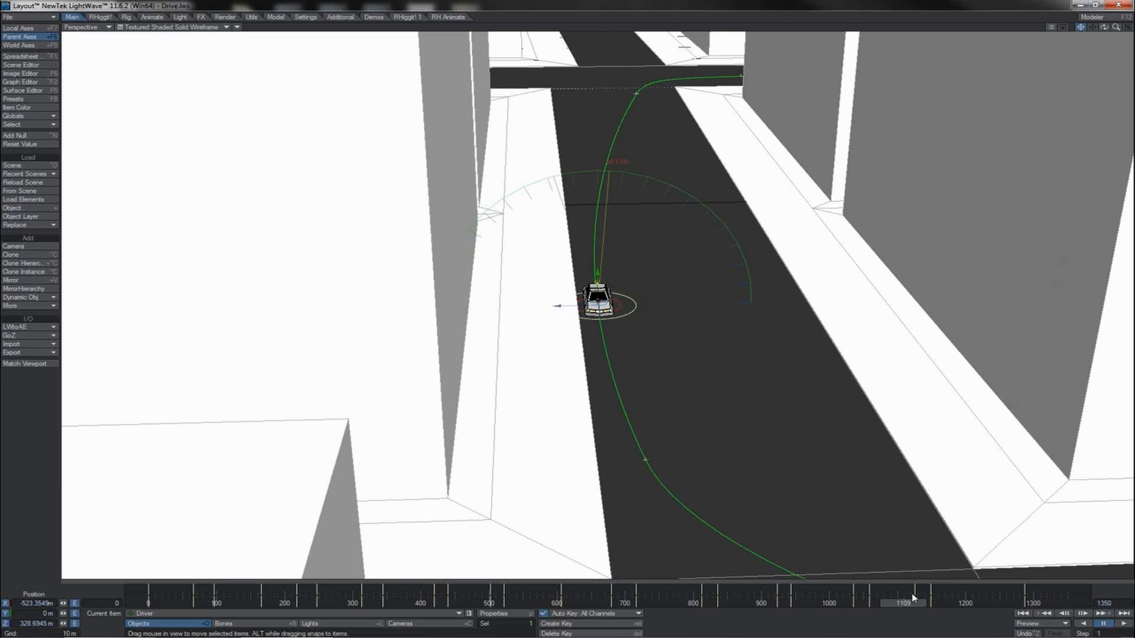
{"action": "left_click_drag", "start_coordinate": [910, 594], "coordinate": [1068, 593], "text": "shift"}
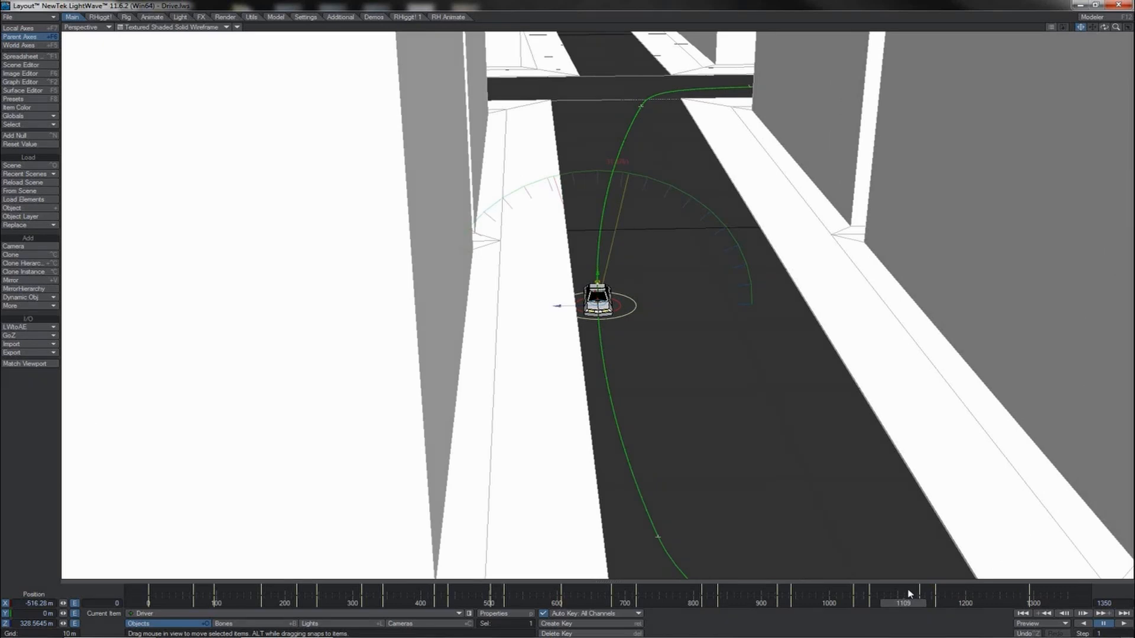
{"action": "left_click_drag", "start_coordinate": [1000, 593], "coordinate": [1043, 593], "text": "shift"}
{"action": "left_click_drag", "start_coordinate": [918, 591], "coordinate": [920, 590]}
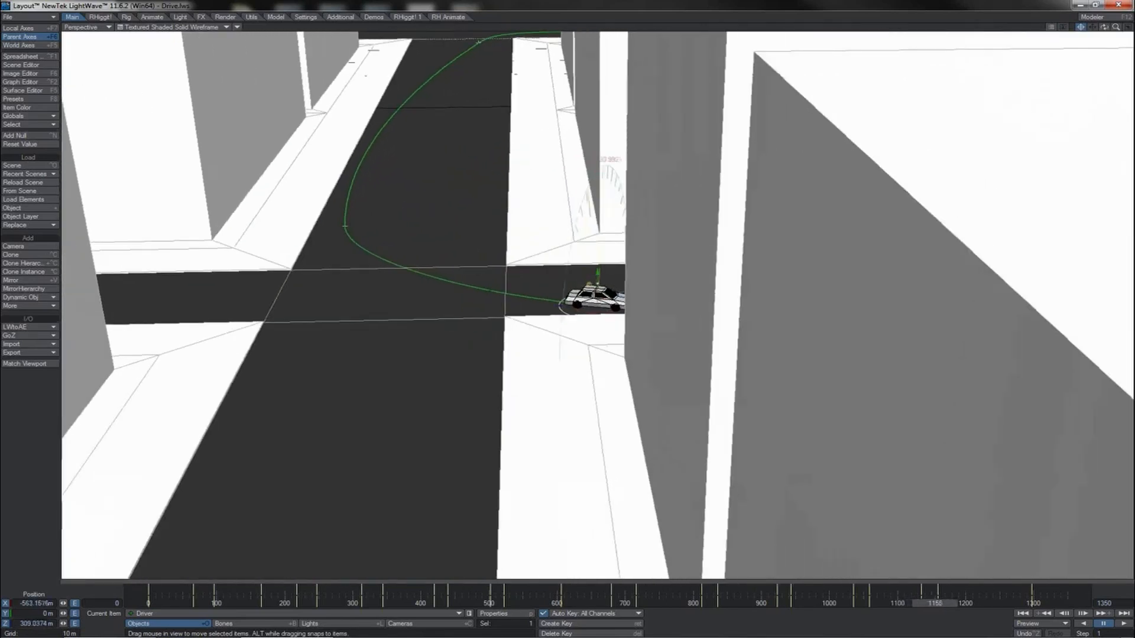
- Move the Driver's final key slightly earlier, using the street stretch around frame 1175 to judge the speed
{"action": "mouse_move", "coordinate": [935, 603]}
{"action": "left_mouse_down"}
{"action": "mouse_move", "coordinate": [906, 603]}
{"action": "mouse_move", "coordinate": [926, 603]}
{"action": "left_mouse_up"}
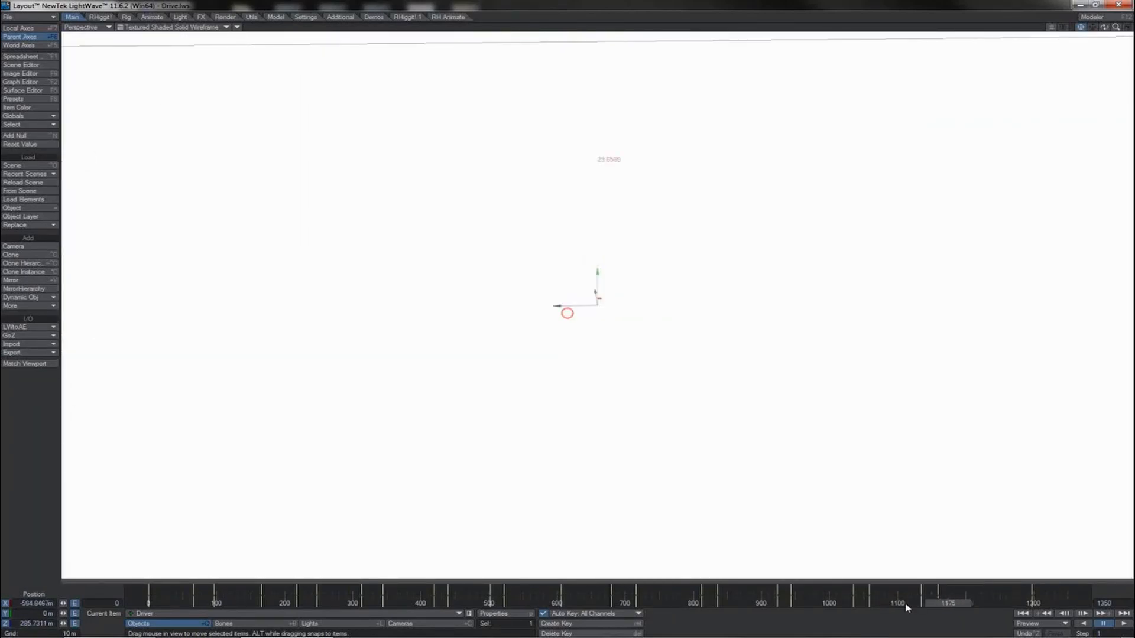
{"action": "left_click_drag", "start_coordinate": [1104, 27], "coordinate": [567, 314]}
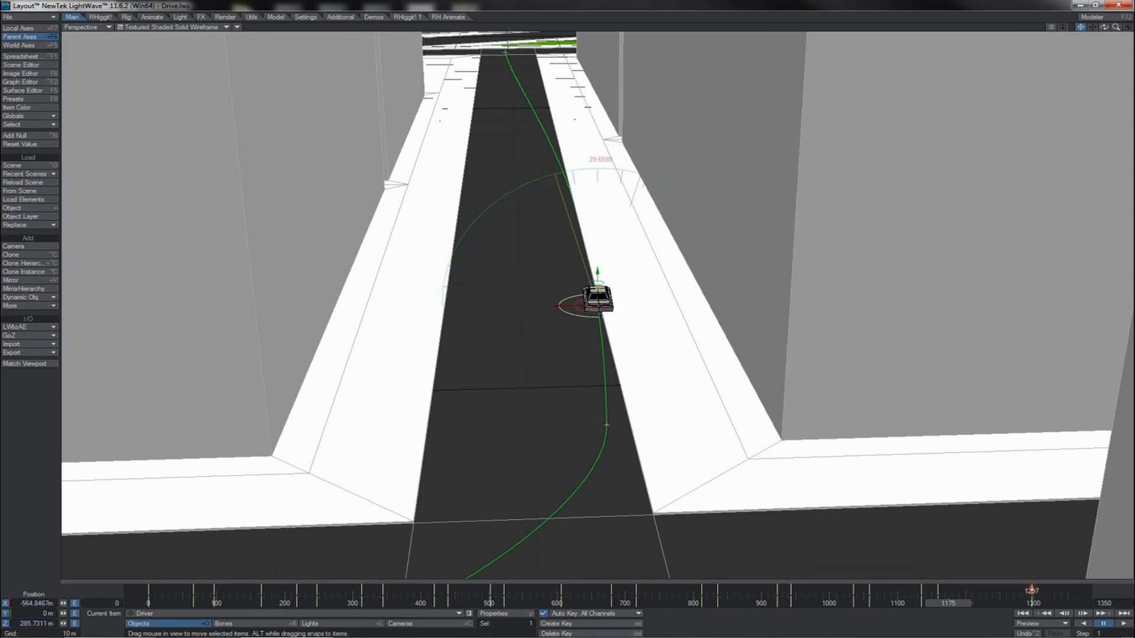
{"action": "left_click", "coordinate": [1034, 593]}
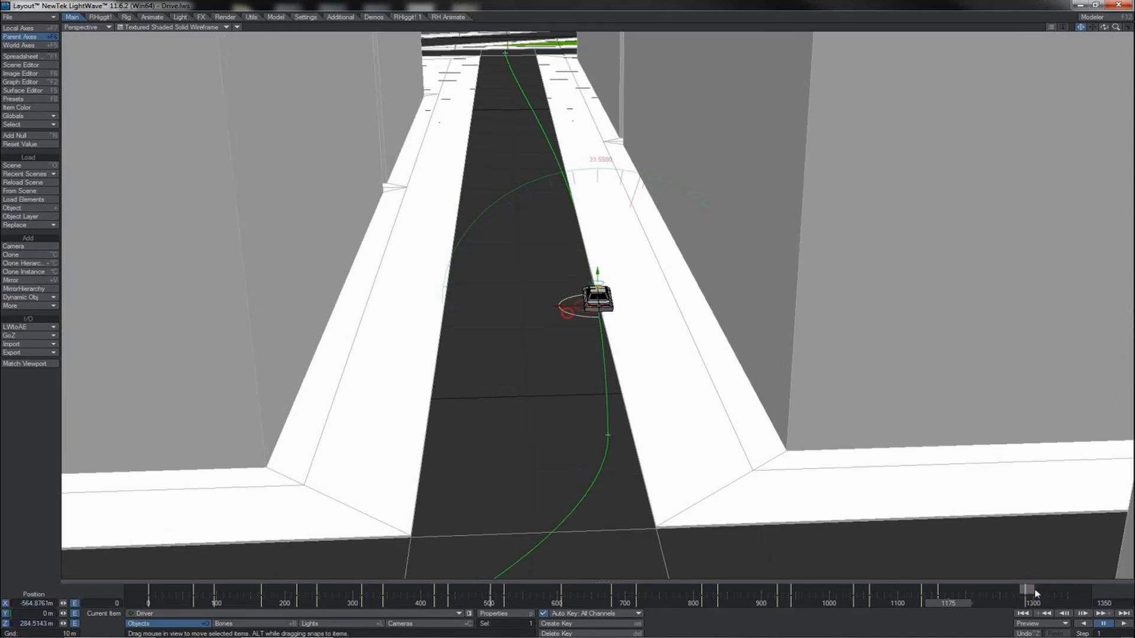
{"action": "left_click_drag", "start_coordinate": [1027, 590], "coordinate": [356, 603], "text": "shift"}
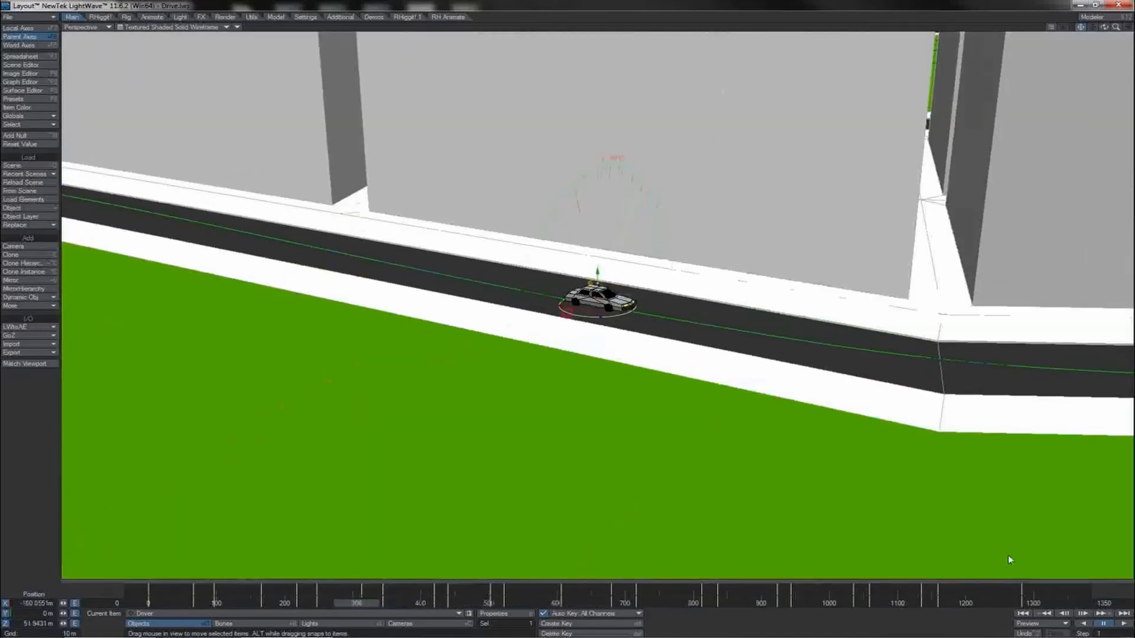
- Play the whole drive from the first frame in the top view
{"action": "key", "text": "2"}
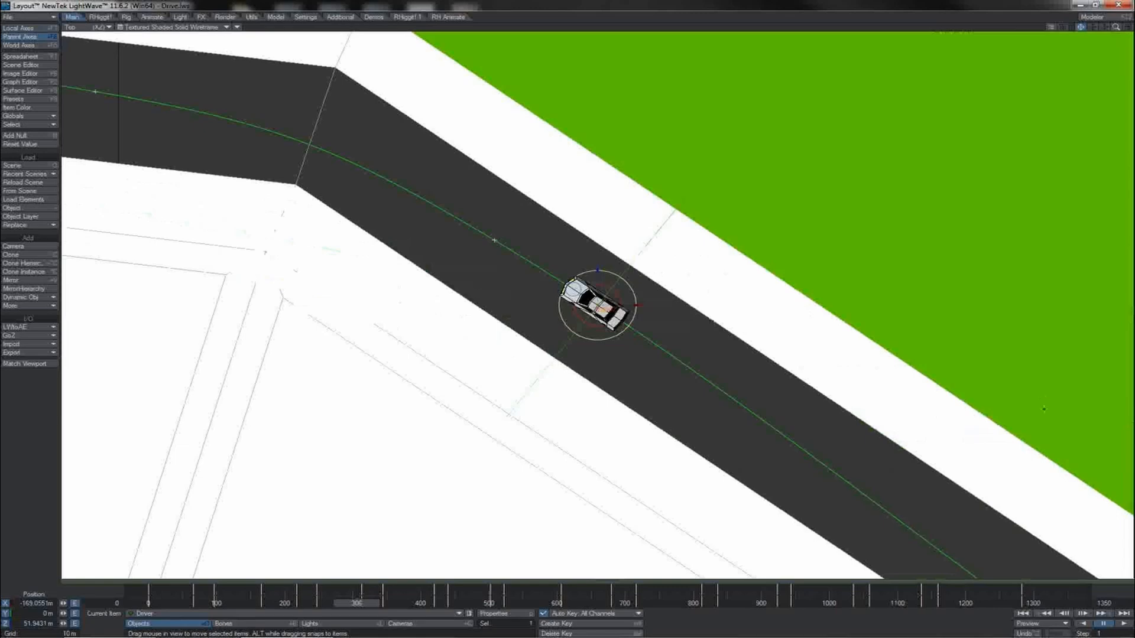
{"action": "left_click", "coordinate": [1023, 614]}
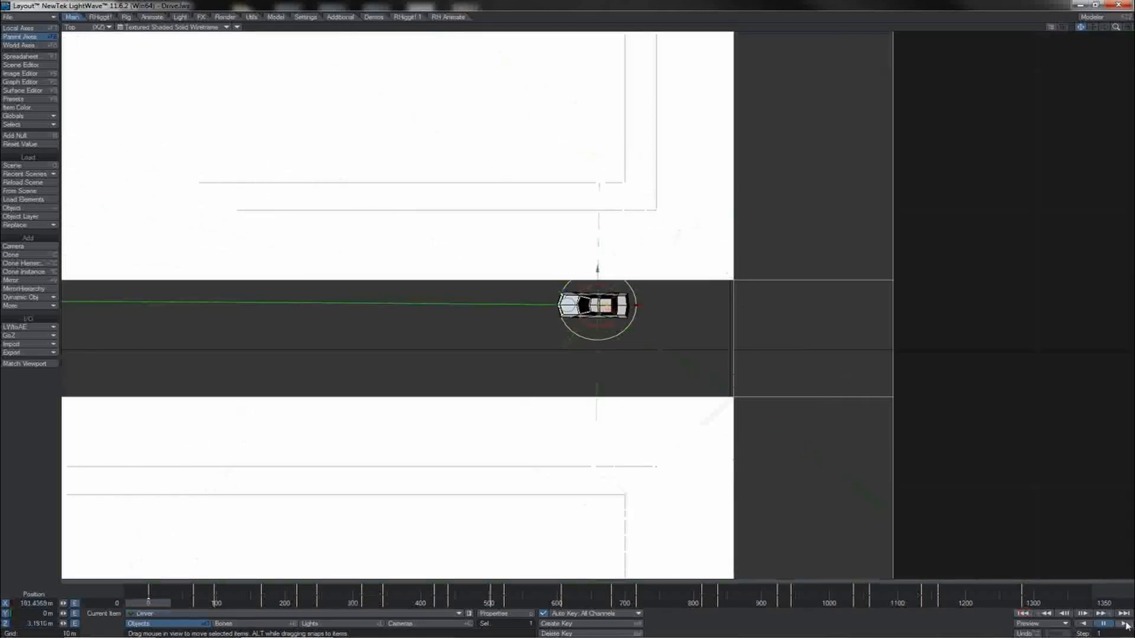
{"action": "left_click", "coordinate": [1125, 624]}
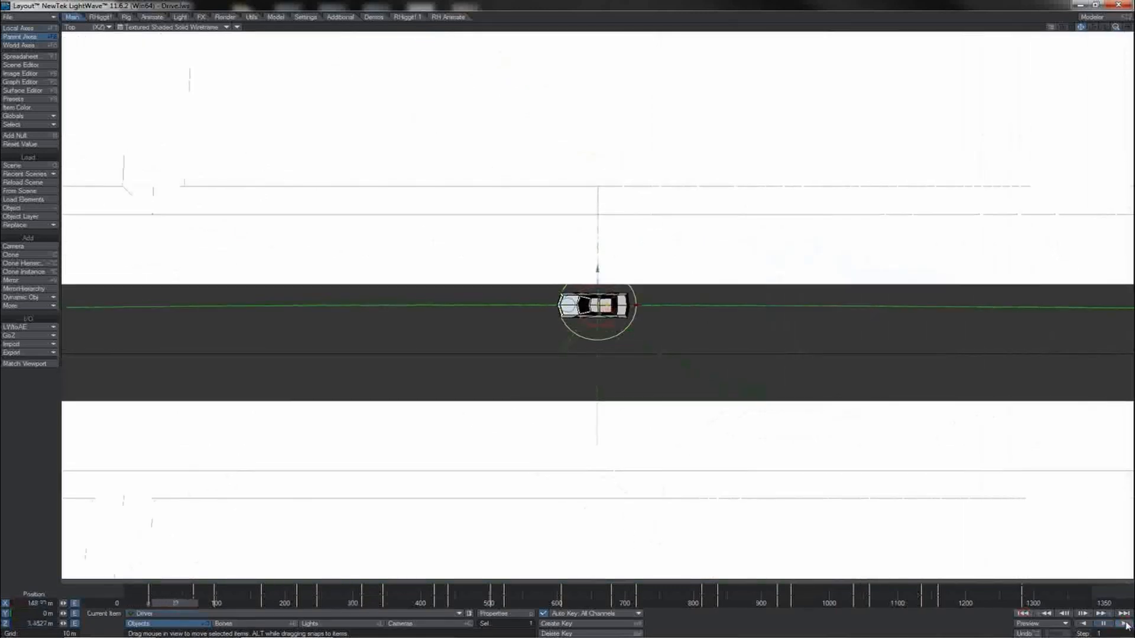
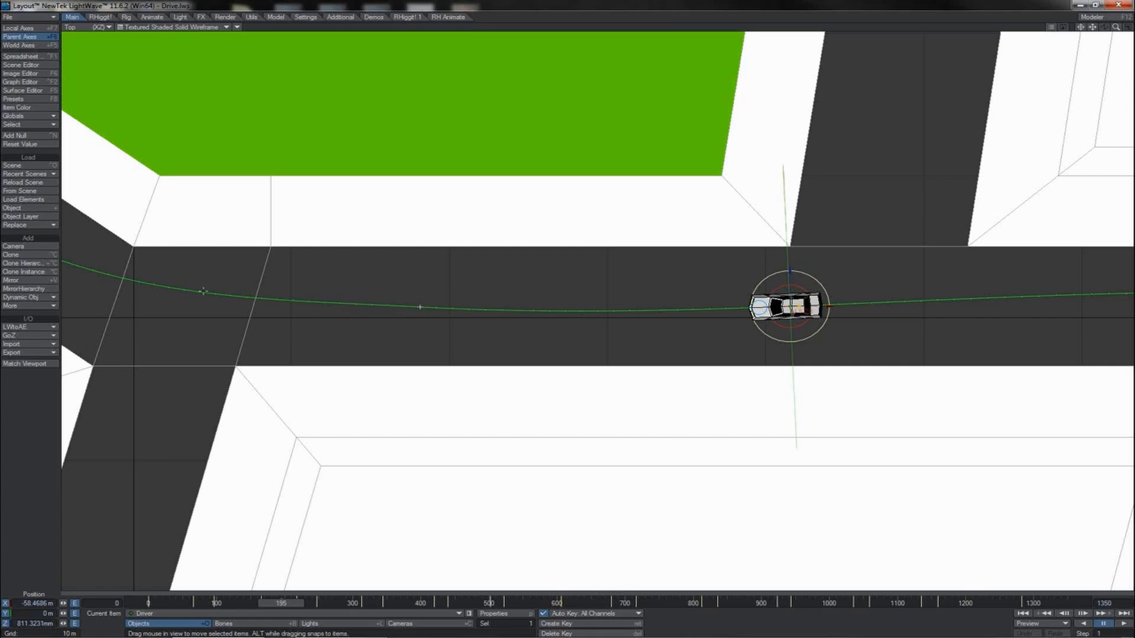
- Review the car's motion through the camera view around frames 195 to 202, and play the drive onward
{"action": "key", "text": "6"}
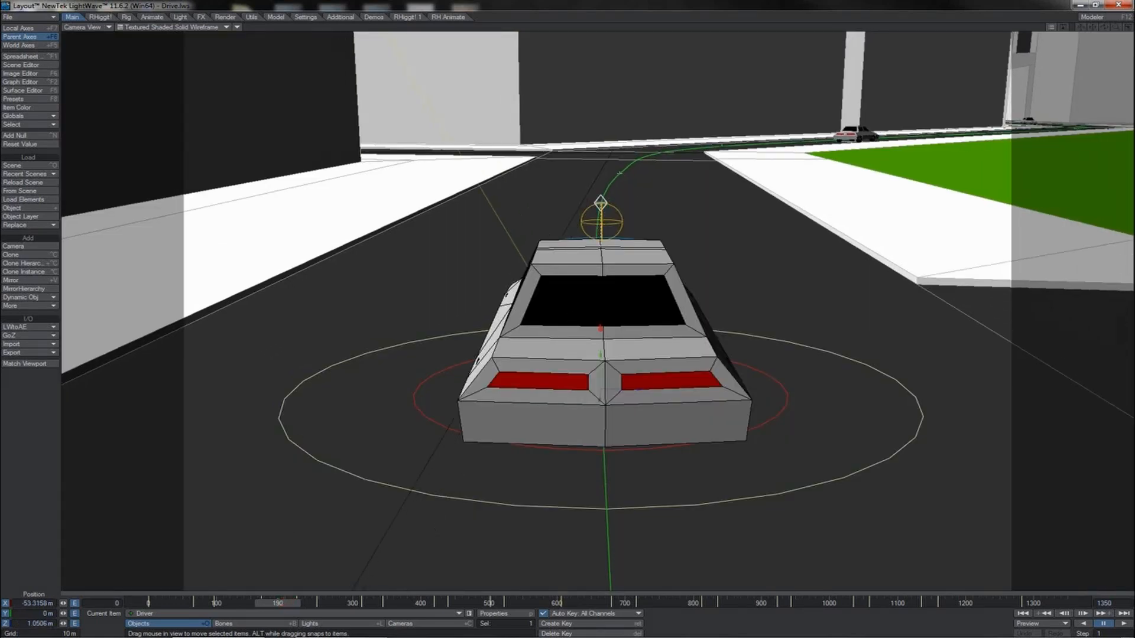
{"action": "key", "text": "Left"}
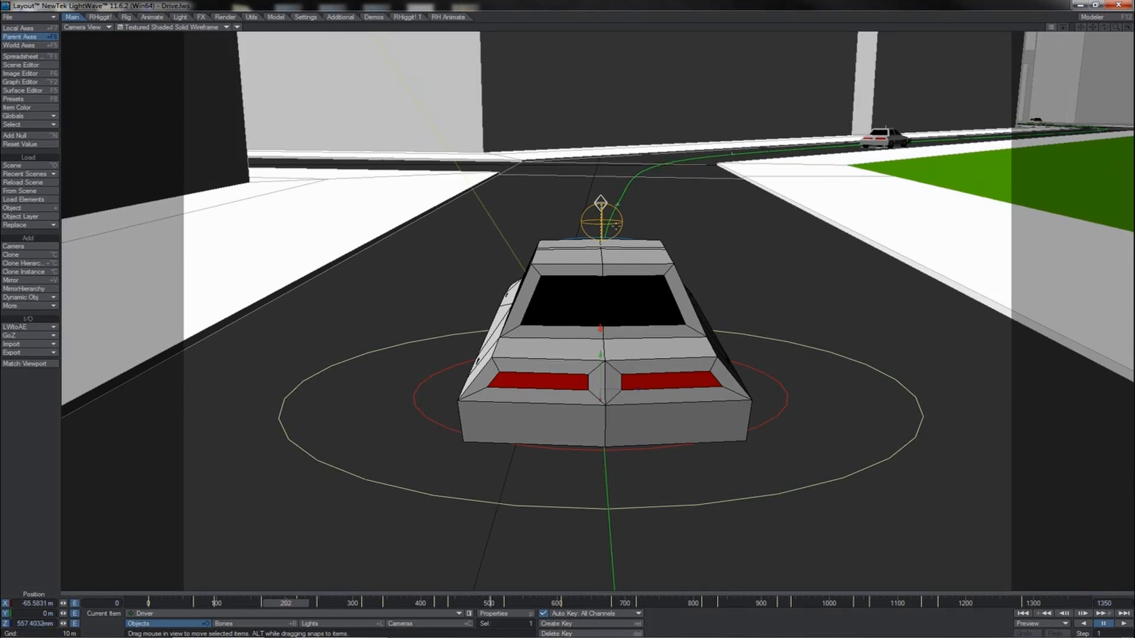
{"action": "left_click_drag", "start_coordinate": [296, 607], "coordinate": [291, 607]}
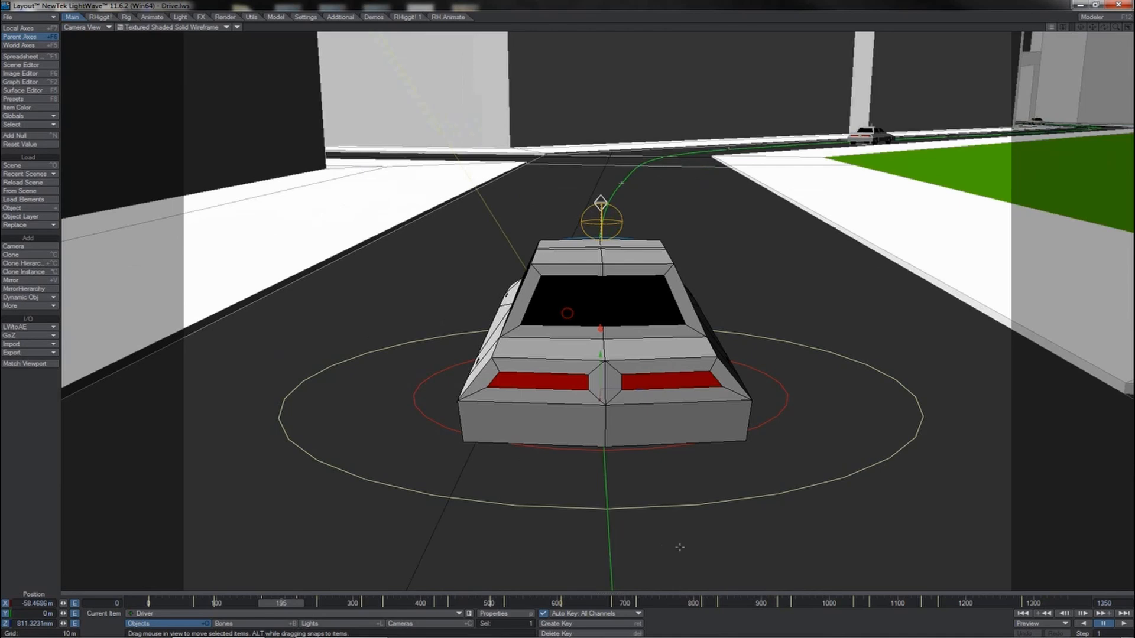
{"action": "left_click", "coordinate": [1124, 624]}
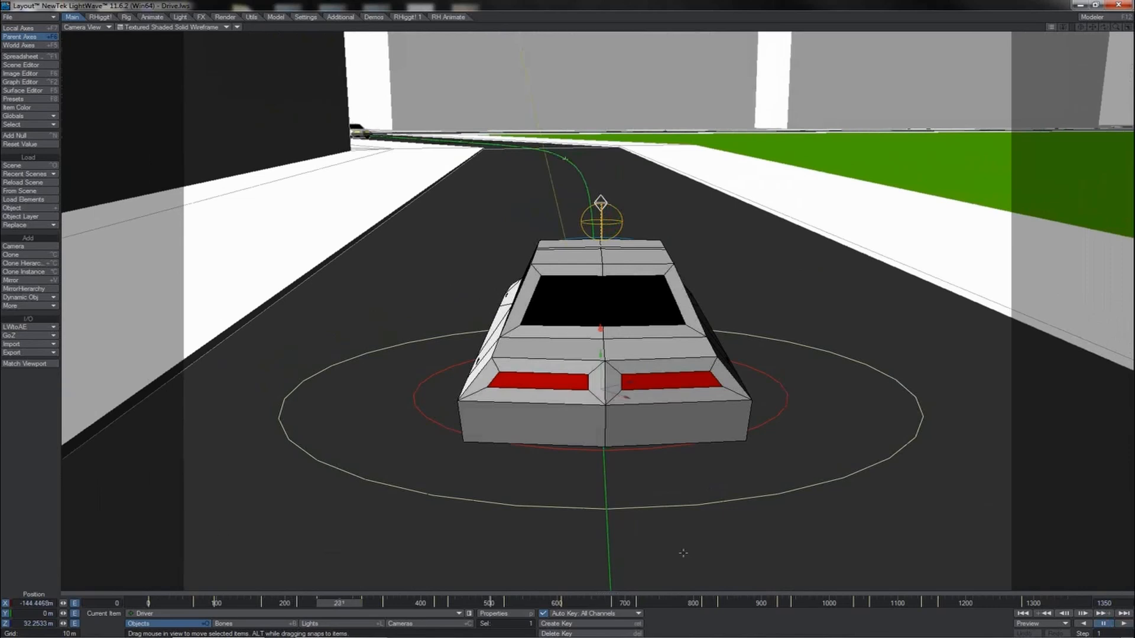
- Show the Driver's Position X and Position Z curves in the Graph Editor, and adjust the tension of the Z key at frame 218
{"action": "key", "text": "2"}
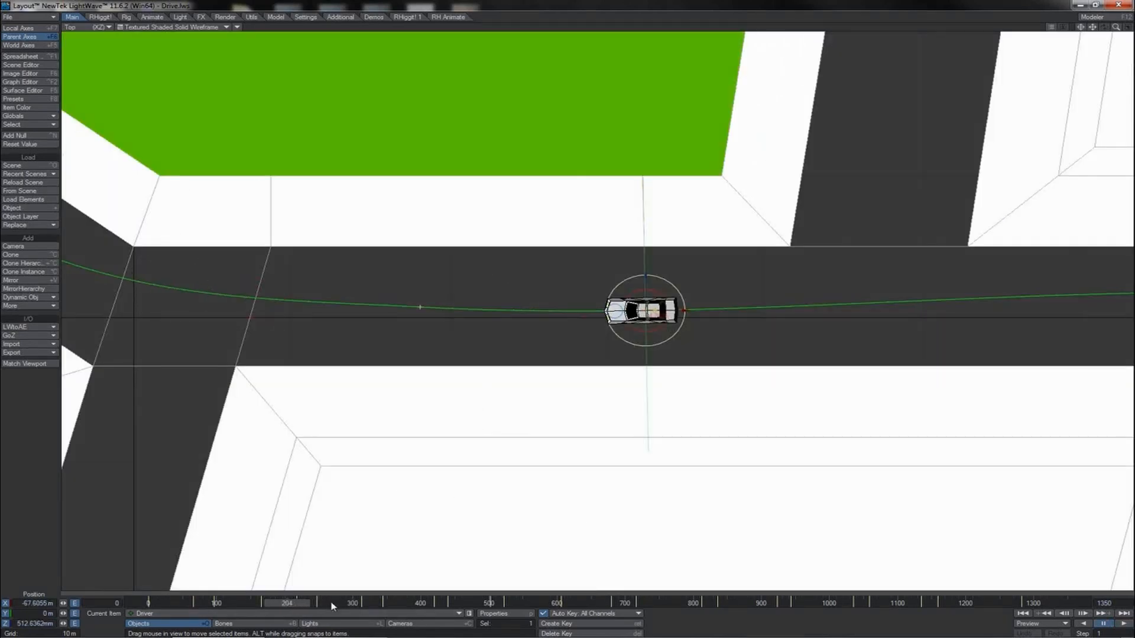
{"action": "key", "text": "ctrl+F2"}
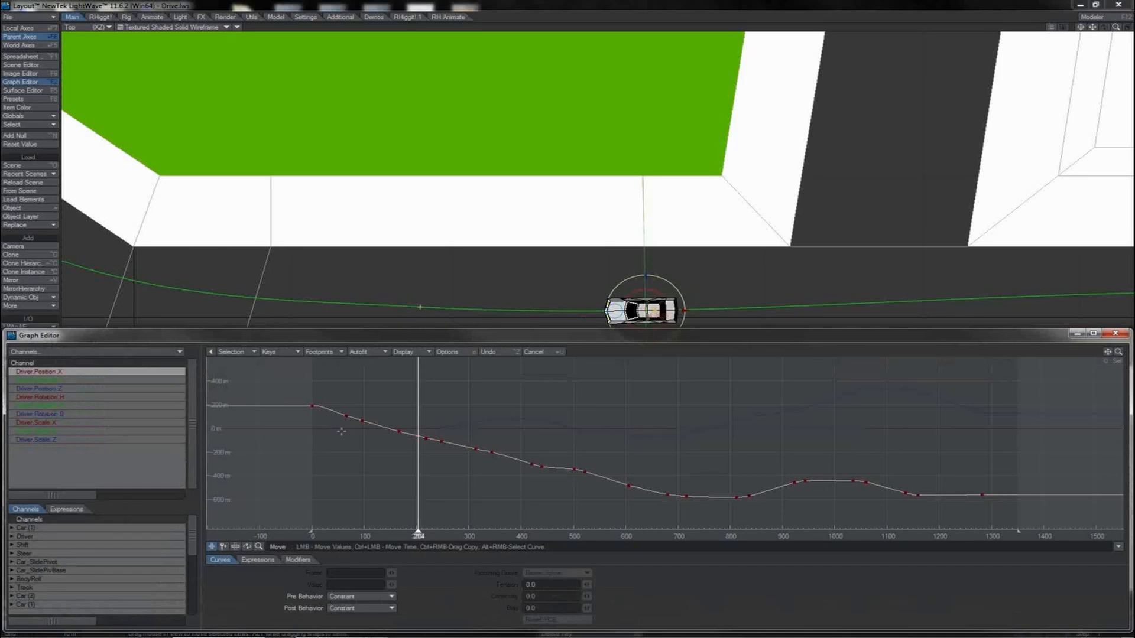
{"action": "left_click", "coordinate": [108, 389]}
{"action": "key", "text": "a"}
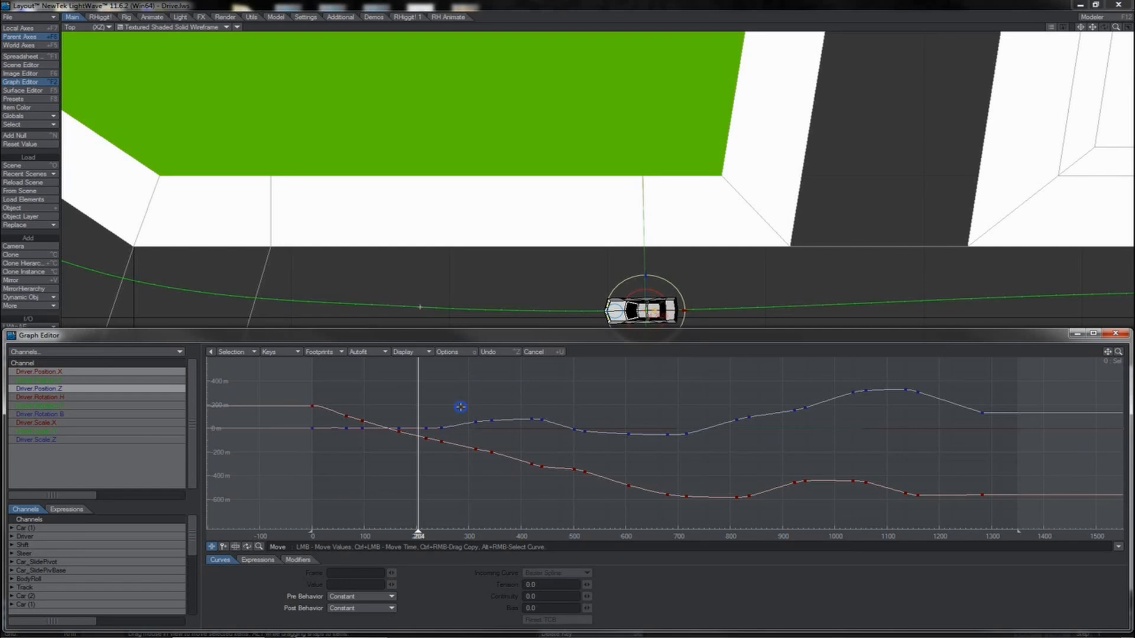
{"action": "left_click_drag", "start_coordinate": [361, 455], "coordinate": [362, 455]}
{"action": "key", "text": "shift+a"}
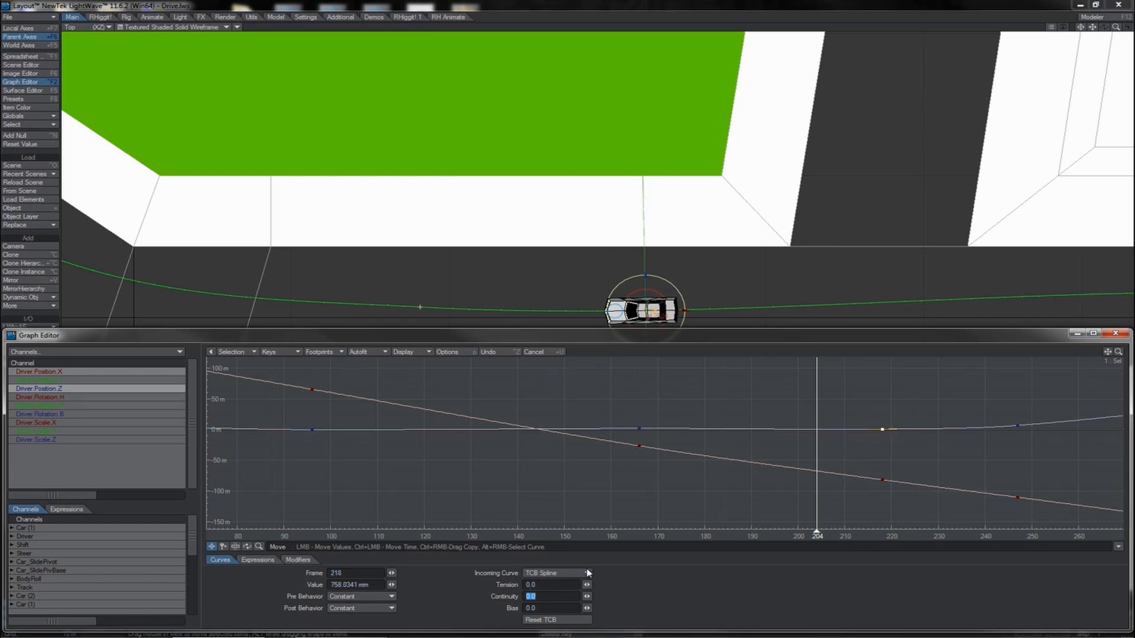
{"action": "mouse_move", "coordinate": [587, 585]}
{"action": "left_mouse_down"}
{"action": "mouse_move", "coordinate": [605, 584]}
{"action": "mouse_move", "coordinate": [583, 585]}
{"action": "left_mouse_up"}
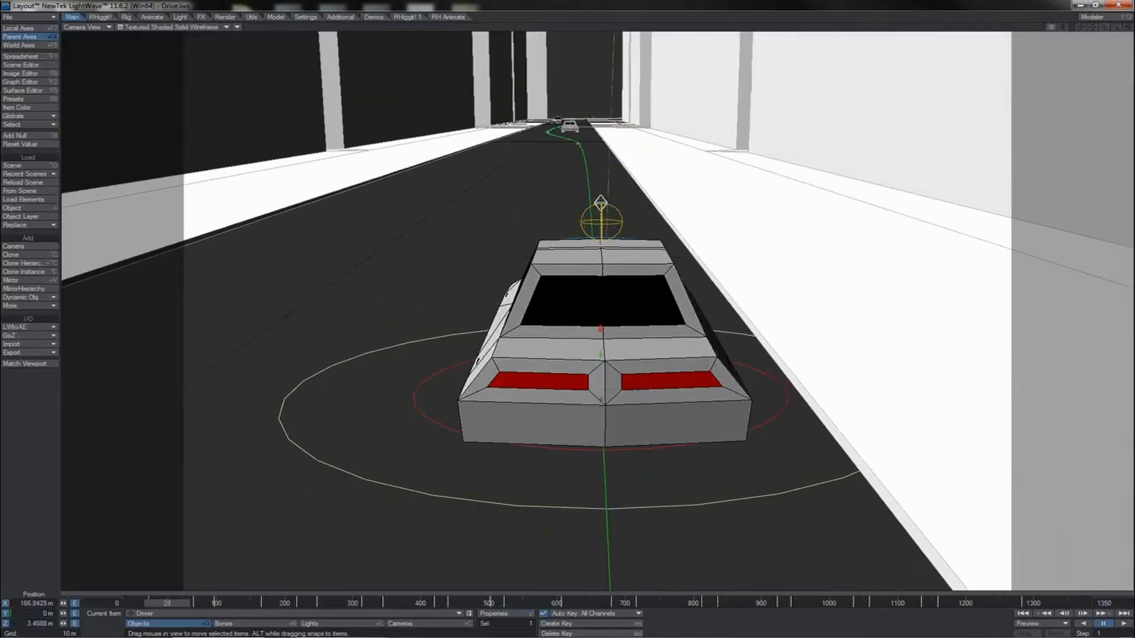
- Key the Shift control at its zero position at frame 180, before the car reaches the bend
{"action": "left_click_drag", "start_coordinate": [176, 604], "coordinate": [208, 604]}
{"action": "key", "text": "2"}
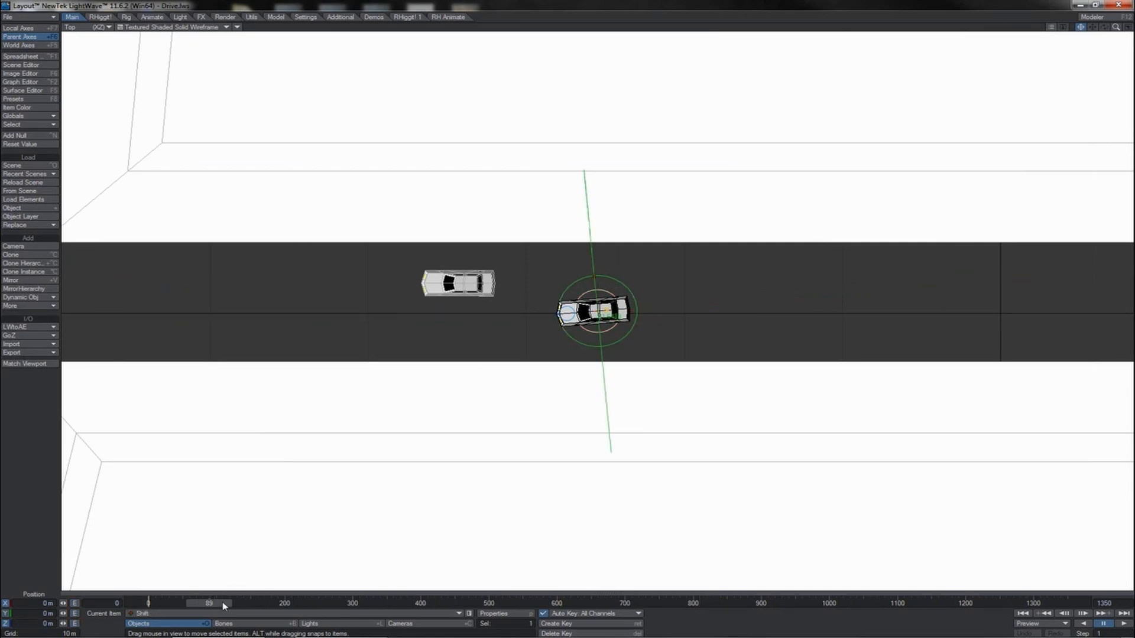
{"action": "left_click_drag", "start_coordinate": [223, 602], "coordinate": [269, 603]}
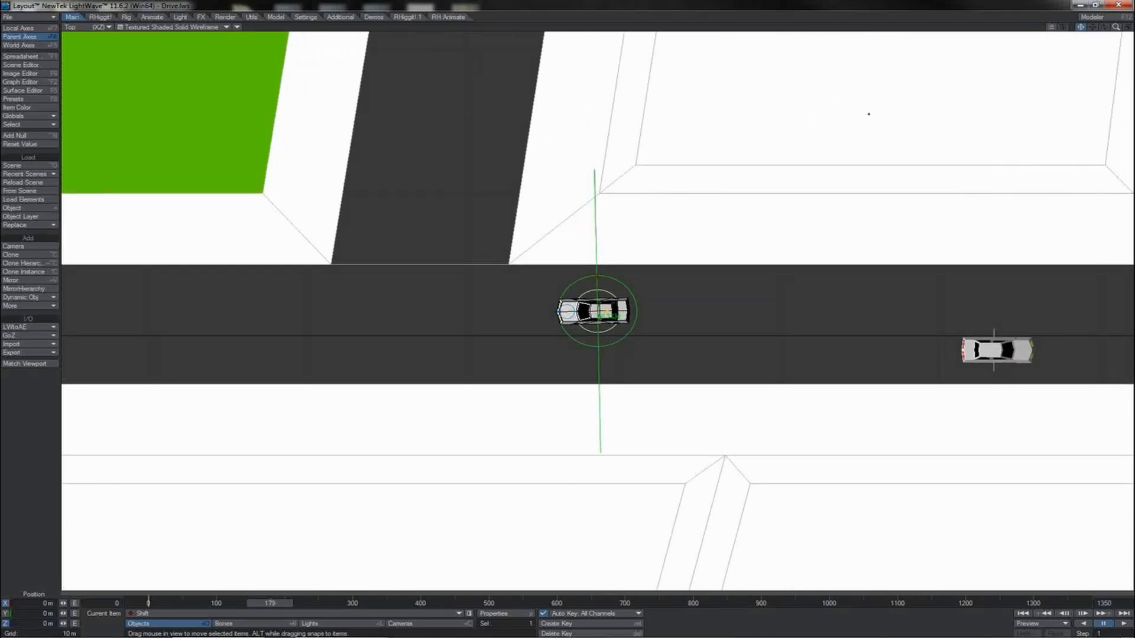
{"action": "mouse_move", "coordinate": [1118, 30]}
{"action": "left_mouse_down"}
{"action": "mouse_move", "coordinate": [1082, 30]}
{"action": "mouse_move", "coordinate": [1119, 31]}
{"action": "left_mouse_up"}
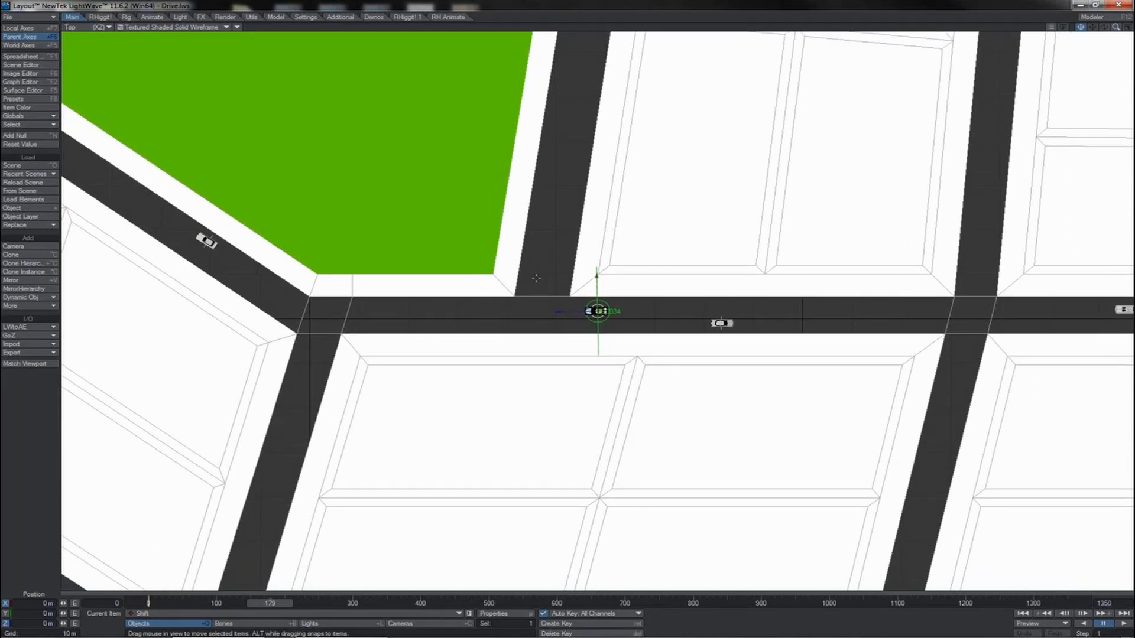
{"action": "key", "text": "Right"}
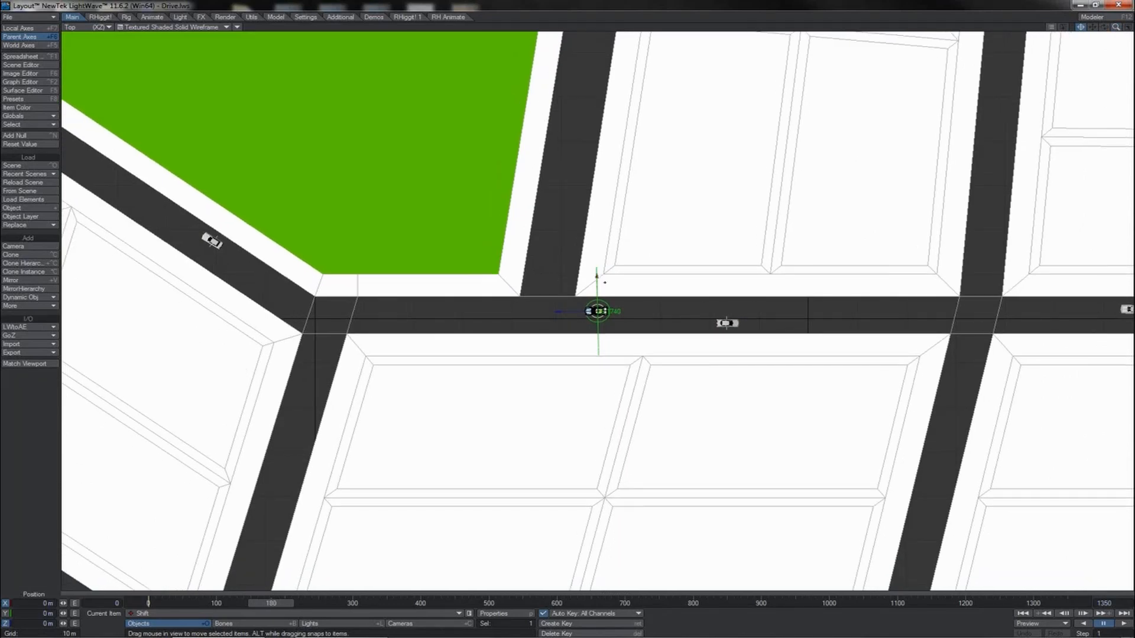
{"action": "key", "text": "Return"}
{"action": "key", "text": "Return"}
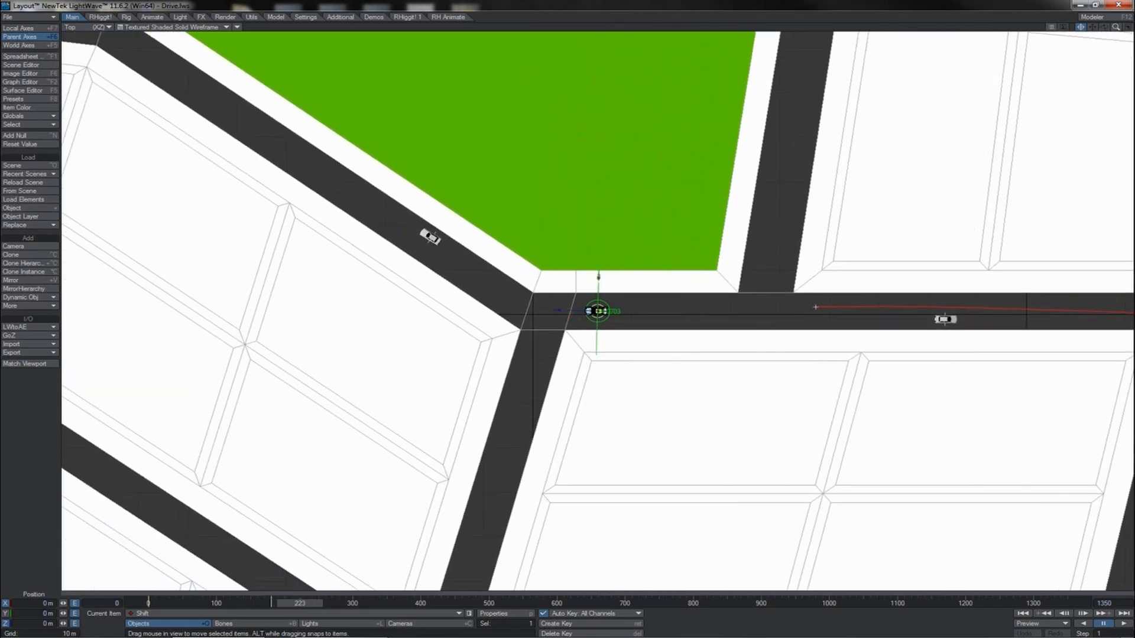
- Offset the Shift control to about -2.63 m on X at frame 223, and check the car's lane position through the bend
{"action": "left_click_drag", "start_coordinate": [599, 276], "coordinate": [598, 274]}
{"action": "left_click_drag", "start_coordinate": [1115, 29], "coordinate": [1101, 41]}
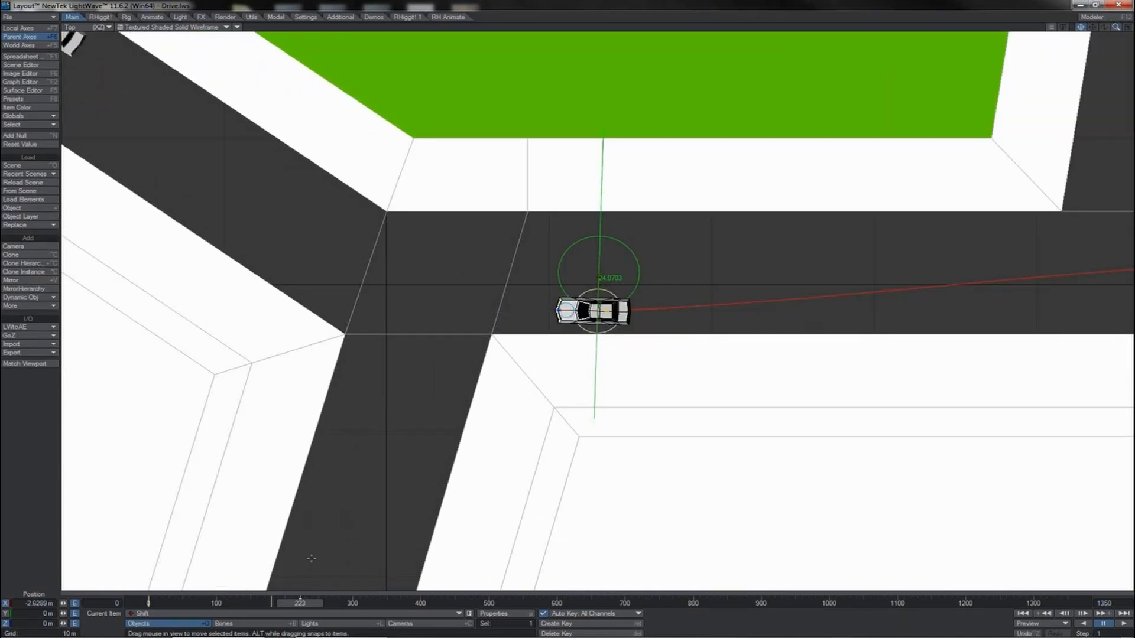
{"action": "mouse_move", "coordinate": [303, 602]}
{"action": "left_mouse_down"}
{"action": "mouse_move", "coordinate": [263, 602]}
{"action": "mouse_move", "coordinate": [334, 603]}
{"action": "mouse_move", "coordinate": [289, 603]}
{"action": "mouse_move", "coordinate": [300, 603]}
{"action": "left_mouse_up"}
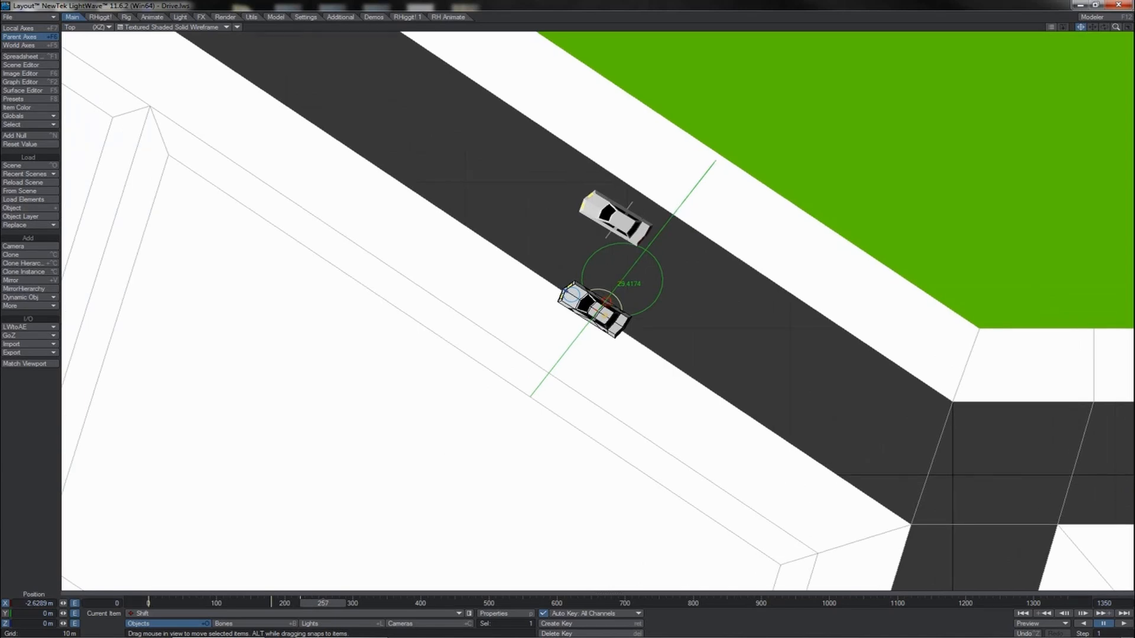
- Set the Shift control's X offset to about -1.65 m at frame 257 and about -3.32 m at frame 236, through the bend
{"action": "left_click_drag", "start_coordinate": [619, 285], "coordinate": [628, 273]}
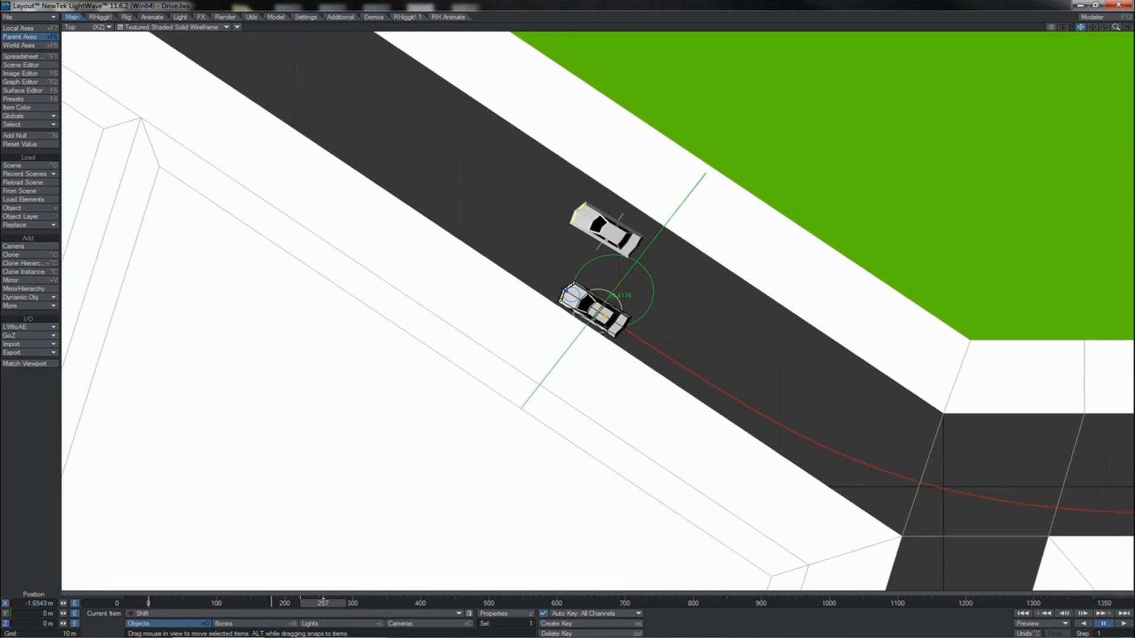
{"action": "left_click_drag", "start_coordinate": [323, 603], "coordinate": [310, 603]}
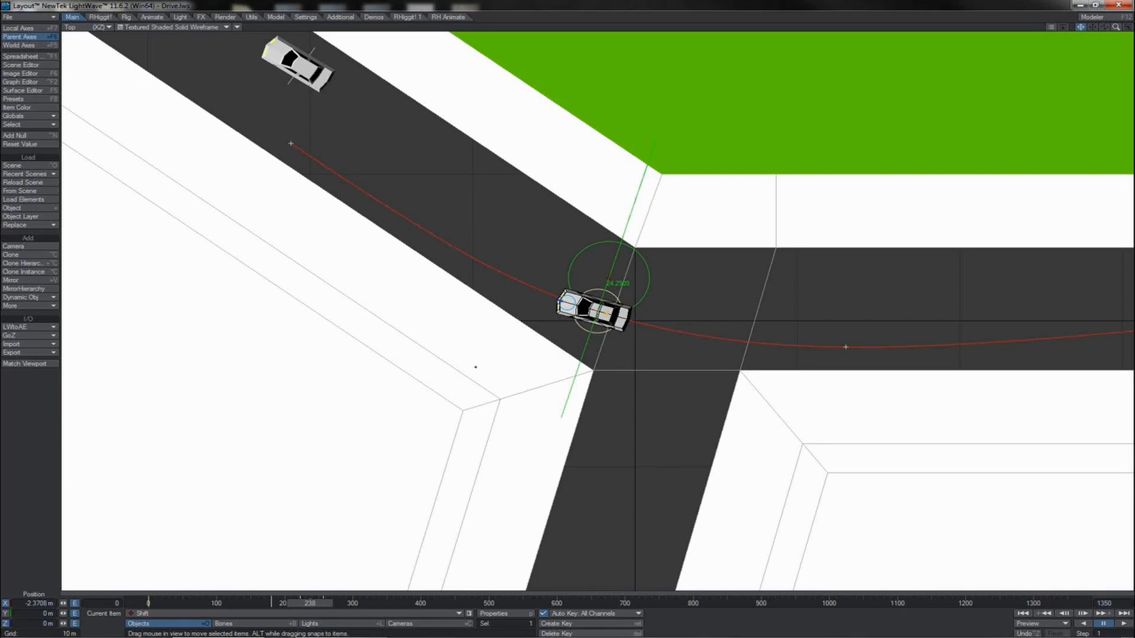
{"action": "key", "text": "Left"}
{"action": "key", "text": "Left"}
{"action": "key", "text": "Left"}
{"action": "key", "text": "Left"}
{"action": "key", "text": "Left"}
{"action": "key", "text": "Left"}
{"action": "key", "text": "Left"}
{"action": "key", "text": "Left"}
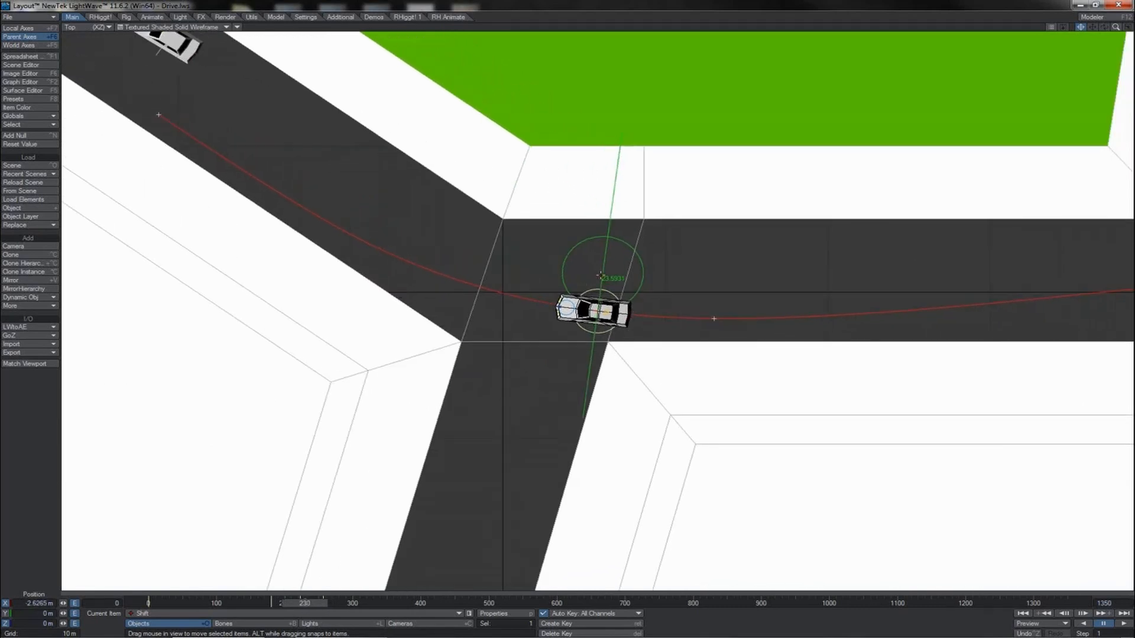
{"action": "key", "text": "Right"}
{"action": "key", "text": "Right"}
{"action": "key", "text": "Right"}
{"action": "key", "text": "Right"}
{"action": "key", "text": "Right"}
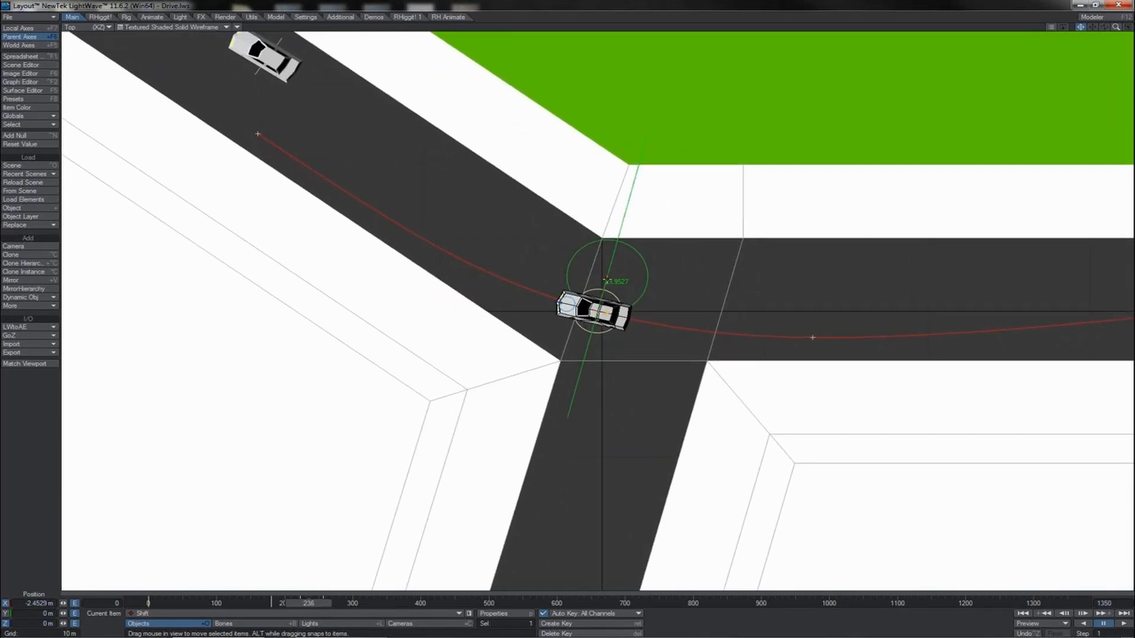
{"action": "left_click_drag", "start_coordinate": [607, 280], "coordinate": [603, 293]}
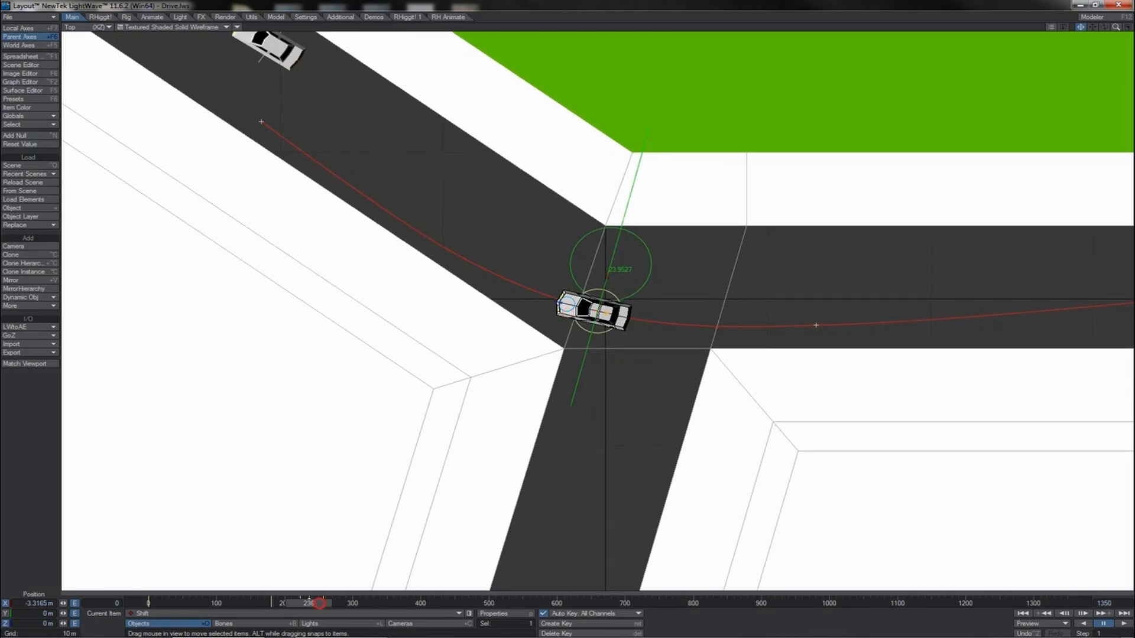
- Reset the Shift control to zero at frame 275, and offset it on X at frame 328 where the street bends
{"action": "mouse_move", "coordinate": [319, 604]}
{"action": "left_mouse_down"}
{"action": "mouse_move", "coordinate": [296, 604]}
{"action": "mouse_move", "coordinate": [365, 603]}
{"action": "mouse_move", "coordinate": [313, 604]}
{"action": "mouse_move", "coordinate": [336, 604]}
{"action": "mouse_move", "coordinate": [322, 607]}
{"action": "left_mouse_up"}
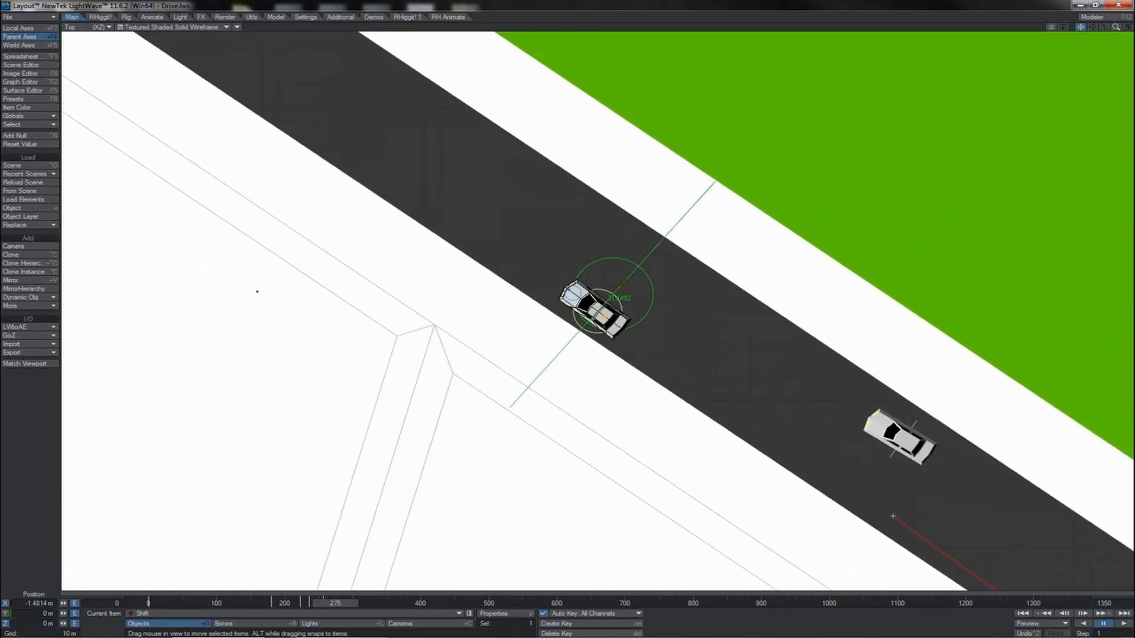
{"action": "left_click", "coordinate": [21, 144]}
{"action": "mouse_move", "coordinate": [335, 603]}
{"action": "left_mouse_down"}
{"action": "mouse_move", "coordinate": [288, 604]}
{"action": "mouse_move", "coordinate": [366, 604]}
{"action": "mouse_move", "coordinate": [341, 604]}
{"action": "mouse_move", "coordinate": [351, 604]}
{"action": "left_mouse_up"}
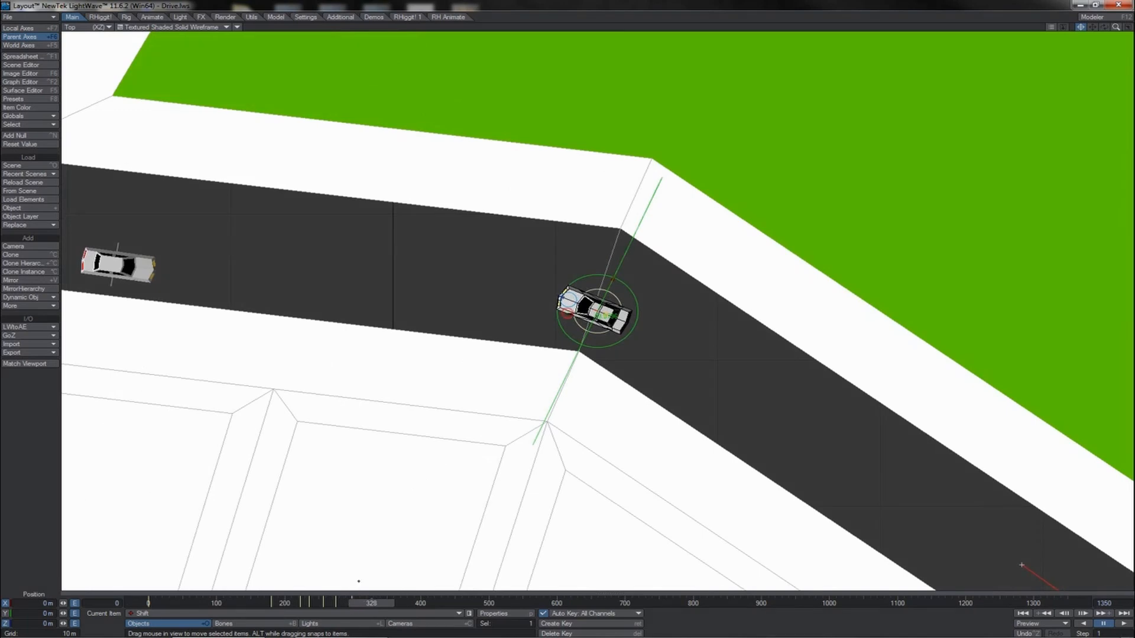
{"action": "left_click_drag", "start_coordinate": [613, 285], "coordinate": [626, 291]}
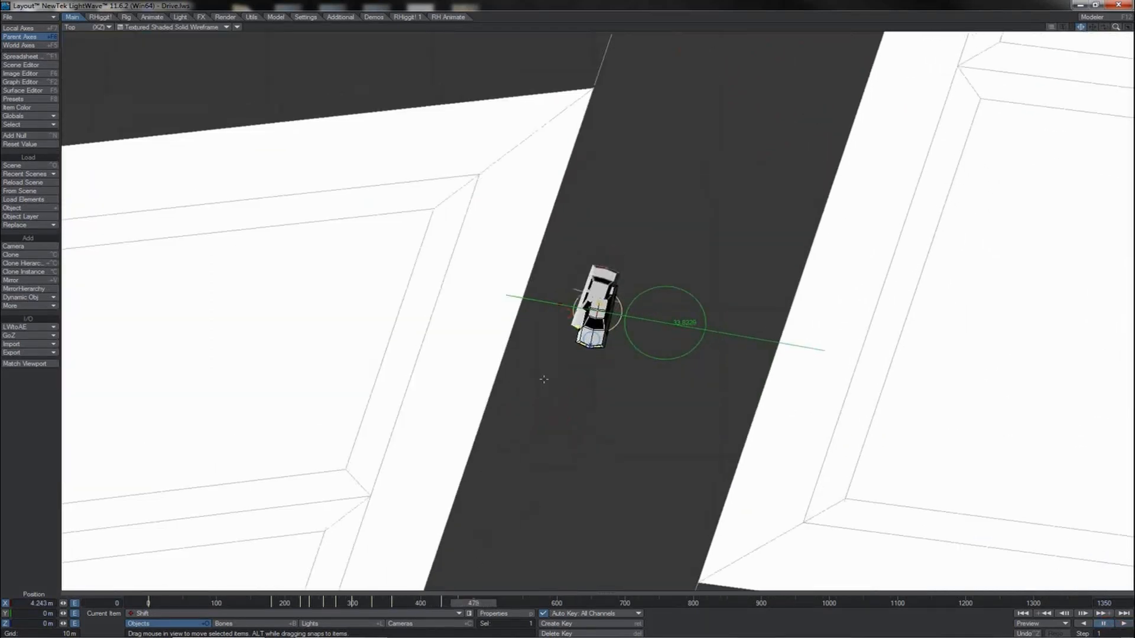
- Offset the Shift control to about 863 mm on X near frame 478 to clear the other car, and key that value at frame 499
{"action": "left_click_drag", "start_coordinate": [561, 303], "coordinate": [524, 281]}
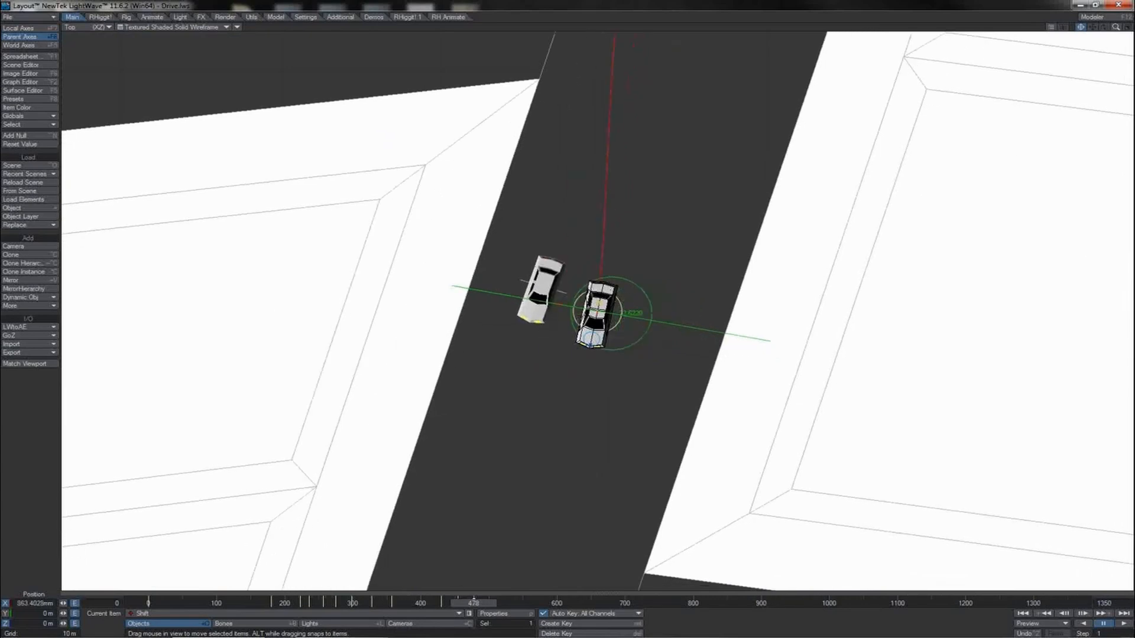
{"action": "mouse_move", "coordinate": [474, 603]}
{"action": "left_mouse_down"}
{"action": "mouse_move", "coordinate": [502, 603]}
{"action": "mouse_move", "coordinate": [488, 604]}
{"action": "left_mouse_up"}
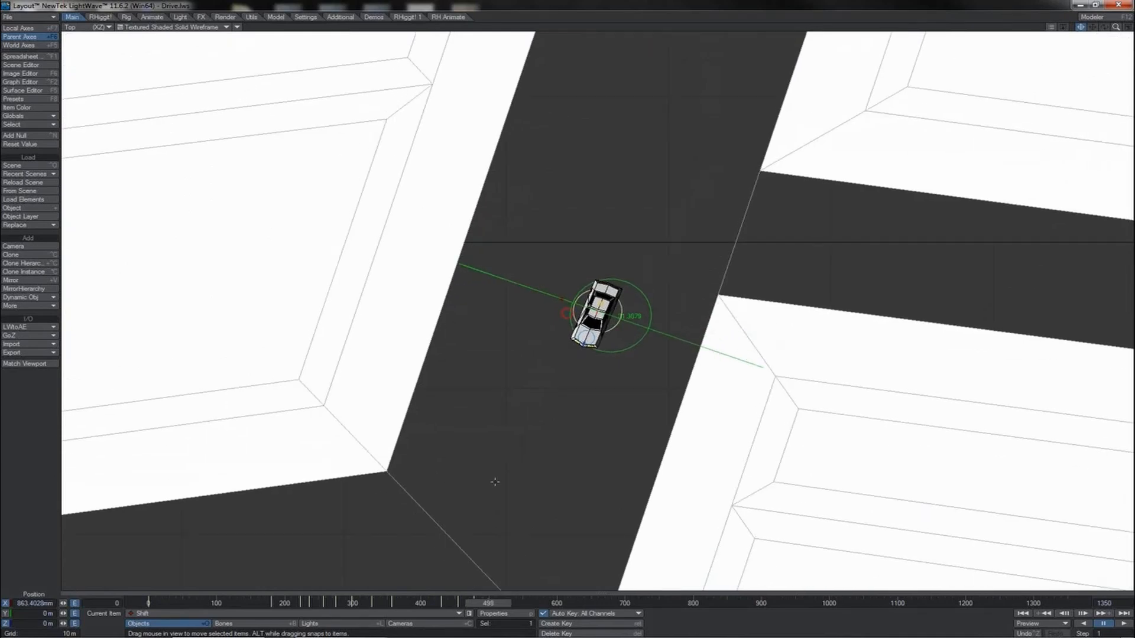
{"action": "key", "text": "Return"}
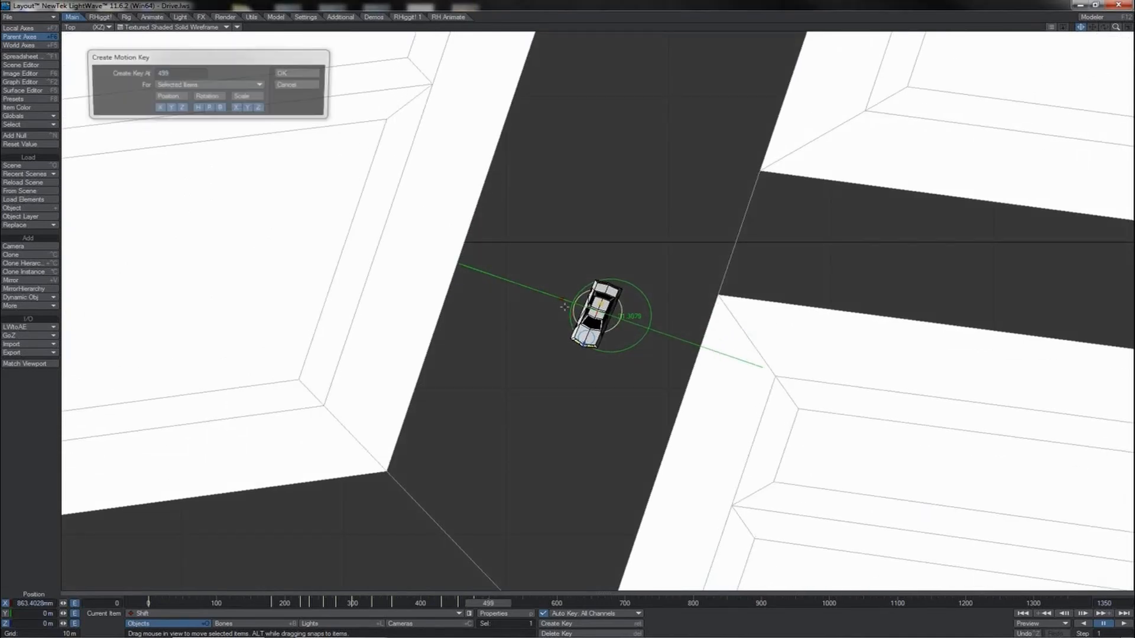
{"action": "key", "text": "Return"}
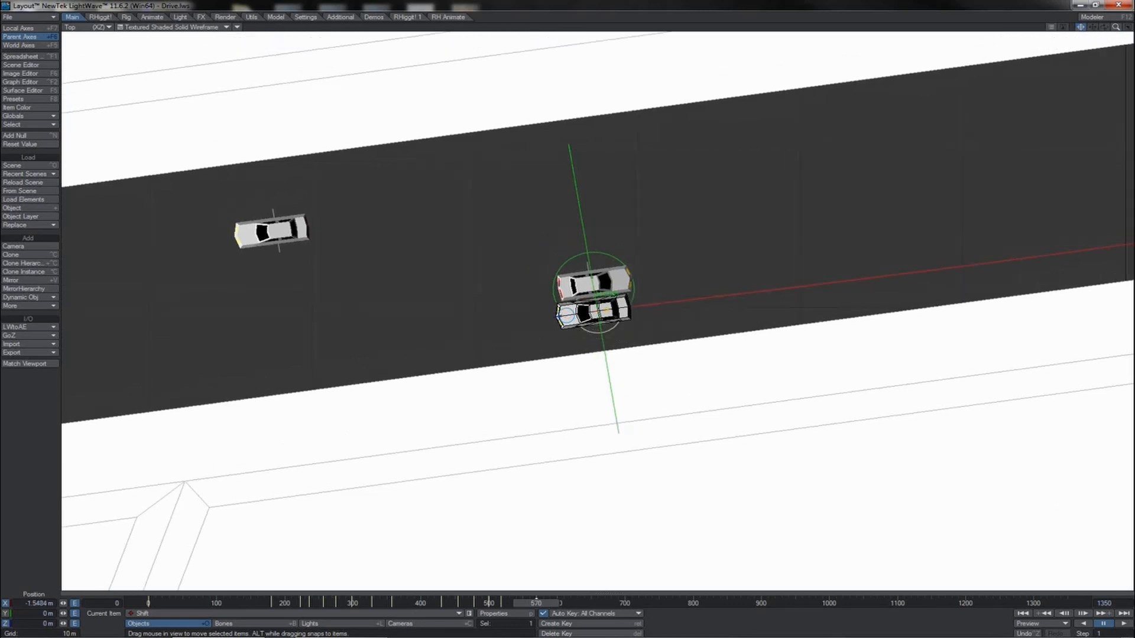
- Adjust the Shift offset at frame 570, swing it to about 2.42 m at frame 583, and offset it at frames 672 and 705 for the turn
{"action": "left_click_drag", "start_coordinate": [592, 276], "coordinate": [592, 279]}
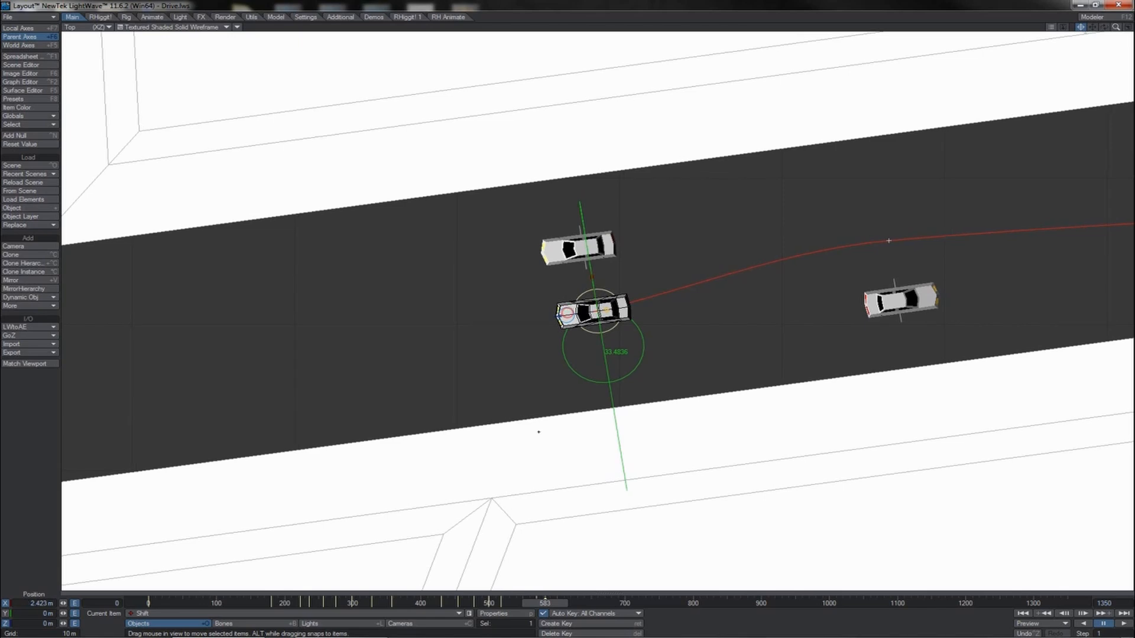
{"action": "mouse_move", "coordinate": [541, 604]}
{"action": "left_mouse_down"}
{"action": "mouse_move", "coordinate": [505, 604]}
{"action": "mouse_move", "coordinate": [539, 603]}
{"action": "left_mouse_up"}
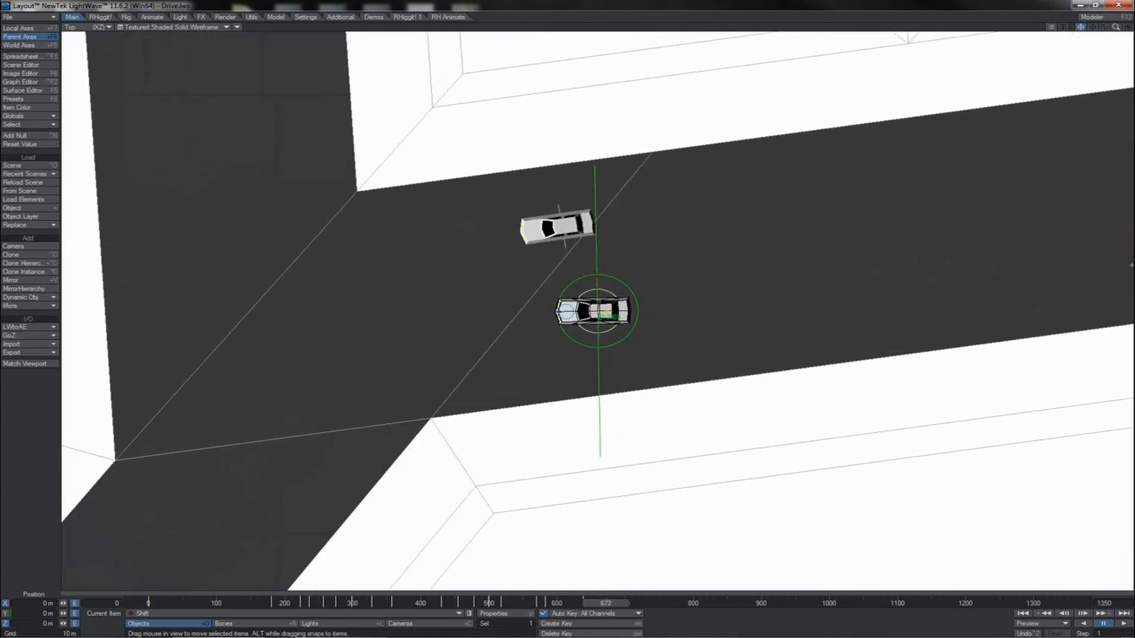
{"action": "left_click_drag", "start_coordinate": [586, 275], "coordinate": [585, 257]}
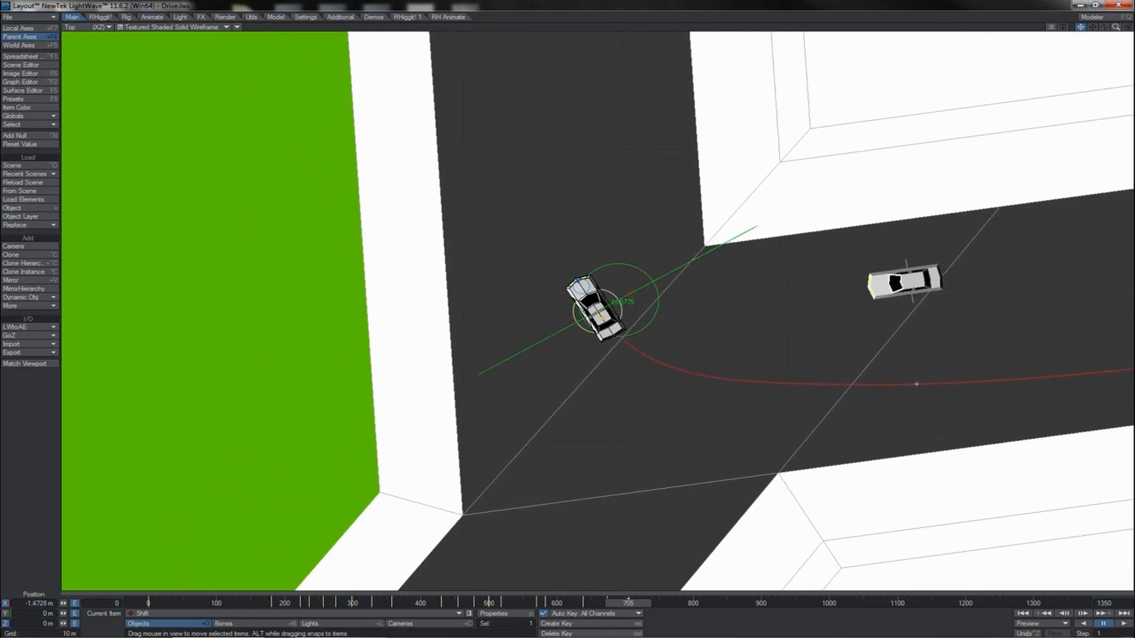
{"action": "left_click_drag", "start_coordinate": [632, 294], "coordinate": [625, 297]}
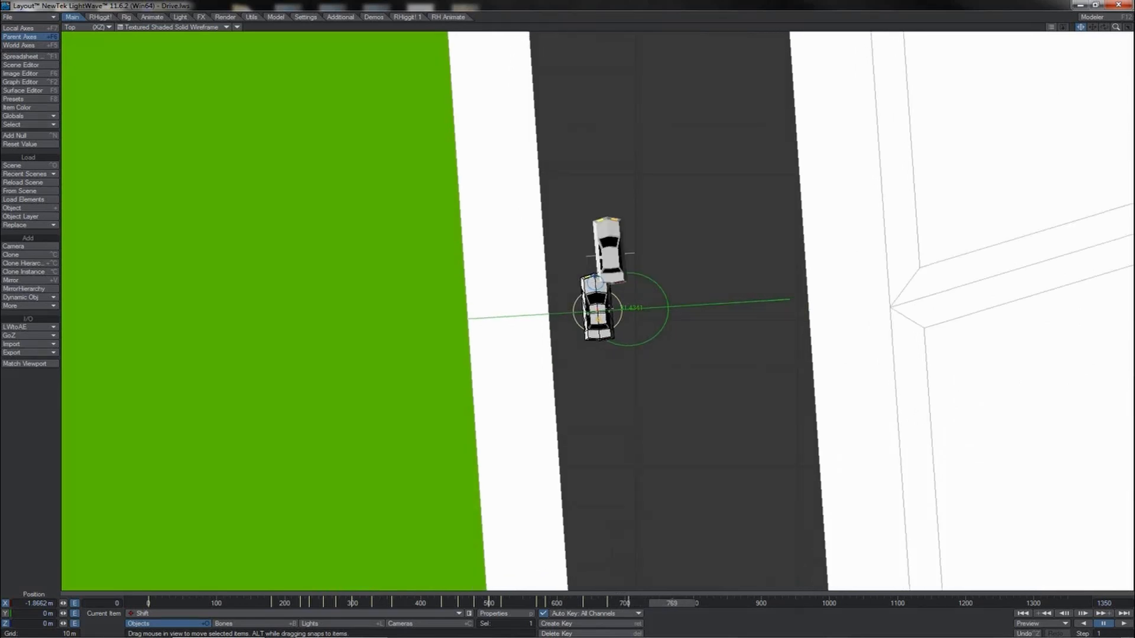
- Weave the car by shifting it on X to about 4.34 m at frame 769, -4.2 m at frame 813 and near zero at frame 841
{"action": "left_click_drag", "start_coordinate": [613, 309], "coordinate": [682, 305]}
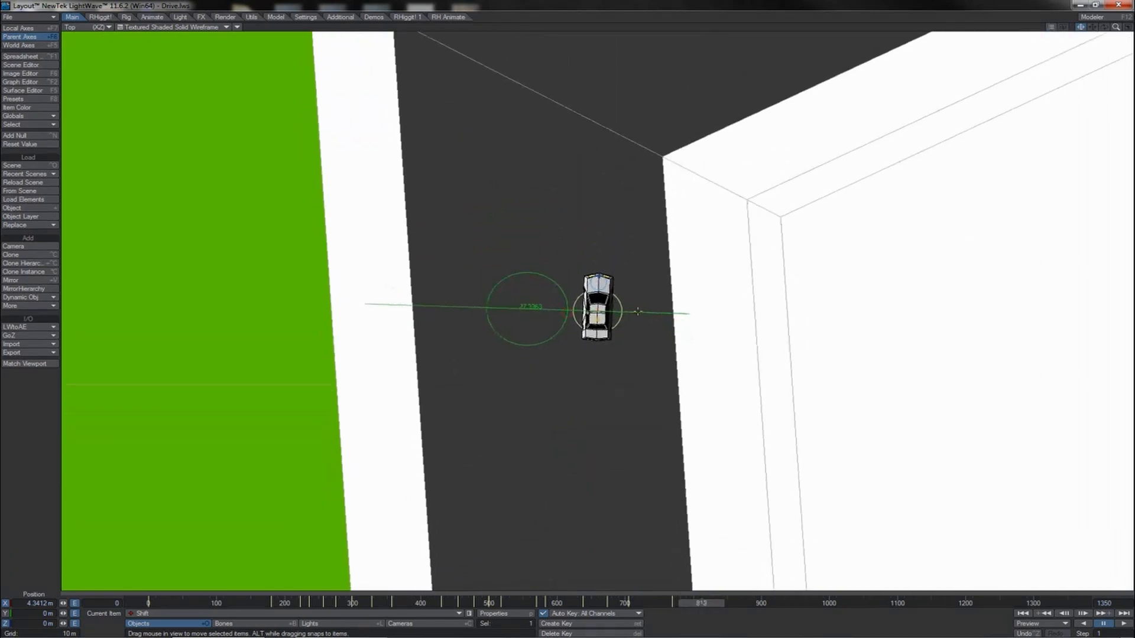
{"action": "left_click_drag", "start_coordinate": [638, 310], "coordinate": [533, 311]}
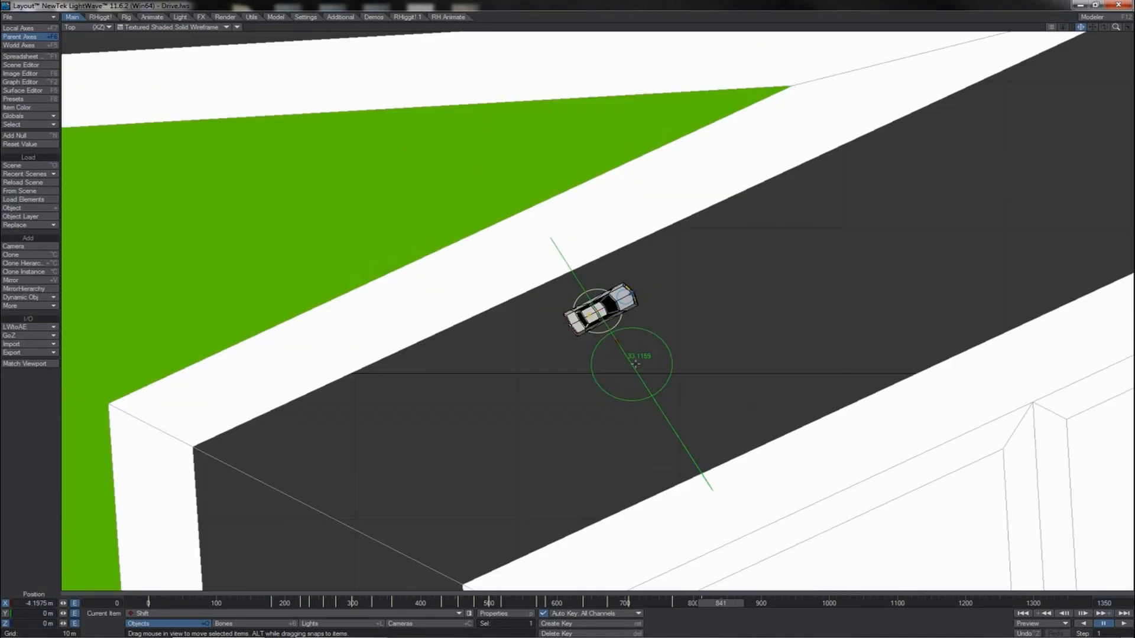
{"action": "left_click_drag", "start_coordinate": [616, 344], "coordinate": [649, 394]}
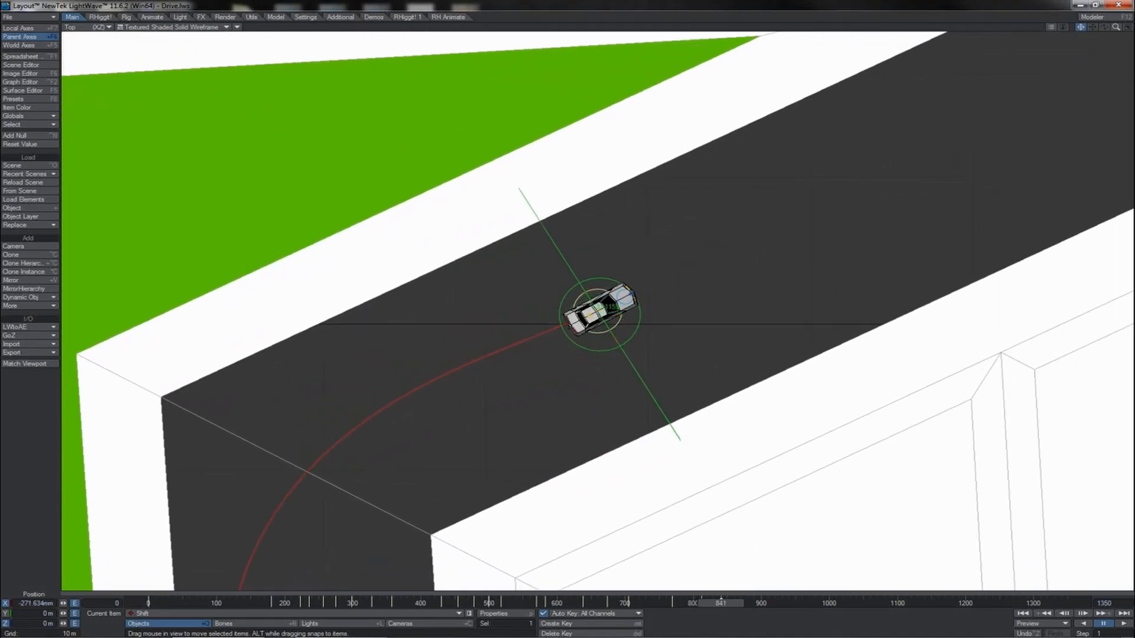
- Offset the Shift control on X to about 4.78 m at frame 944 and about -7.23 m at frame 913, around the junction
{"action": "left_click_drag", "start_coordinate": [724, 608], "coordinate": [791, 609]}
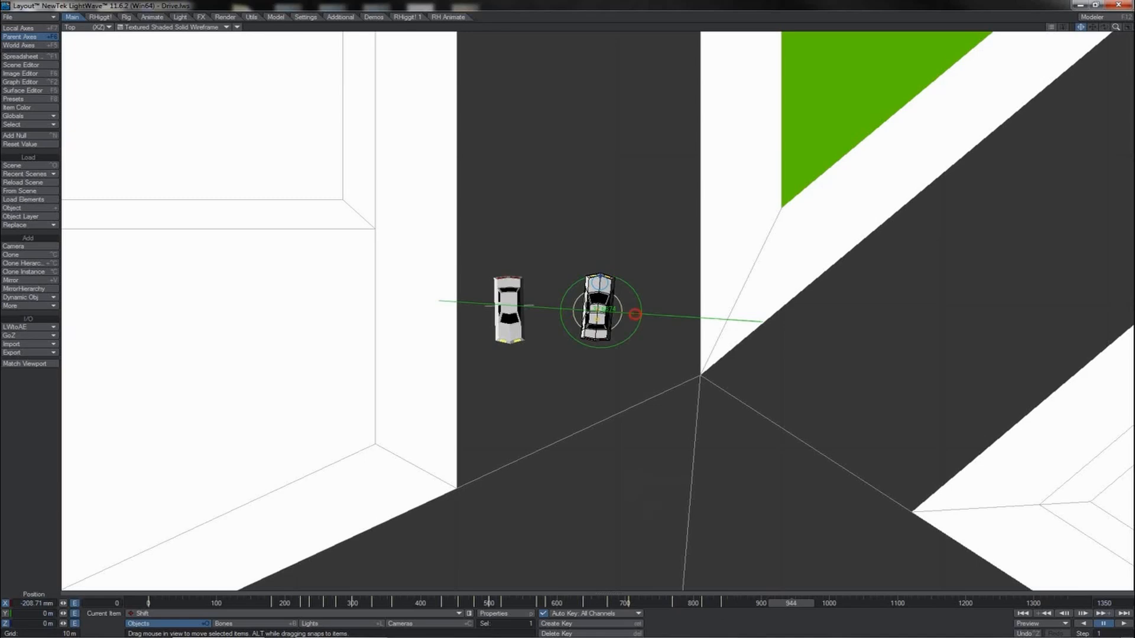
{"action": "left_click_drag", "start_coordinate": [635, 313], "coordinate": [716, 314]}
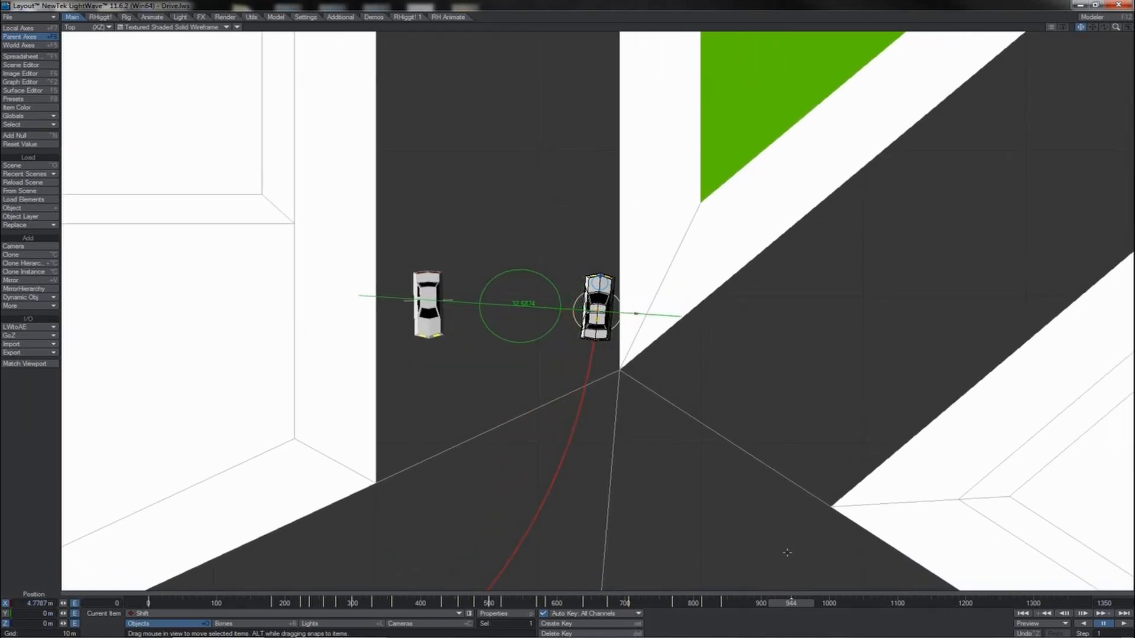
{"action": "left_click_drag", "start_coordinate": [781, 603], "coordinate": [770, 603]}
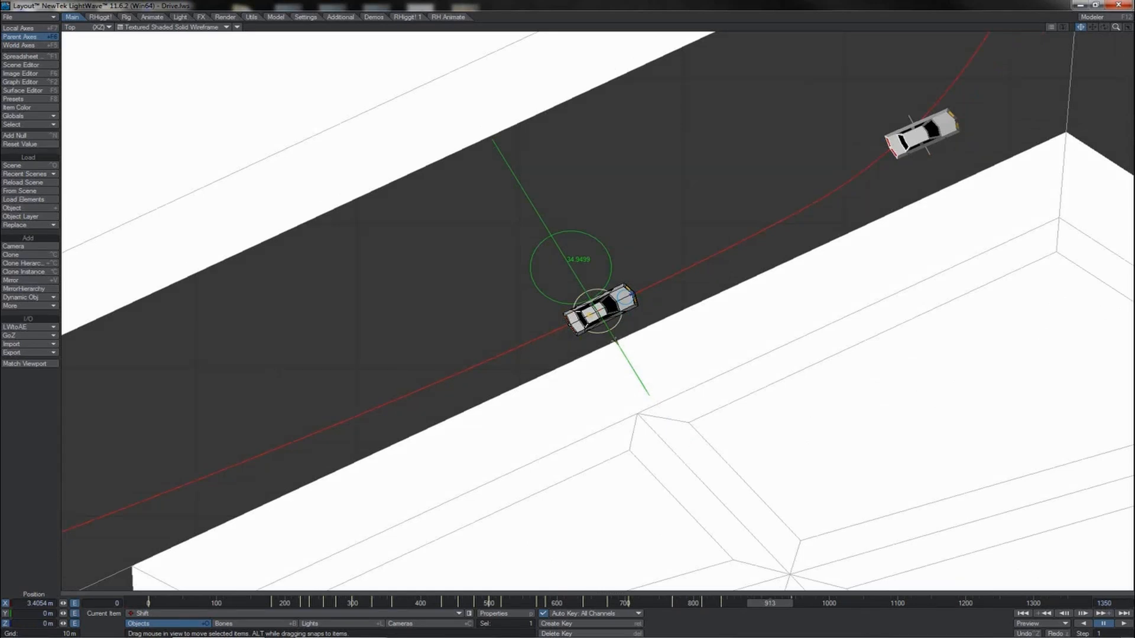
{"action": "left_click_drag", "start_coordinate": [597, 314], "coordinate": [433, 314]}
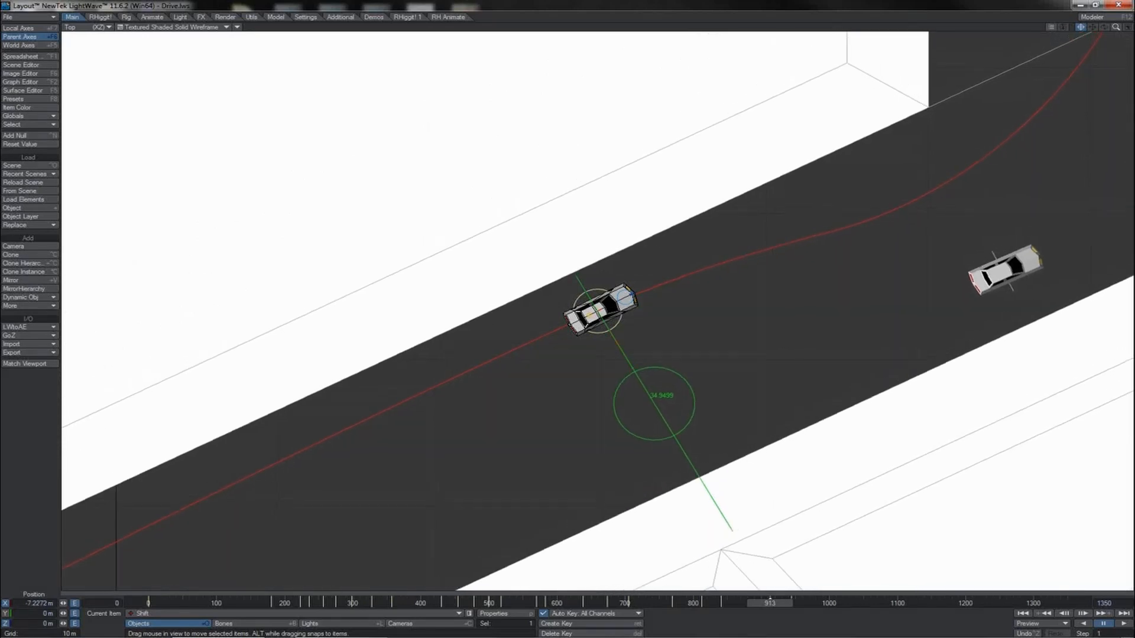
- Set the Shift control's X offset to about -5.4 m at frame 929, and delete the preceding key at frame 913
{"action": "mouse_move", "coordinate": [779, 605]}
{"action": "left_mouse_down"}
{"action": "mouse_move", "coordinate": [752, 605]}
{"action": "mouse_move", "coordinate": [801, 605]}
{"action": "mouse_move", "coordinate": [790, 605]}
{"action": "left_mouse_up"}
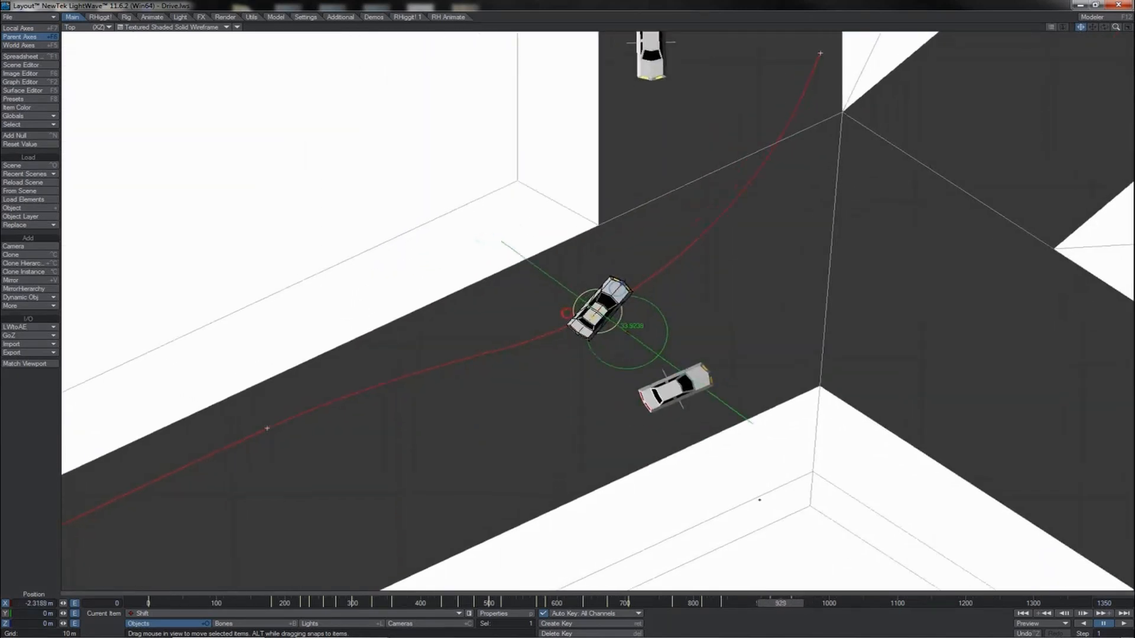
{"action": "left_click_drag", "start_coordinate": [568, 313], "coordinate": [528, 284]}
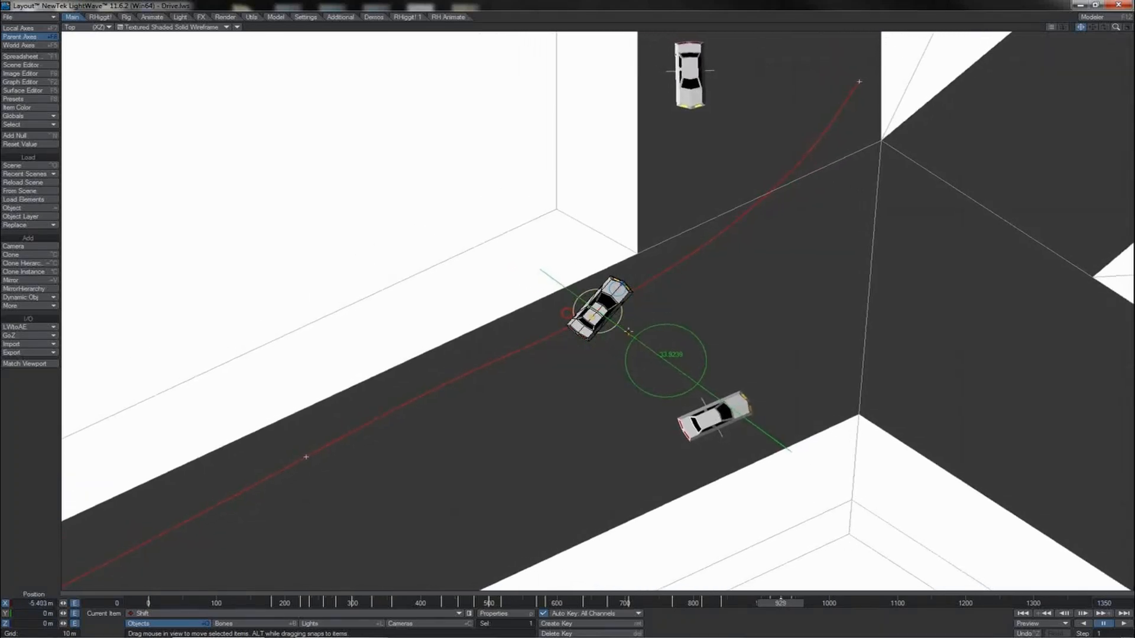
{"action": "key", "text": "shift+Left"}
{"action": "key", "text": "Delete"}
{"action": "key", "text": "Return"}
- Offset the Shift control to about -657 mm on X at frame 1002, and shift the car sideways at frame 1055 in the turn
{"action": "left_click_drag", "start_coordinate": [770, 604], "coordinate": [839, 604]}
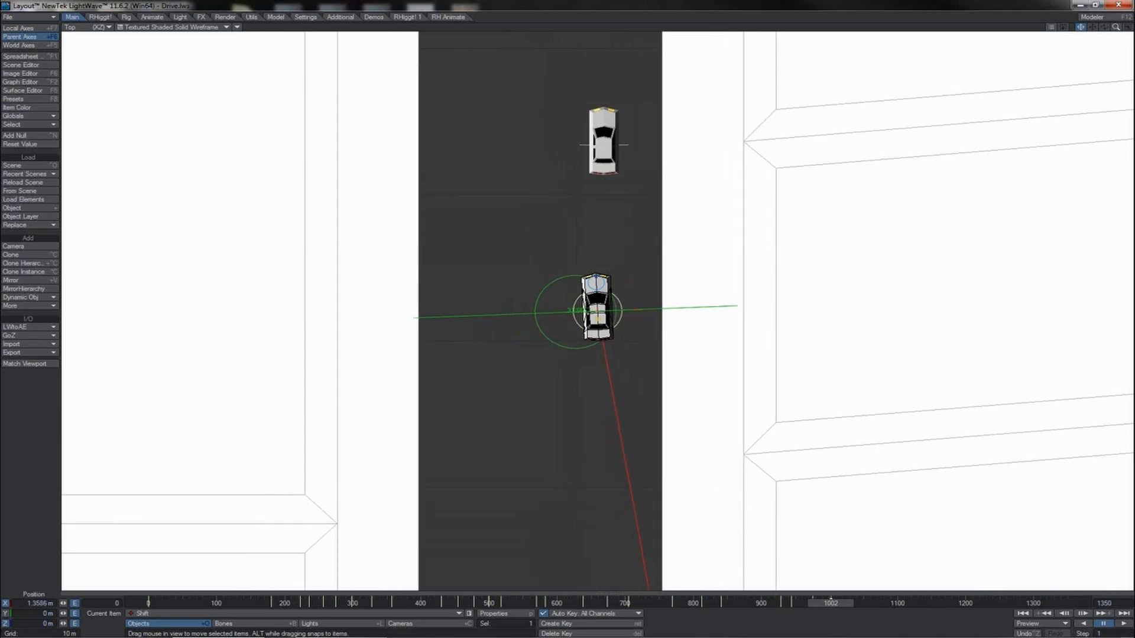
{"action": "left_click_drag", "start_coordinate": [575, 313], "coordinate": [567, 313]}
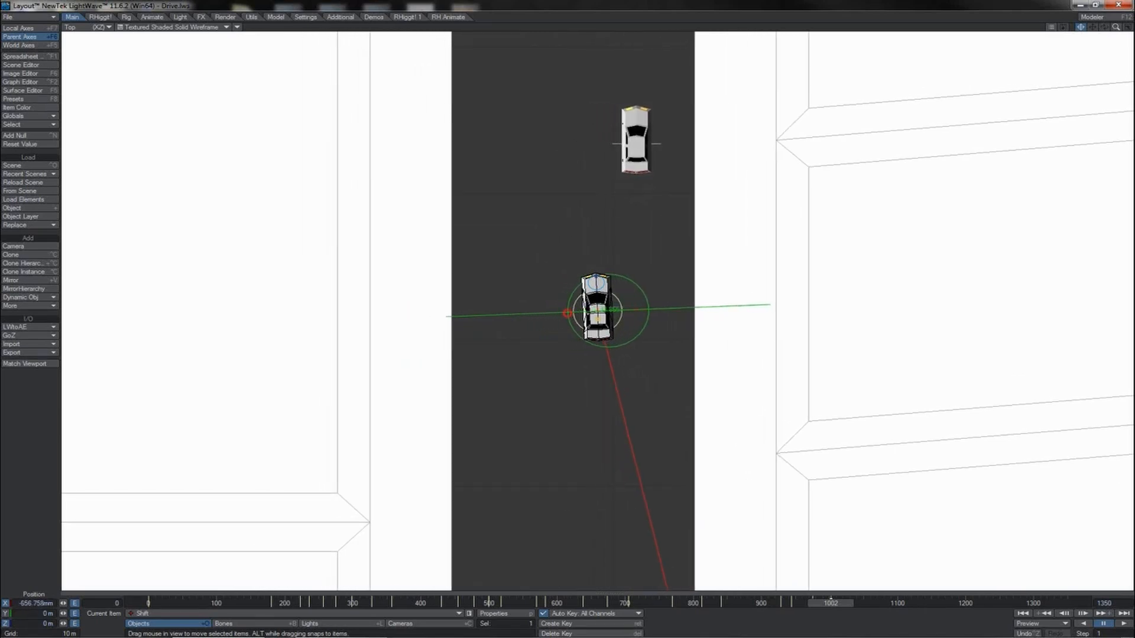
{"action": "mouse_move", "coordinate": [830, 604]}
{"action": "left_mouse_down"}
{"action": "mouse_move", "coordinate": [810, 604]}
{"action": "mouse_move", "coordinate": [851, 604]}
{"action": "left_mouse_up"}
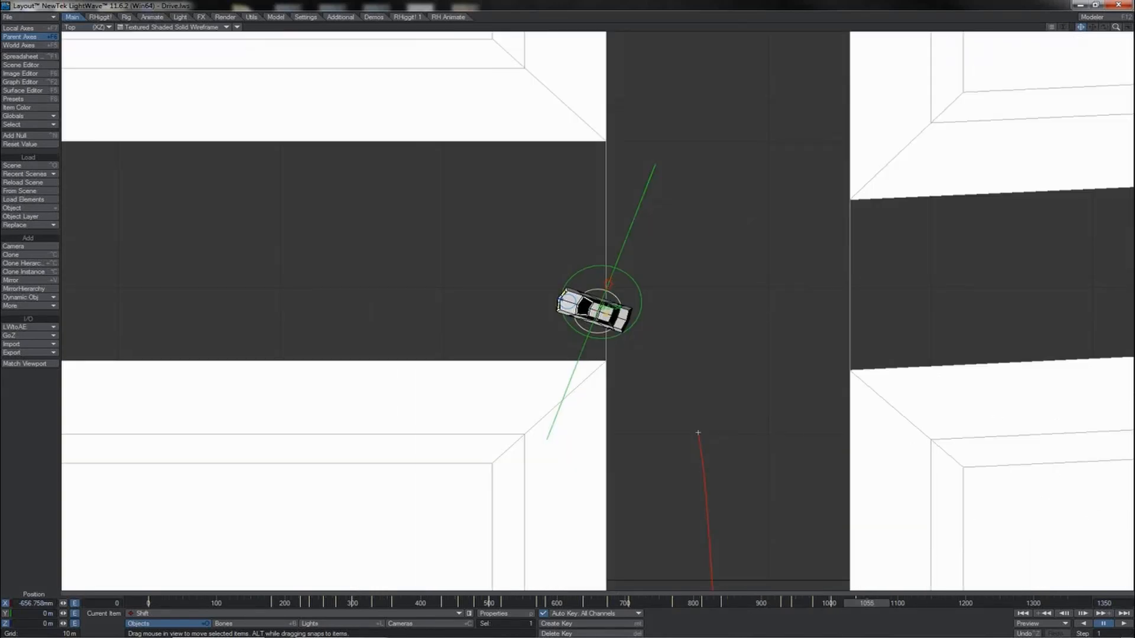
{"action": "left_click_drag", "start_coordinate": [609, 284], "coordinate": [645, 192]}
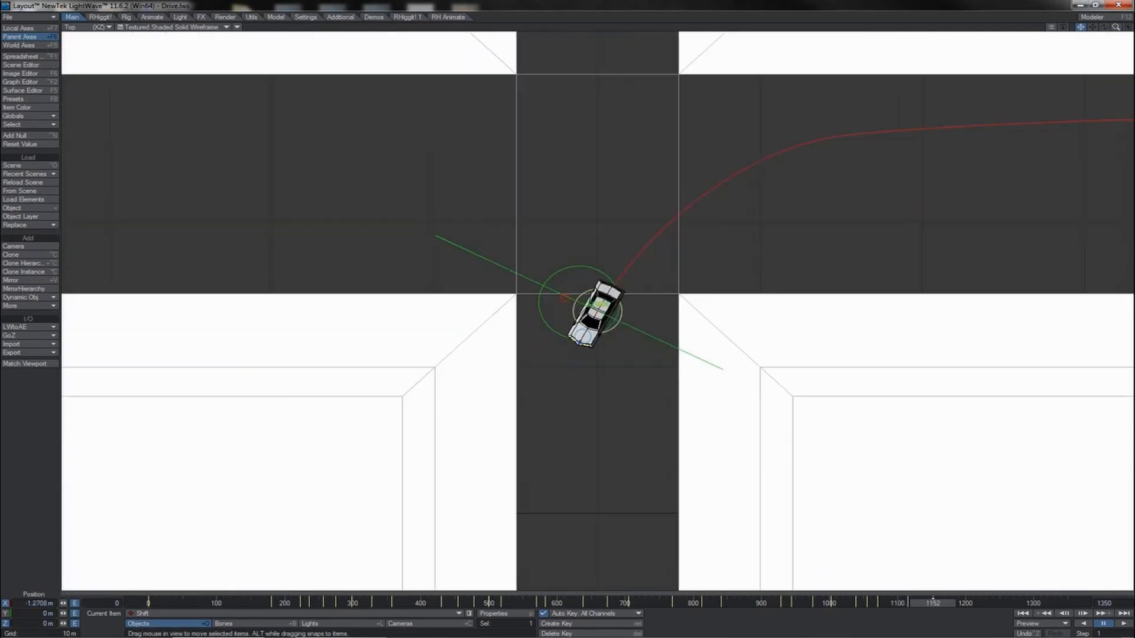
- Slide the Shift null sideways at frame 1152 to reposition the car at the intersection, and return to the first frame
{"action": "left_click_drag", "start_coordinate": [564, 298], "coordinate": [535, 284]}
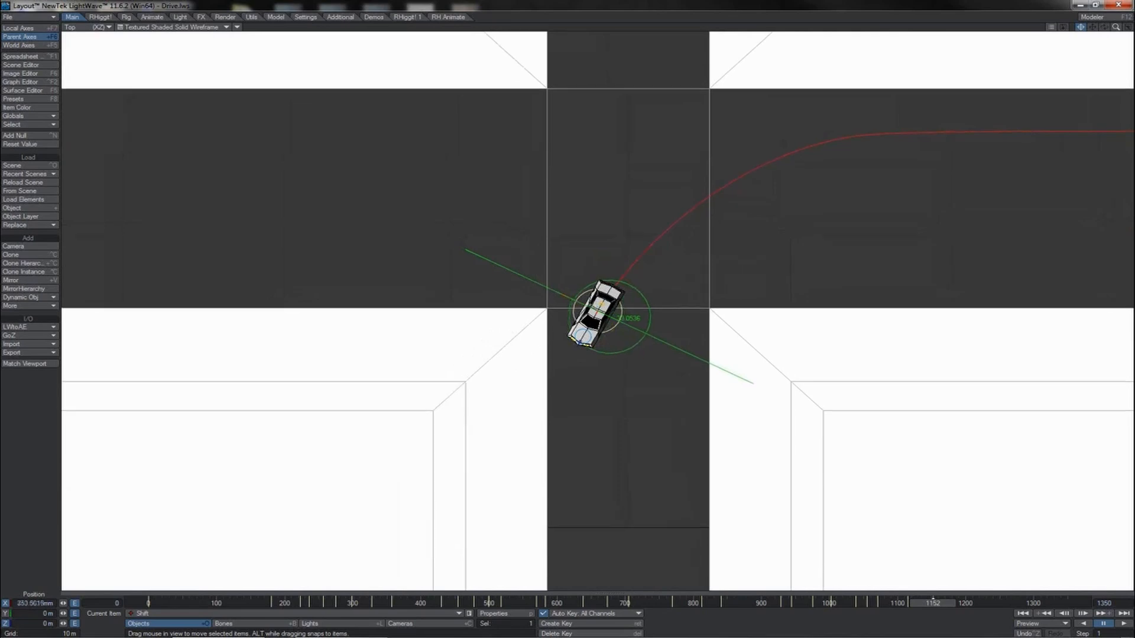
{"action": "left_click_drag", "start_coordinate": [940, 601], "coordinate": [947, 601]}
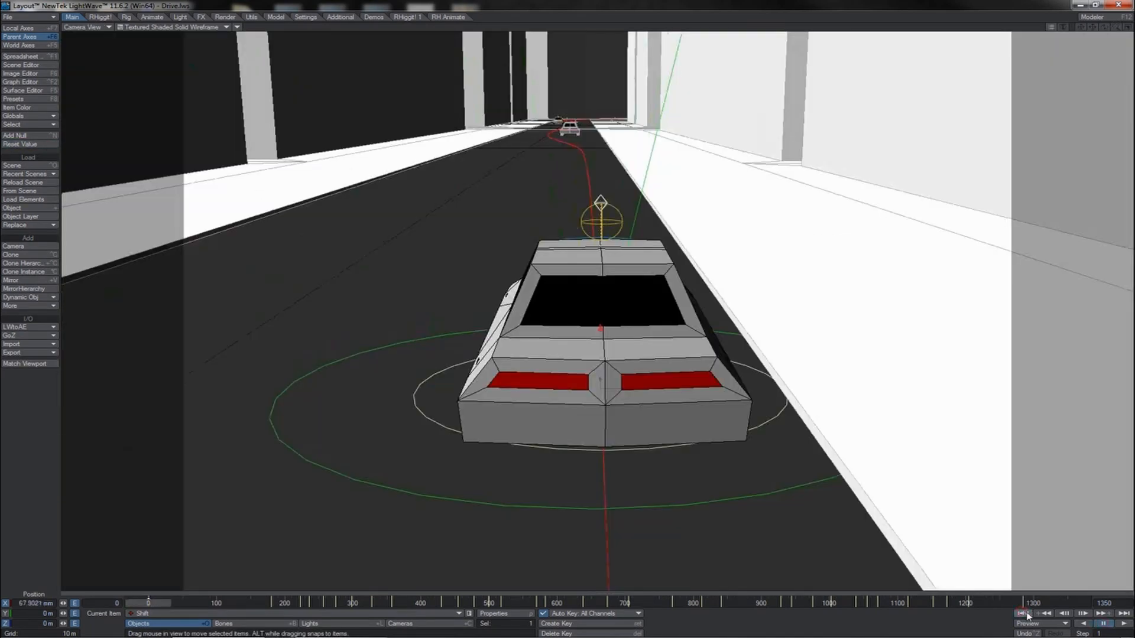
{"action": "left_click", "coordinate": [1024, 615]}
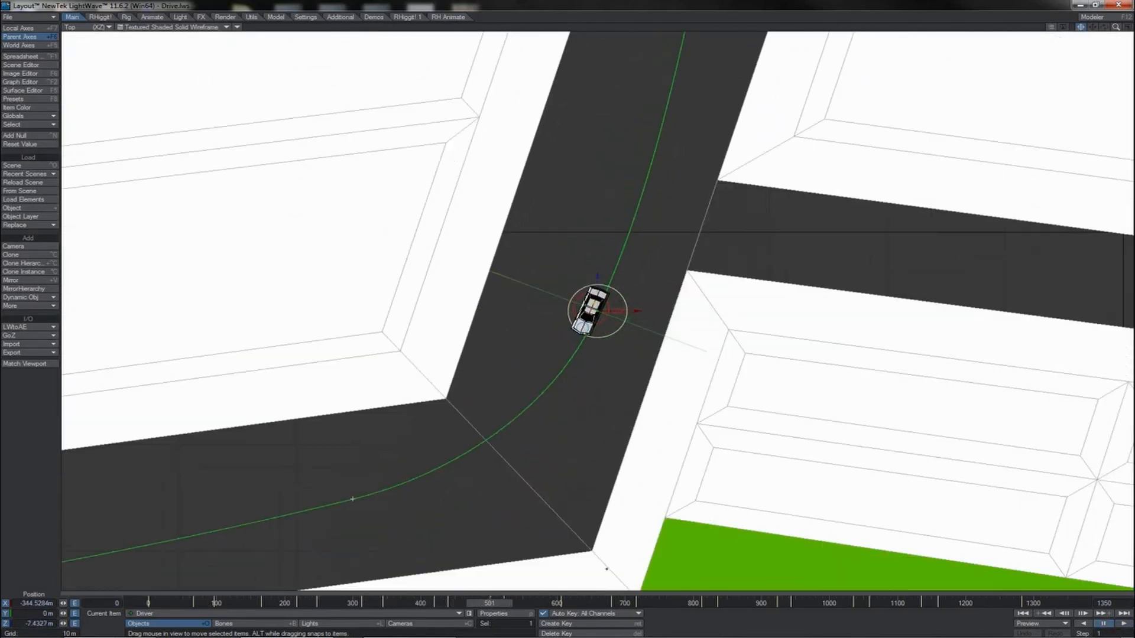
- Play and scrub the Driver's corner turn in the Top view between about frames 387 and 457
{"action": "left_click_drag", "start_coordinate": [499, 607], "coordinate": [414, 607]}
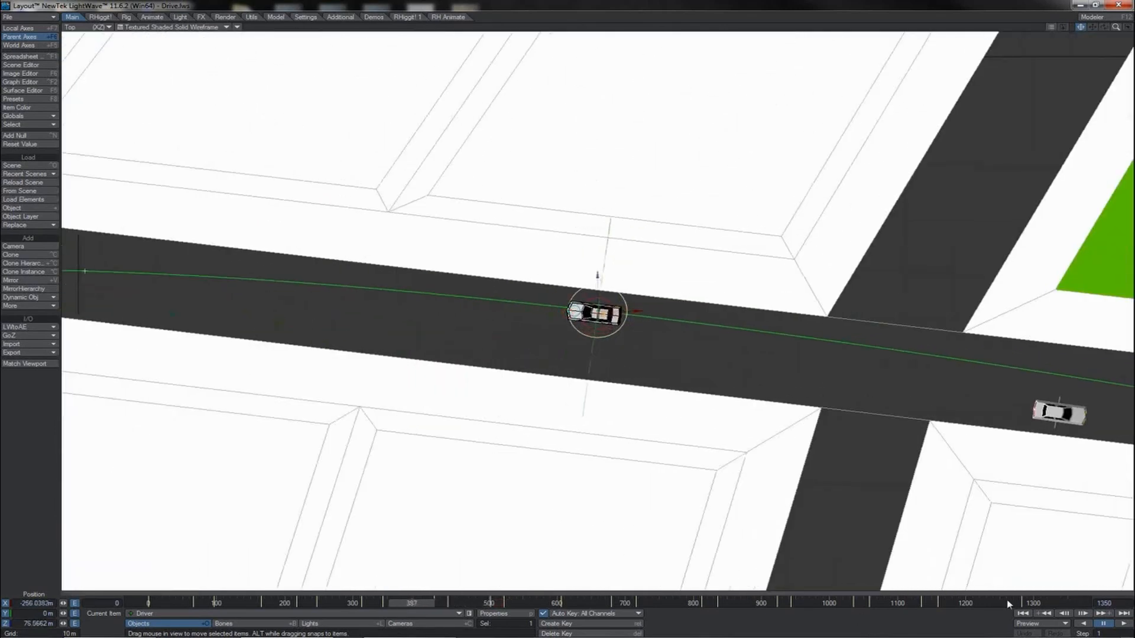
{"action": "left_click", "coordinate": [1123, 624]}
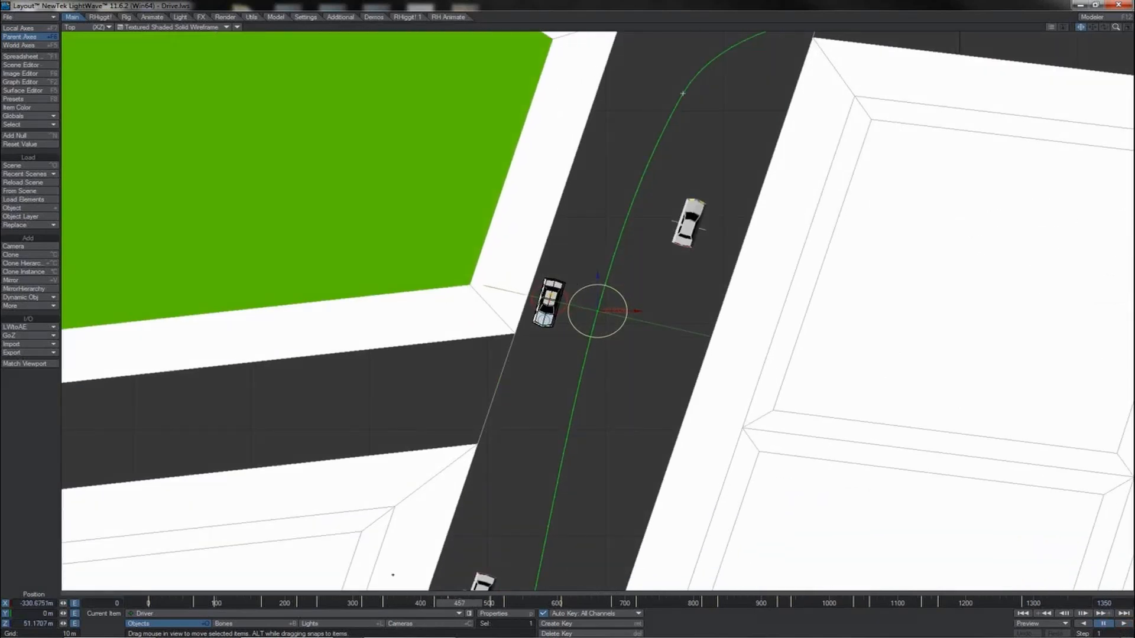
{"action": "mouse_move", "coordinate": [449, 605]}
{"action": "left_mouse_down"}
{"action": "mouse_move", "coordinate": [426, 605]}
{"action": "mouse_move", "coordinate": [451, 603]}
{"action": "left_mouse_up"}
{"action": "mouse_move", "coordinate": [445, 604]}
{"action": "left_mouse_down"}
{"action": "mouse_move", "coordinate": [434, 603]}
{"action": "mouse_move", "coordinate": [460, 603]}
{"action": "mouse_move", "coordinate": [431, 603]}
{"action": "left_mouse_up"}
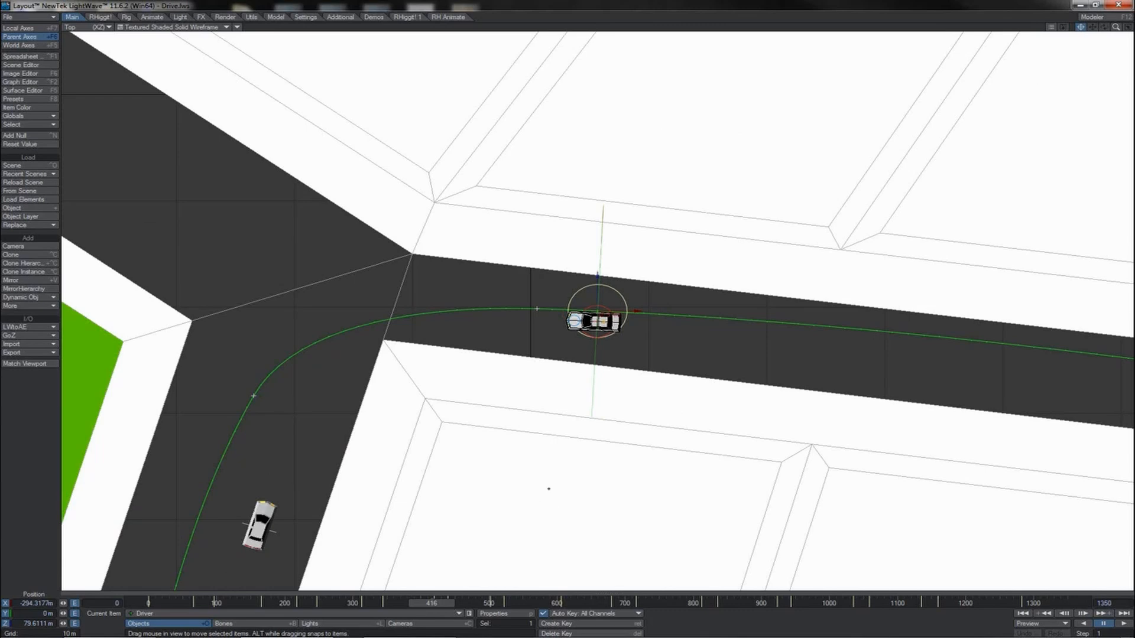
- Review the corner turn in the Perspective view around frames 361 to 454, checking both the Driver and Shift motion
{"action": "key", "text": "4"}
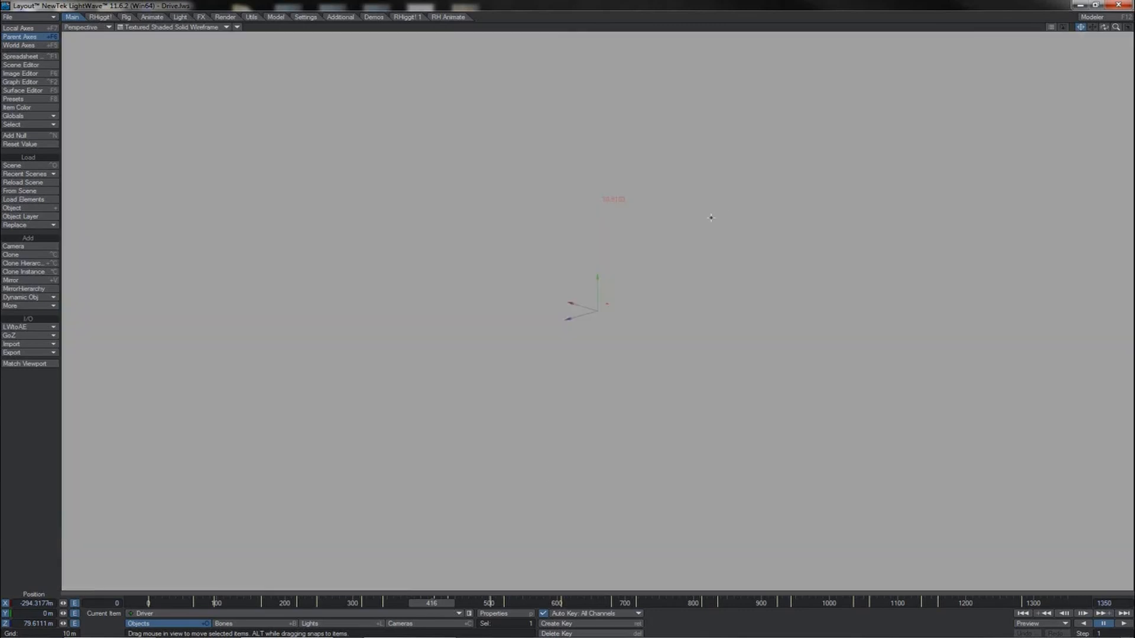
{"action": "left_click_drag", "start_coordinate": [1105, 28], "coordinate": [568, 314]}
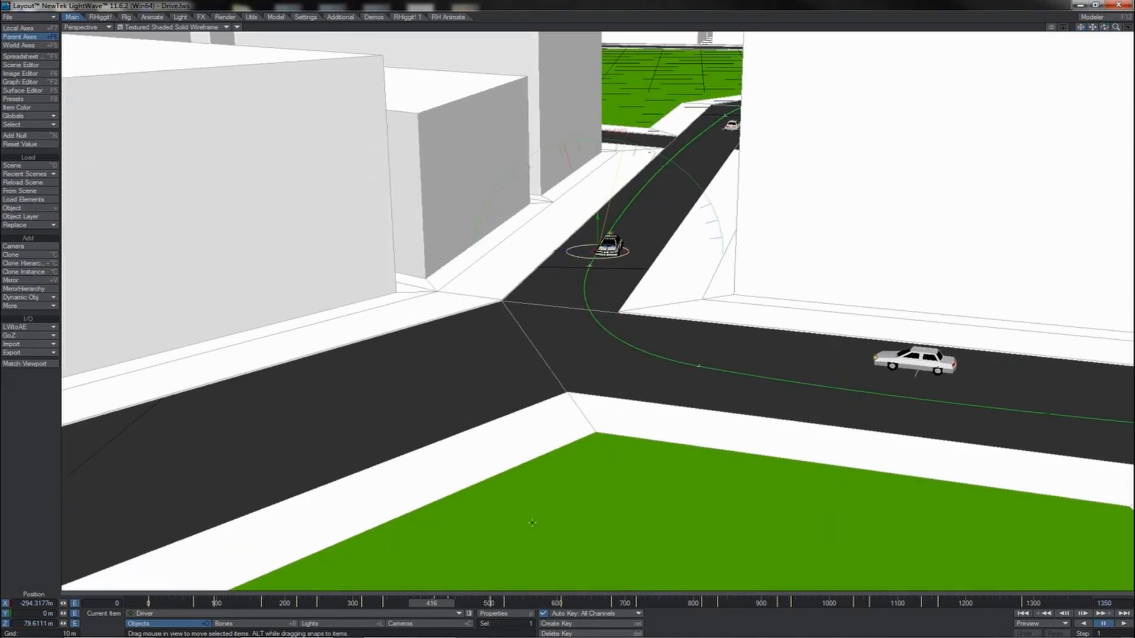
{"action": "left_click_drag", "start_coordinate": [440, 609], "coordinate": [403, 609]}
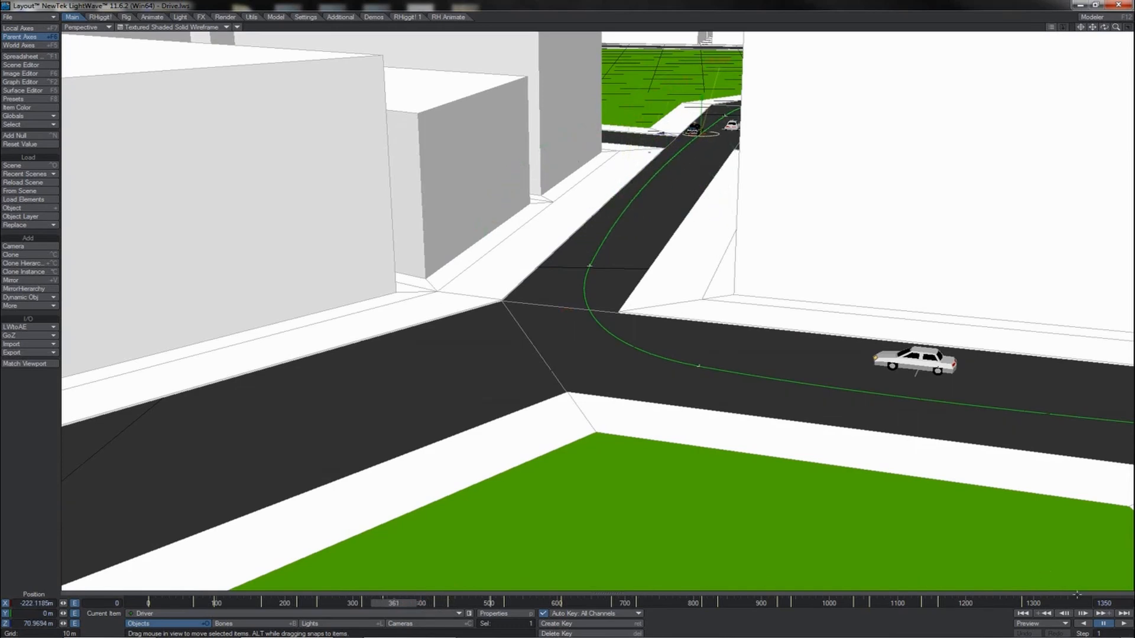
{"action": "left_click", "coordinate": [1121, 625]}
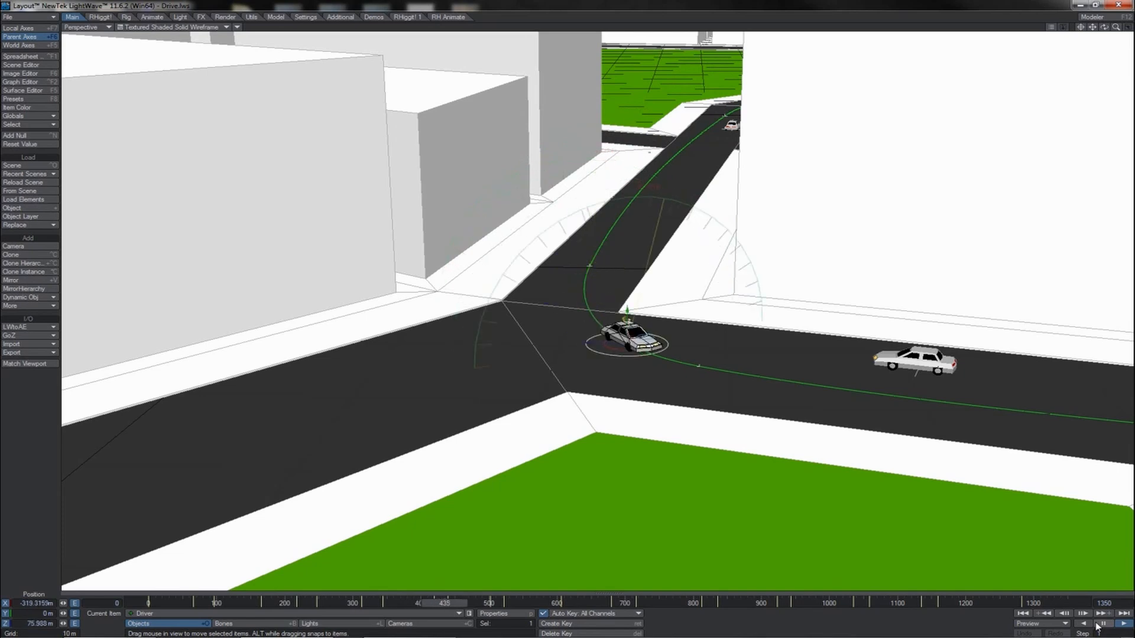
{"action": "left_click", "coordinate": [1097, 625]}
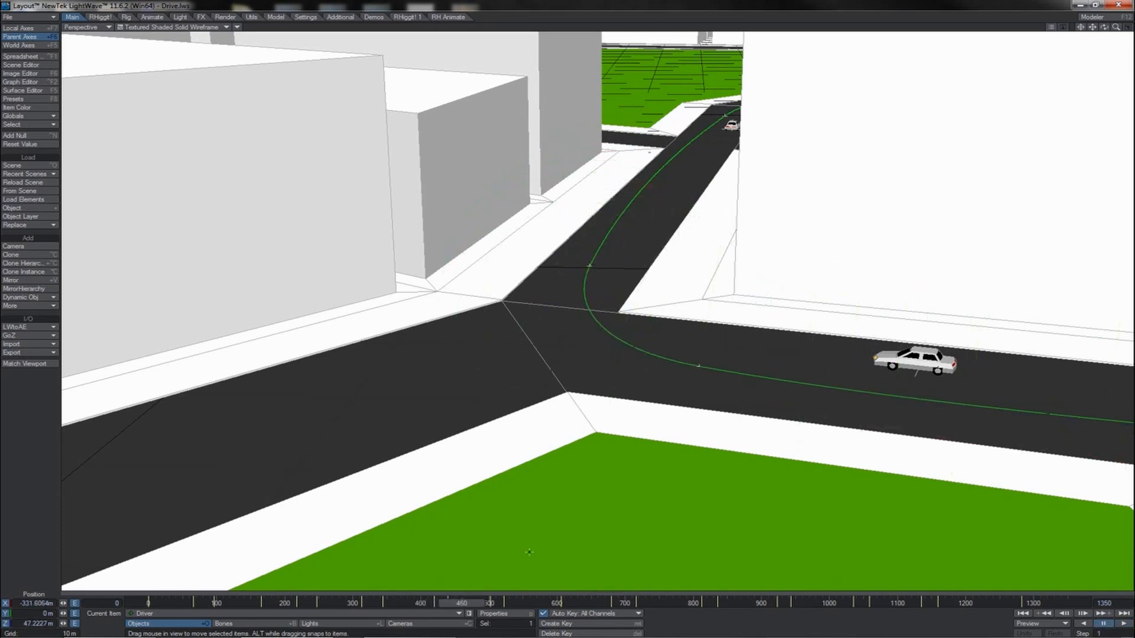
{"action": "left_click_drag", "start_coordinate": [459, 609], "coordinate": [422, 606]}
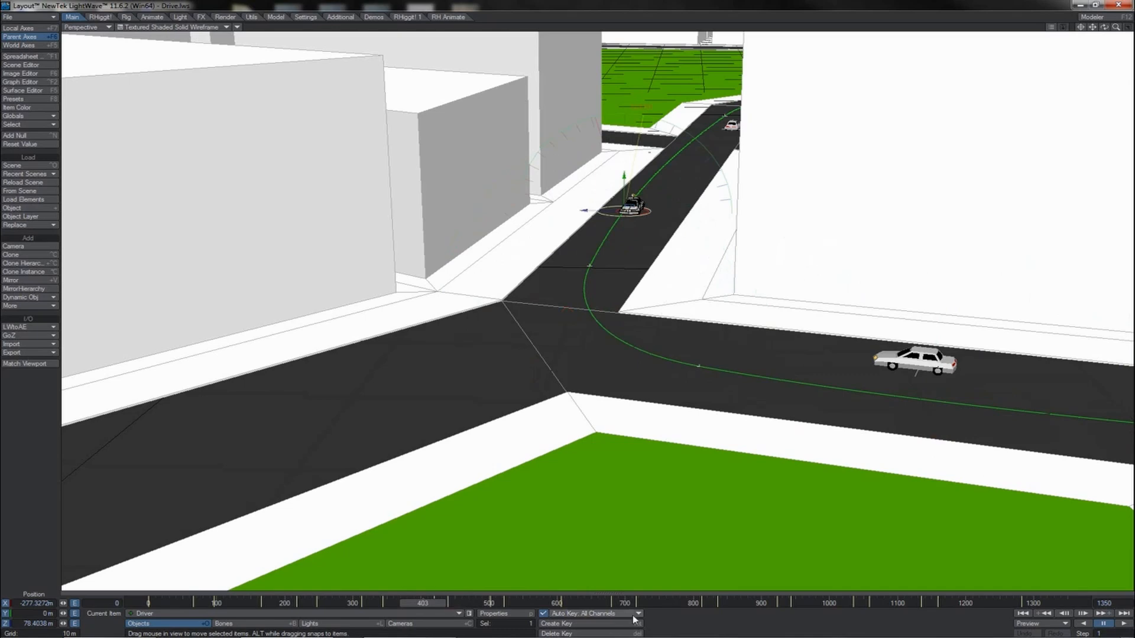
{"action": "left_click", "coordinate": [1106, 625]}
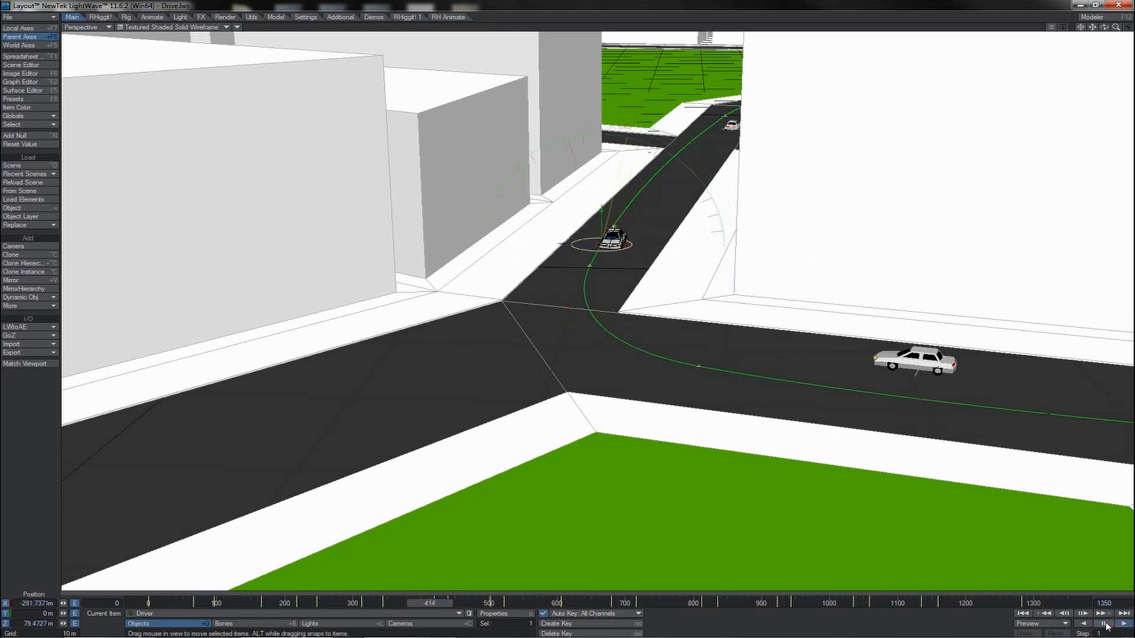
{"action": "left_click", "coordinate": [1081, 615]}
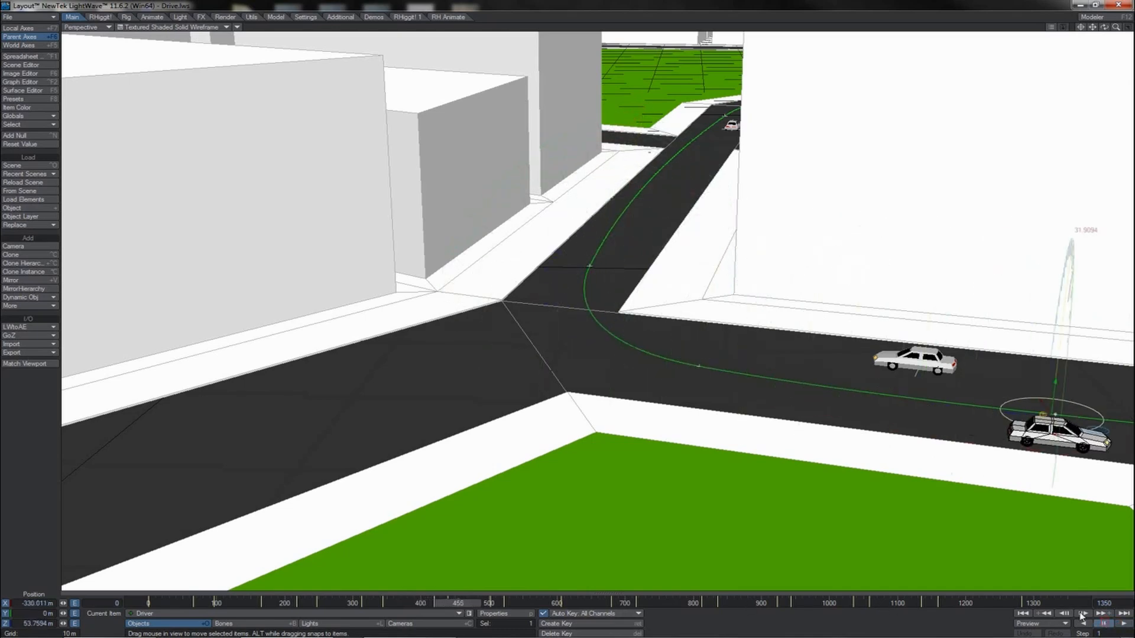
{"action": "mouse_move", "coordinate": [458, 603]}
{"action": "left_mouse_down"}
{"action": "mouse_move", "coordinate": [428, 602]}
{"action": "mouse_move", "coordinate": [448, 602]}
{"action": "left_mouse_up"}
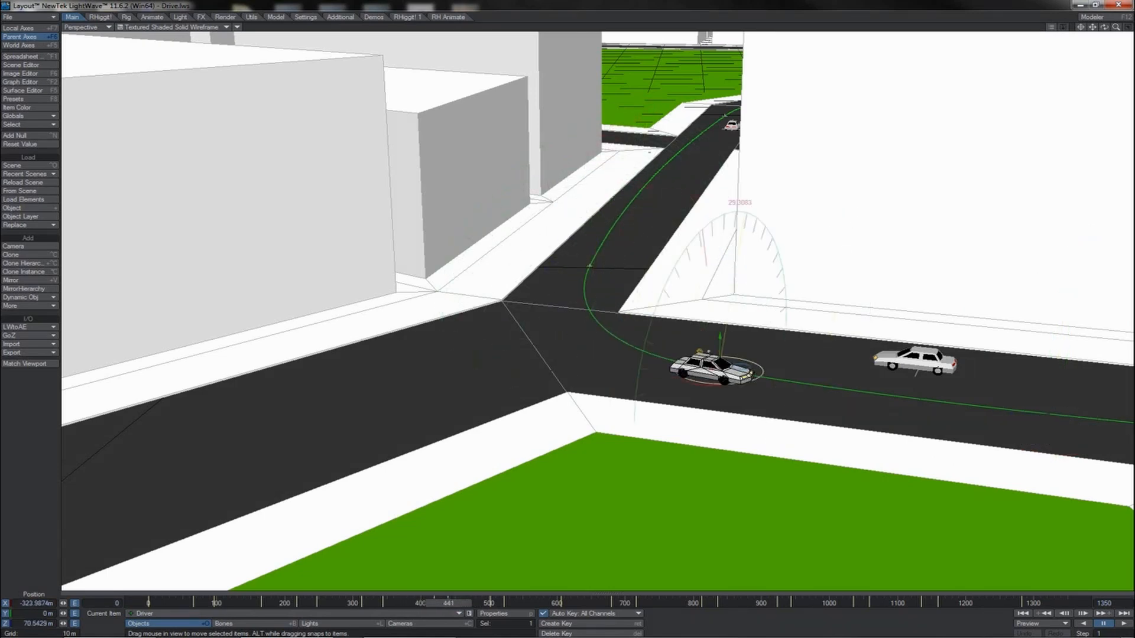
{"action": "left_click", "coordinate": [713, 388]}
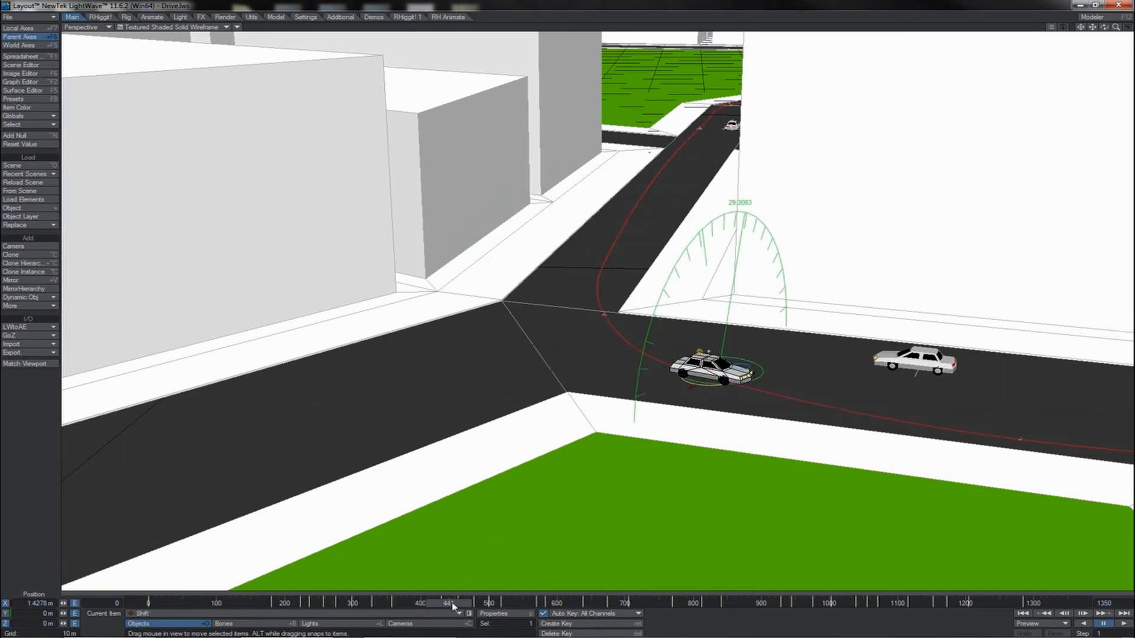
{"action": "mouse_move", "coordinate": [453, 606]}
{"action": "left_mouse_down"}
{"action": "mouse_move", "coordinate": [406, 602]}
{"action": "mouse_move", "coordinate": [456, 603]}
{"action": "left_mouse_up"}
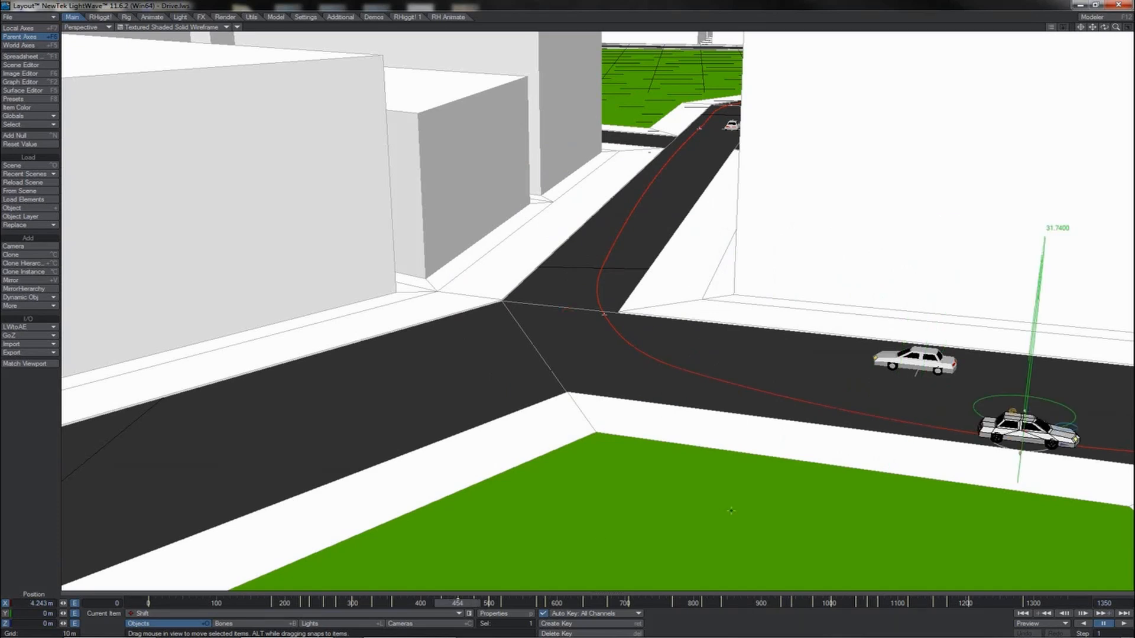
- Move the Driver's corner keyframe to frame 444 in the dope track and play back the turn
{"action": "key", "text": "Up"}
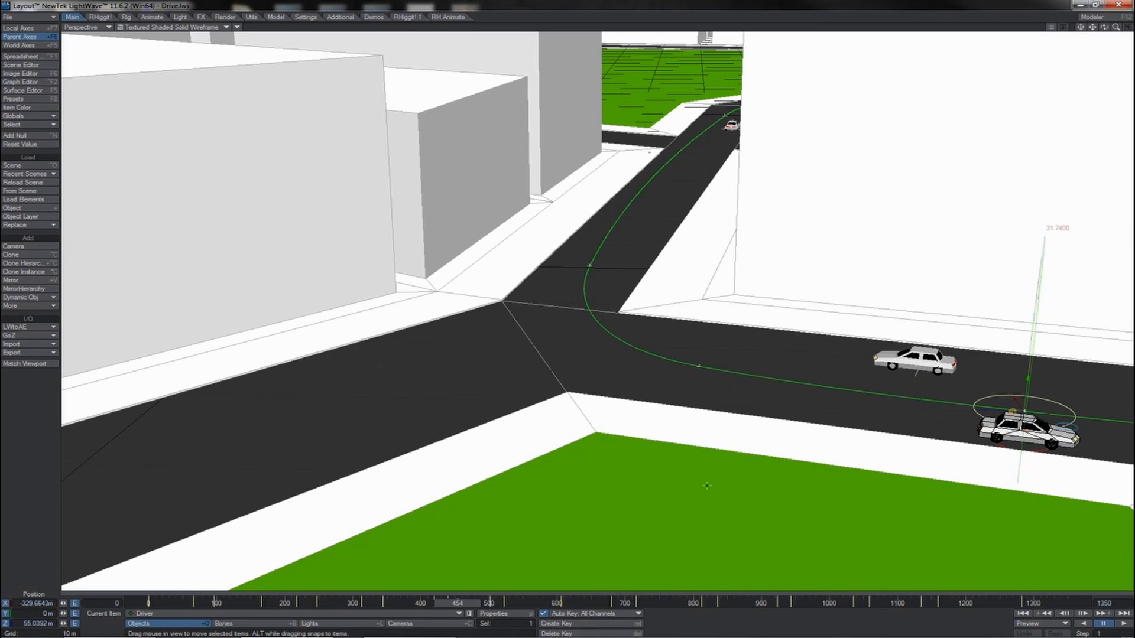
{"action": "left_click", "coordinate": [651, 593]}
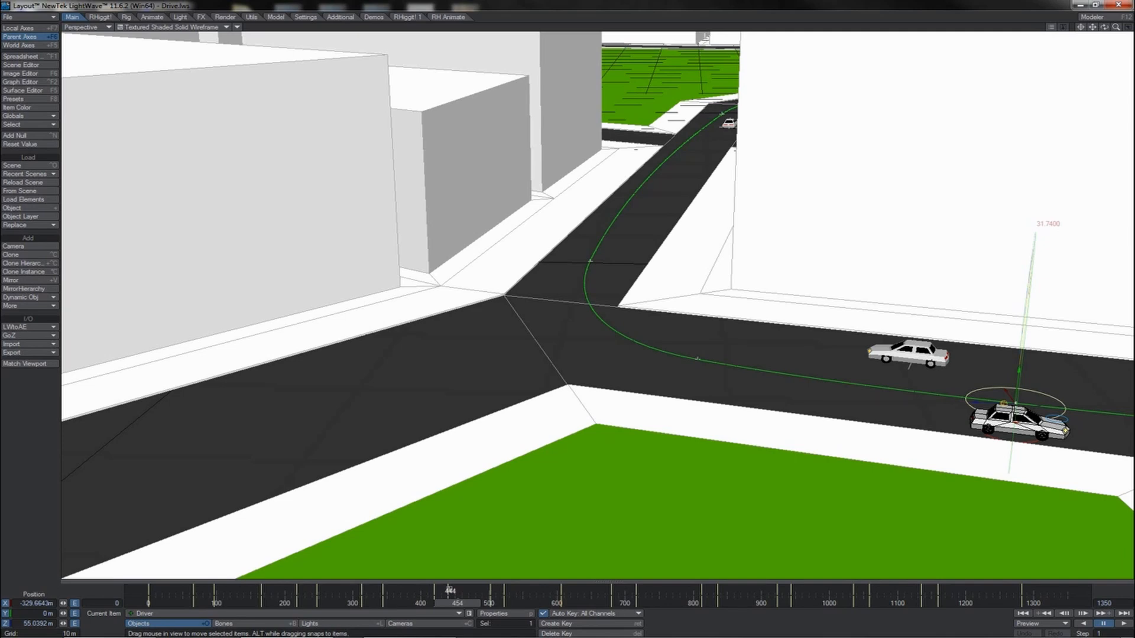
{"action": "left_click_drag", "start_coordinate": [450, 591], "coordinate": [423, 604]}
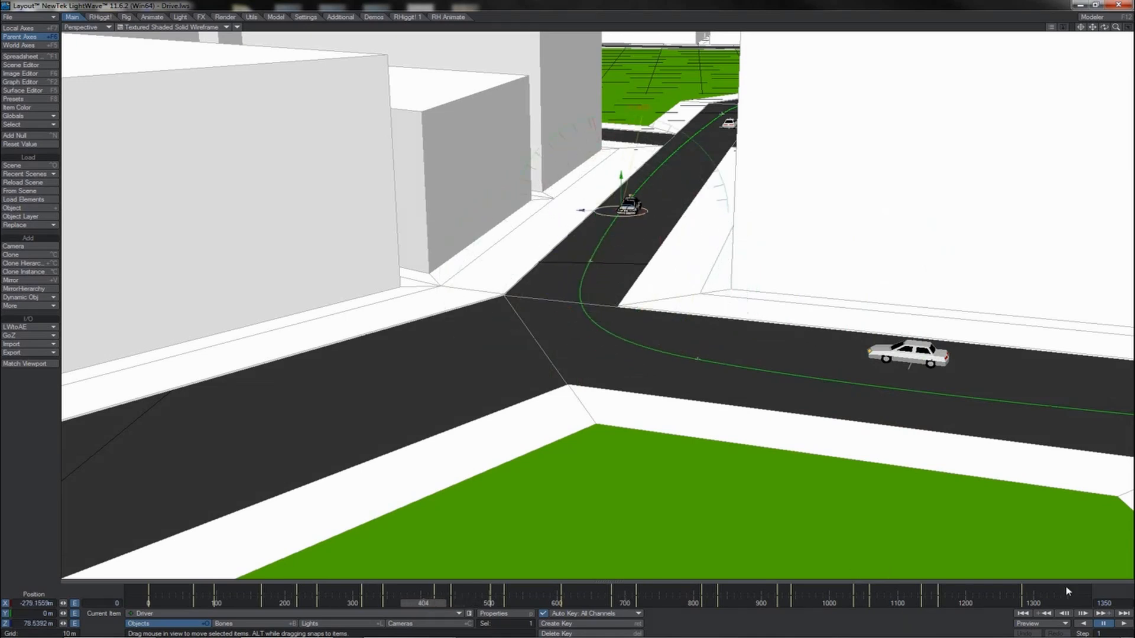
{"action": "left_click", "coordinate": [1121, 623]}
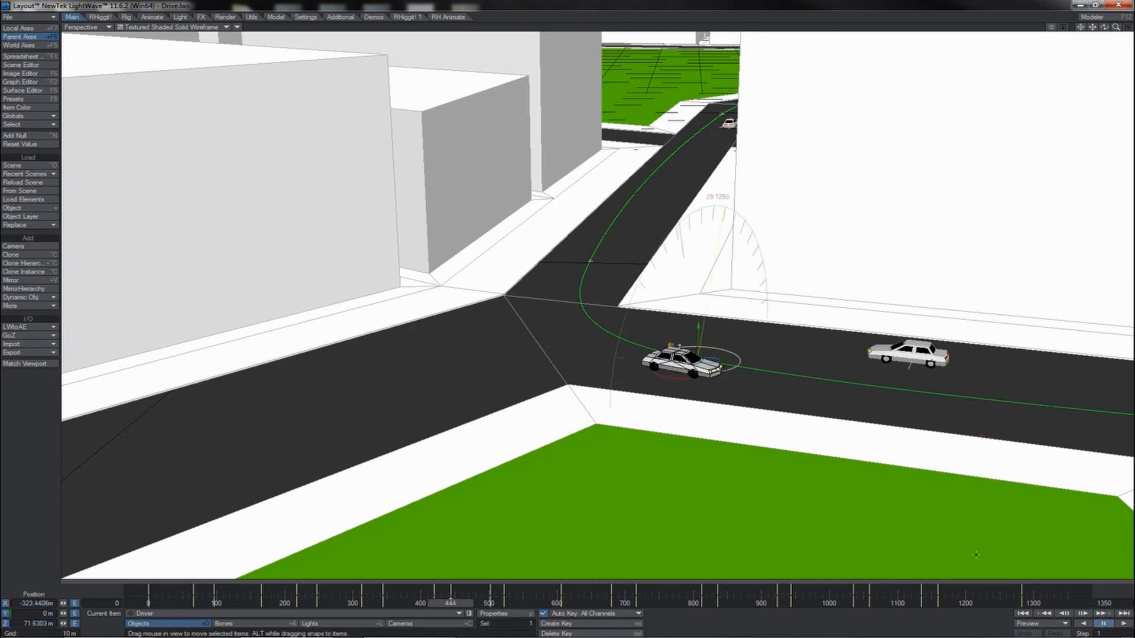
{"action": "key", "text": "Up"}
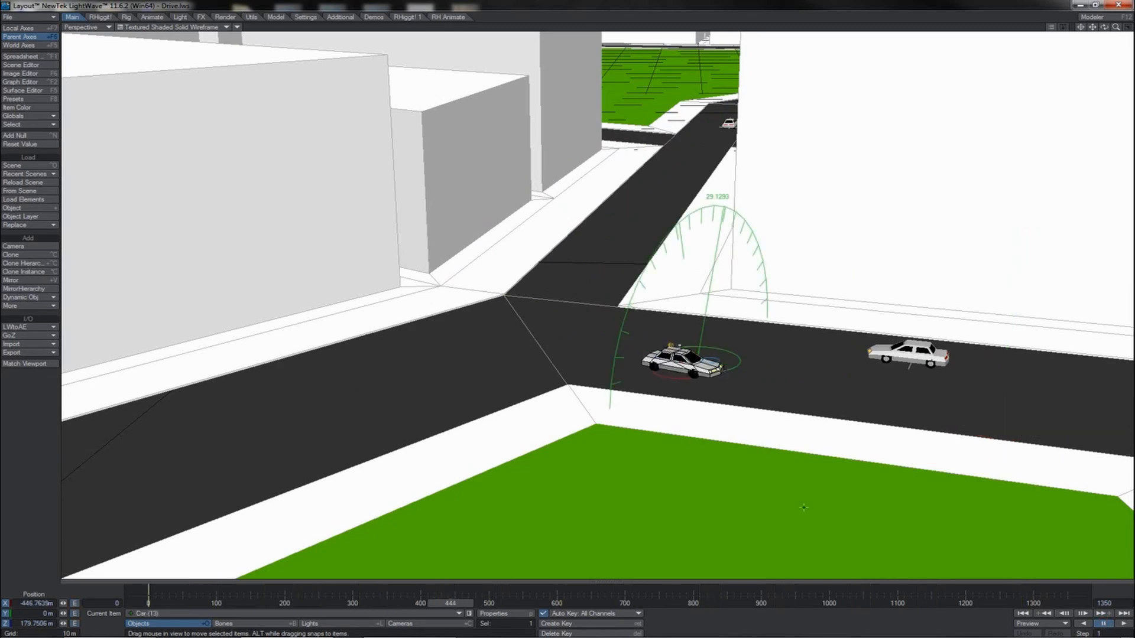
{"action": "key", "text": "Down"}
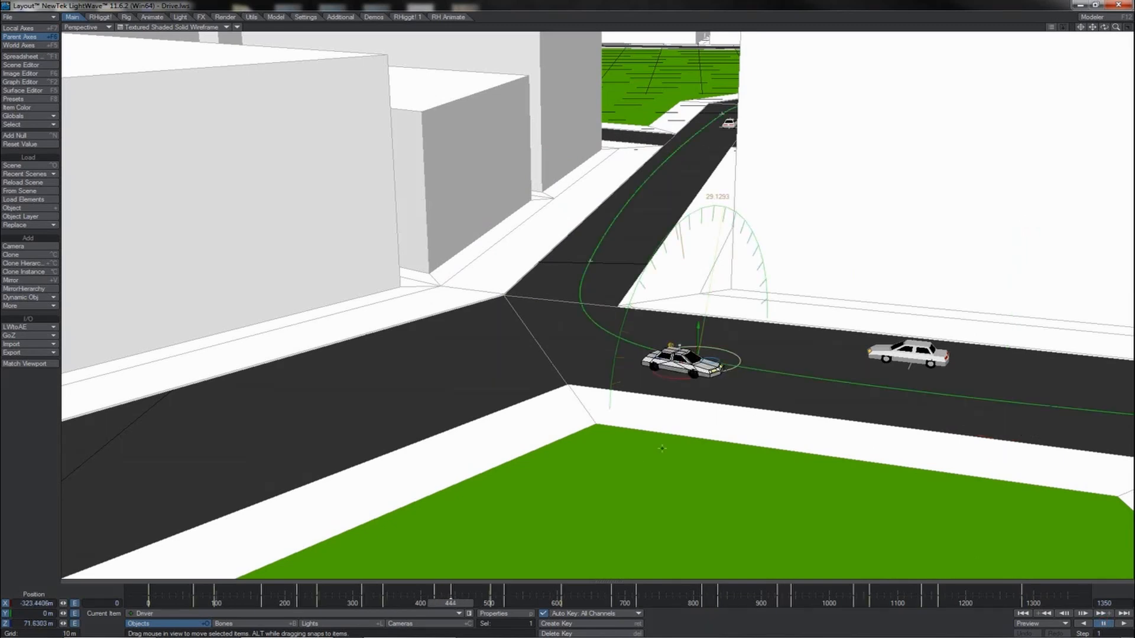
- Review the retimed turn in the Top view by playing it repeatedly from before the corner, around frame 412
{"action": "key", "text": "2"}
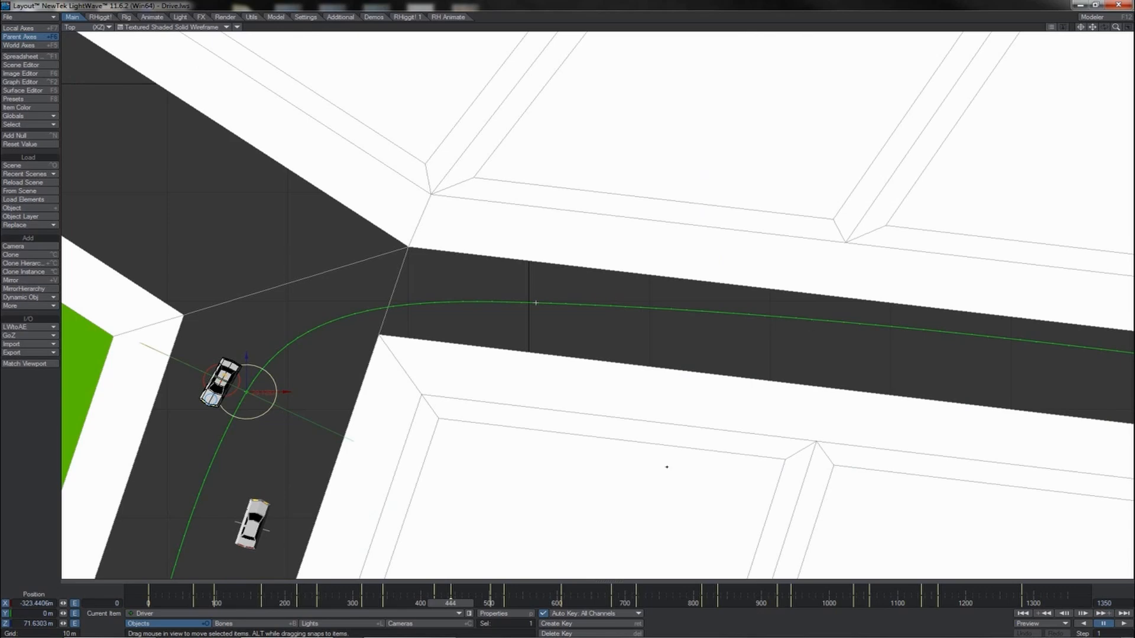
{"action": "left_click_drag", "start_coordinate": [459, 602], "coordinate": [424, 602]}
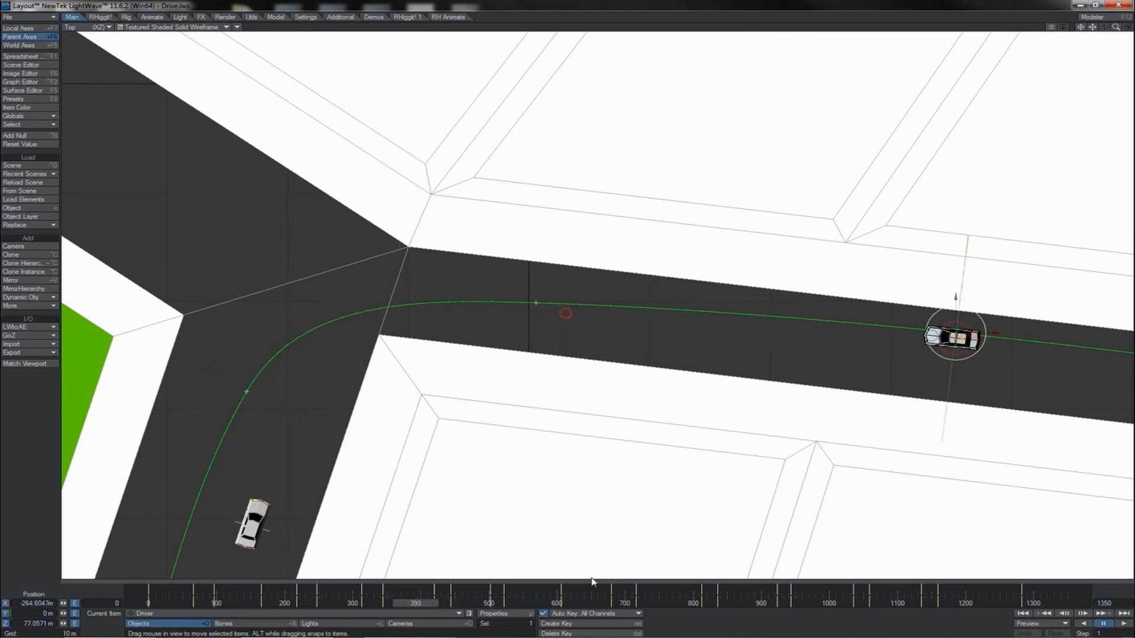
{"action": "left_click", "coordinate": [1109, 623]}
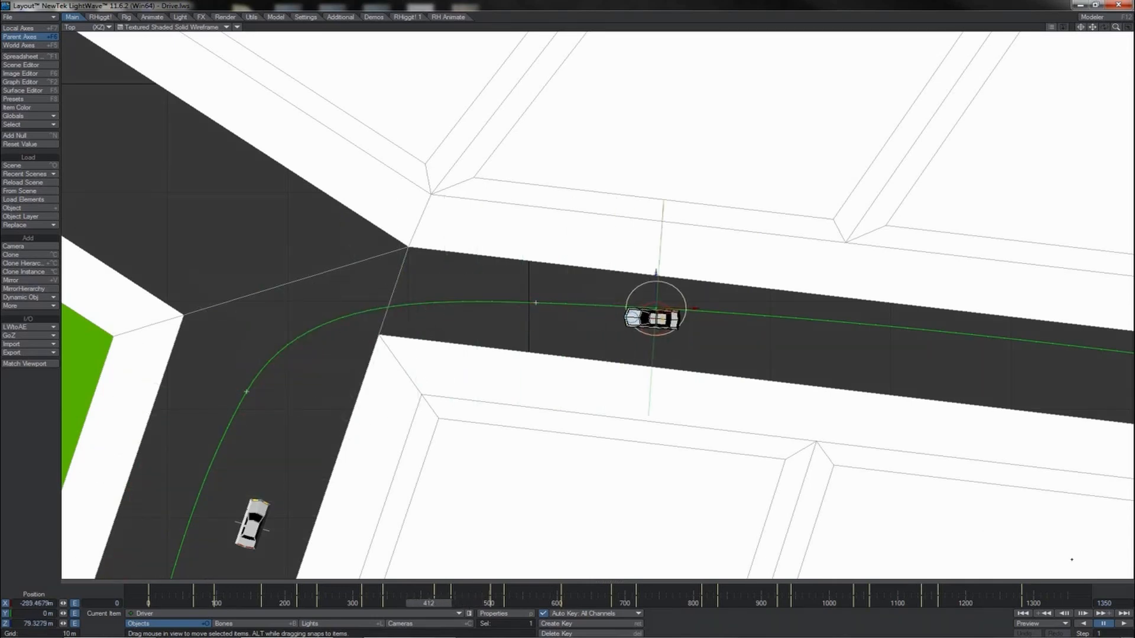
{"action": "left_click", "coordinate": [1122, 624]}
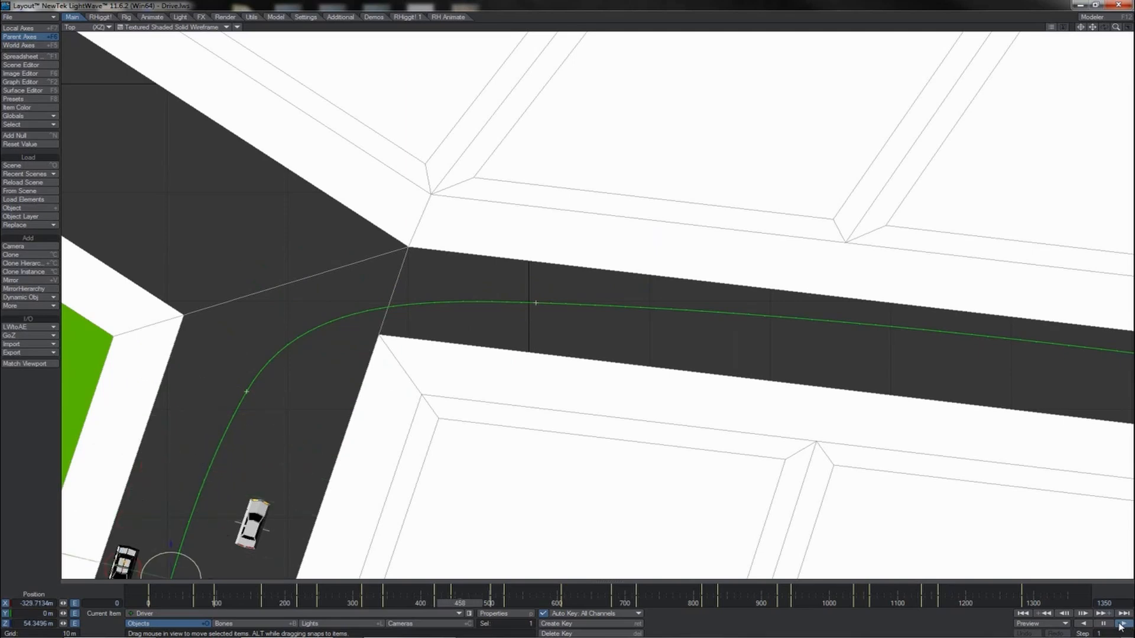
{"action": "left_click", "coordinate": [1104, 624]}
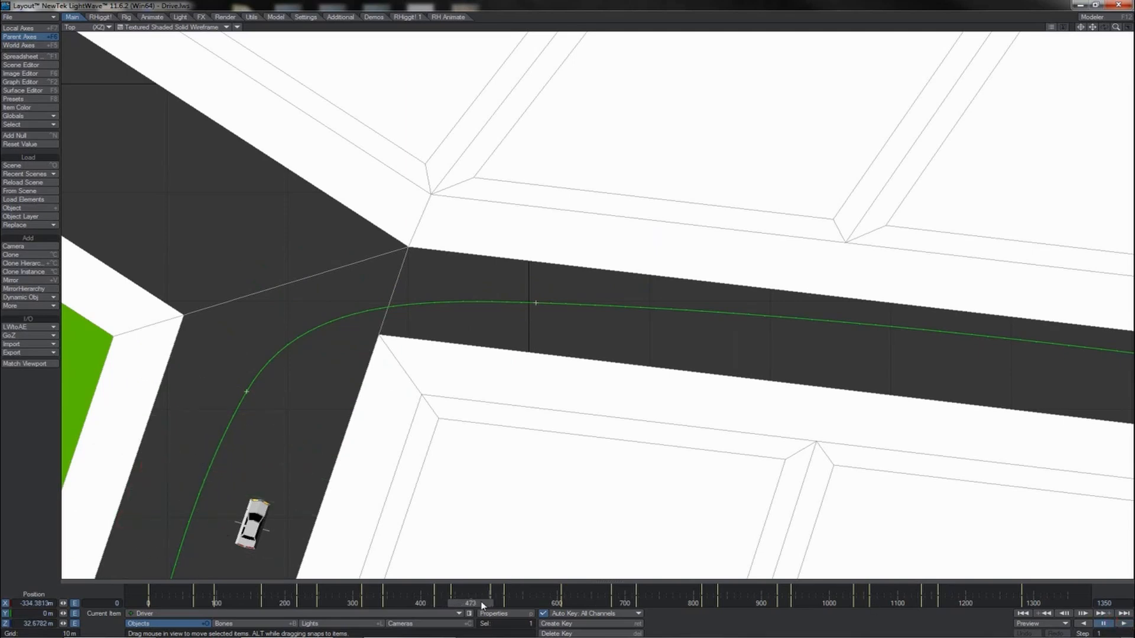
{"action": "left_click_drag", "start_coordinate": [481, 605], "coordinate": [440, 603]}
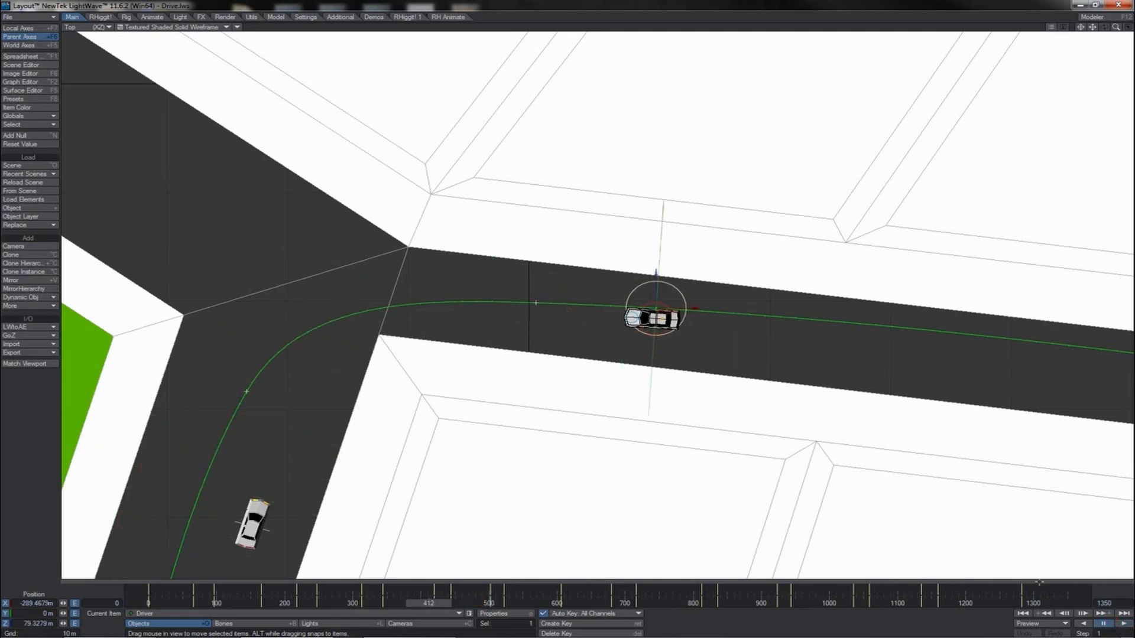
{"action": "left_click", "coordinate": [1121, 624]}
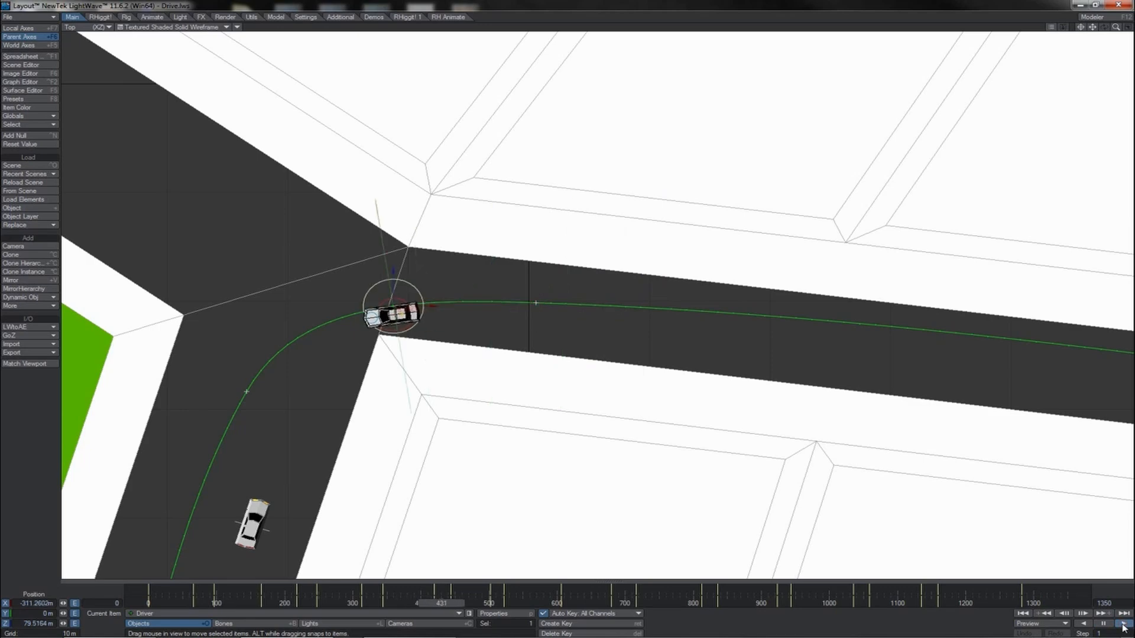
{"action": "left_click", "coordinate": [1110, 625]}
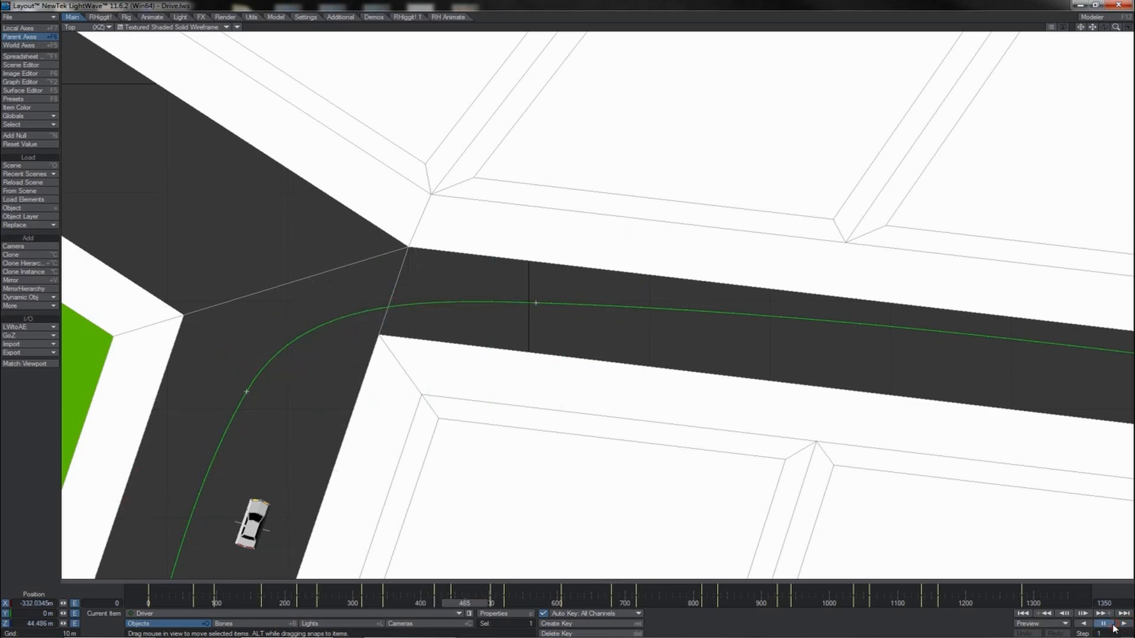
- Reduce the Shift null's sideways offset to about 1.2 m at the frame 454 keyframe after the corner
{"action": "key", "text": "shift+Left"}
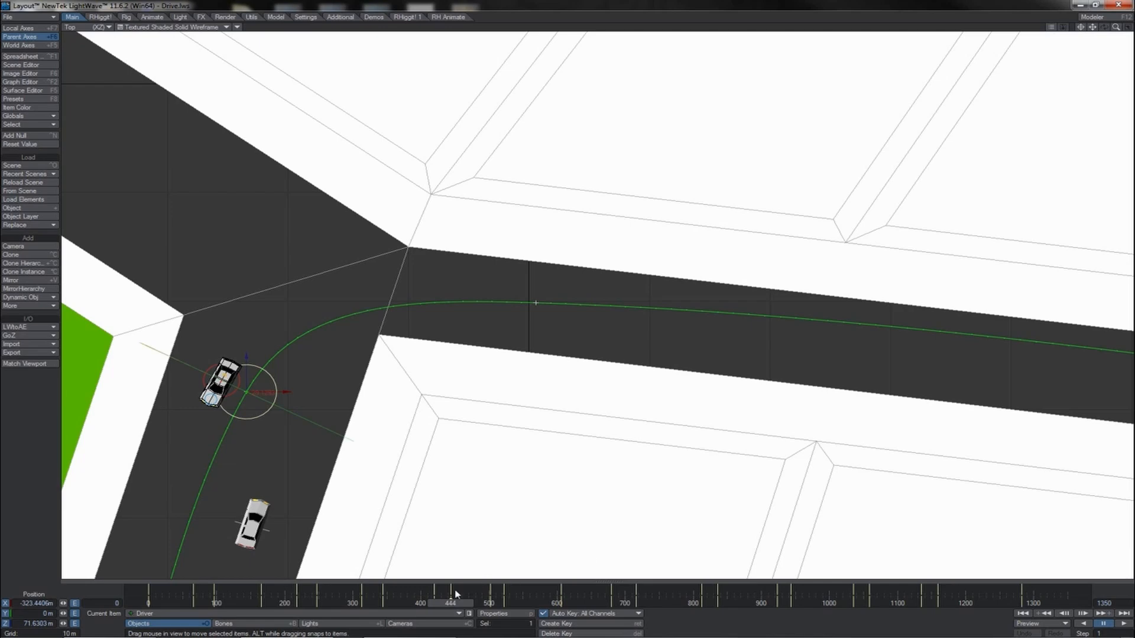
{"action": "mouse_move", "coordinate": [452, 603]}
{"action": "left_mouse_down"}
{"action": "mouse_move", "coordinate": [427, 603]}
{"action": "mouse_move", "coordinate": [453, 603]}
{"action": "left_mouse_up"}
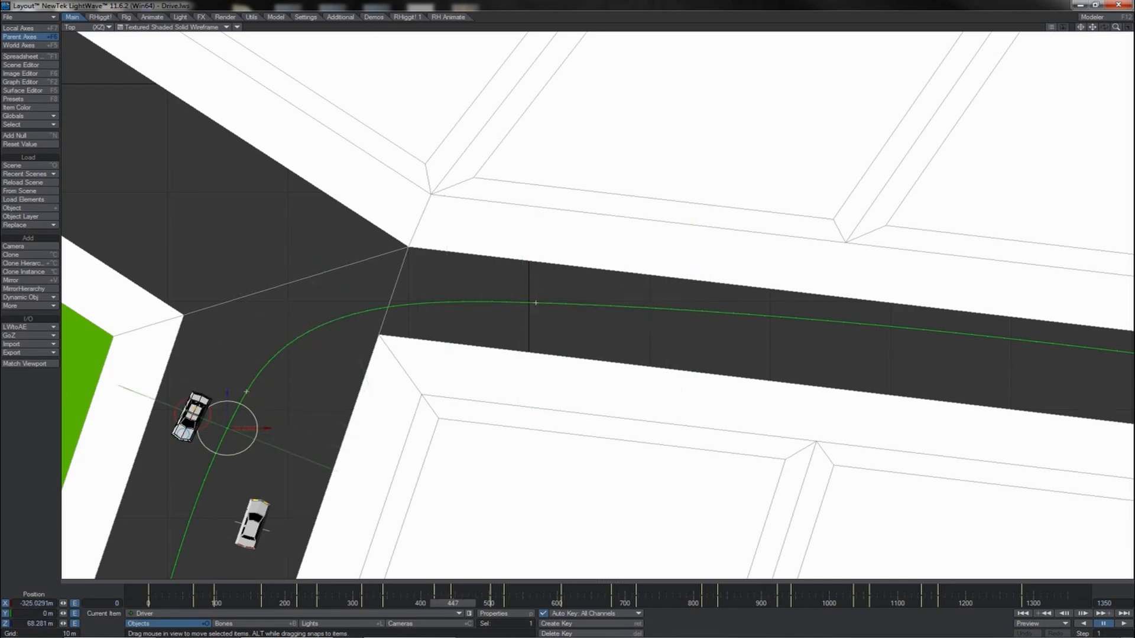
{"action": "left_click", "coordinate": [183, 402]}
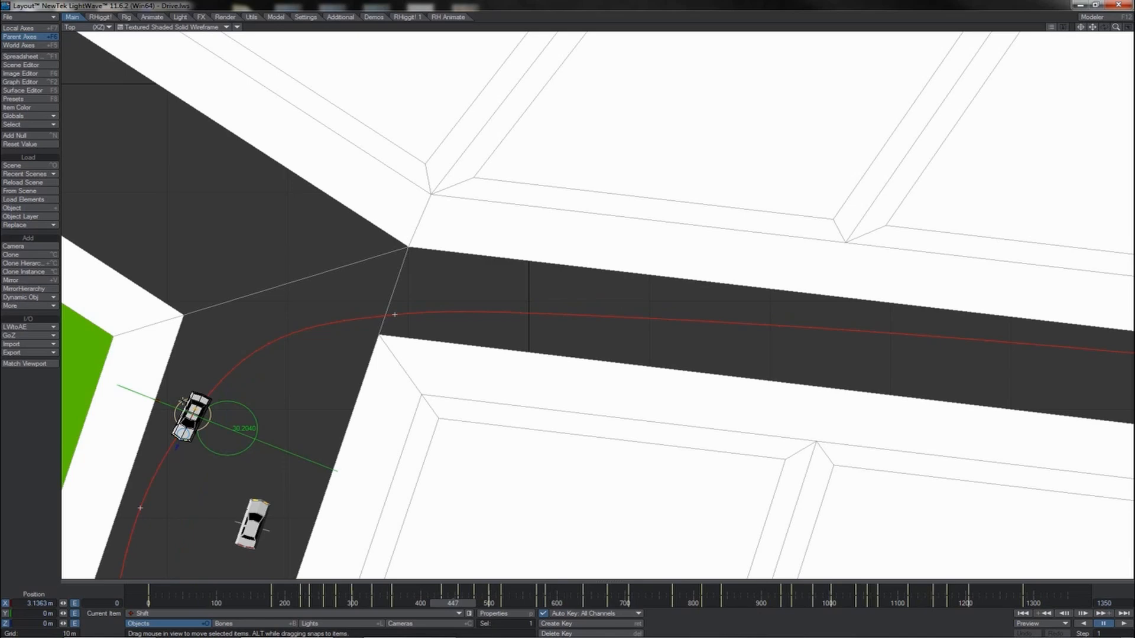
{"action": "key", "text": "shift+Left"}
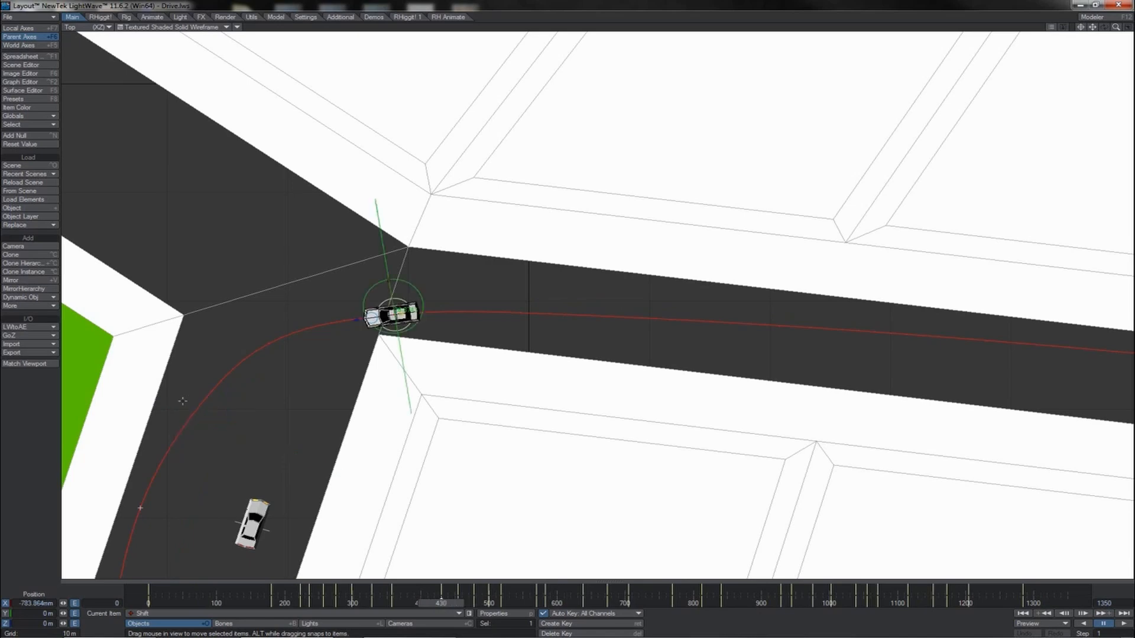
{"action": "key", "text": "shift+Right"}
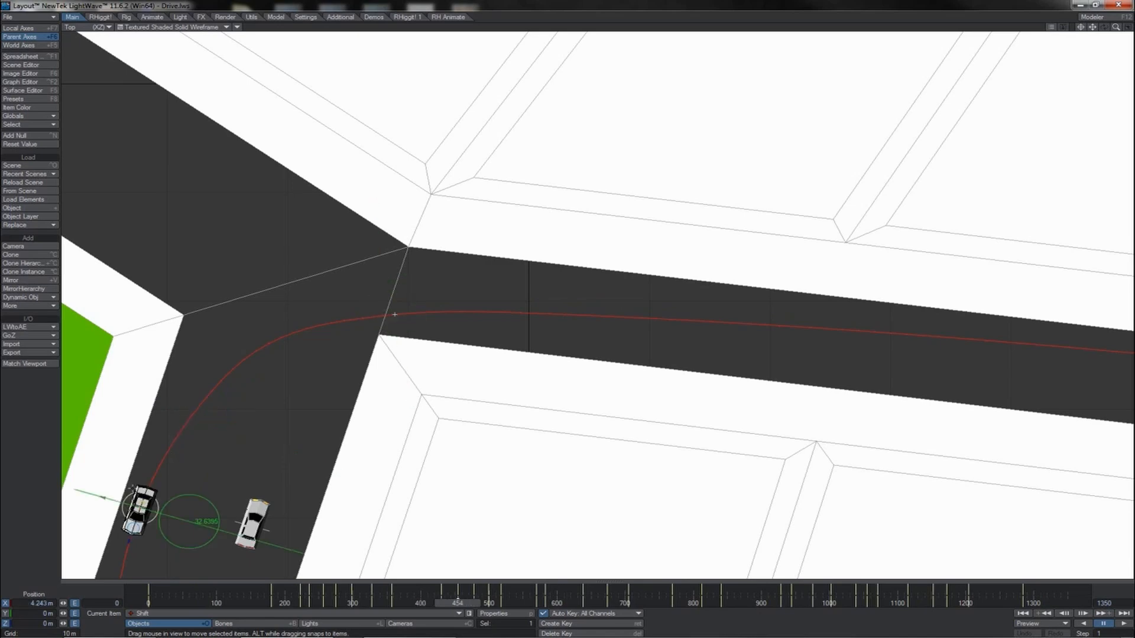
{"action": "left_click_drag", "start_coordinate": [103, 497], "coordinate": [140, 507]}
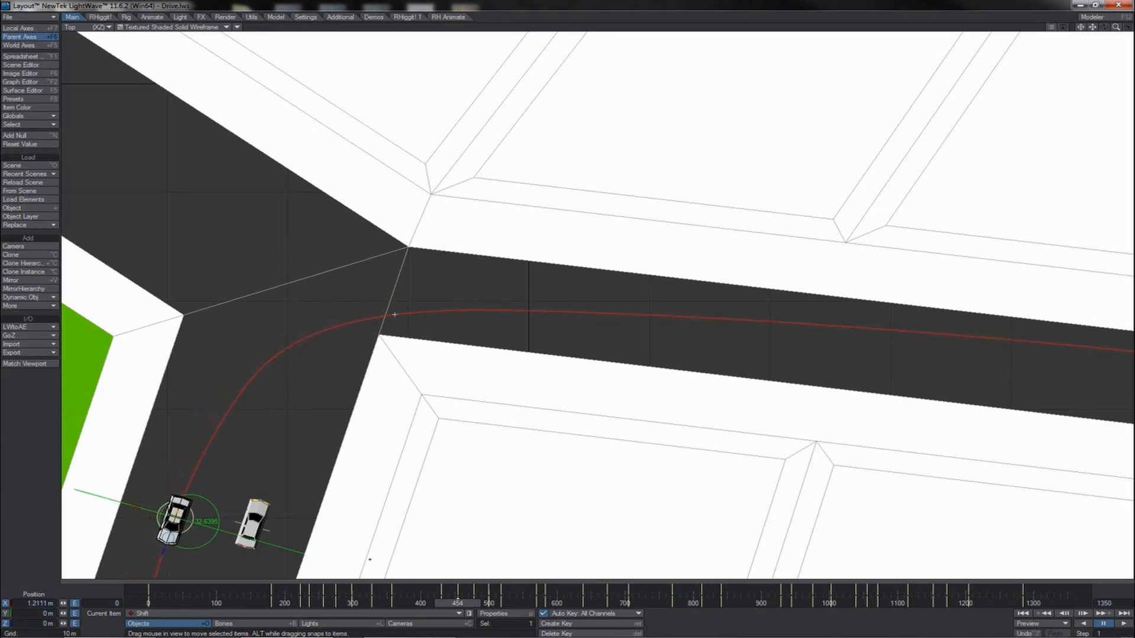
- Play back the Shift null's path around the corner in the Top view, starting from about frames 400 and 418
{"action": "left_click_drag", "start_coordinate": [456, 604], "coordinate": [420, 604]}
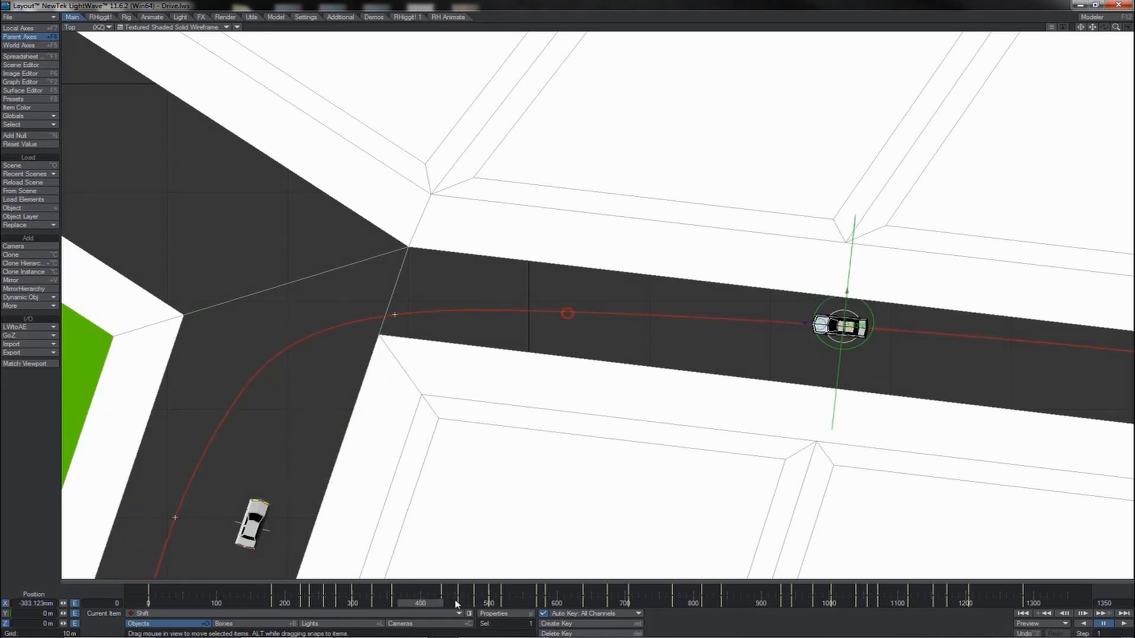
{"action": "left_click", "coordinate": [1122, 623]}
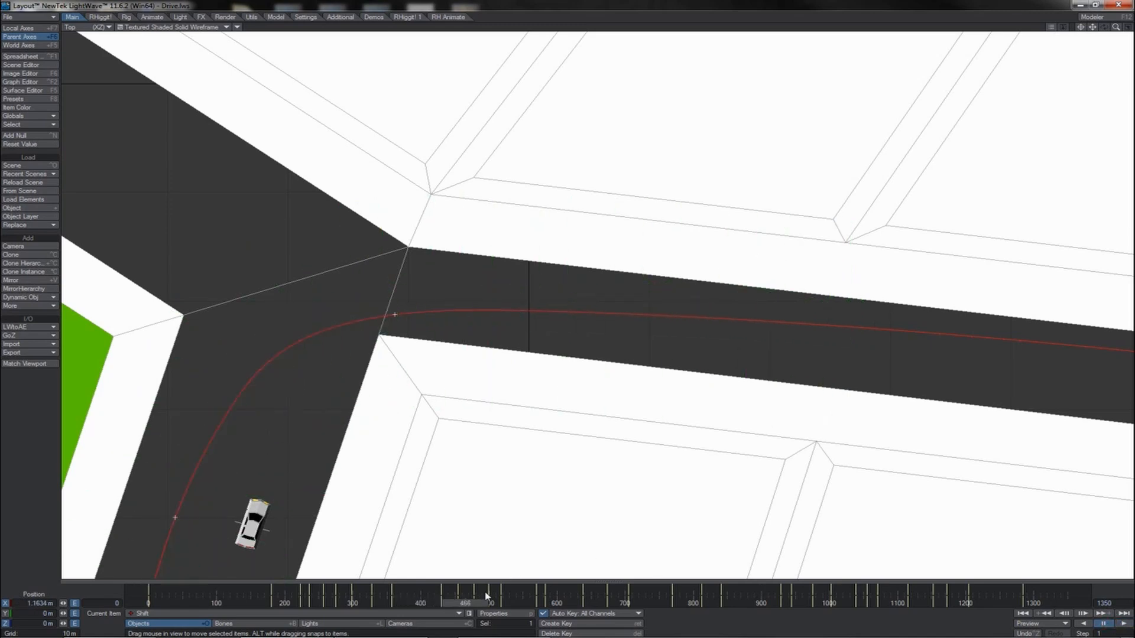
{"action": "left_click_drag", "start_coordinate": [469, 603], "coordinate": [441, 603]}
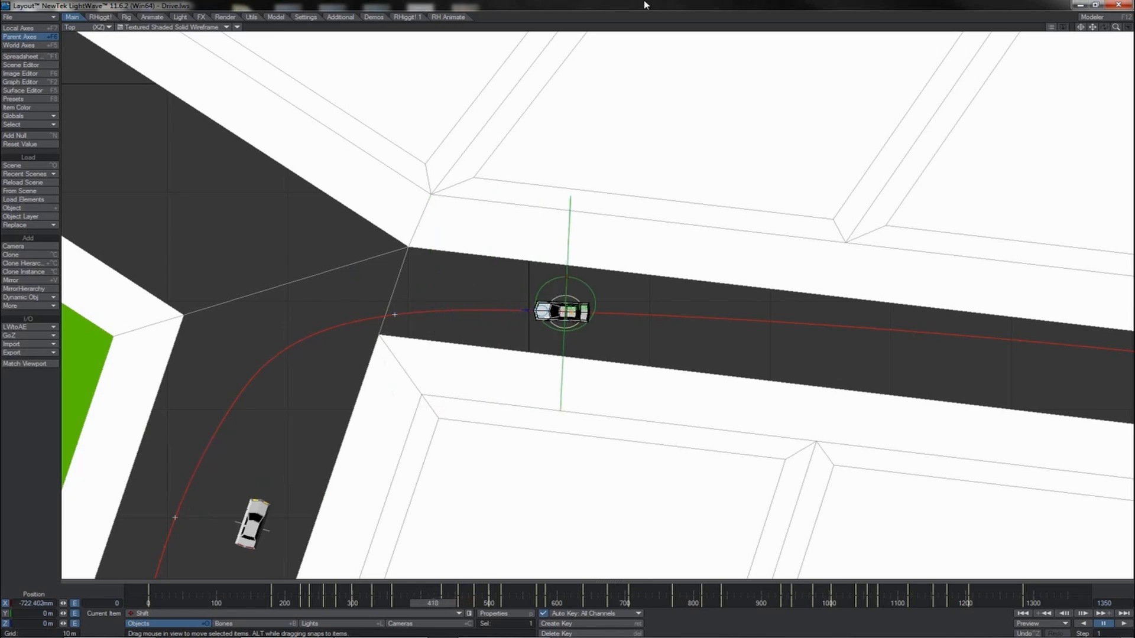
{"action": "left_click_drag", "start_coordinate": [1092, 29], "coordinate": [1094, 35]}
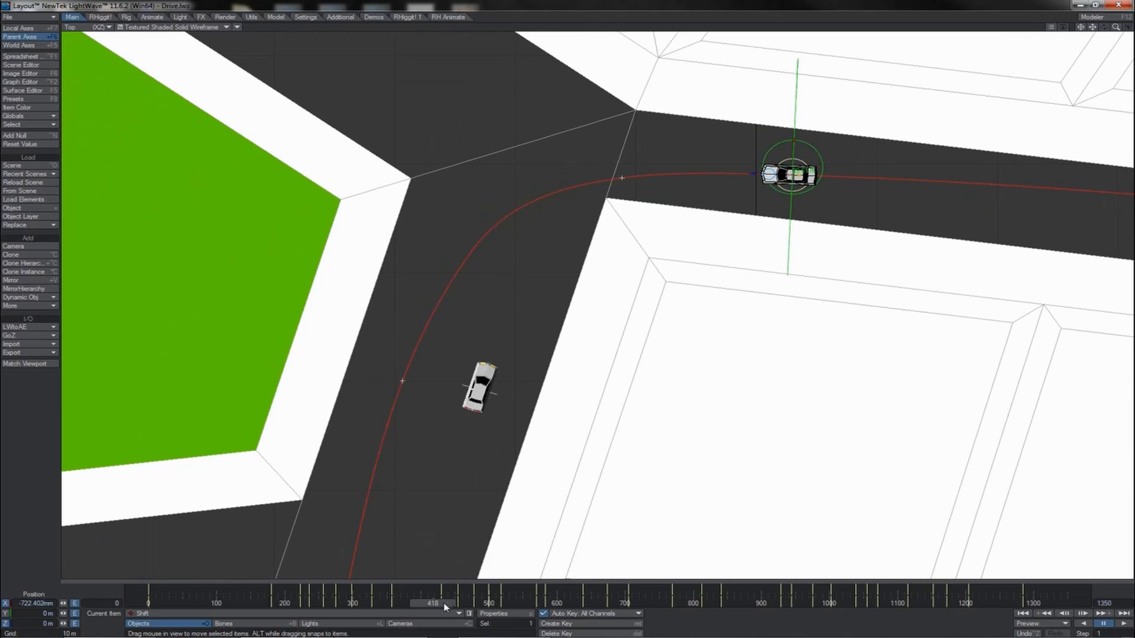
{"action": "left_click", "coordinate": [1123, 623]}
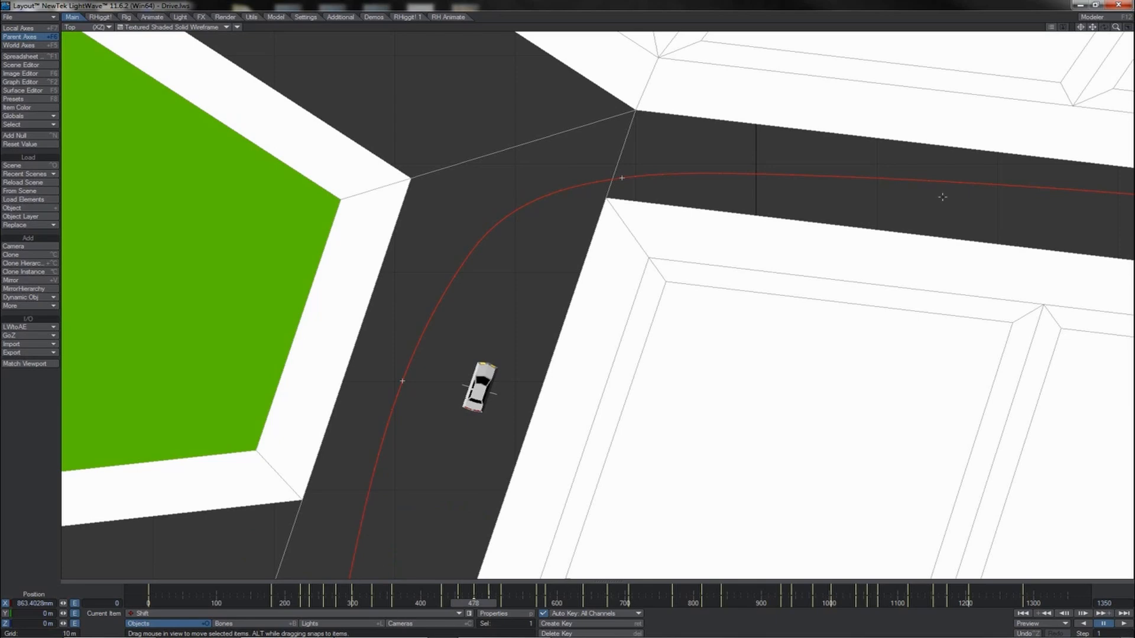
- Centre the Top view on the car at the next corner and review its turn between about frames 477 and 560
{"action": "left_click", "coordinate": [1080, 27]}
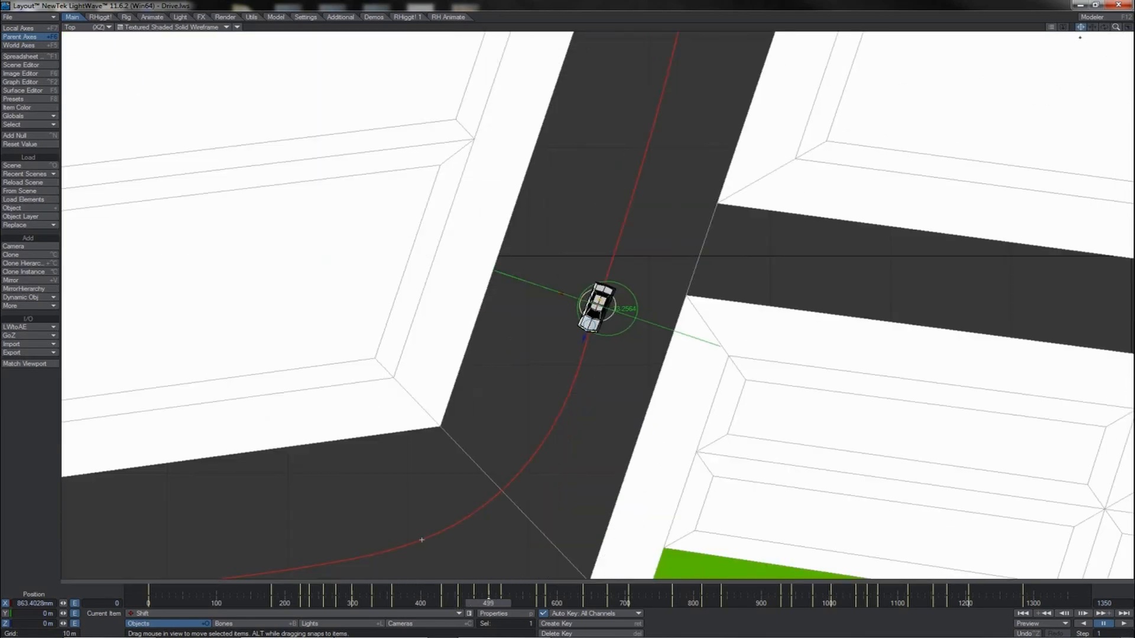
{"action": "left_click_drag", "start_coordinate": [1116, 27], "coordinate": [1051, 28]}
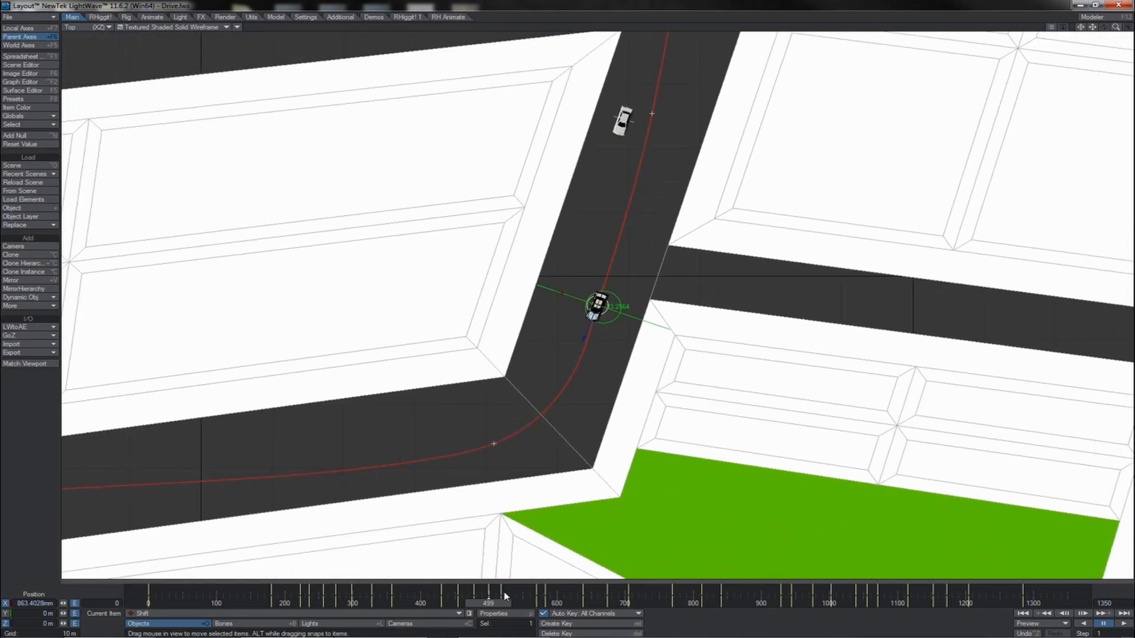
{"action": "left_click_drag", "start_coordinate": [495, 606], "coordinate": [481, 605]}
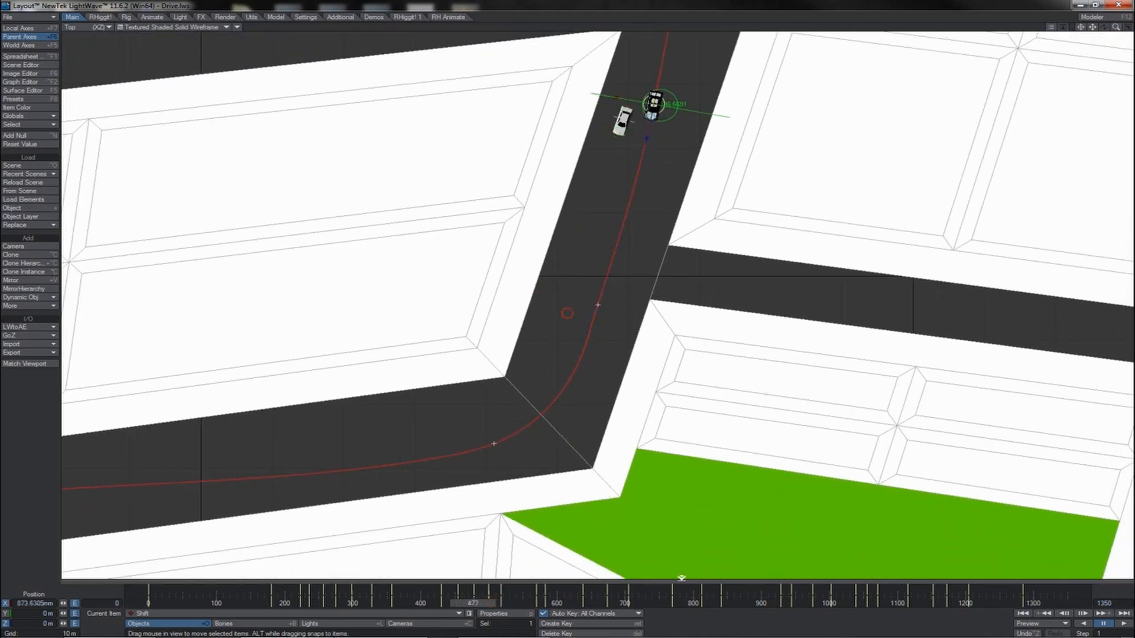
{"action": "left_click", "coordinate": [1124, 624]}
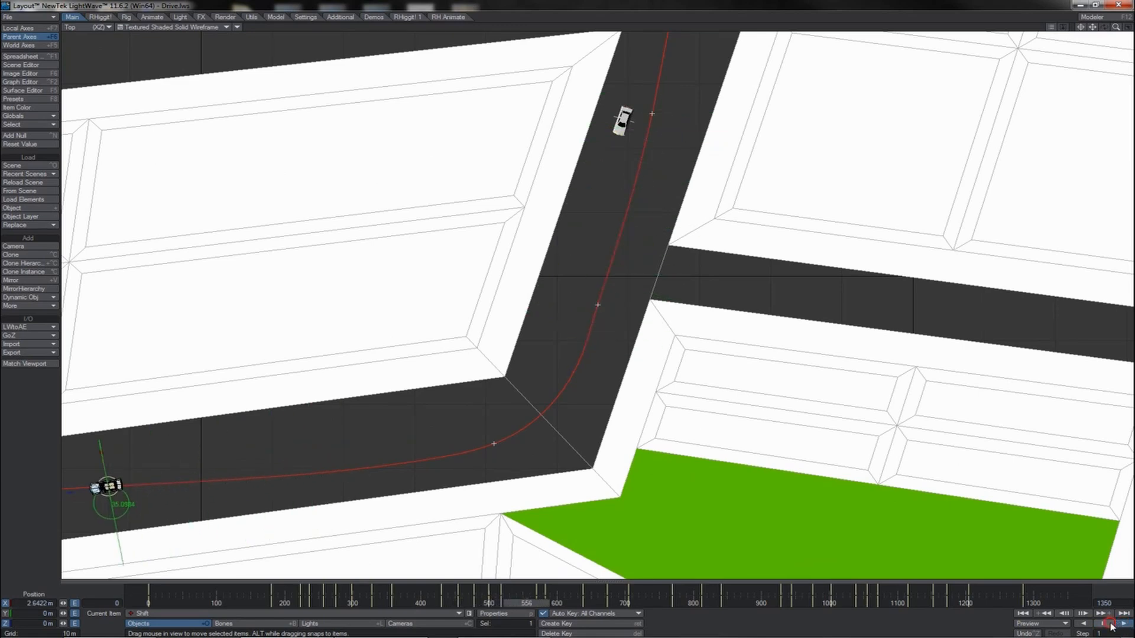
{"action": "left_click", "coordinate": [1103, 623]}
{"action": "left_click_drag", "start_coordinate": [523, 608], "coordinate": [475, 603]}
{"action": "left_click", "coordinate": [1121, 625]}
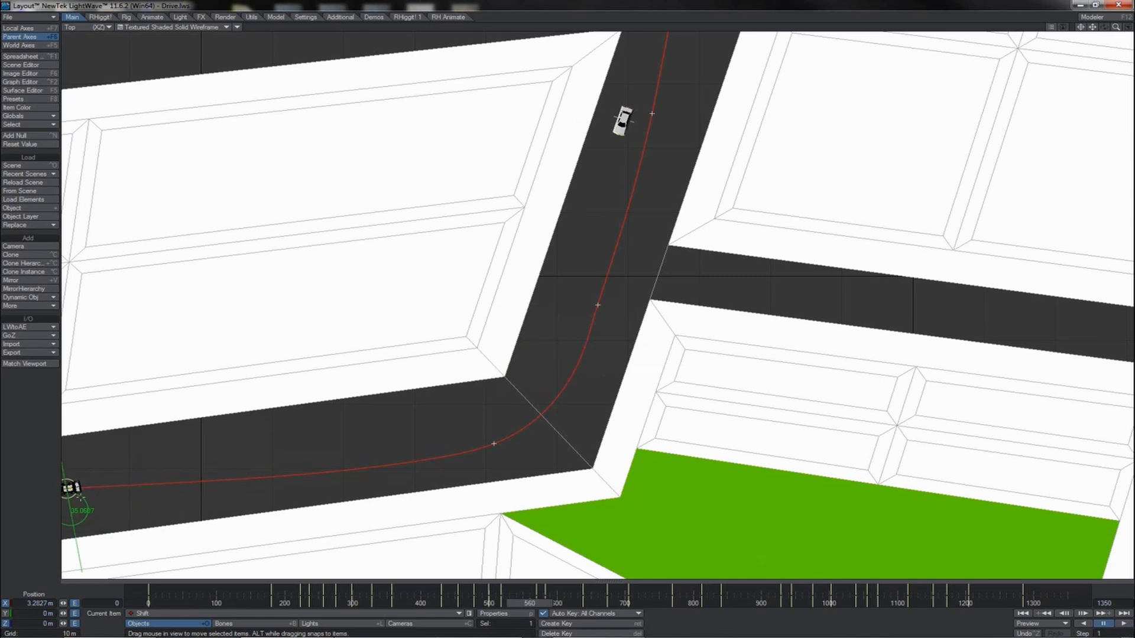
- Review the Driver's motion around this corner by playing it forward and backward between about frames 492 and 552
{"action": "key", "text": "Down"}
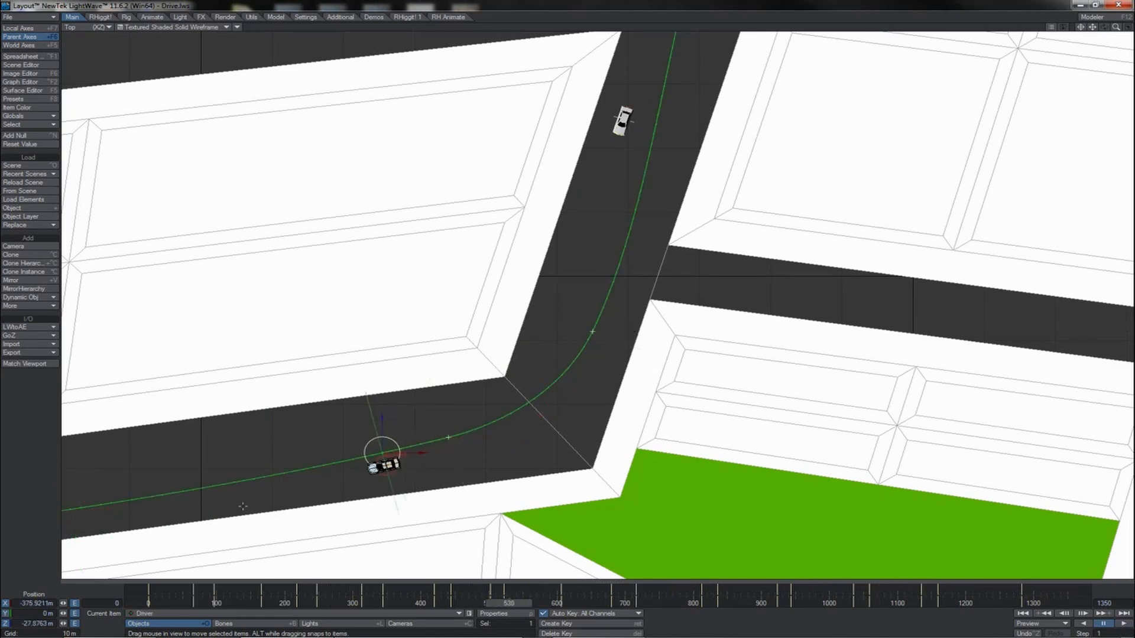
{"action": "key", "text": "4"}
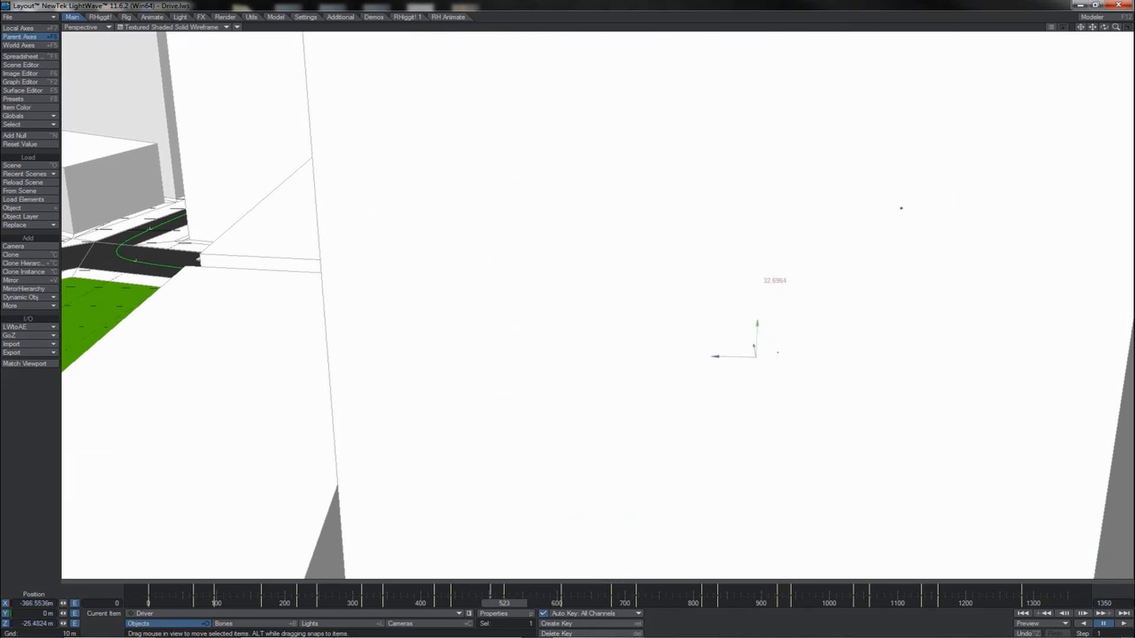
{"action": "key", "text": "2"}
{"action": "left_click_drag", "start_coordinate": [512, 604], "coordinate": [497, 608]}
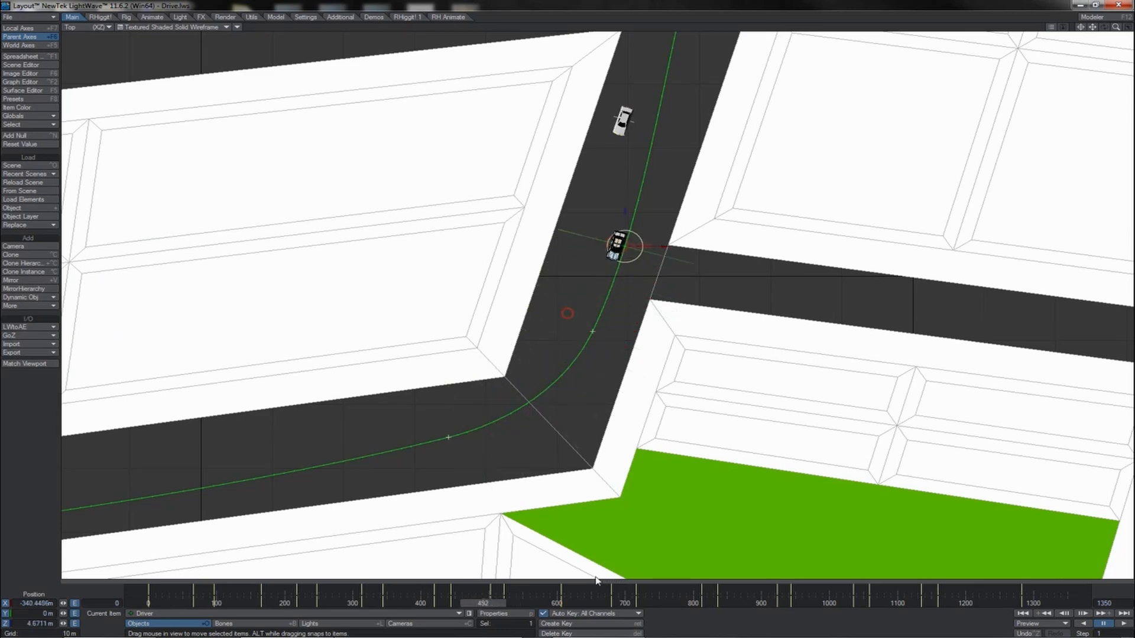
{"action": "left_click", "coordinate": [1125, 624]}
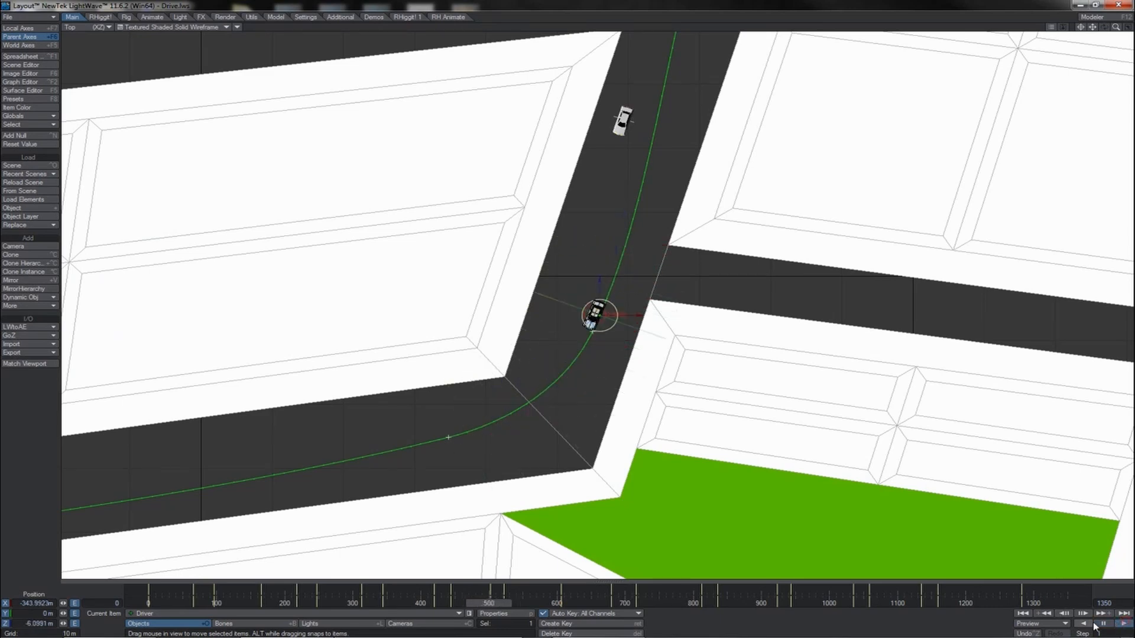
{"action": "left_click", "coordinate": [1084, 625]}
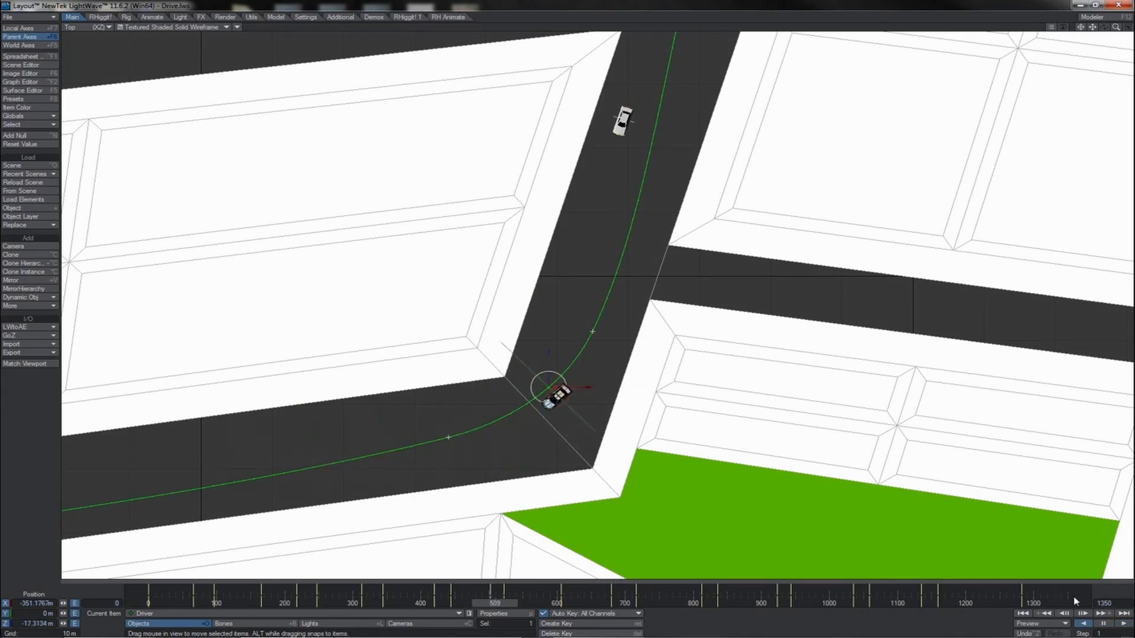
{"action": "left_click", "coordinate": [1124, 625]}
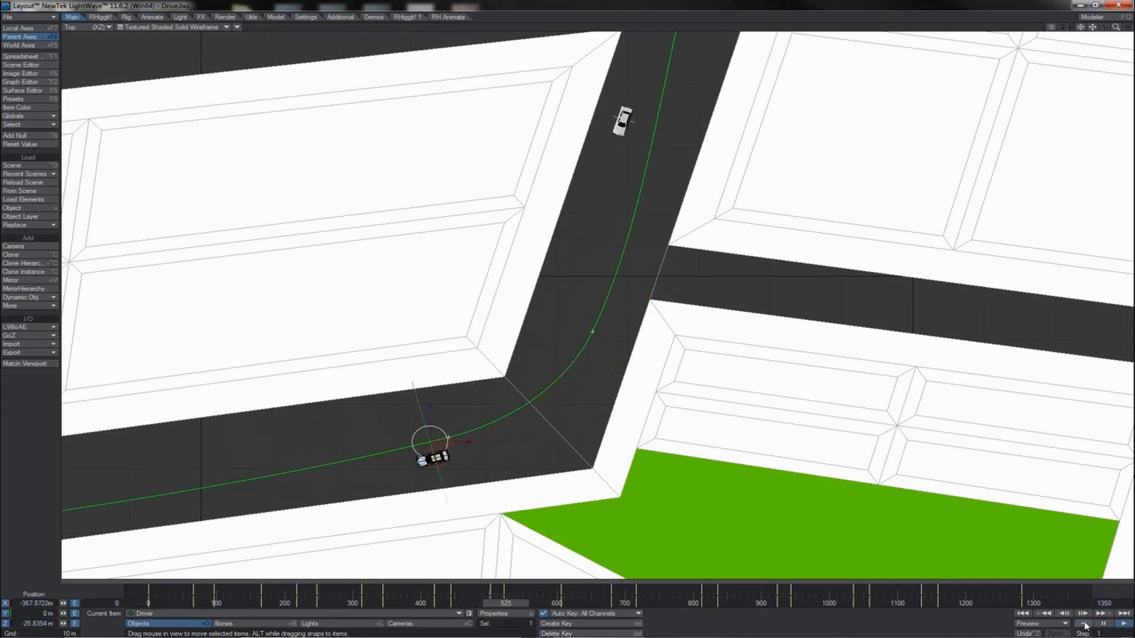
{"action": "left_click", "coordinate": [1084, 625]}
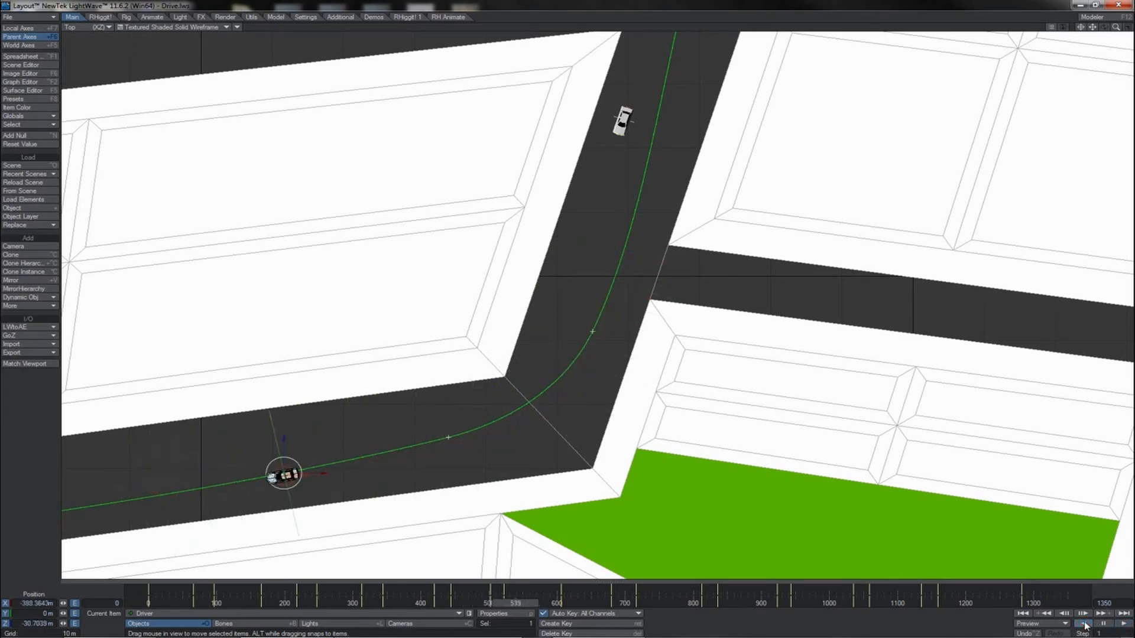
{"action": "left_click", "coordinate": [1125, 624]}
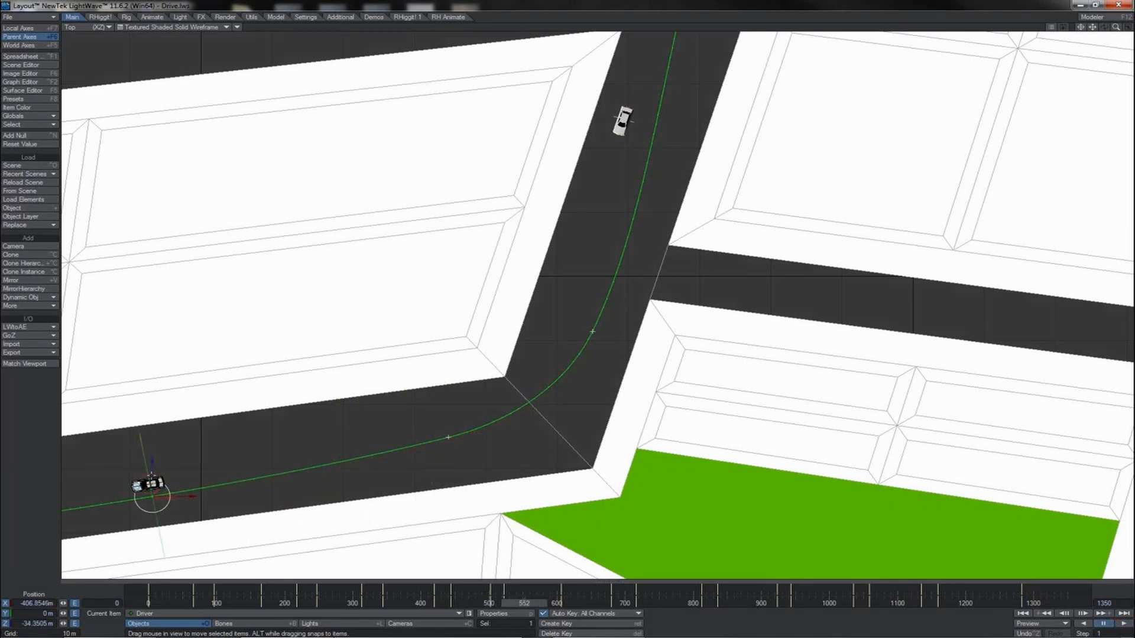
- Create a motion key for the Shift null at frame 528 while viewing the corner from above in the Perspective view
{"action": "key", "text": "4"}
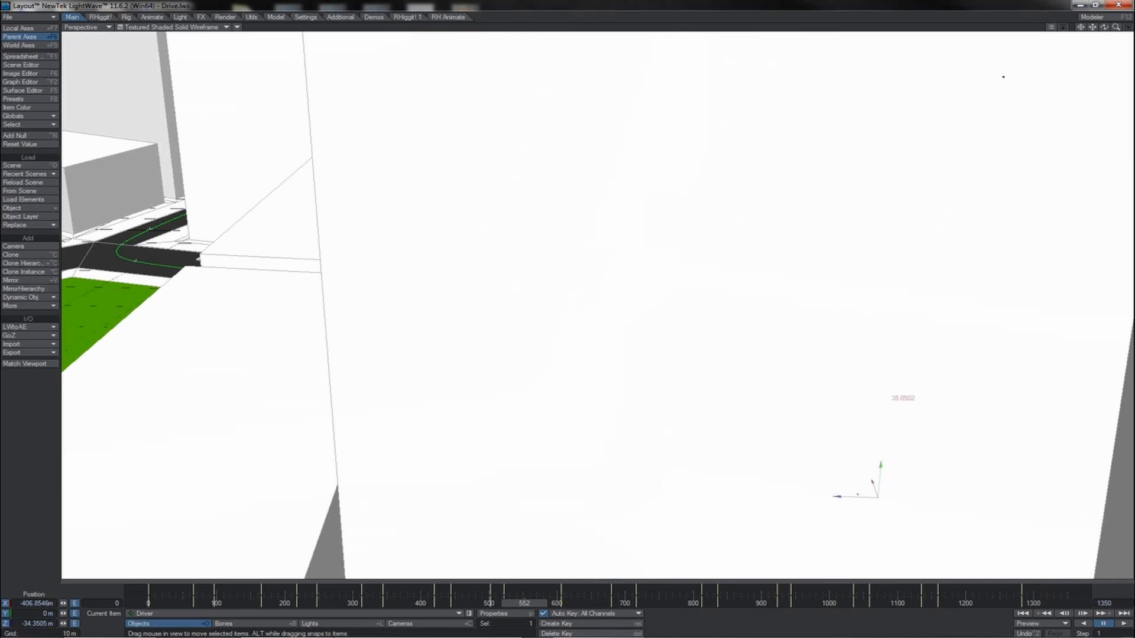
{"action": "left_click", "coordinate": [1082, 27]}
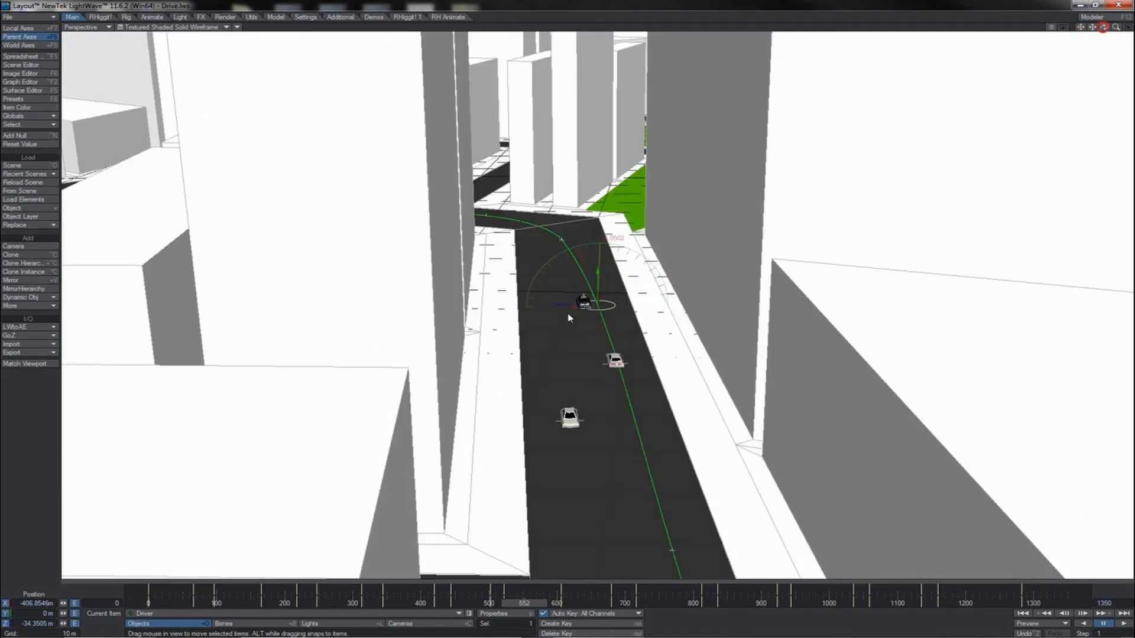
{"action": "left_click_drag", "start_coordinate": [1103, 27], "coordinate": [567, 313]}
{"action": "mouse_move", "coordinate": [1114, 27]}
{"action": "left_mouse_down"}
{"action": "mouse_move", "coordinate": [568, 313]}
{"action": "mouse_move", "coordinate": [1110, 30]}
{"action": "mouse_move", "coordinate": [568, 313]}
{"action": "mouse_move", "coordinate": [1096, 29]}
{"action": "left_mouse_up"}
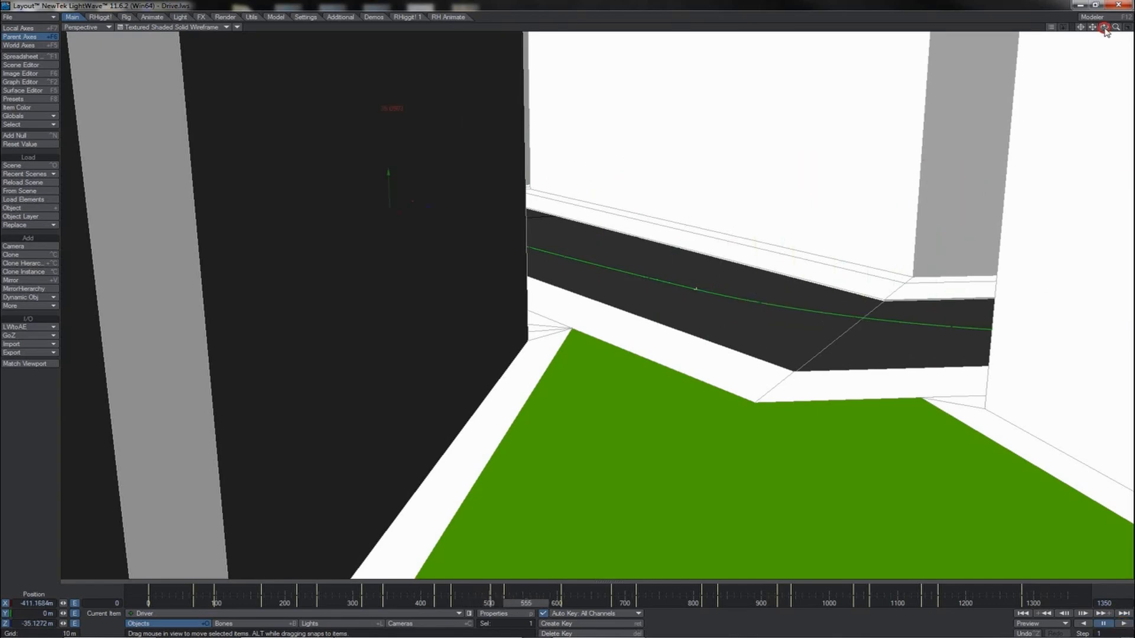
{"action": "left_click_drag", "start_coordinate": [1104, 29], "coordinate": [1104, 30]}
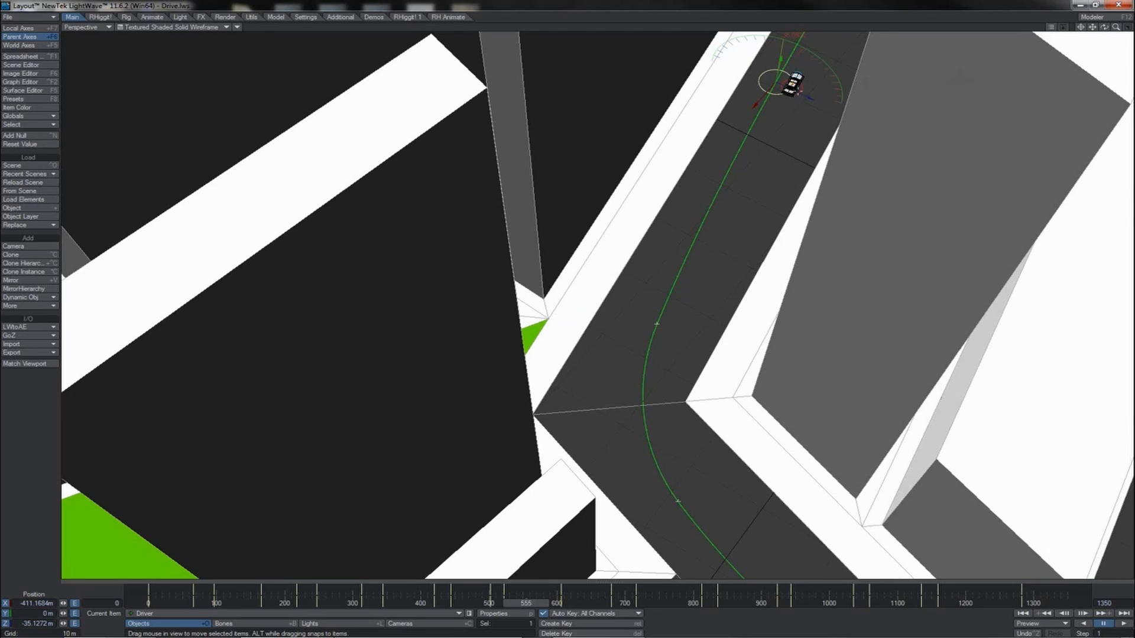
{"action": "key", "text": "Down"}
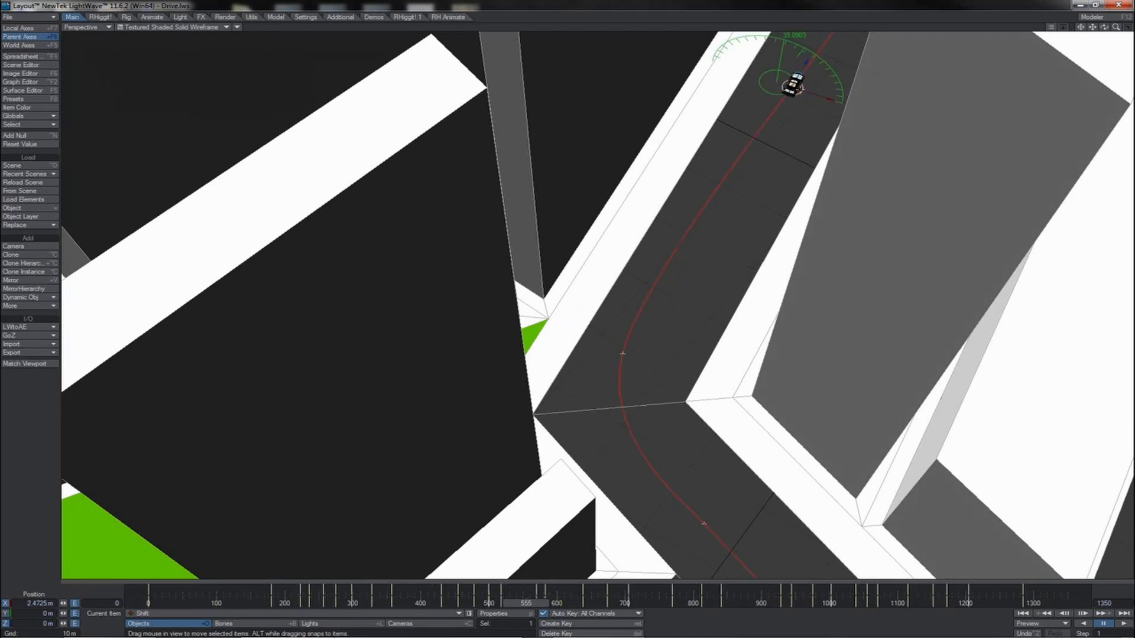
{"action": "key", "text": "shift+Left"}
{"action": "key", "text": "Right"}
{"action": "key", "text": "Right"}
{"action": "key", "text": "Right"}
{"action": "key", "text": "Right"}
{"action": "key", "text": "Right"}
{"action": "key", "text": "Right"}
{"action": "key", "text": "Right"}
{"action": "key", "text": "Right"}
{"action": "key", "text": "Right"}
{"action": "key", "text": "Right"}
{"action": "key", "text": "Right"}
{"action": "key", "text": "Right"}
{"action": "key", "text": "Right"}
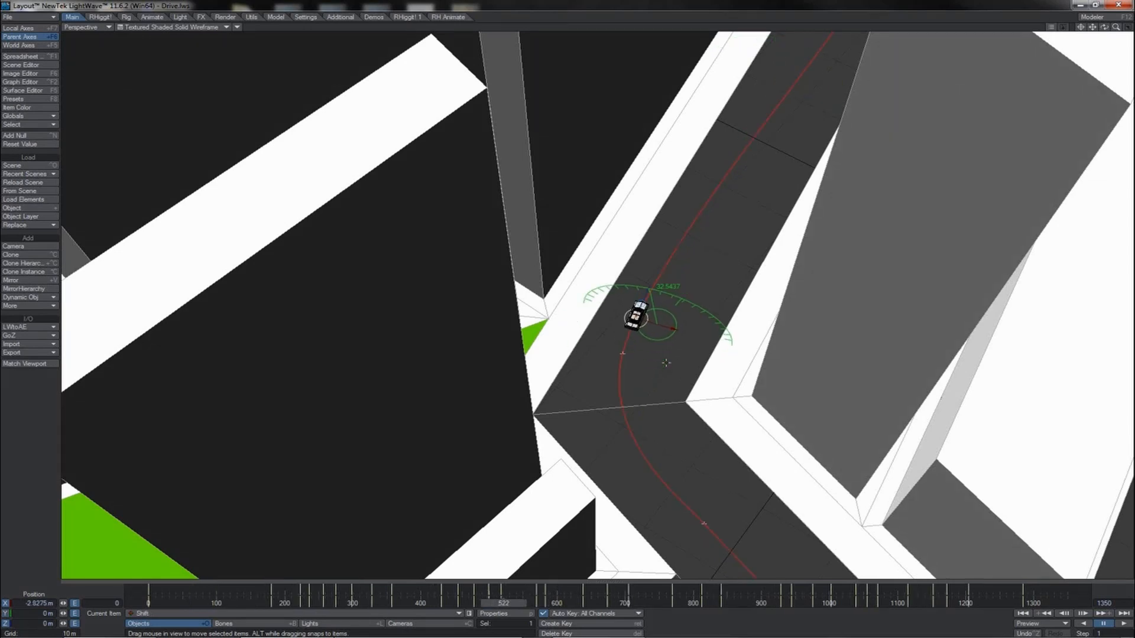
{"action": "key", "text": "shift+Left"}
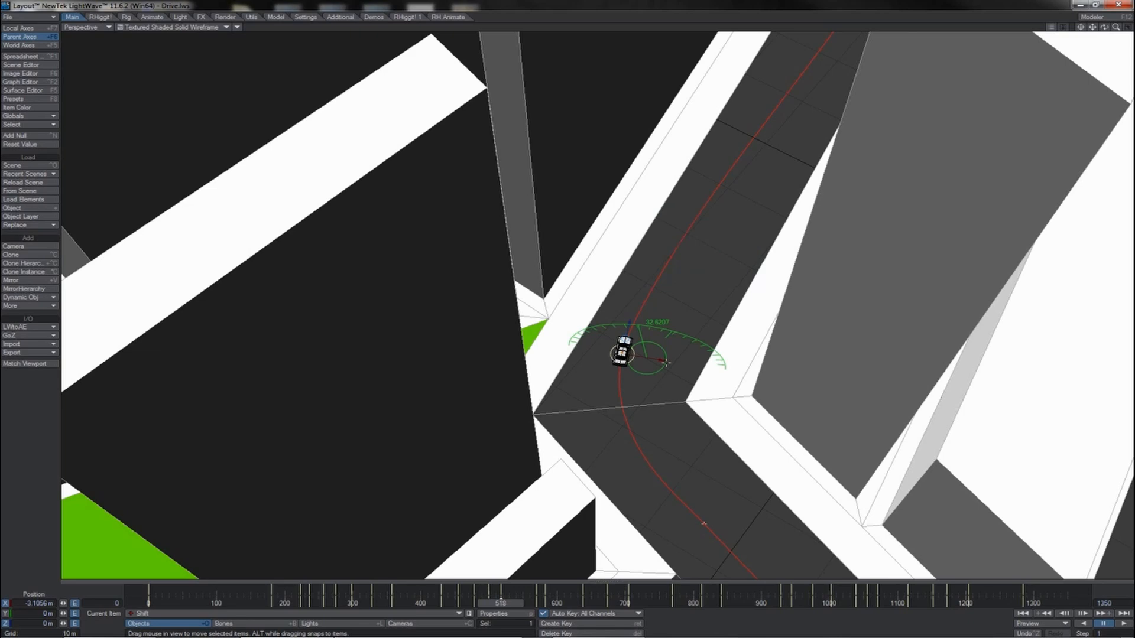
{"action": "key", "text": "shift+Left"}
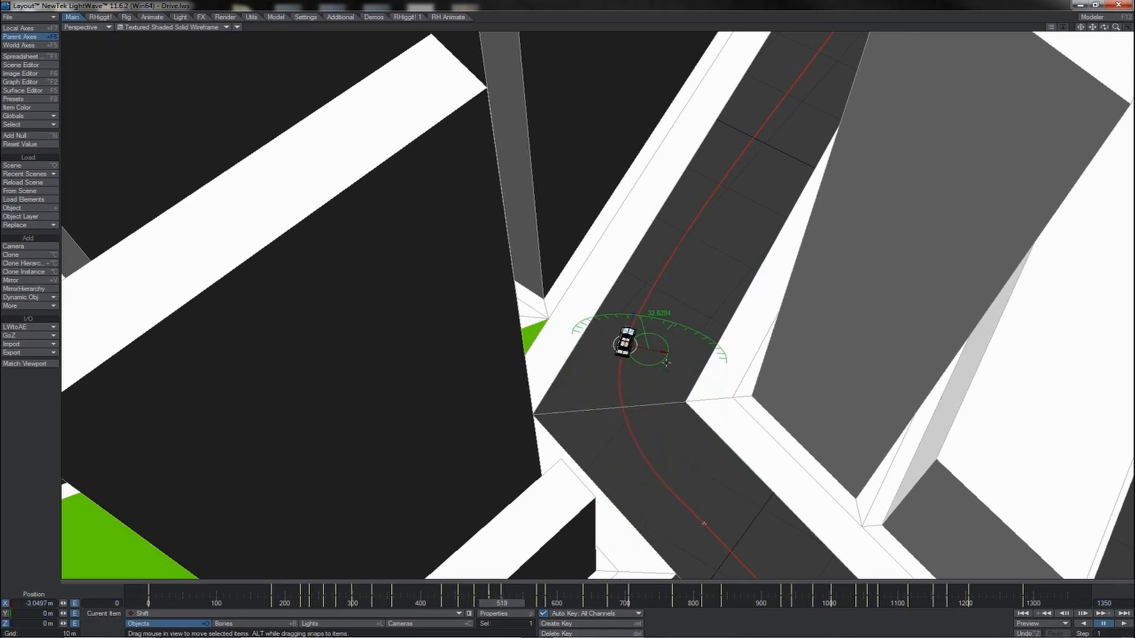
{"action": "key", "text": "Return"}
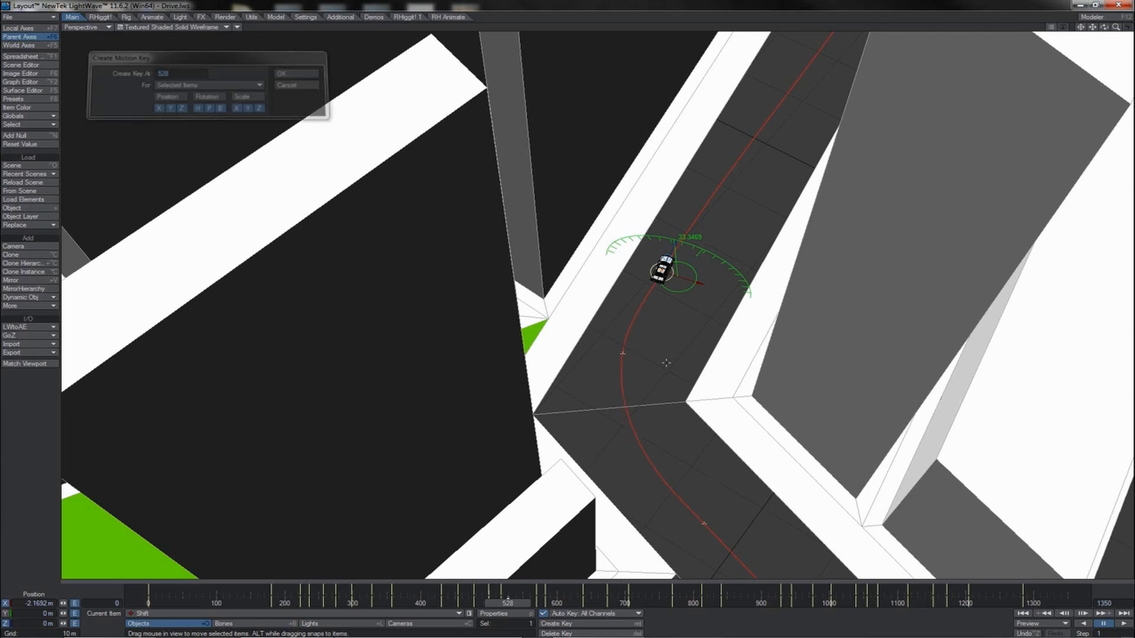
{"action": "key", "text": "Return"}
- Move the Shift null forward along Z to about 4.14 m at frame 544 and check it in the Top view
{"action": "key", "text": "shift+Left"}
{"action": "key", "text": "shift+Right"}
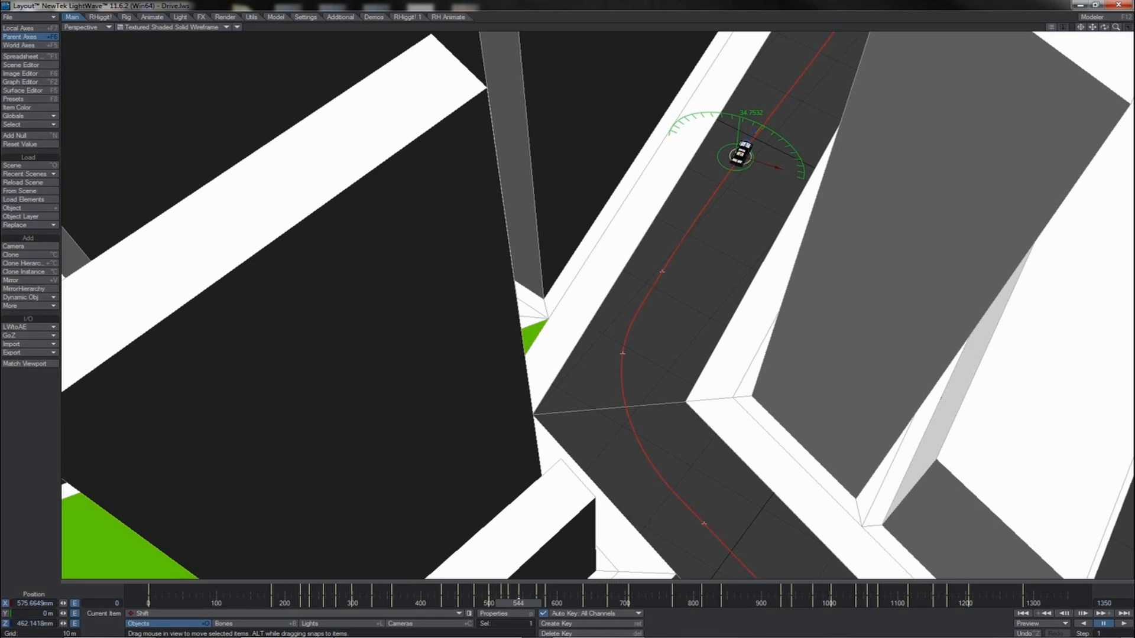
{"action": "left_click_drag", "start_coordinate": [754, 130], "coordinate": [752, 135]}
{"action": "key", "text": "2"}
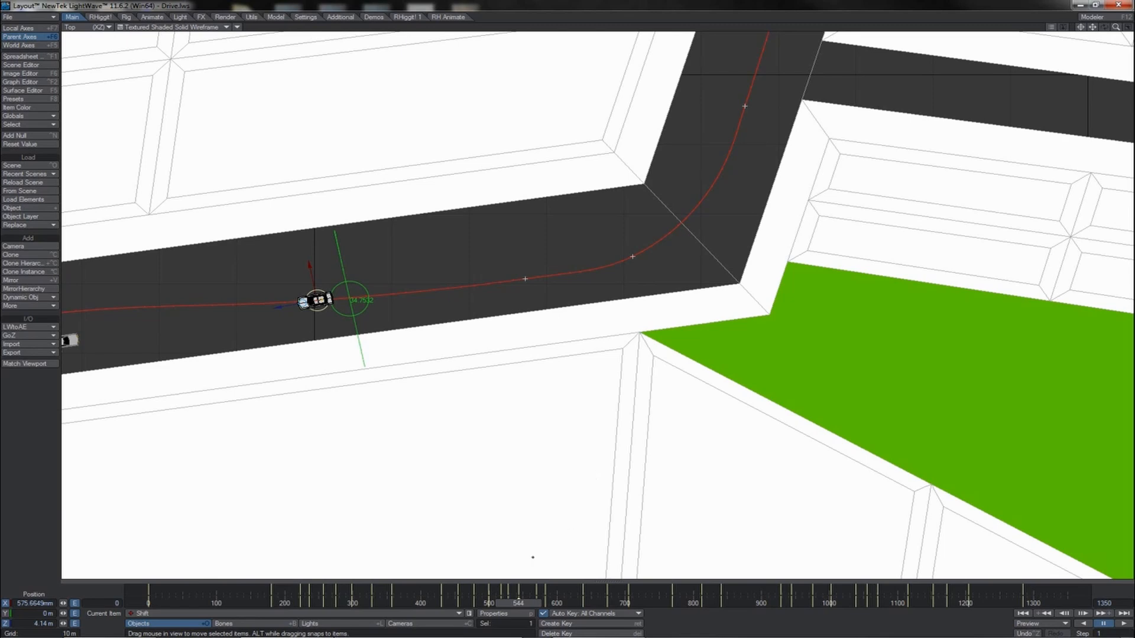
- Review the car's turn around this corner at street level in the Perspective view, between about frames 465 and 572
{"action": "left_click_drag", "start_coordinate": [519, 605], "coordinate": [470, 604]}
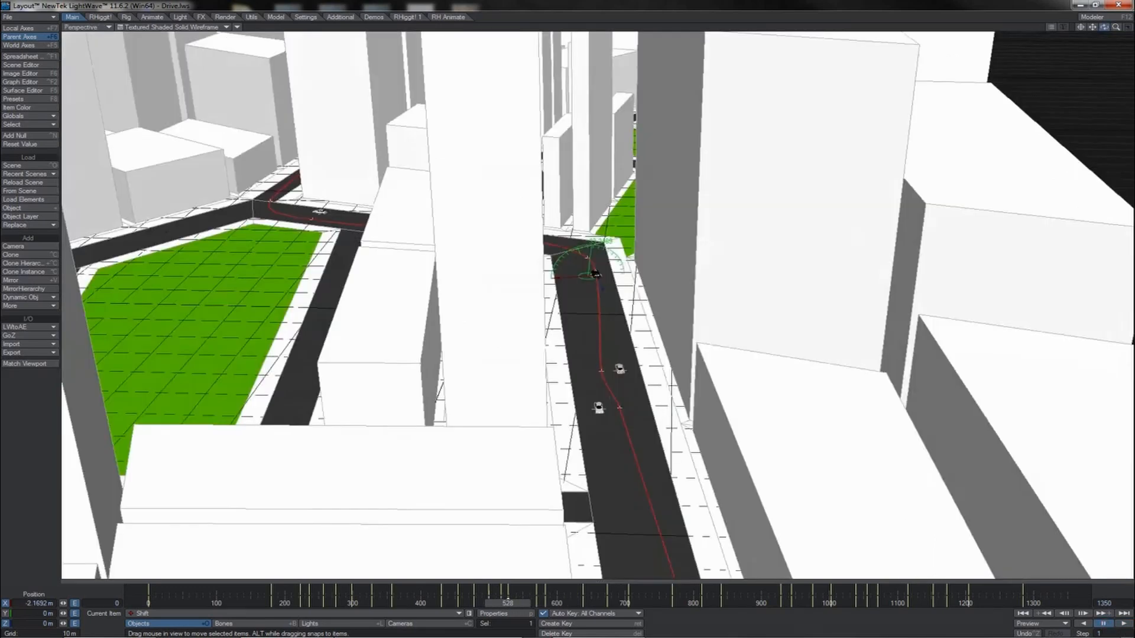
{"action": "left_click_drag", "start_coordinate": [1104, 27], "coordinate": [1101, 56]}
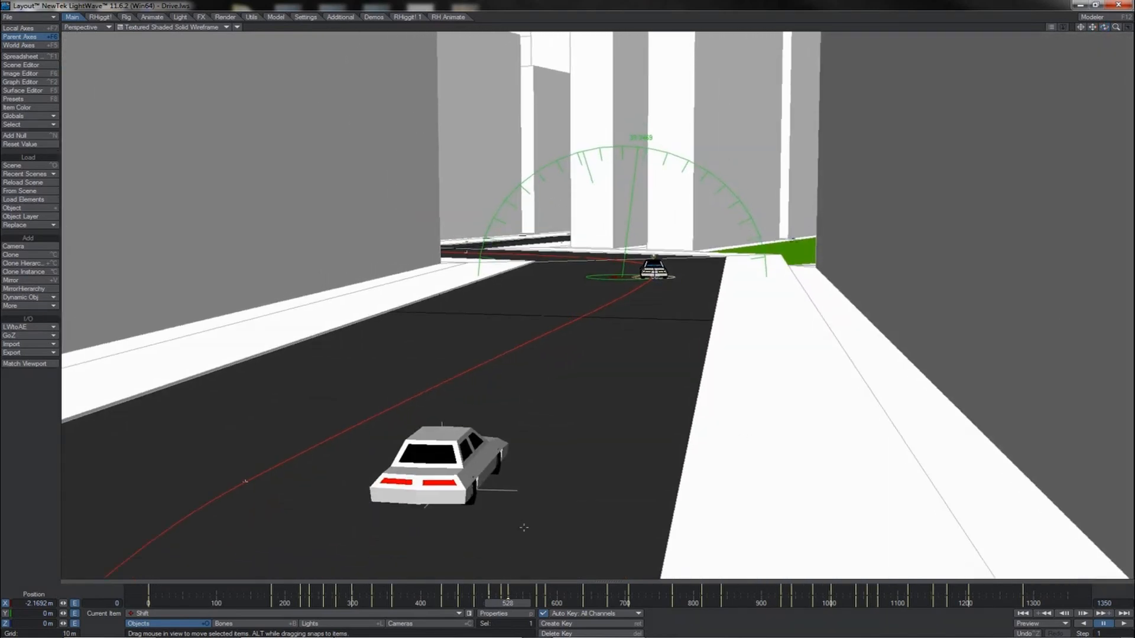
{"action": "left_click_drag", "start_coordinate": [513, 607], "coordinate": [474, 607]}
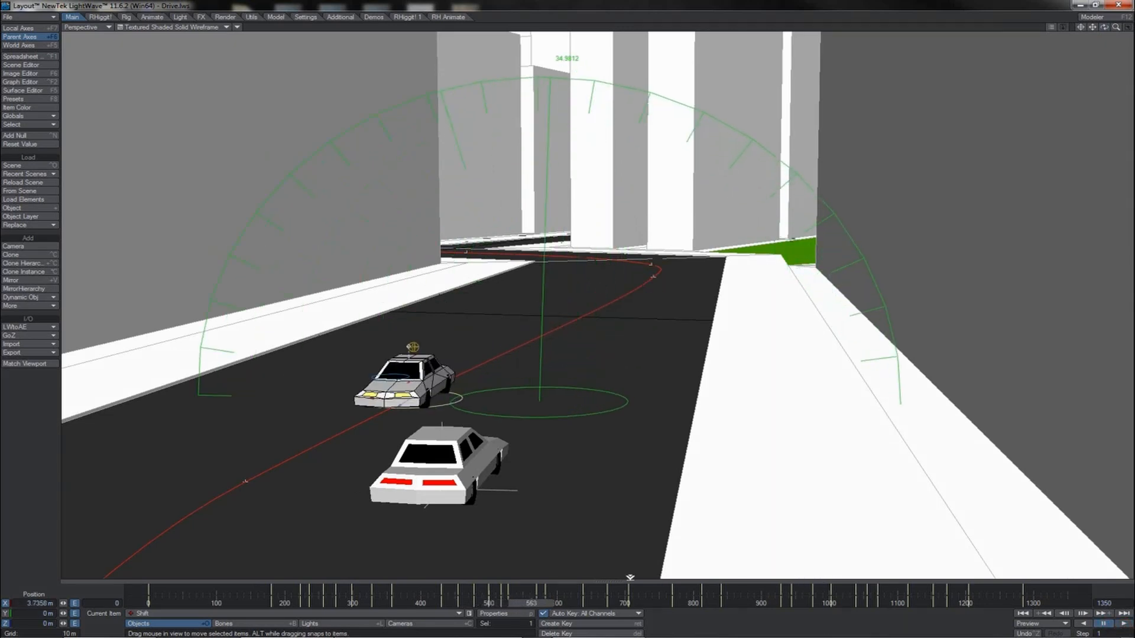
{"action": "left_click_drag", "start_coordinate": [533, 604], "coordinate": [468, 604]}
{"action": "key", "text": "y"}
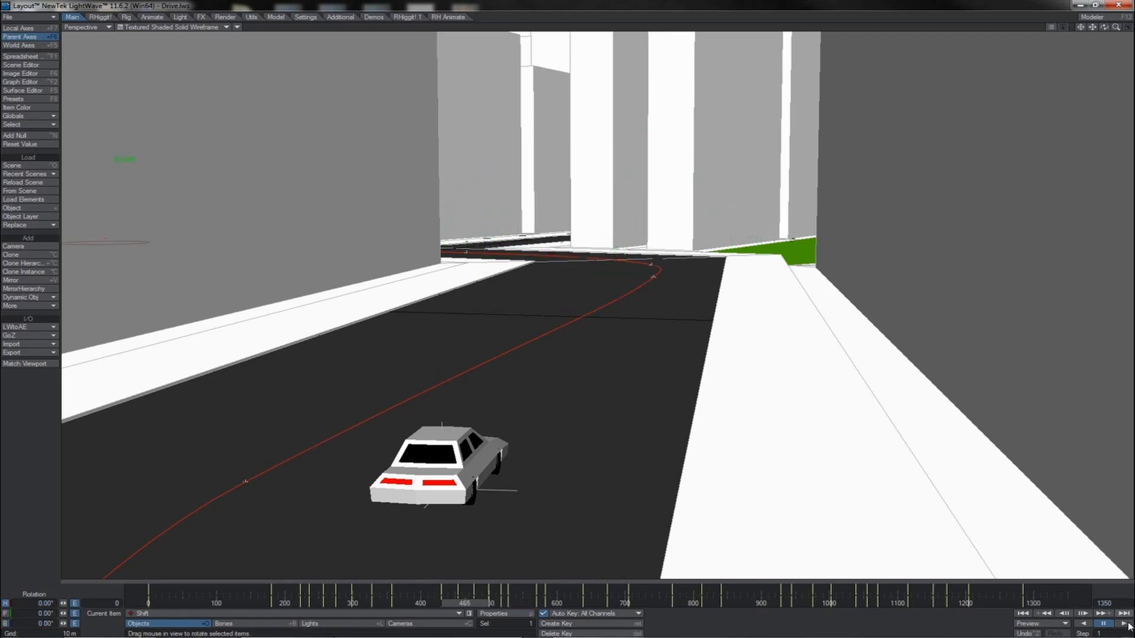
{"action": "left_click", "coordinate": [1126, 623]}
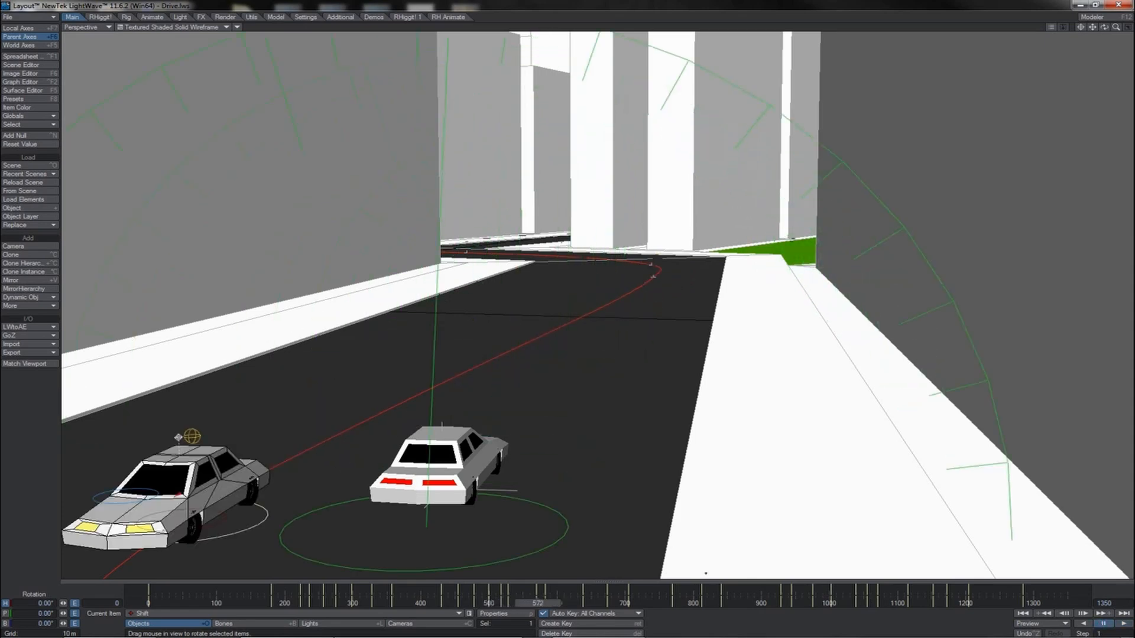
- Follow the car in the Top view past the parked cars and into the next corner, between about frames 572 and 679
{"action": "key", "text": "2"}
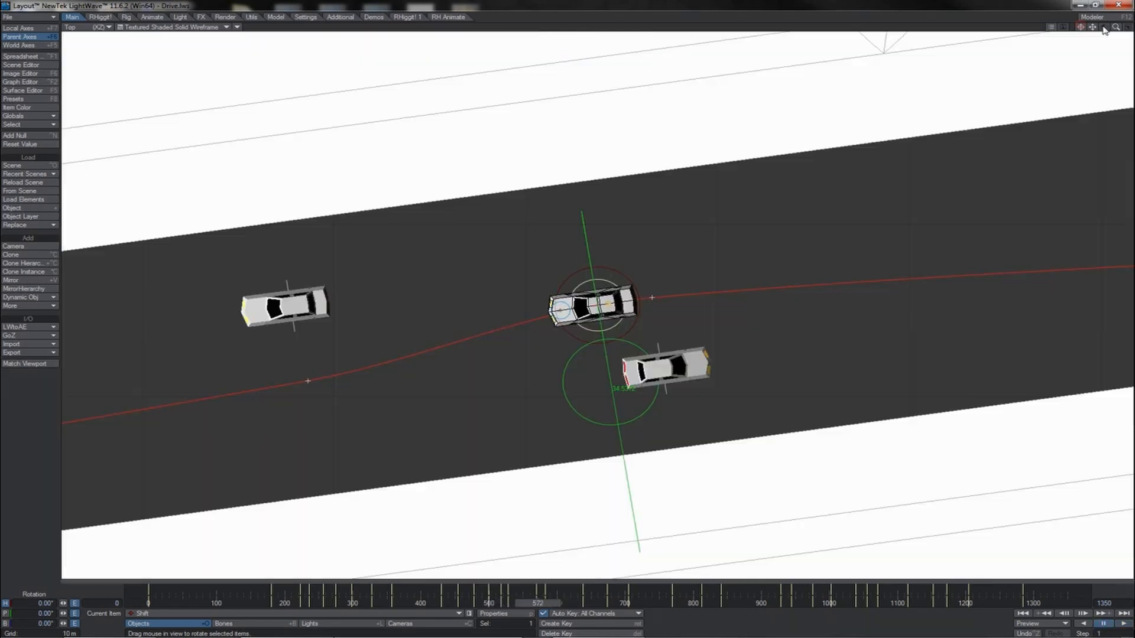
{"action": "left_click_drag", "start_coordinate": [1113, 28], "coordinate": [1033, 128]}
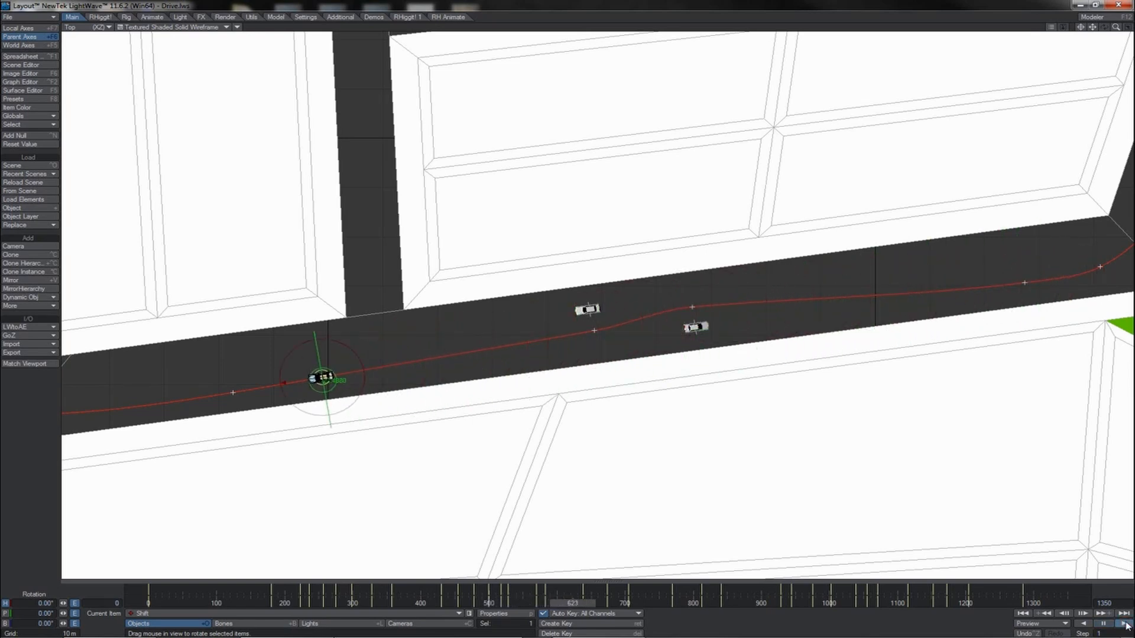
{"action": "left_click", "coordinate": [1107, 624]}
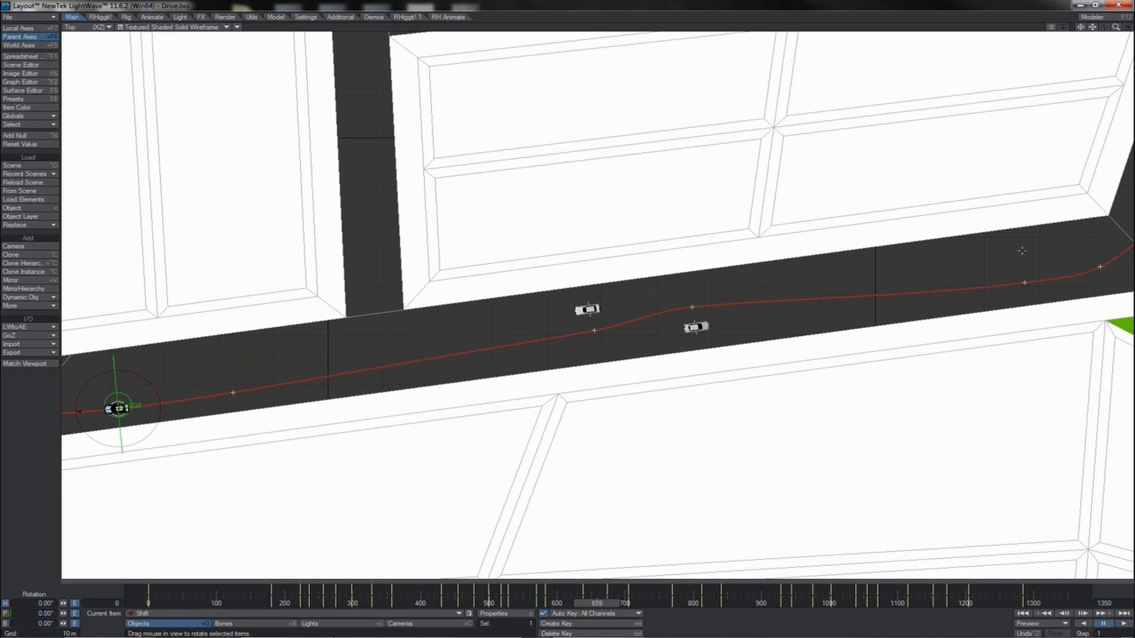
{"action": "key", "text": "g"}
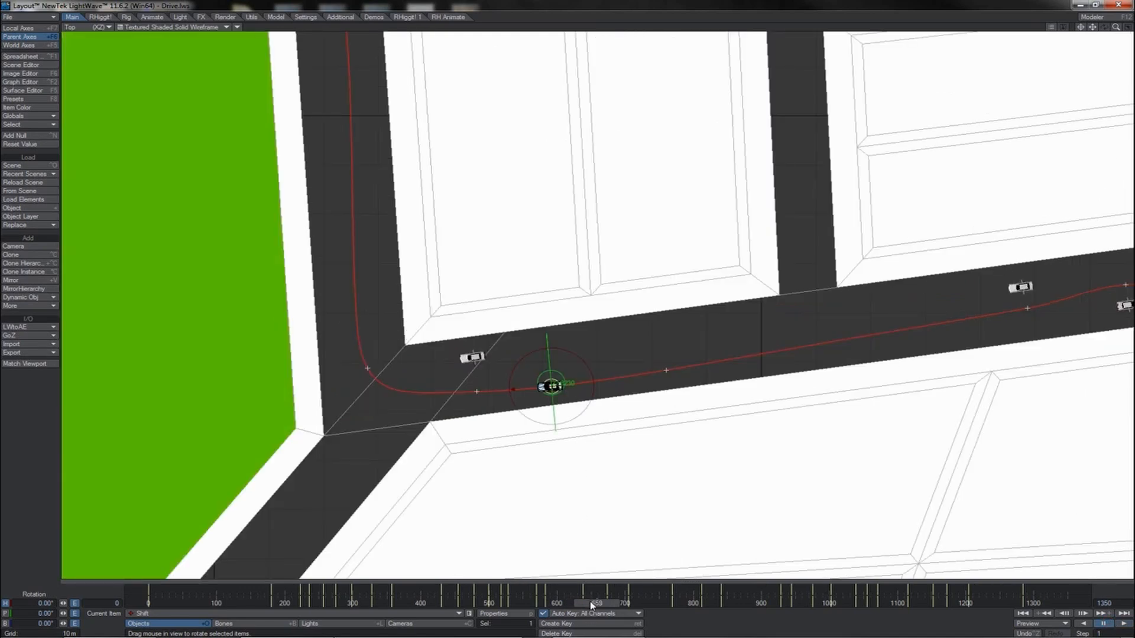
{"action": "left_click_drag", "start_coordinate": [591, 605], "coordinate": [549, 605]}
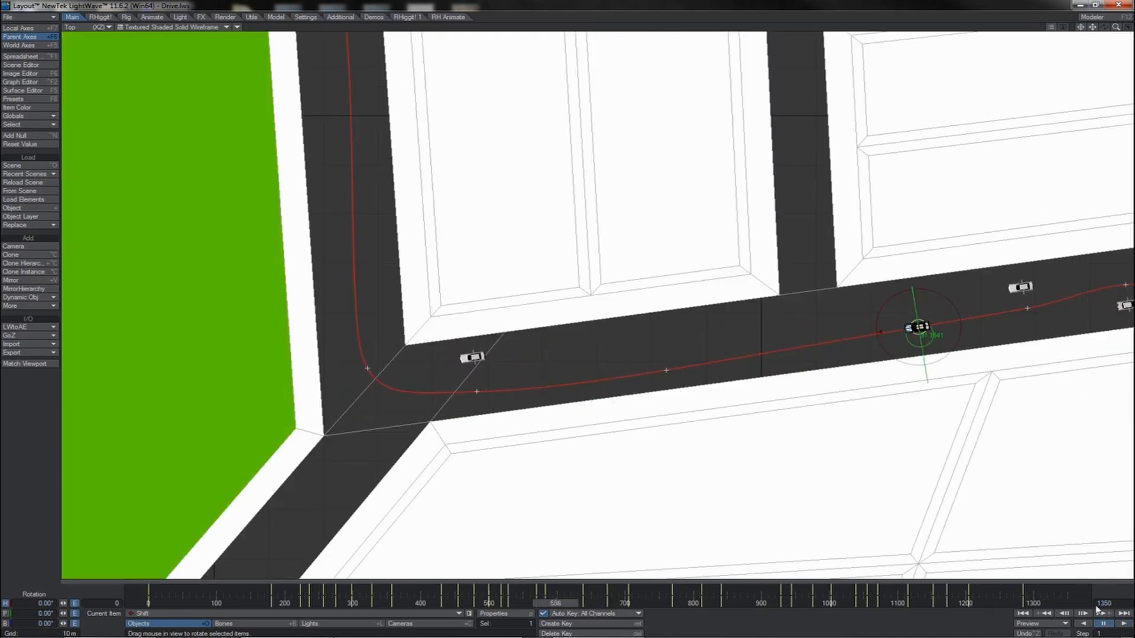
{"action": "left_click", "coordinate": [1122, 624]}
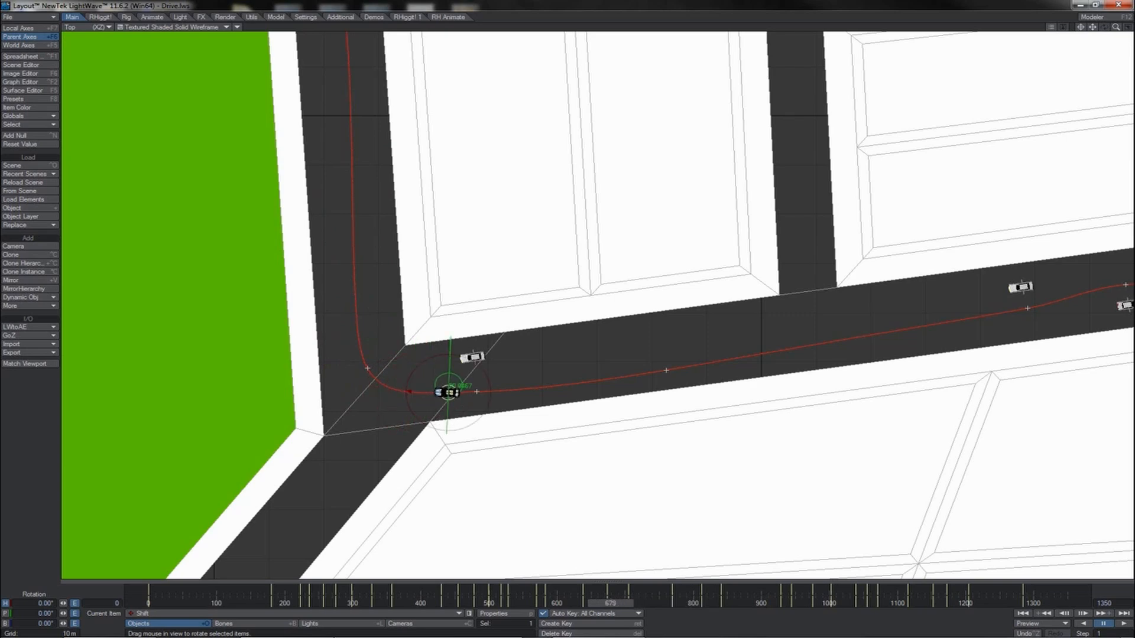
- Review the car's drive beside the large green block and around its corner in the Top view, between about frames 741 and 893
{"action": "left_click_drag", "start_coordinate": [610, 603], "coordinate": [652, 603]}
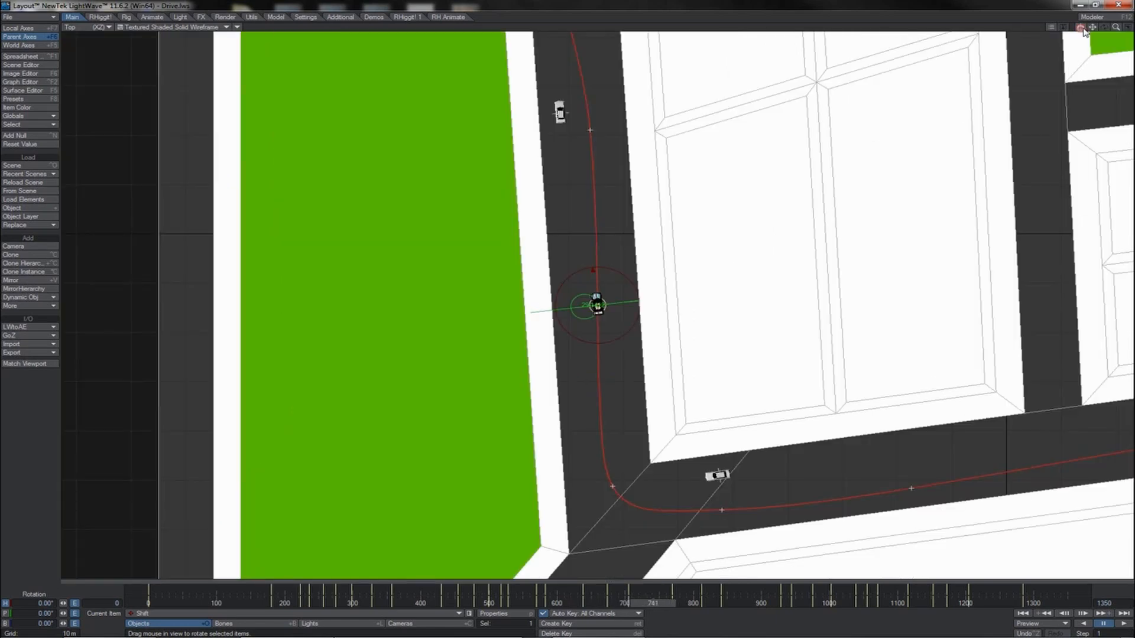
{"action": "mouse_move", "coordinate": [1115, 32]}
{"action": "left_mouse_down"}
{"action": "mouse_move", "coordinate": [1078, 36]}
{"action": "mouse_move", "coordinate": [1094, 32]}
{"action": "left_mouse_up"}
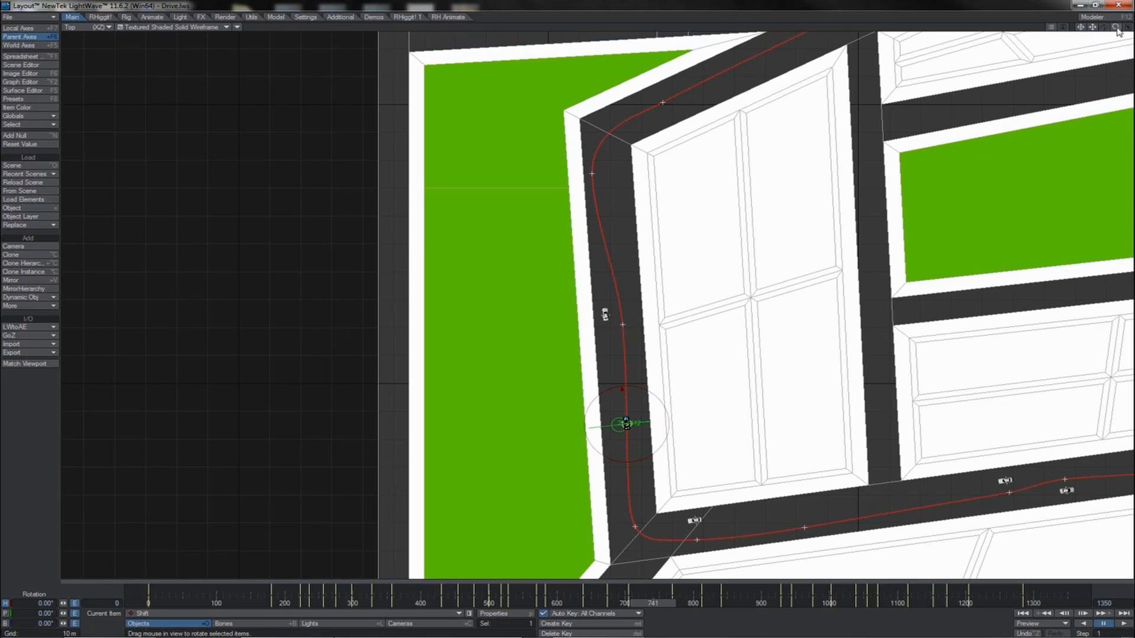
{"action": "left_click_drag", "start_coordinate": [1116, 27], "coordinate": [1095, 35]}
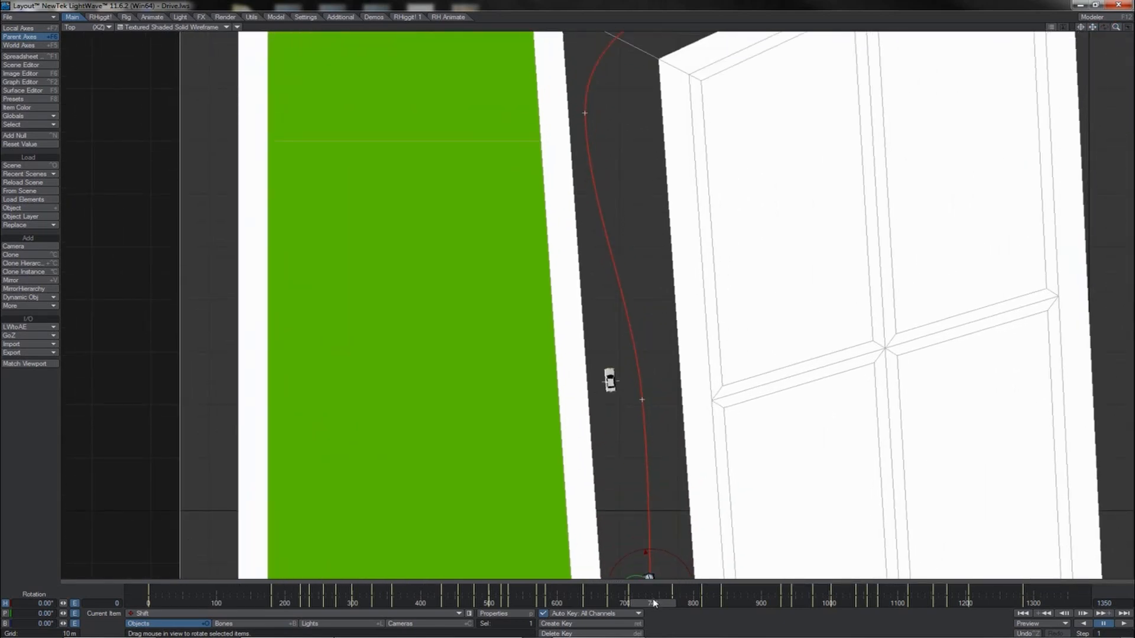
{"action": "left_click", "coordinate": [1103, 627]}
{"action": "left_click", "coordinate": [1127, 627]}
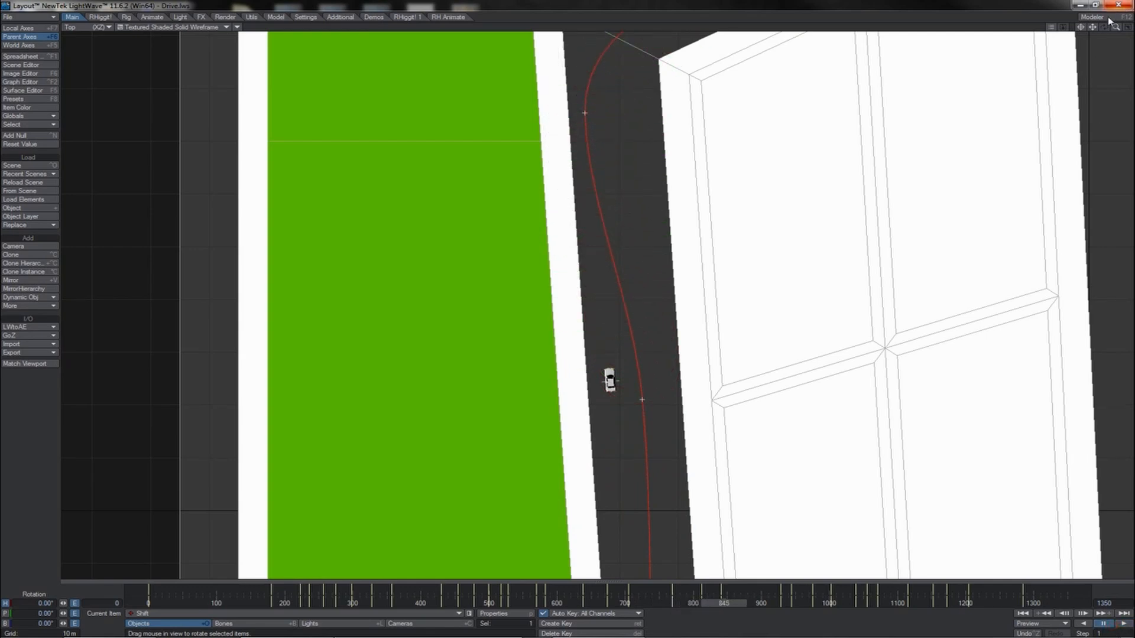
{"action": "left_click_drag", "start_coordinate": [1092, 27], "coordinate": [965, 301]}
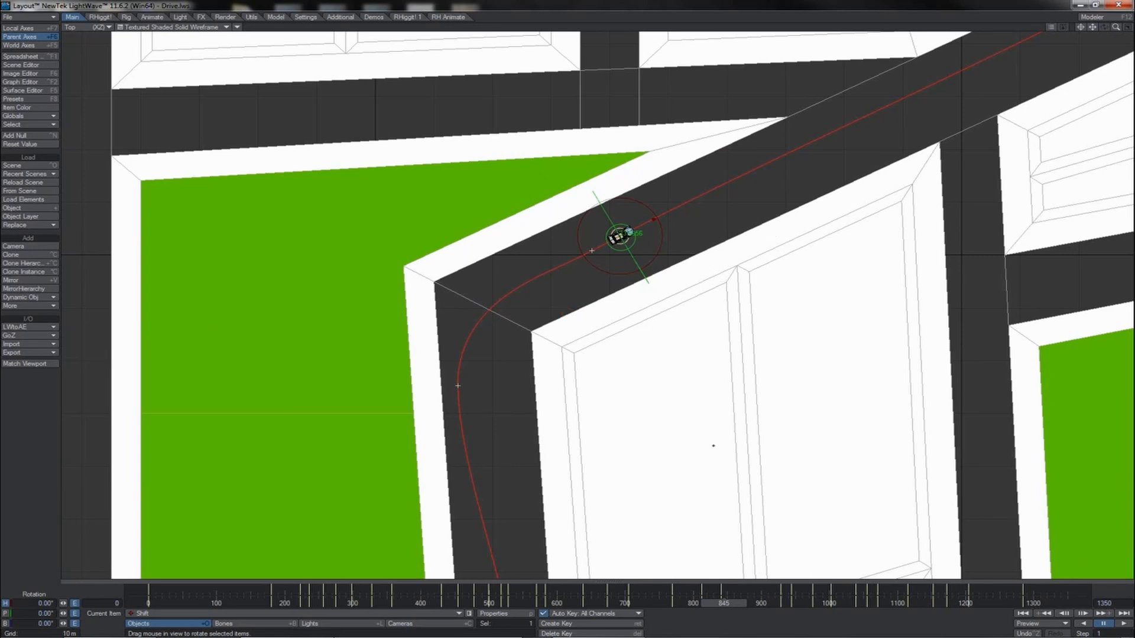
{"action": "left_click_drag", "start_coordinate": [728, 604], "coordinate": [673, 604]}
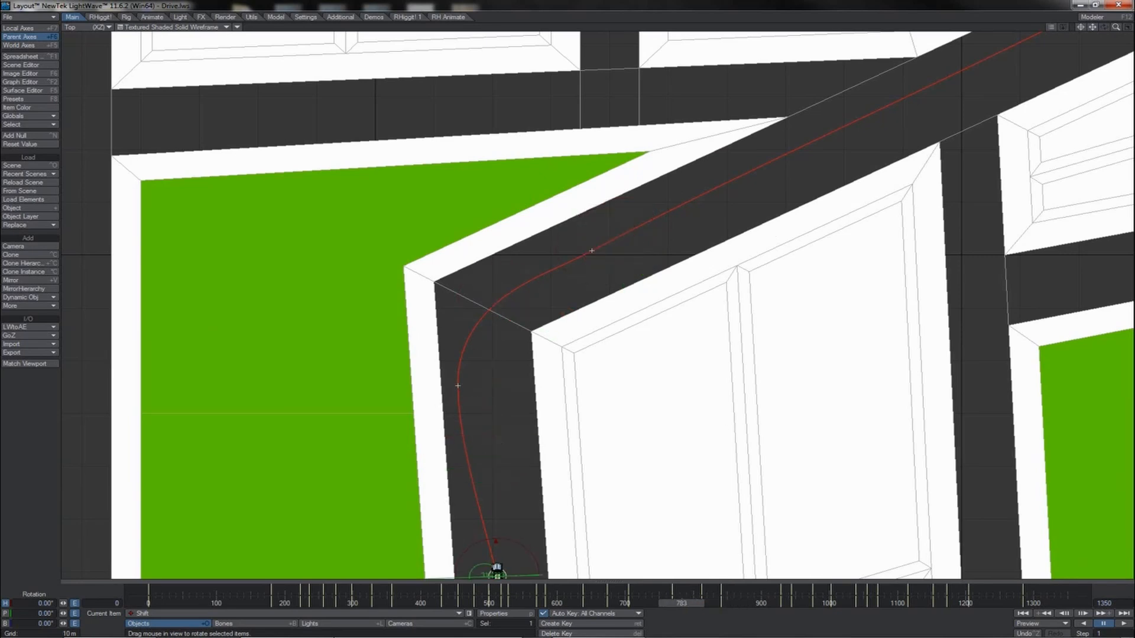
{"action": "left_click", "coordinate": [1105, 625]}
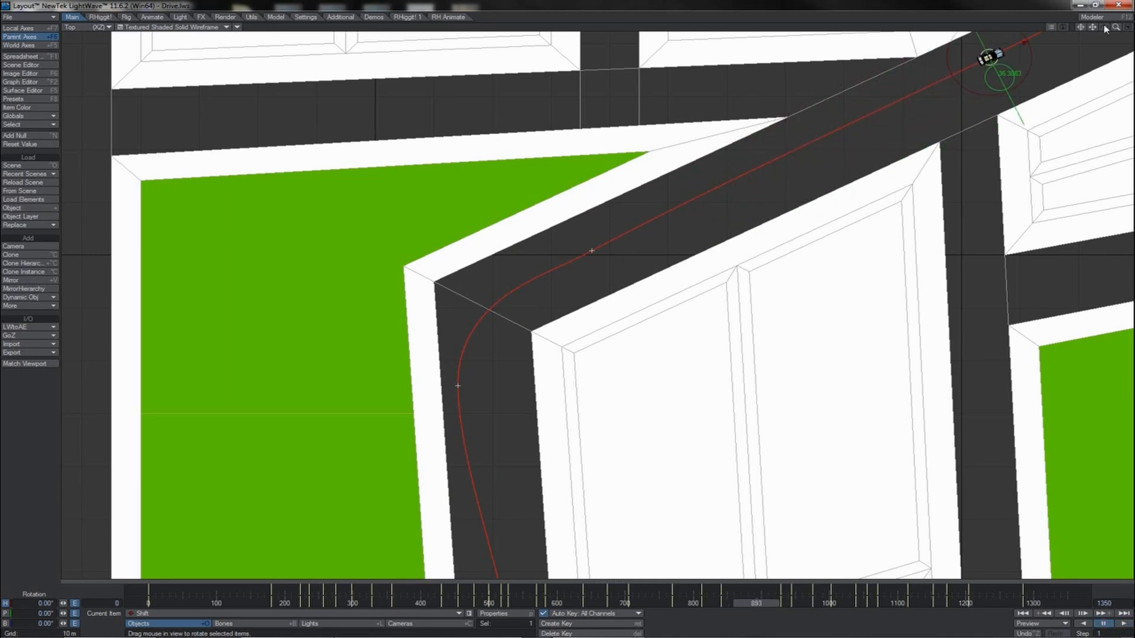
- Play the car's run along the diagonal street and through the turn at the junction, between about frames 834 and 952
{"action": "left_click_drag", "start_coordinate": [1092, 27], "coordinate": [567, 313]}
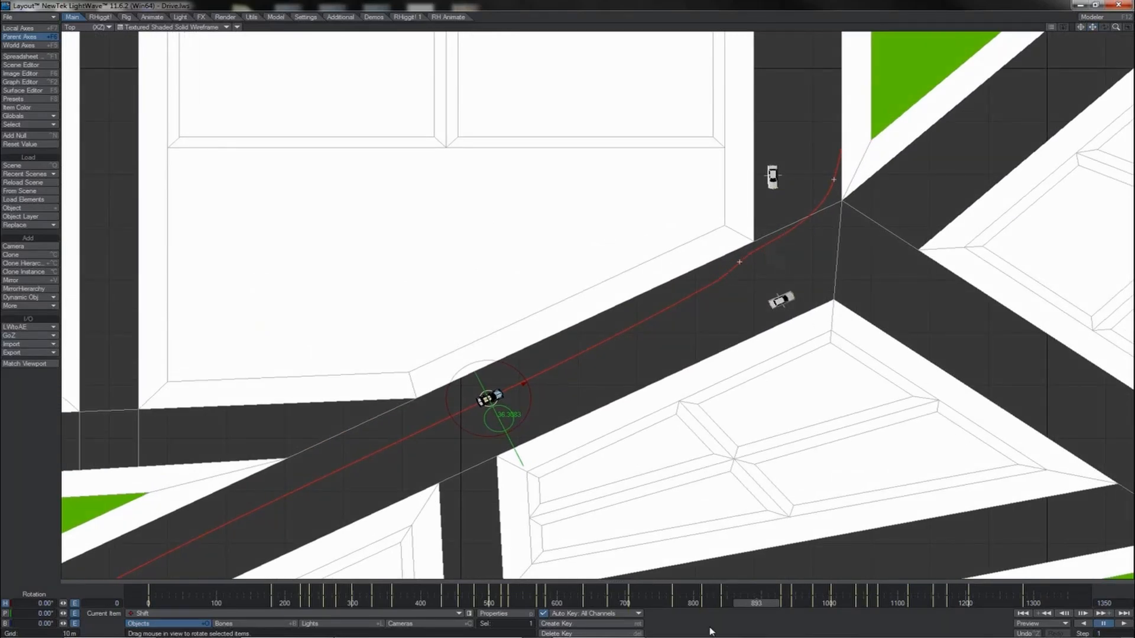
{"action": "left_click_drag", "start_coordinate": [739, 600], "coordinate": [699, 602]}
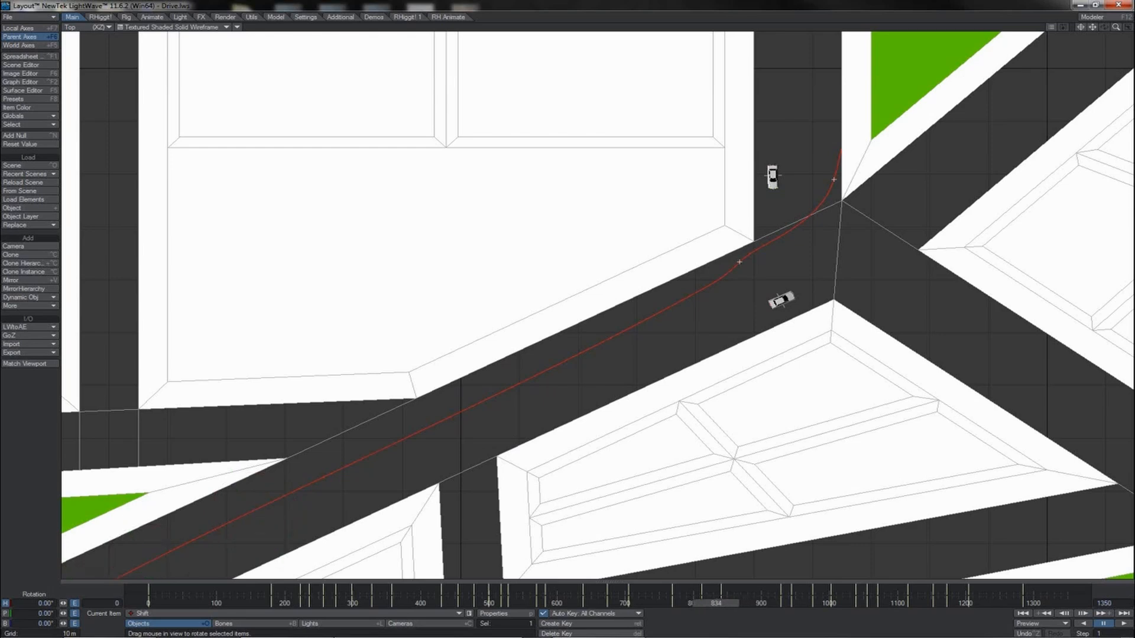
{"action": "left_click", "coordinate": [1110, 626]}
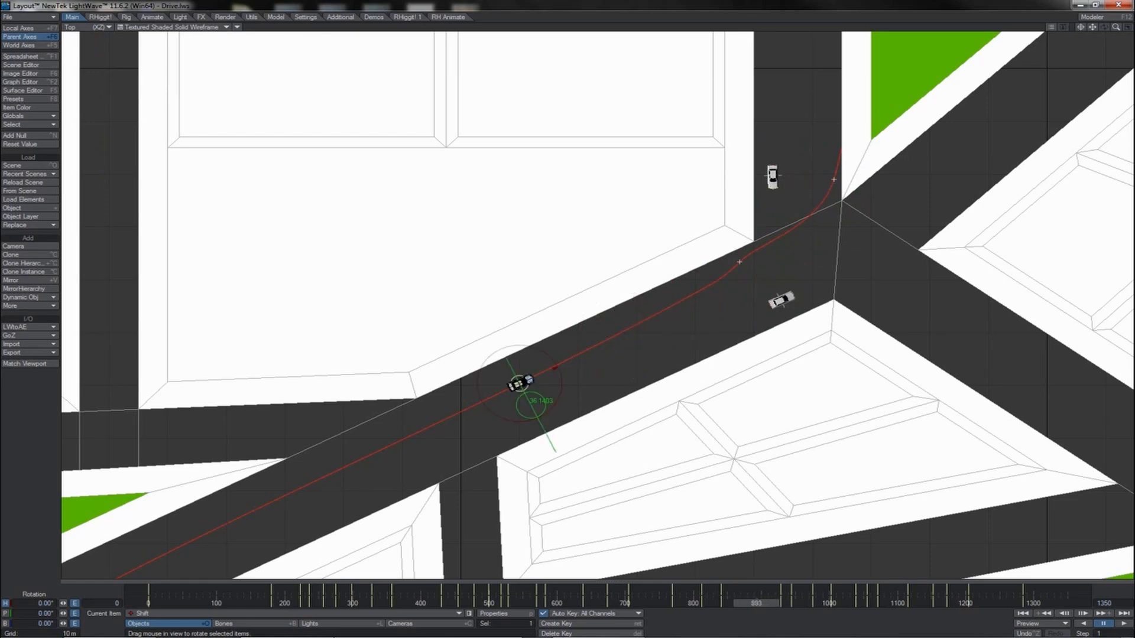
{"action": "left_click", "coordinate": [1121, 624]}
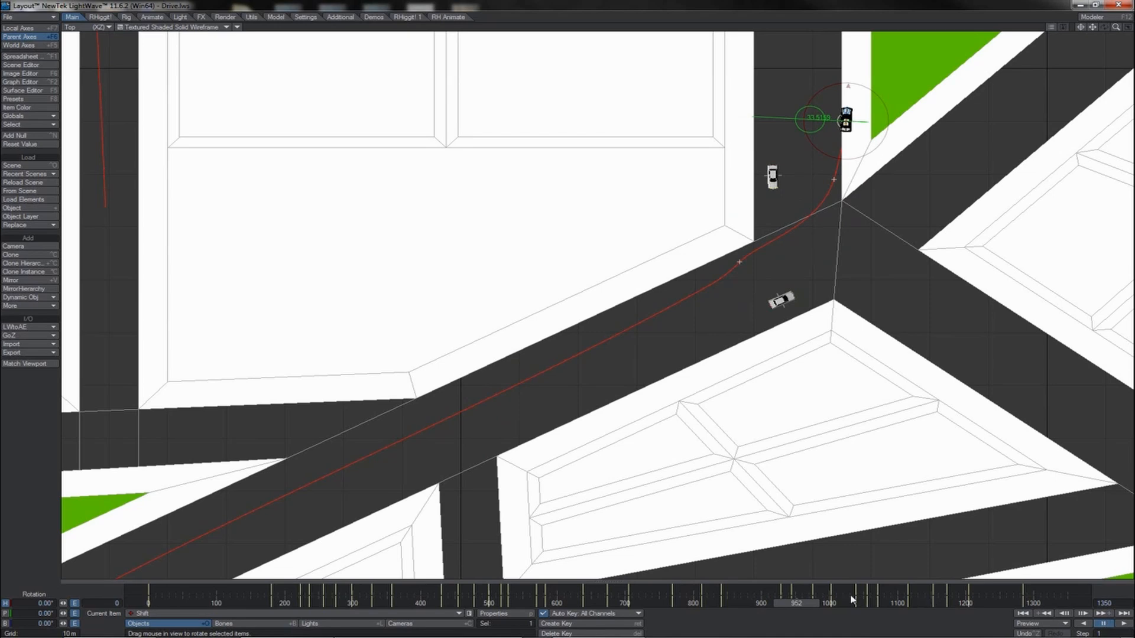
- Select the Driver null and move it at frame 885 towards the outer kerb of the diagonal street, beside the side-street opening
{"action": "left_click_drag", "start_coordinate": [801, 603], "coordinate": [764, 603]}
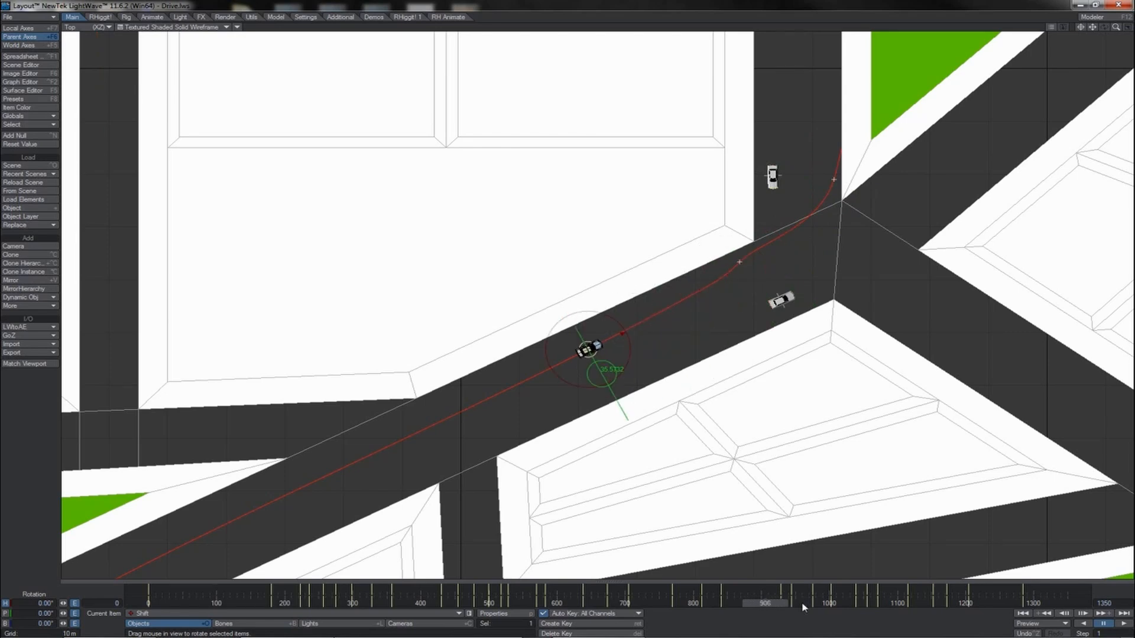
{"action": "left_click", "coordinate": [613, 366]}
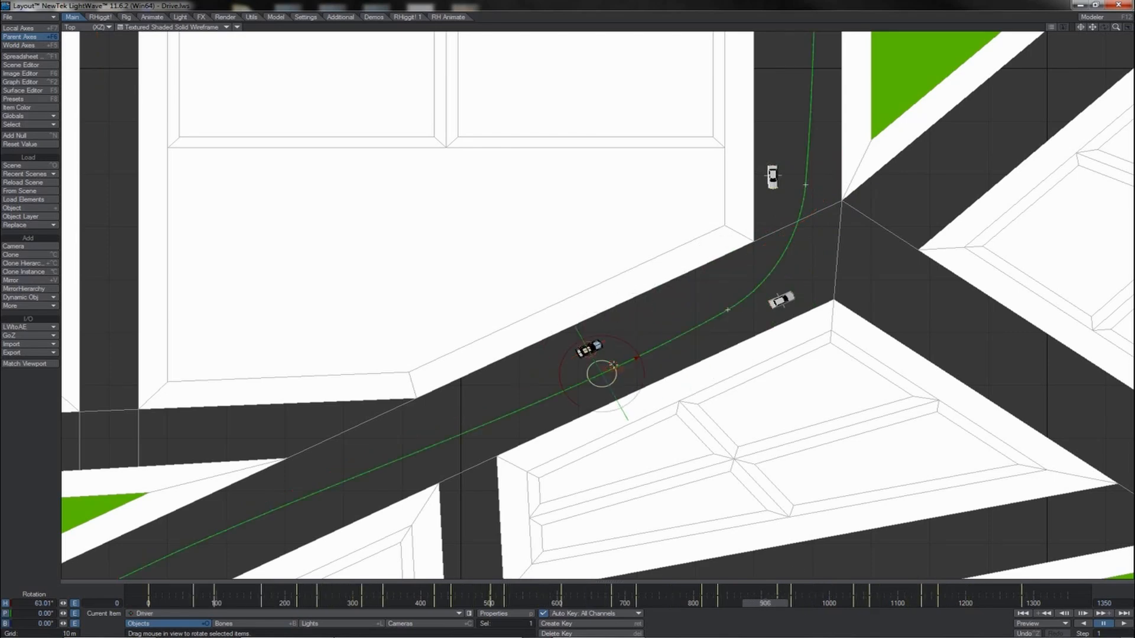
{"action": "mouse_move", "coordinate": [1116, 28]}
{"action": "left_mouse_down"}
{"action": "mouse_move", "coordinate": [1086, 32]}
{"action": "mouse_move", "coordinate": [1116, 28]}
{"action": "left_mouse_up"}
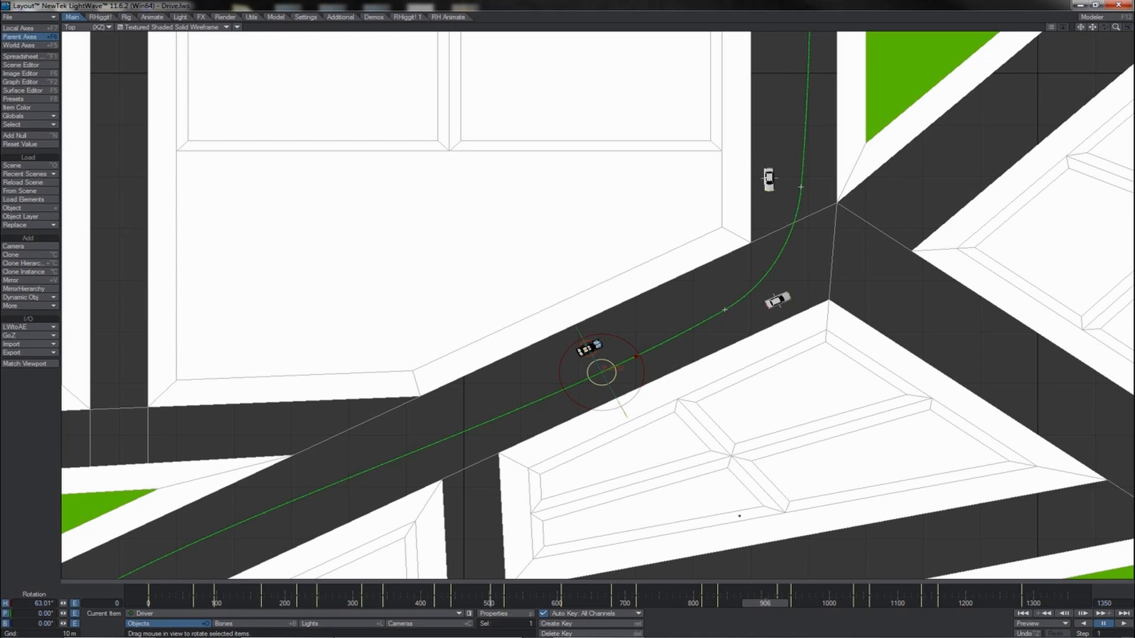
{"action": "scroll", "coordinate": [567, 313], "scroll_direction": "down", "scroll_amount": 2}
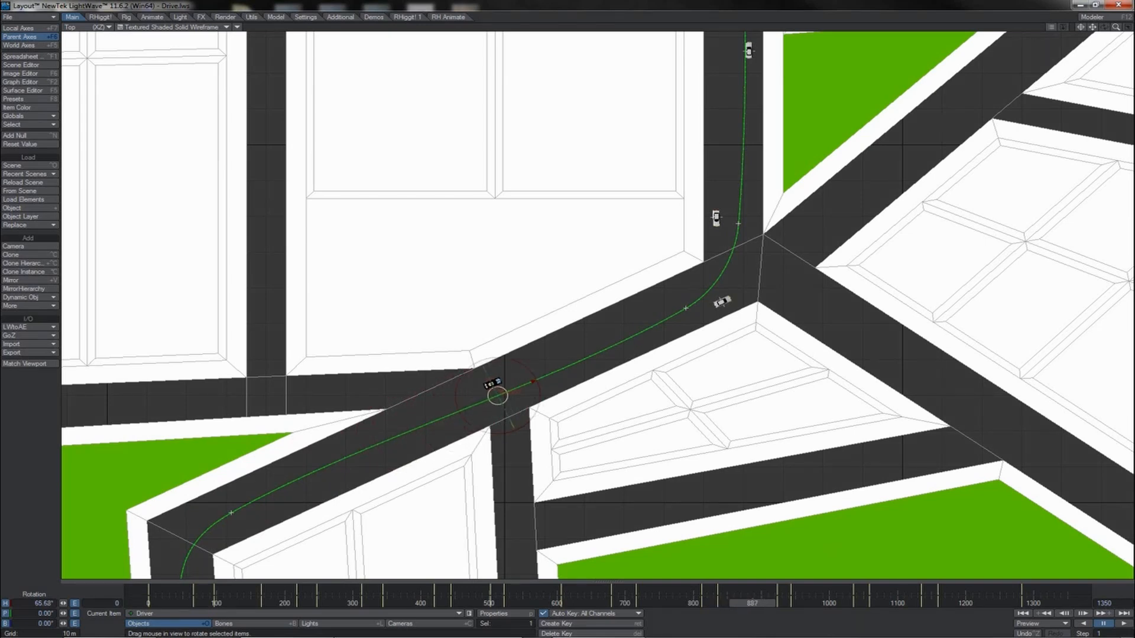
{"action": "left_click_drag", "start_coordinate": [752, 604], "coordinate": [747, 604]}
{"action": "key", "text": "t"}
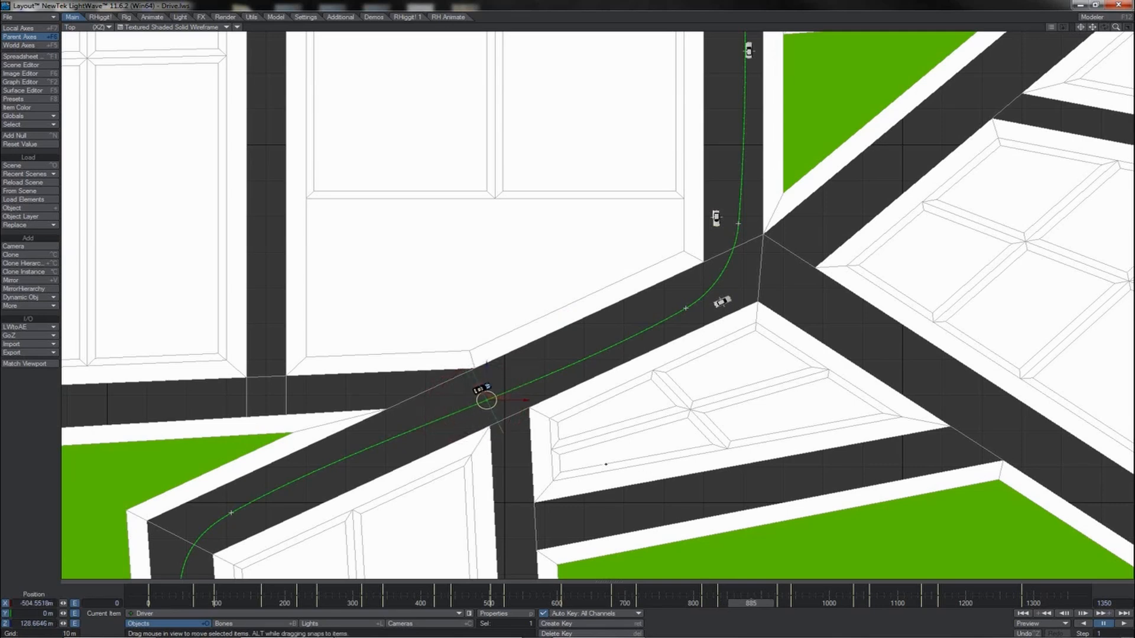
{"action": "left_click_drag", "start_coordinate": [538, 362], "coordinate": [548, 379]}
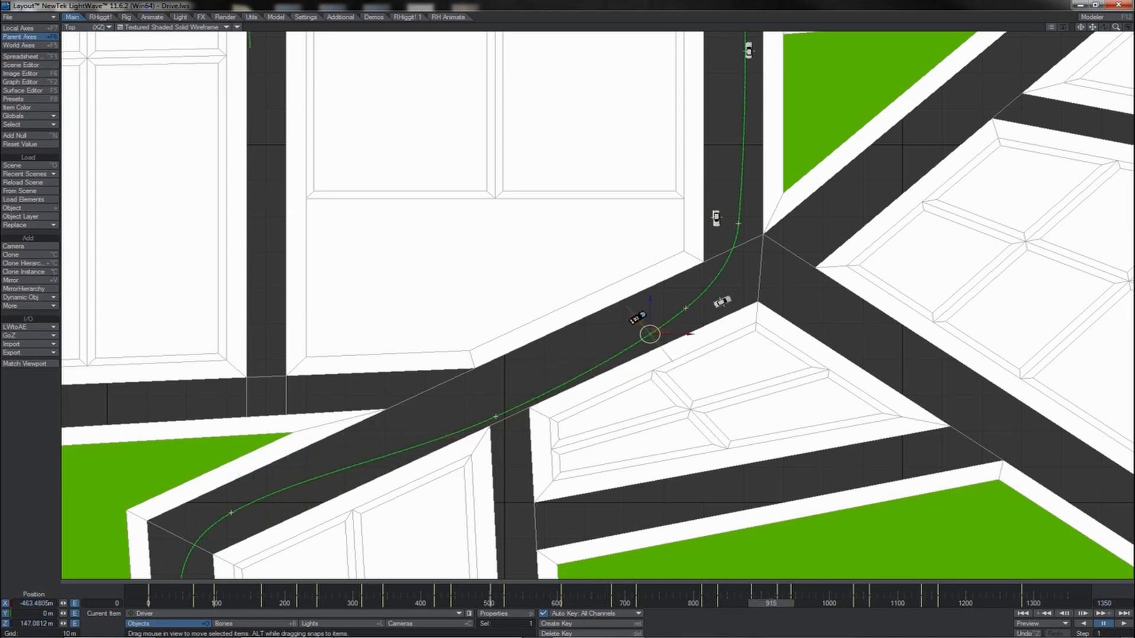
- Delete the Driver null's motion key at frame 923, just before the junction turn
{"action": "mouse_move", "coordinate": [779, 593]}
{"action": "left_mouse_down"}
{"action": "mouse_move", "coordinate": [757, 594]}
{"action": "mouse_move", "coordinate": [783, 594]}
{"action": "left_mouse_up"}
{"action": "key", "text": "Return"}
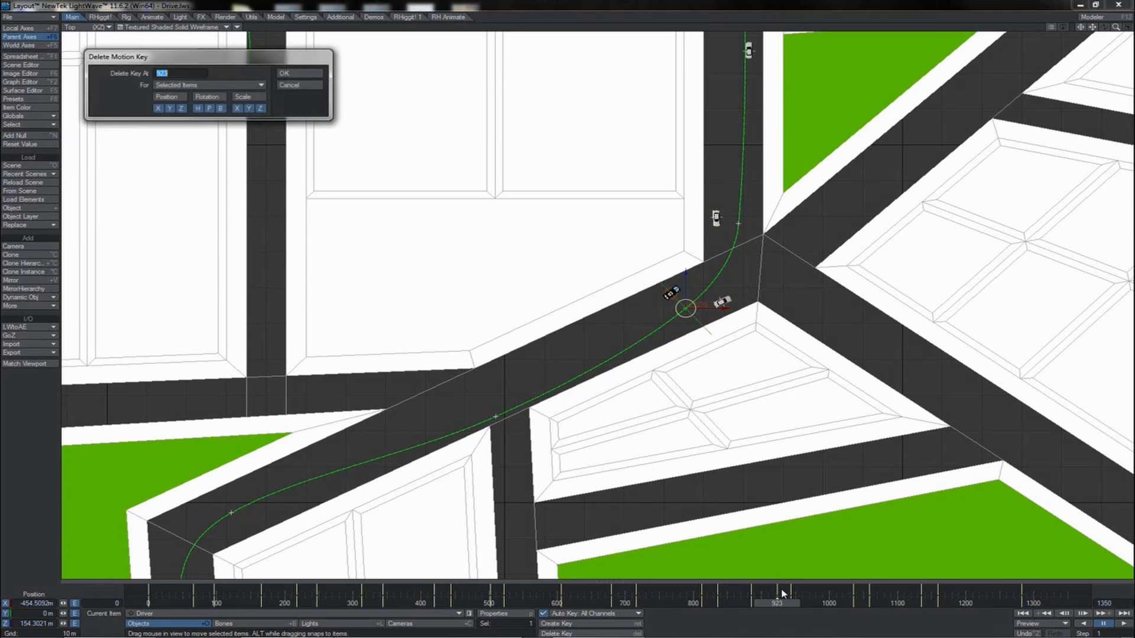
{"action": "key", "text": "Return"}
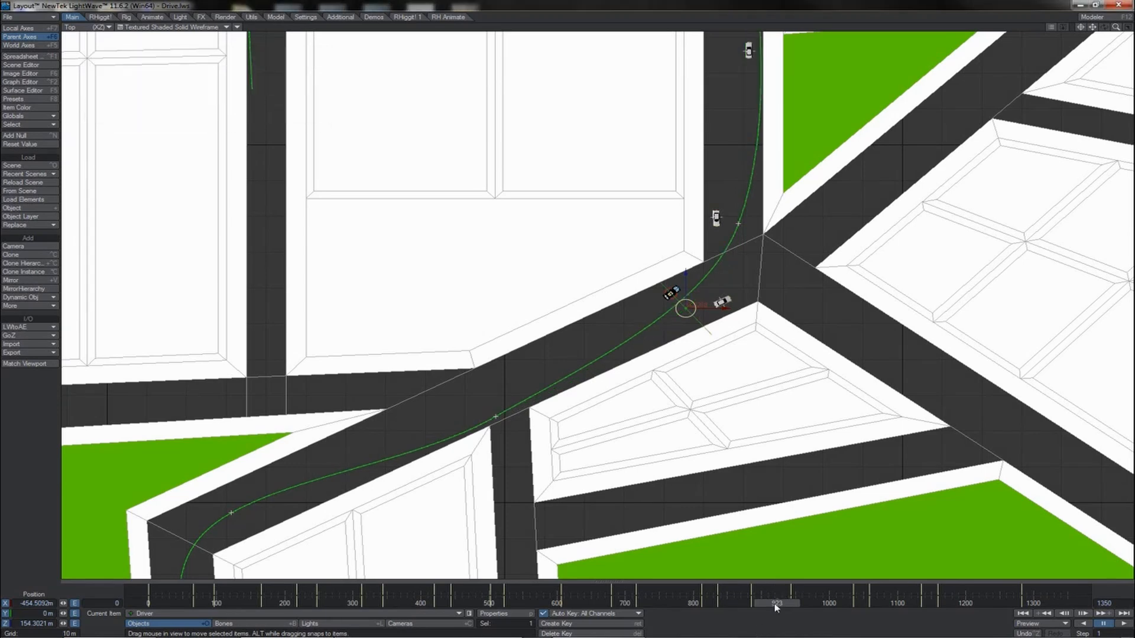
- Select the Shift null and delete its motion key at frame 929, where the car cuts the junction corner
{"action": "mouse_move", "coordinate": [776, 603]}
{"action": "left_mouse_down"}
{"action": "mouse_move", "coordinate": [743, 603]}
{"action": "mouse_move", "coordinate": [799, 602]}
{"action": "mouse_move", "coordinate": [749, 603]}
{"action": "mouse_move", "coordinate": [794, 603]}
{"action": "mouse_move", "coordinate": [777, 604]}
{"action": "left_mouse_up"}
{"action": "key", "text": "Down"}
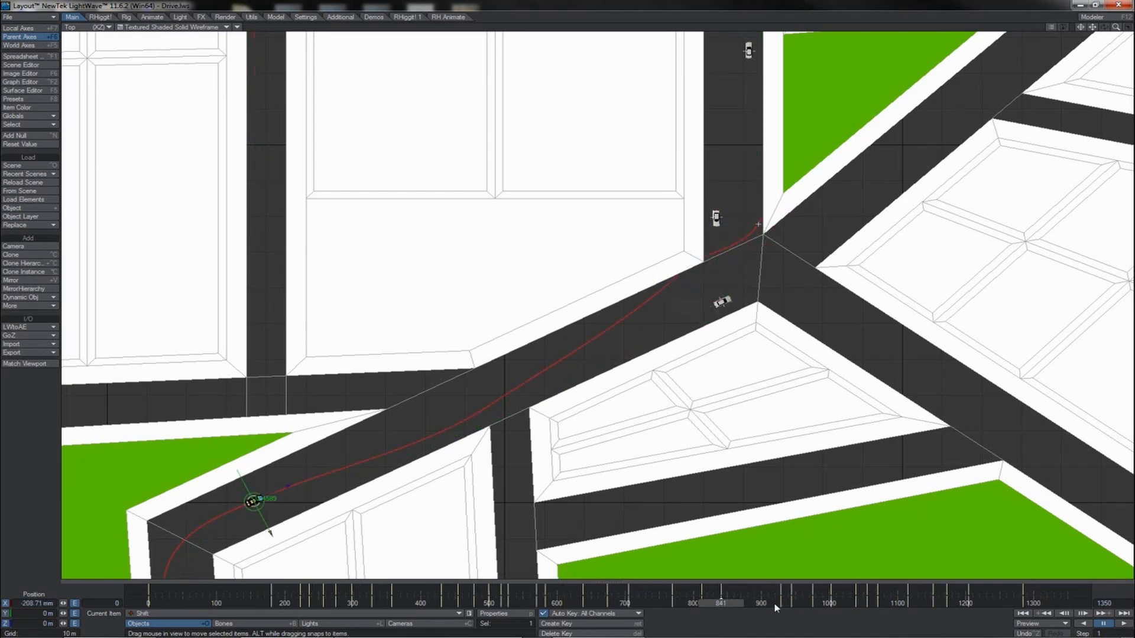
{"action": "key", "text": "Return"}
{"action": "key", "text": "Return"}
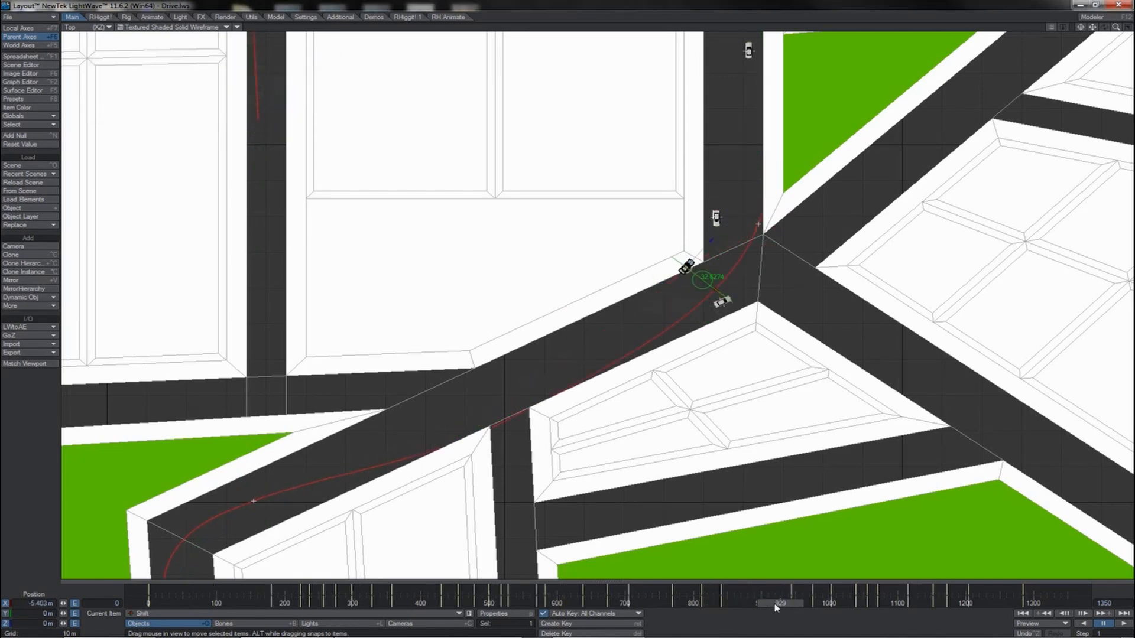
- Move the Shift null to about -0.67 m on X at frame 883 so the car has a key on the diagonal street
{"action": "left_click_drag", "start_coordinate": [775, 605], "coordinate": [749, 603]}
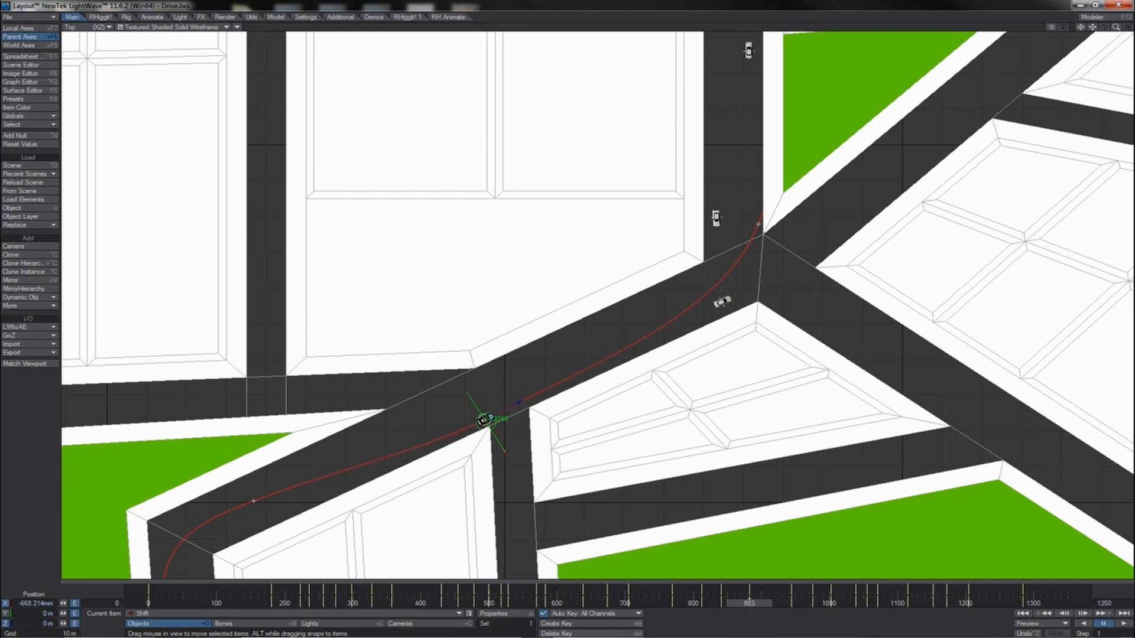
{"action": "mouse_move", "coordinate": [749, 604]}
{"action": "left_mouse_down"}
{"action": "mouse_move", "coordinate": [798, 603]}
{"action": "mouse_move", "coordinate": [733, 603]}
{"action": "mouse_move", "coordinate": [808, 604]}
{"action": "mouse_move", "coordinate": [759, 599]}
{"action": "left_mouse_up"}
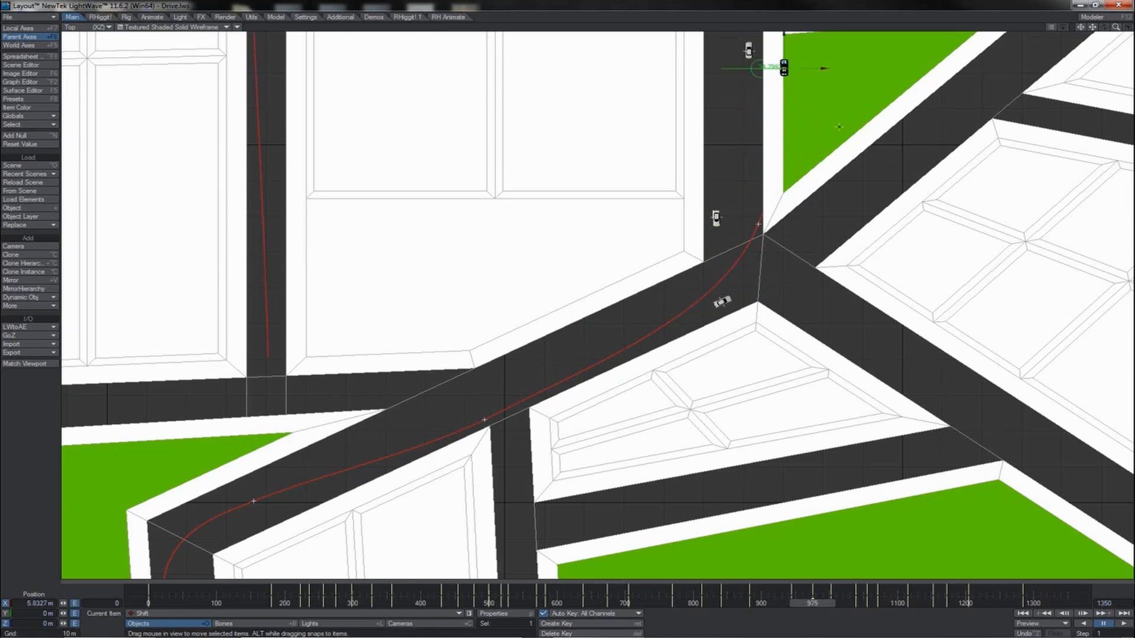
- Move the Shift null to about 2.57 m on X at frame 975, bringing the car in from the kerb after the junction
{"action": "left_click_drag", "start_coordinate": [823, 70], "coordinate": [814, 70]}
{"action": "left_click_drag", "start_coordinate": [1093, 28], "coordinate": [1097, 31]}
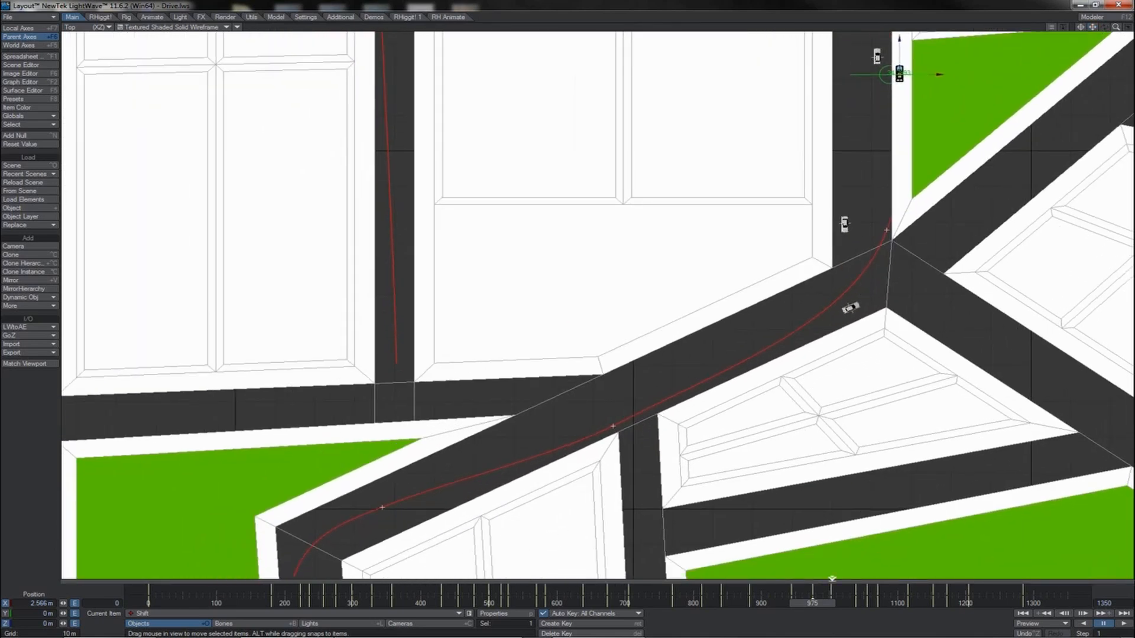
- Play back and scrub the drive through the junction from above and in perspective to check how the car takes the turn
{"action": "left_click_drag", "start_coordinate": [813, 605], "coordinate": [710, 605]}
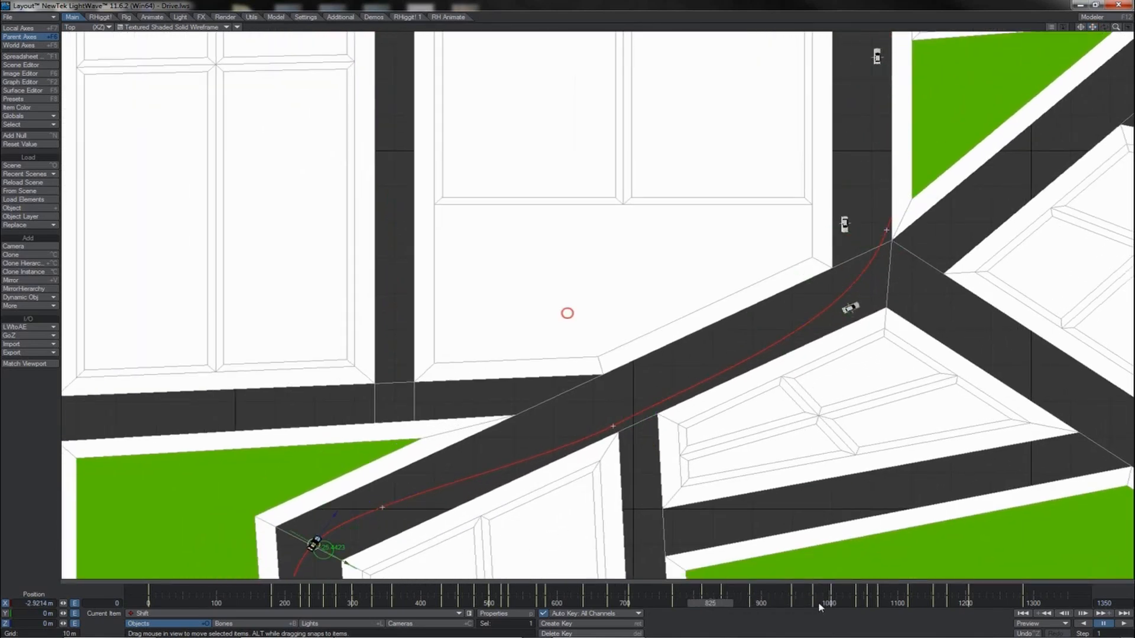
{"action": "left_click", "coordinate": [1123, 624]}
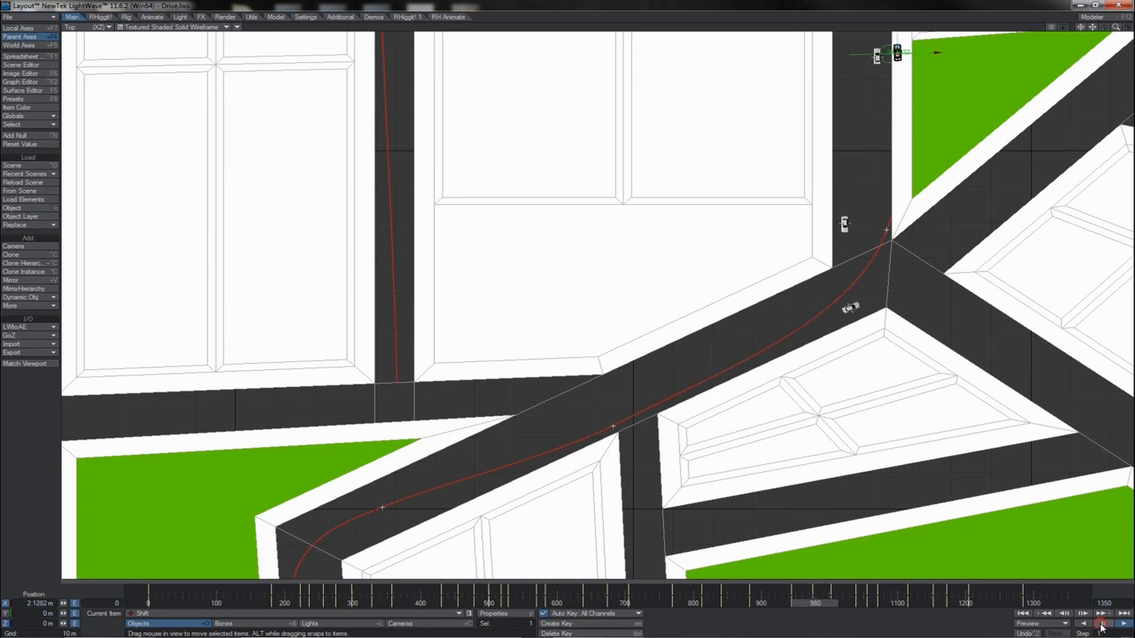
{"action": "key", "text": "4"}
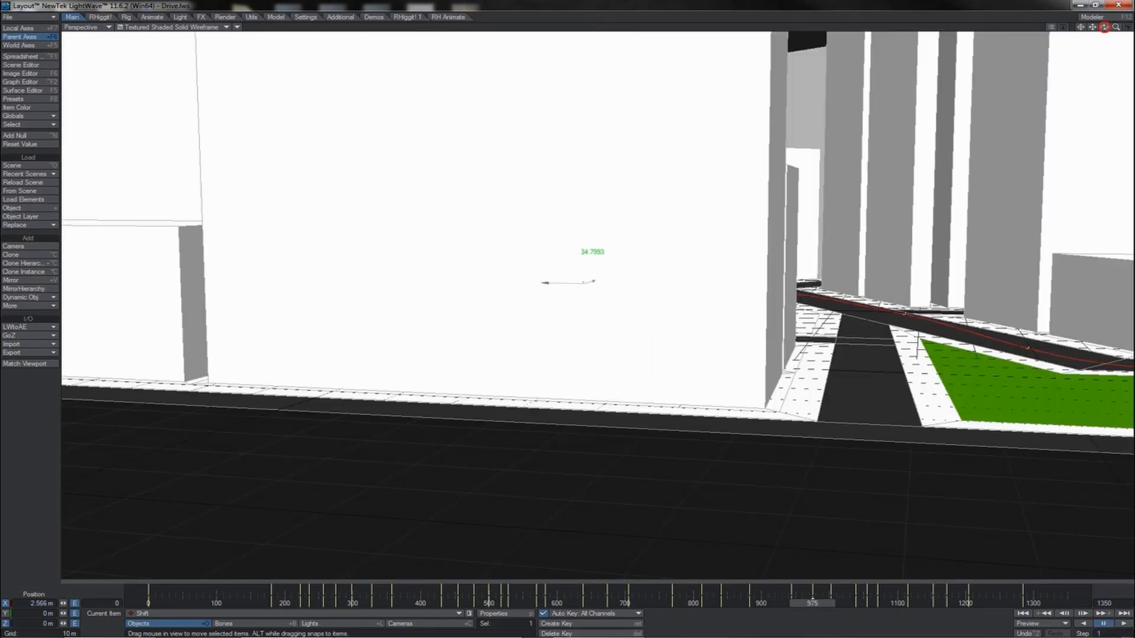
{"action": "left_click_drag", "start_coordinate": [1104, 28], "coordinate": [827, 172]}
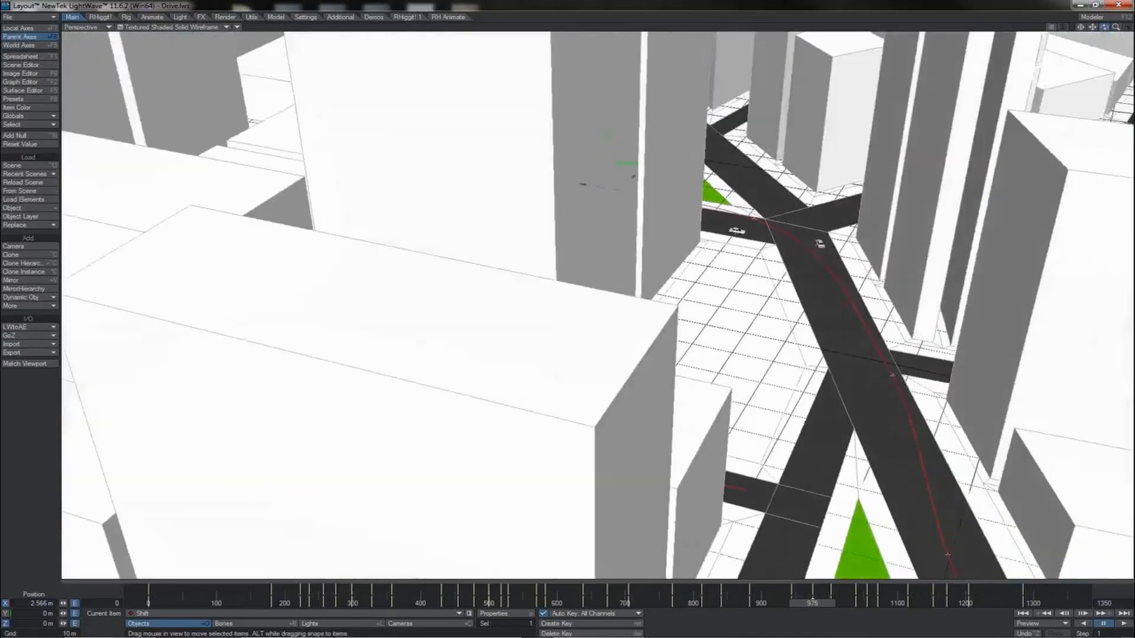
{"action": "left_click_drag", "start_coordinate": [1088, 113], "coordinate": [988, 31]}
{"action": "left_click_drag", "start_coordinate": [1092, 27], "coordinate": [1059, 17]}
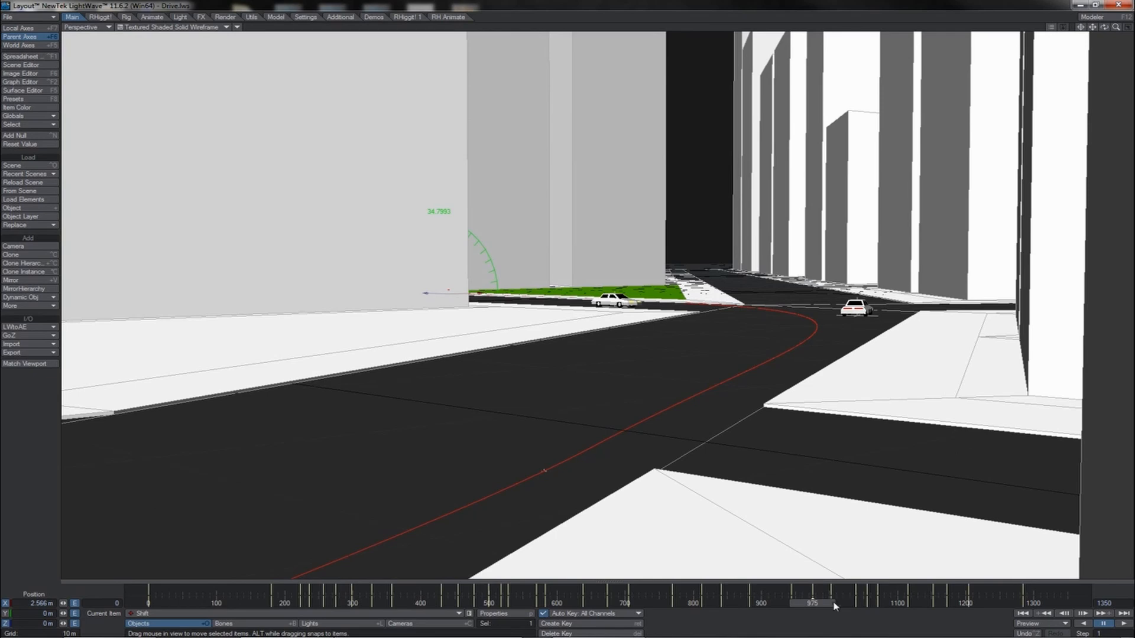
{"action": "left_click_drag", "start_coordinate": [821, 601], "coordinate": [742, 602]}
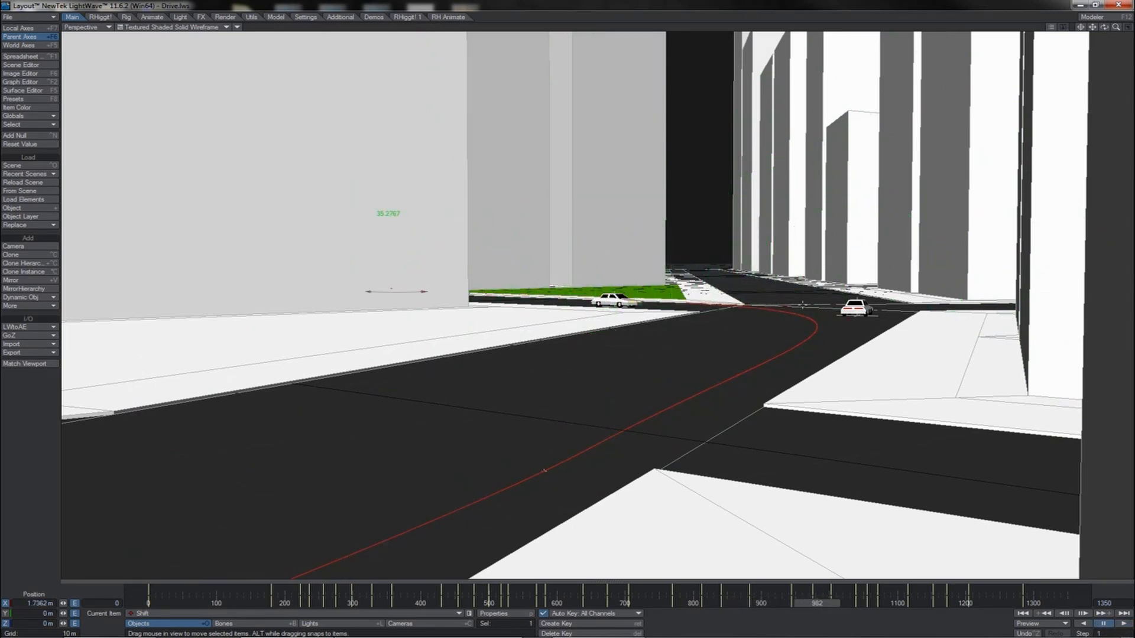
{"action": "left_click_drag", "start_coordinate": [822, 604], "coordinate": [760, 604]}
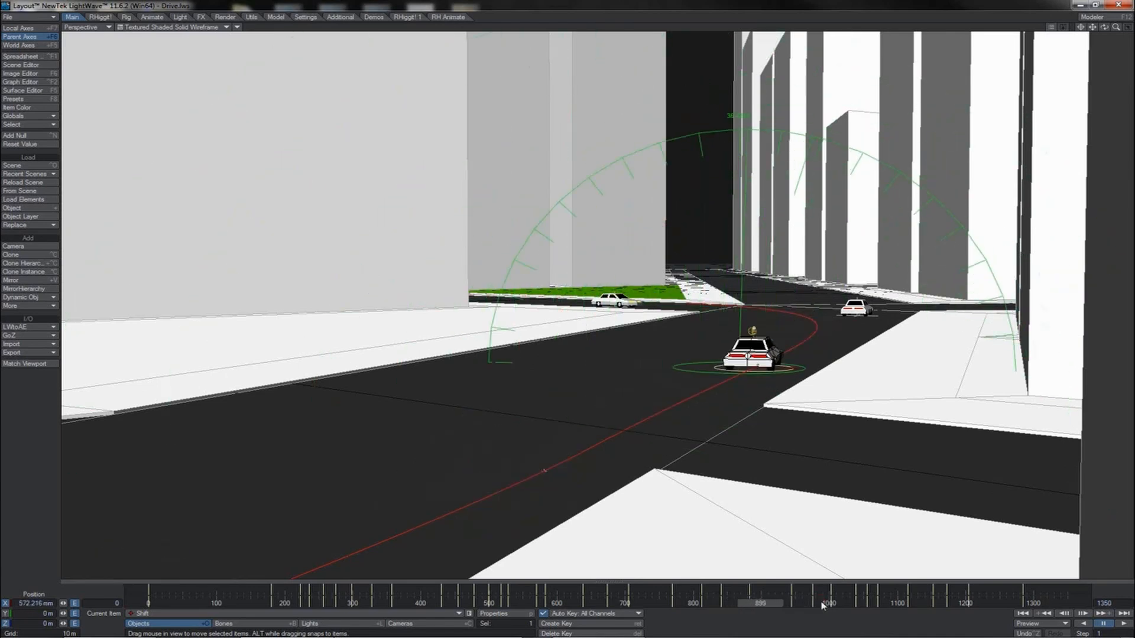
- Select the Driver and Shift nulls together in the top view at frame 885, on the diagonal street
{"action": "key", "text": "1"}
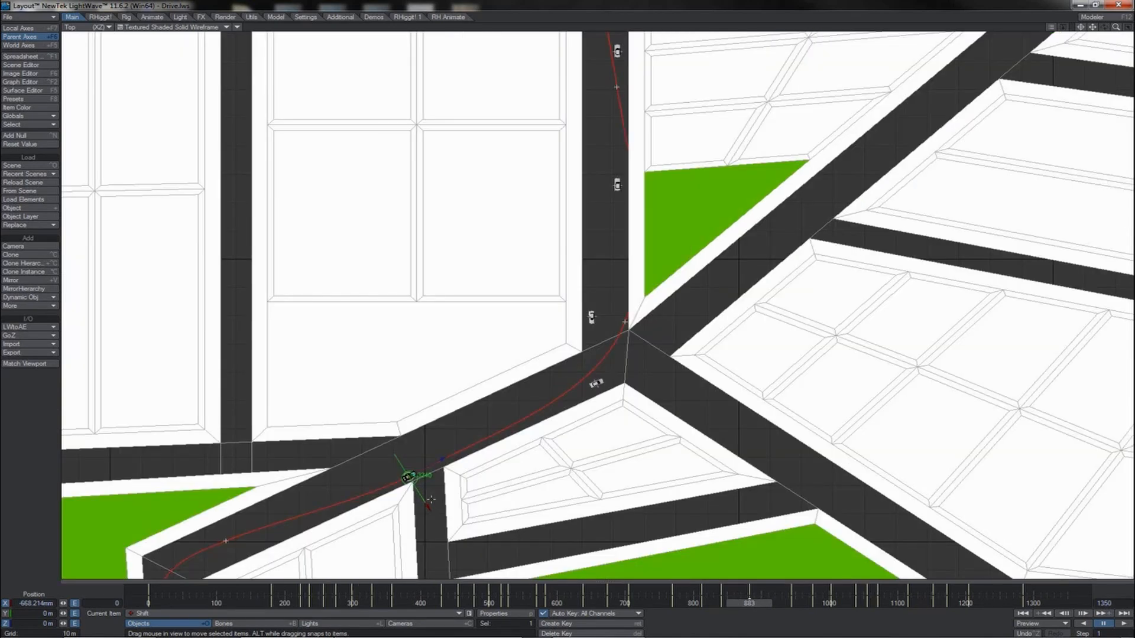
{"action": "key", "text": "Right"}
{"action": "key", "text": "Right"}
{"action": "key", "text": "Up"}
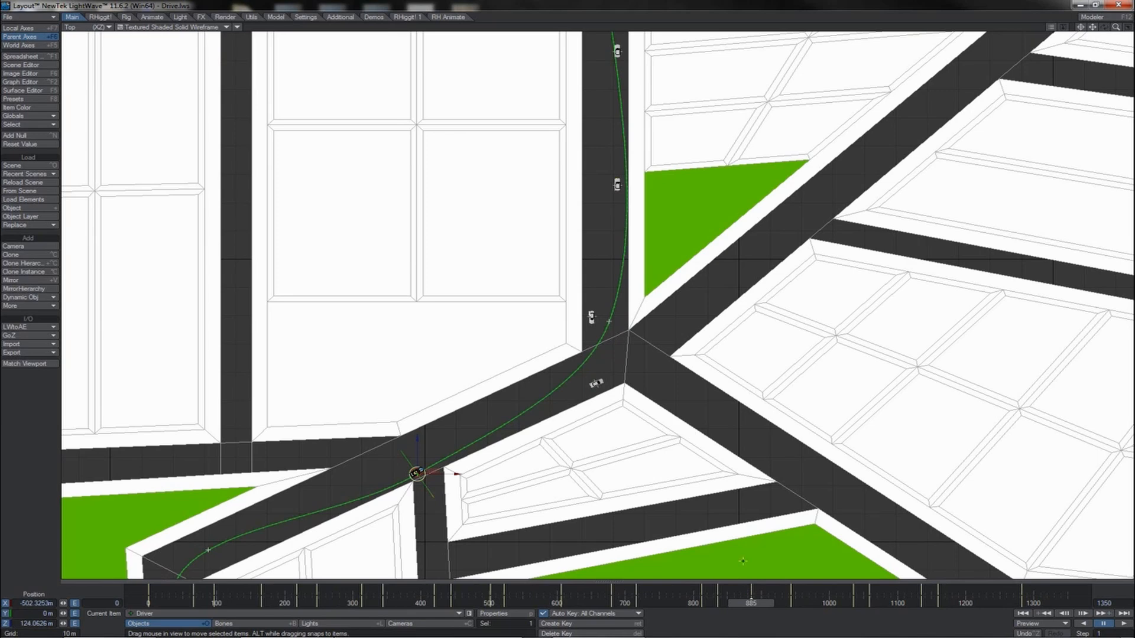
{"action": "key", "text": "Down"}
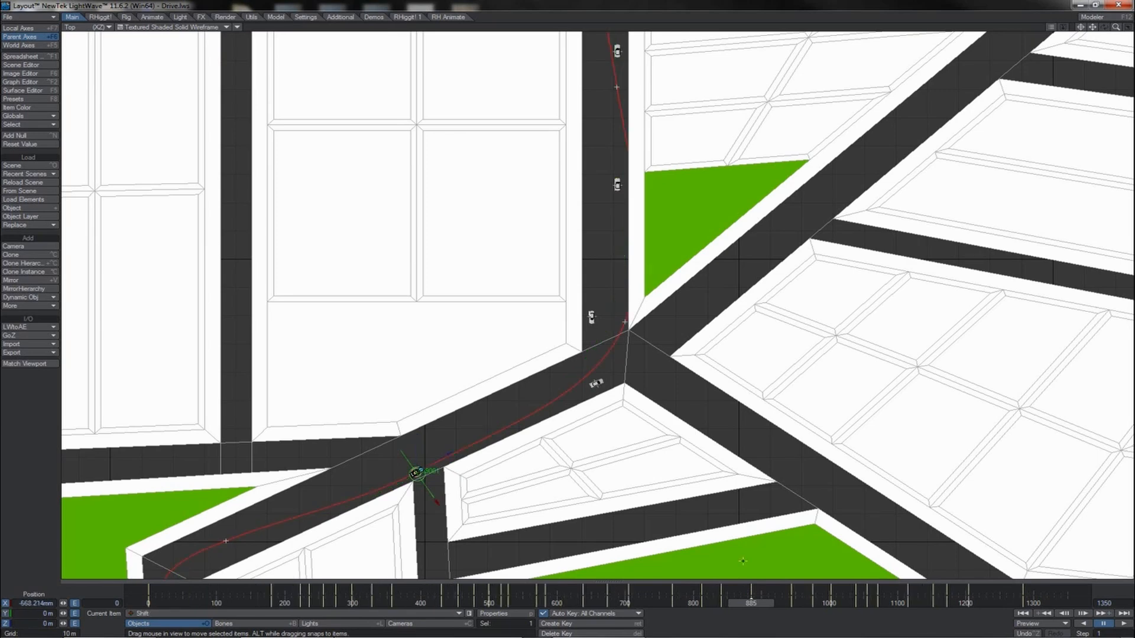
{"action": "key", "text": "shift+Up"}
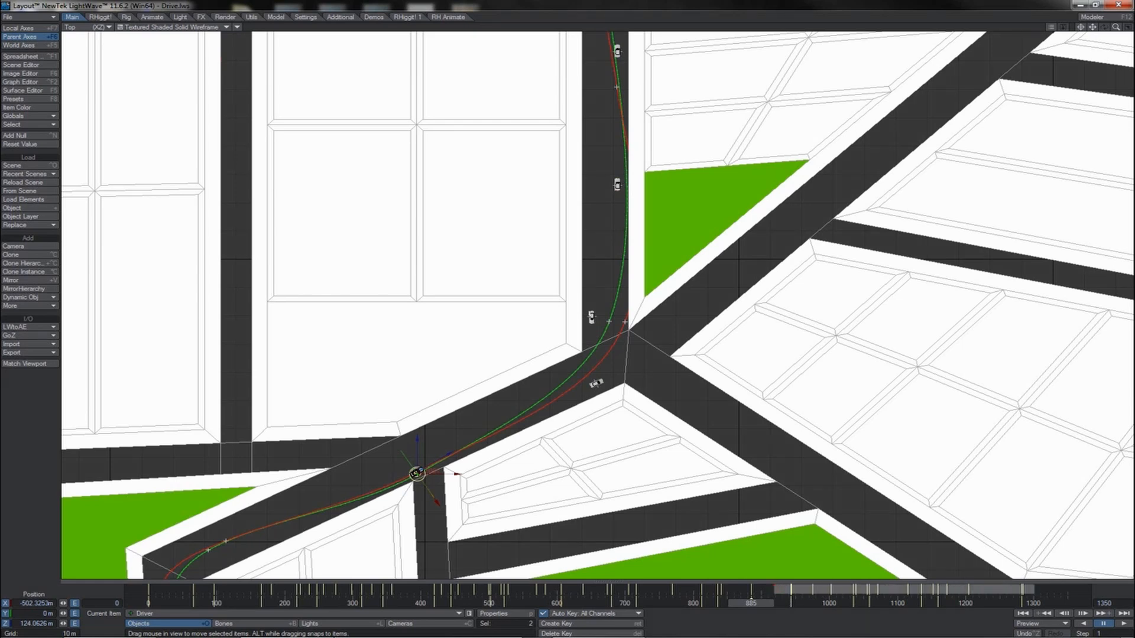
- Select both nulls' keys from about frame 920 onward and slide the whole block a few frames earlier in time
{"action": "left_click_drag", "start_coordinate": [775, 593], "coordinate": [781, 593]}
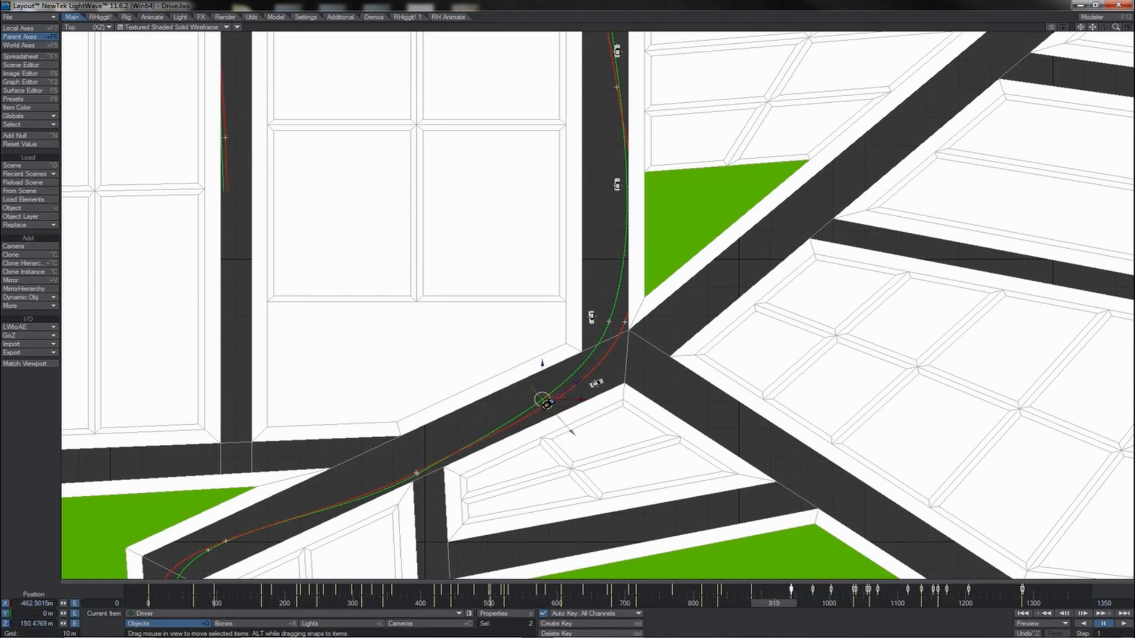
{"action": "left_click_drag", "start_coordinate": [769, 605], "coordinate": [764, 606]}
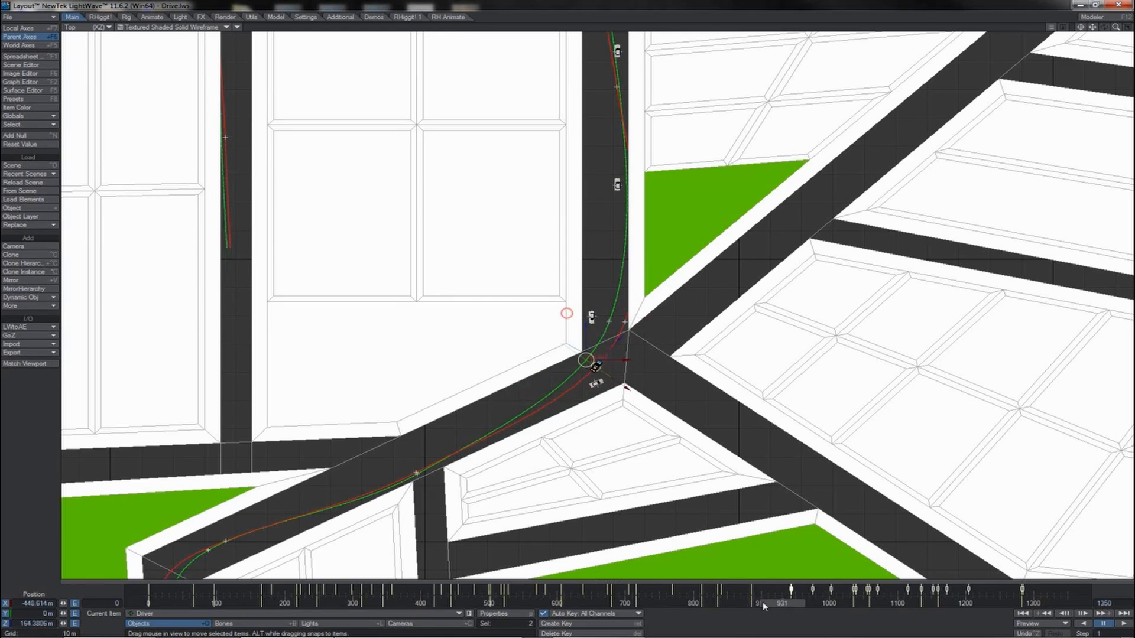
{"action": "key", "text": "Left"}
{"action": "key", "text": "Left"}
{"action": "key", "text": "Left"}
{"action": "key", "text": "Left"}
{"action": "key", "text": "Left"}
{"action": "key", "text": "Left"}
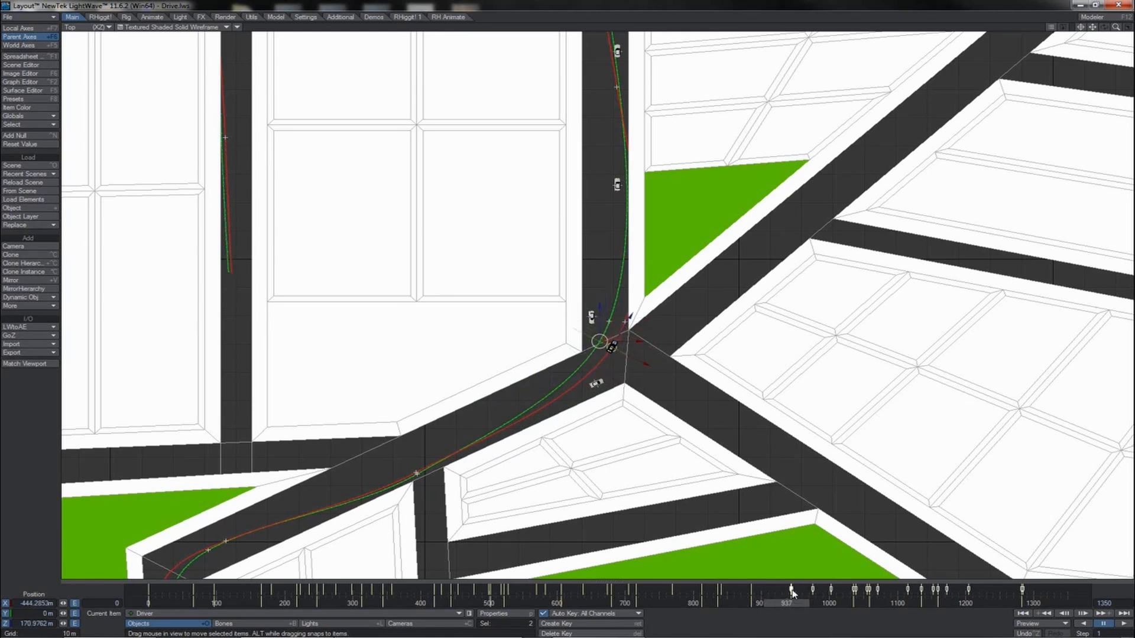
{"action": "left_click", "coordinate": [791, 589]}
{"action": "left_click_drag", "start_coordinate": [791, 589], "coordinate": [786, 590]}
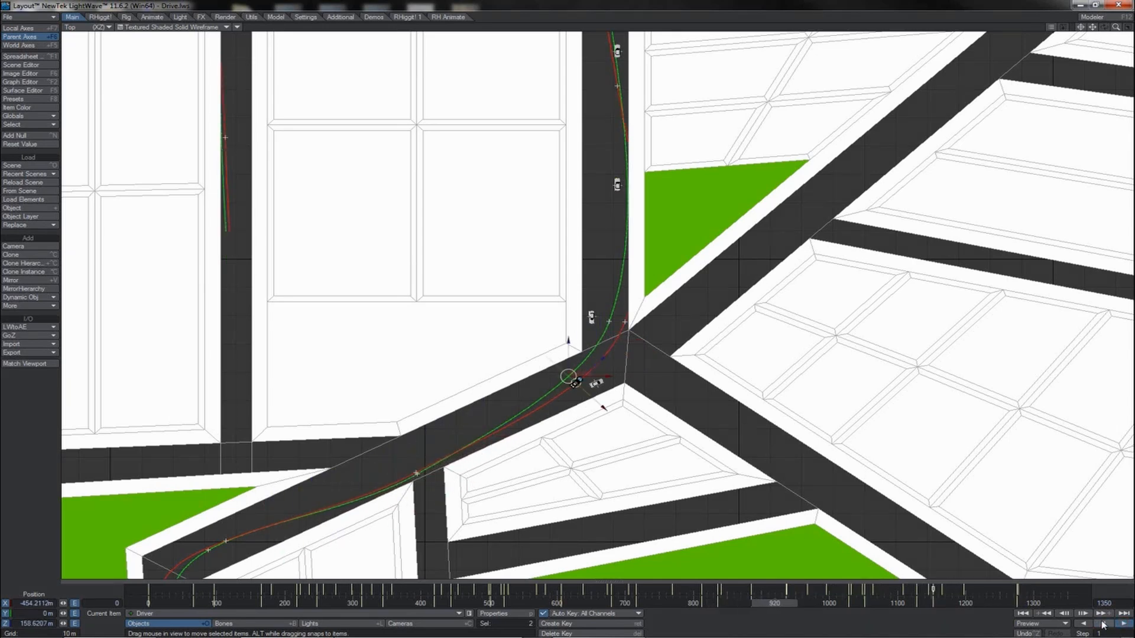
{"action": "left_click", "coordinate": [1102, 624]}
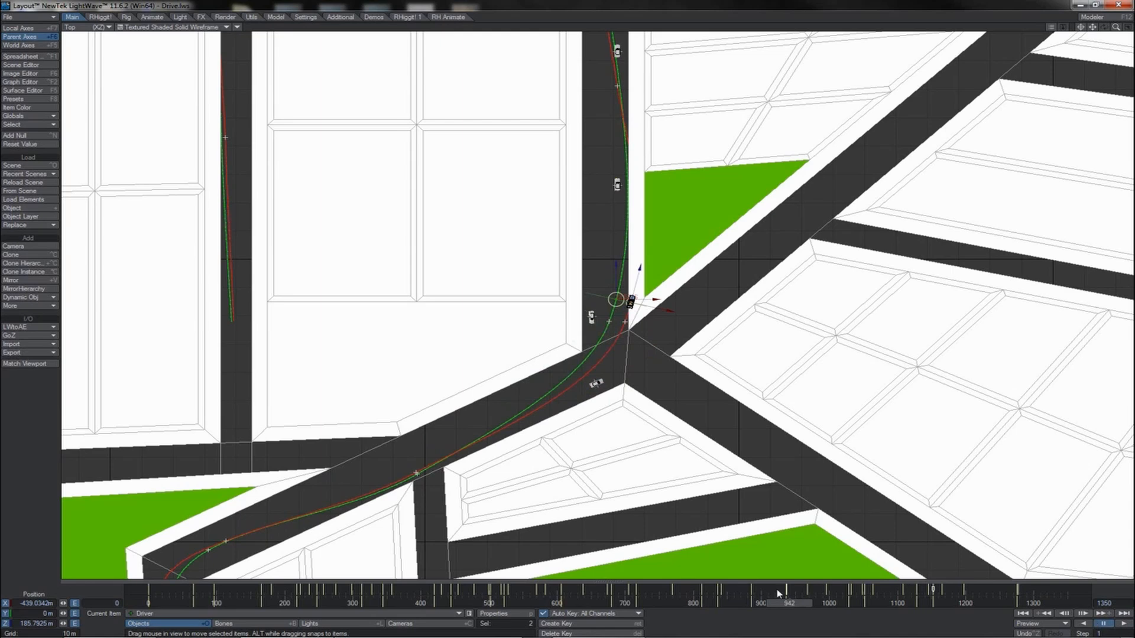
- Reselect the keys from the junction onward, slide them a few more frames earlier, and play back the turn
{"action": "left_click_drag", "start_coordinate": [787, 590], "coordinate": [1026, 590], "text": "shift"}
{"action": "left_click_drag", "start_coordinate": [787, 590], "coordinate": [748, 604]}
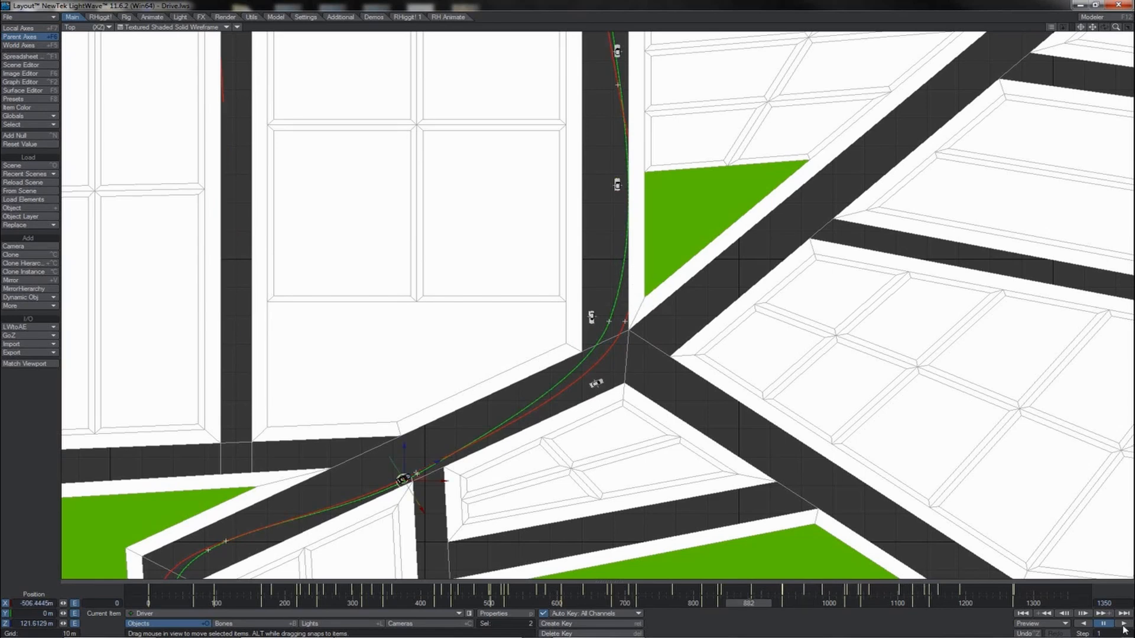
{"action": "left_click", "coordinate": [1124, 624]}
{"action": "left_click", "coordinate": [1103, 625]}
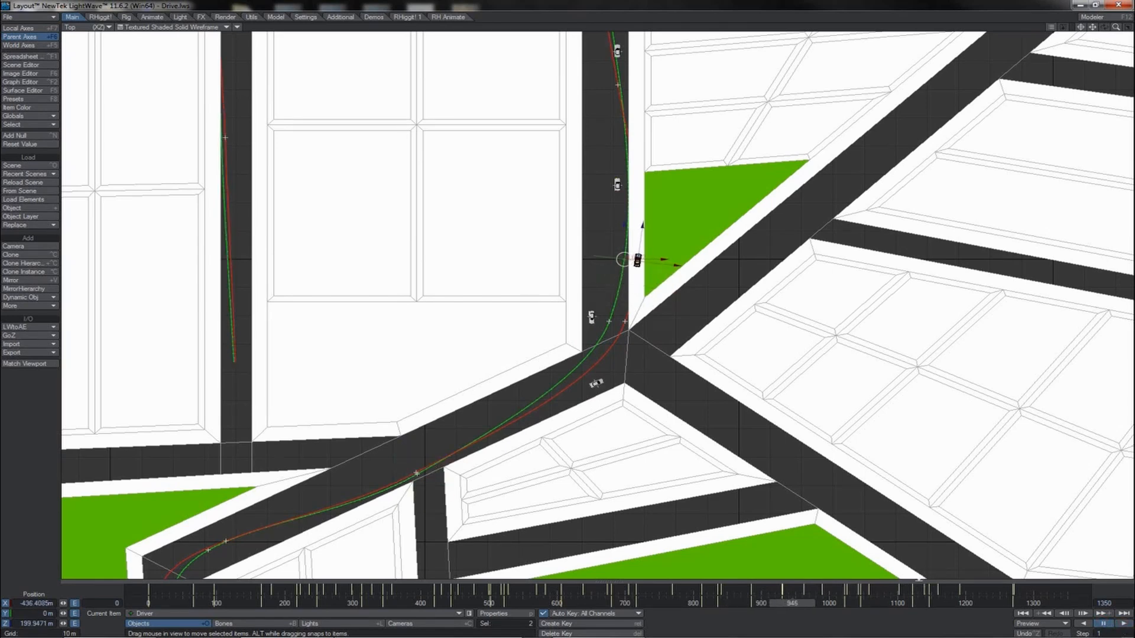
- Slide both nulls' keys that follow the junction key a few frames earlier, leaving the junction key itself in place
{"action": "mouse_move", "coordinate": [788, 603]}
{"action": "left_mouse_down"}
{"action": "mouse_move", "coordinate": [750, 604]}
{"action": "mouse_move", "coordinate": [781, 604]}
{"action": "left_mouse_up"}
{"action": "left_click_drag", "start_coordinate": [611, 318], "coordinate": [614, 306]}
{"action": "key", "text": "4"}
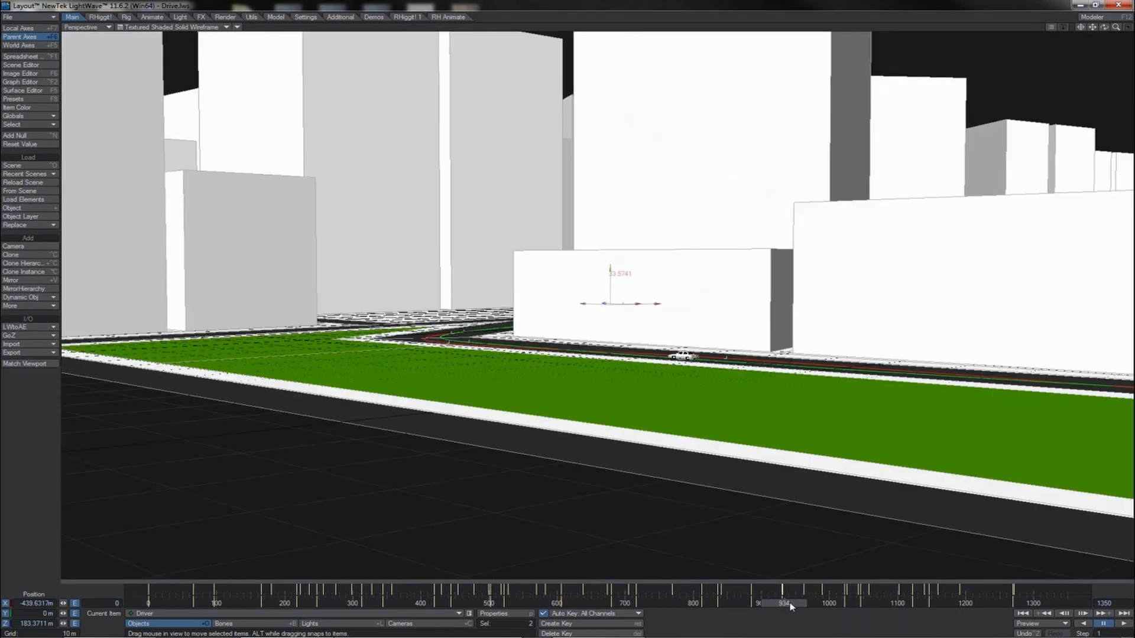
{"action": "left_click_drag", "start_coordinate": [790, 603], "coordinate": [1067, 594]}
{"action": "key", "text": "2"}
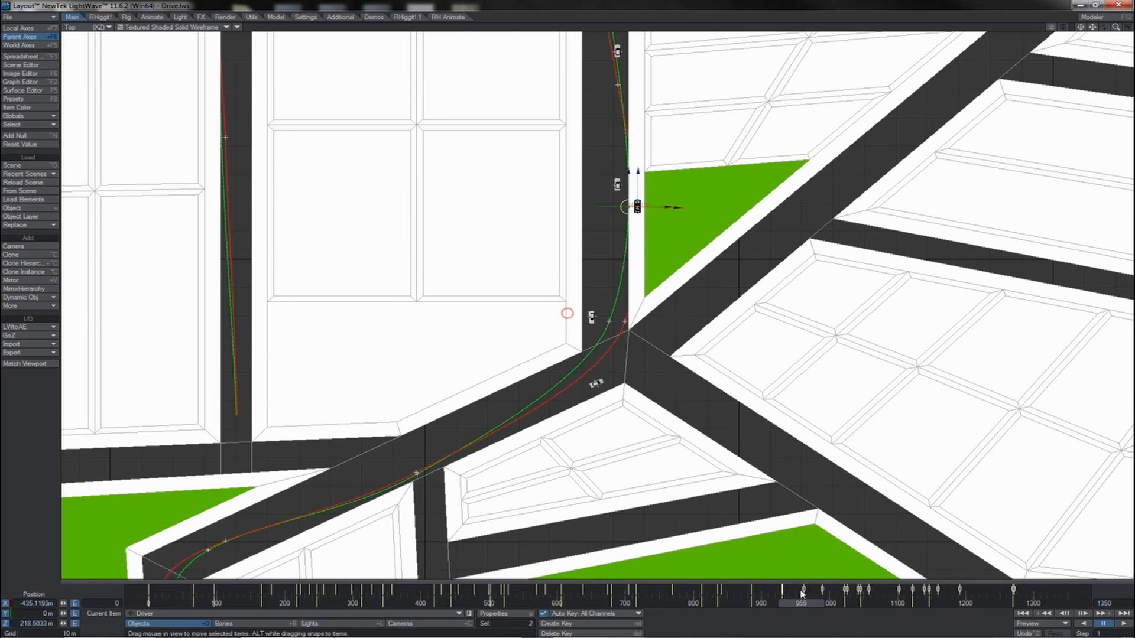
{"action": "left_click", "coordinate": [804, 590]}
{"action": "left_click", "coordinate": [1122, 623]}
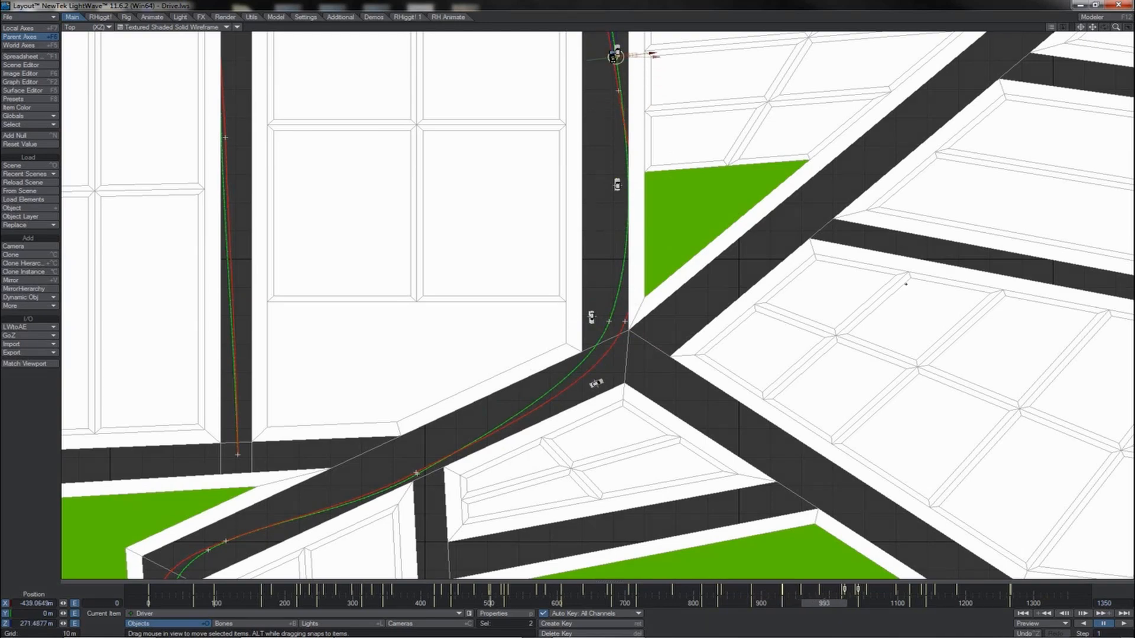
- Play the retimed junction turn in perspective and check the car's path onto the straight street beside the green area
{"action": "left_click_drag", "start_coordinate": [1091, 29], "coordinate": [1117, 234]}
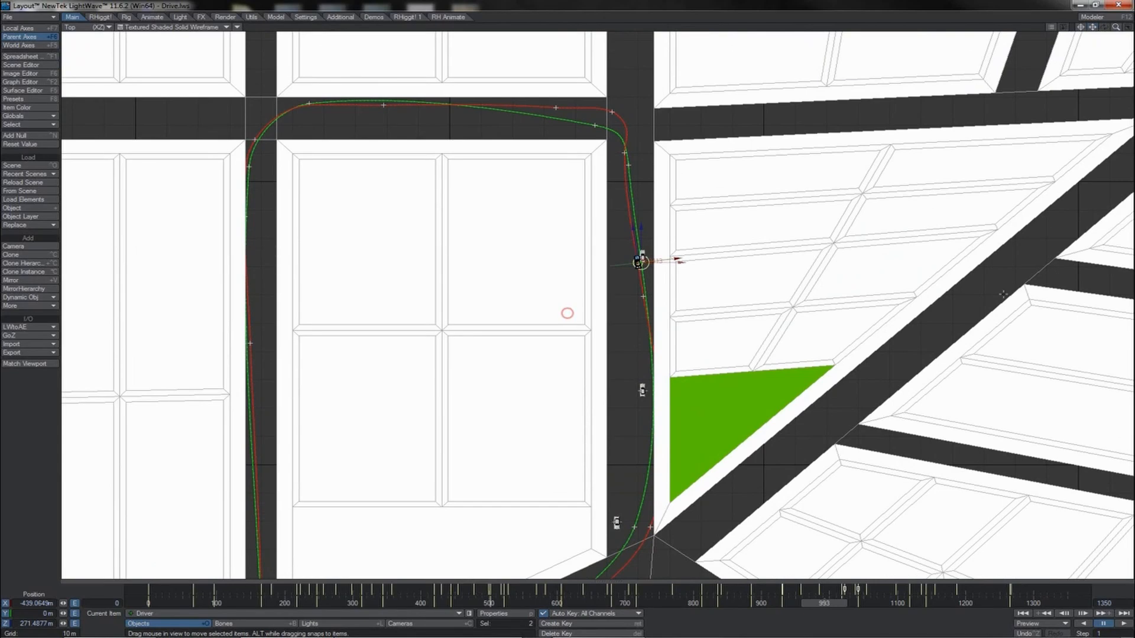
{"action": "left_click_drag", "start_coordinate": [832, 602], "coordinate": [732, 603]}
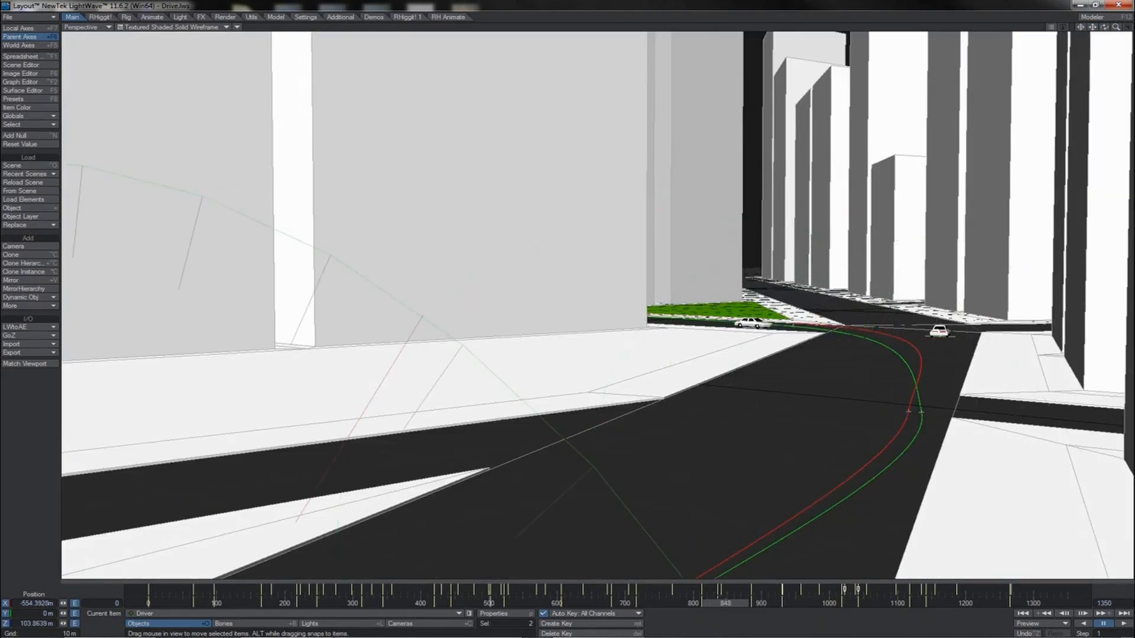
{"action": "left_click", "coordinate": [1120, 625]}
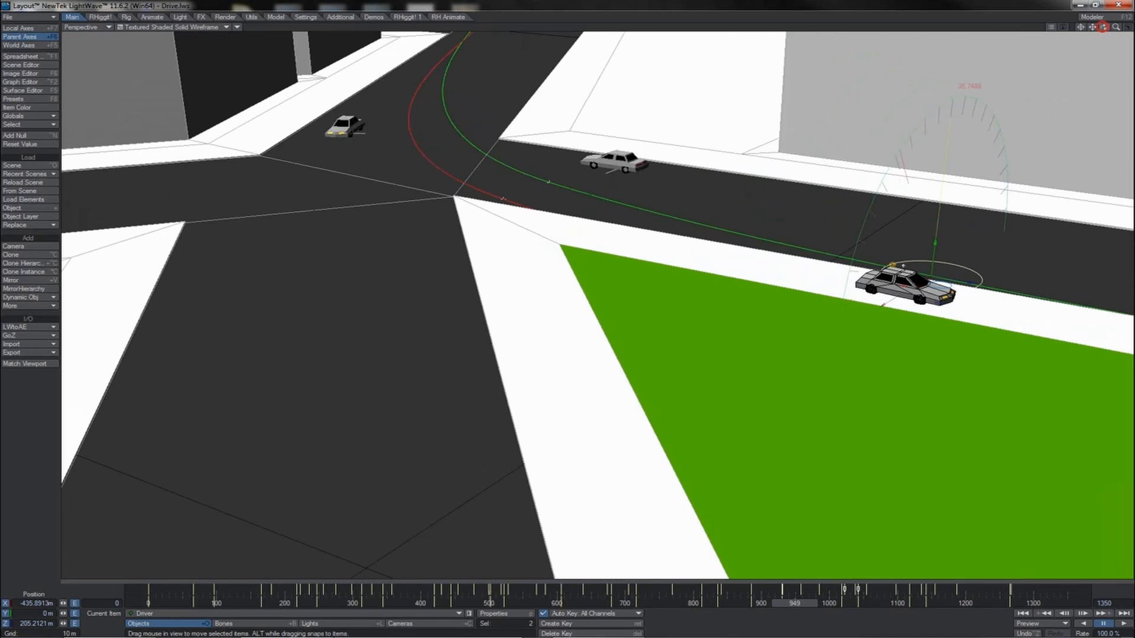
{"action": "left_click_drag", "start_coordinate": [1103, 27], "coordinate": [1105, 30]}
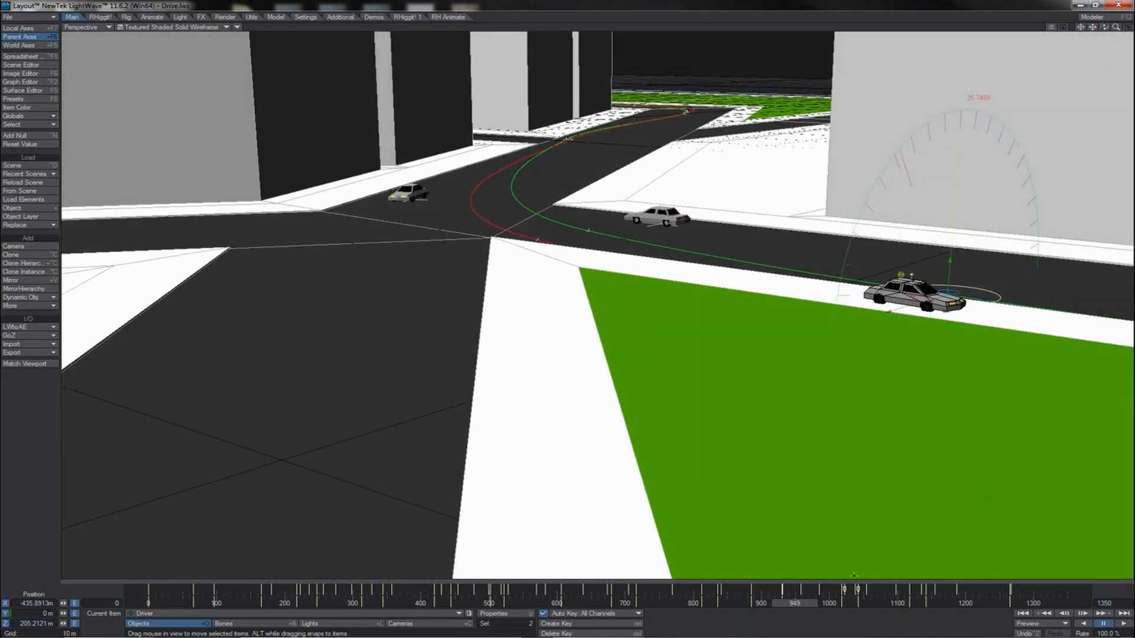
{"action": "left_click_drag", "start_coordinate": [802, 603], "coordinate": [735, 603]}
{"action": "left_click", "coordinate": [1123, 623]}
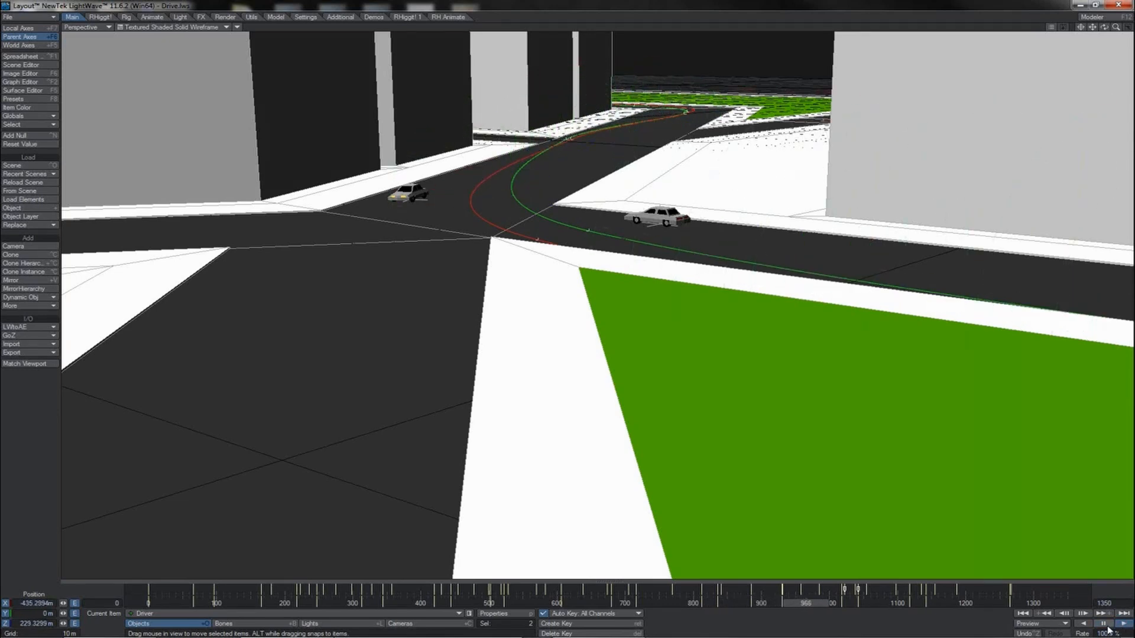
{"action": "left_click", "coordinate": [1103, 623]}
{"action": "left_click_drag", "start_coordinate": [822, 604], "coordinate": [782, 604]}
{"action": "left_click", "coordinate": [1081, 27]}
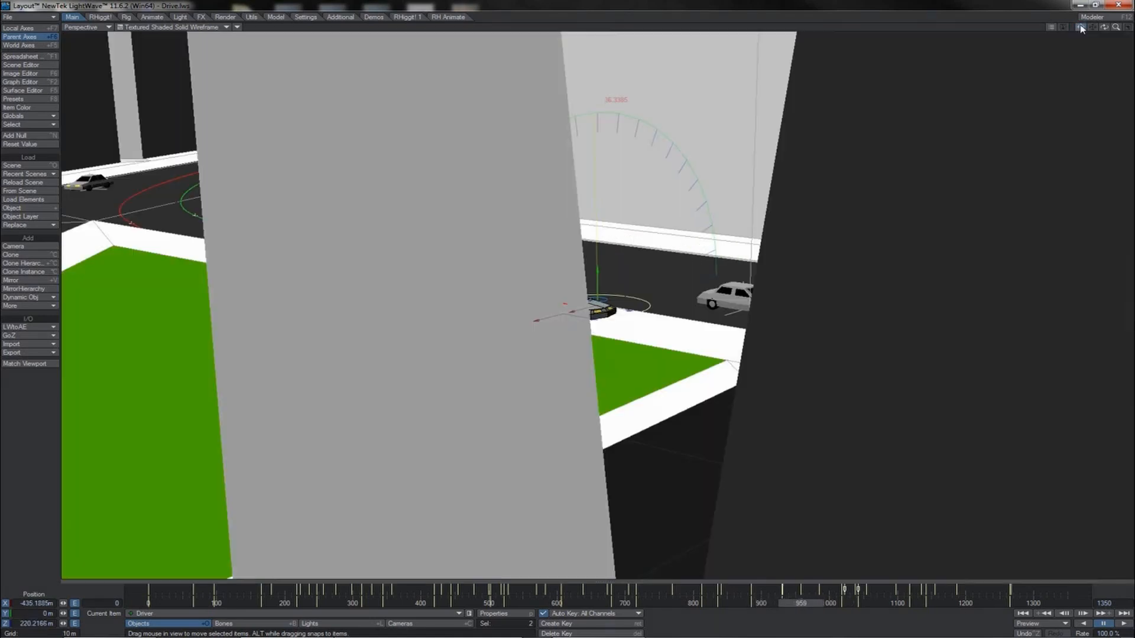
- Move the Shift null to about -2.98 m on X at frame 985 on the street after the junction, and replay that stretch
{"action": "key", "text": "1"}
{"action": "left_click_drag", "start_coordinate": [1115, 29], "coordinate": [1040, 29]}
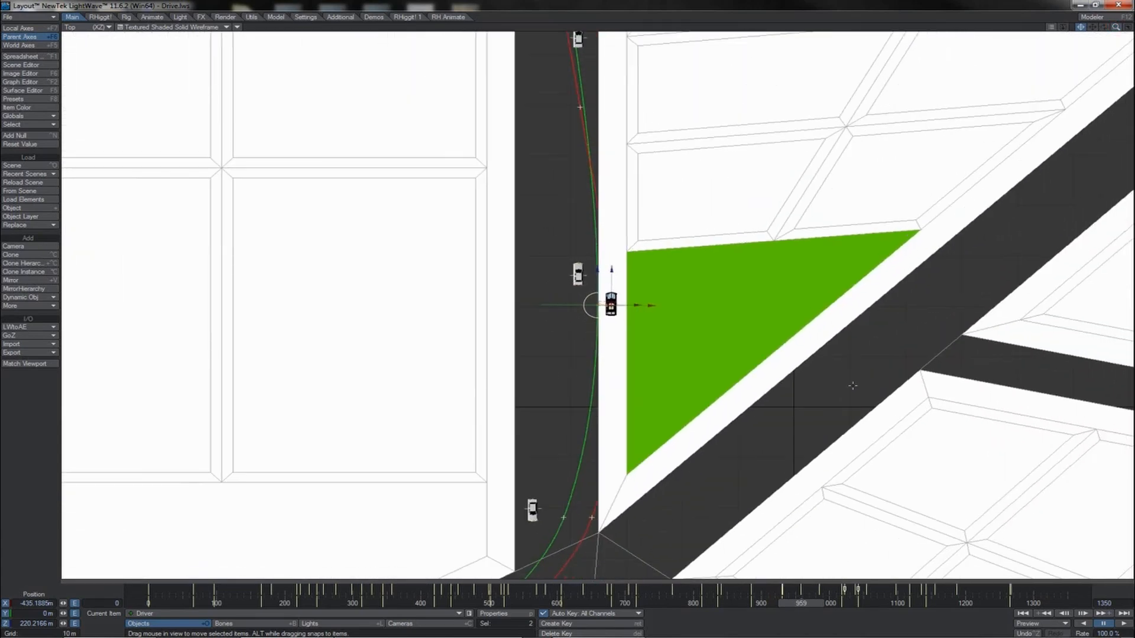
{"action": "left_click_drag", "start_coordinate": [794, 601], "coordinate": [775, 602]}
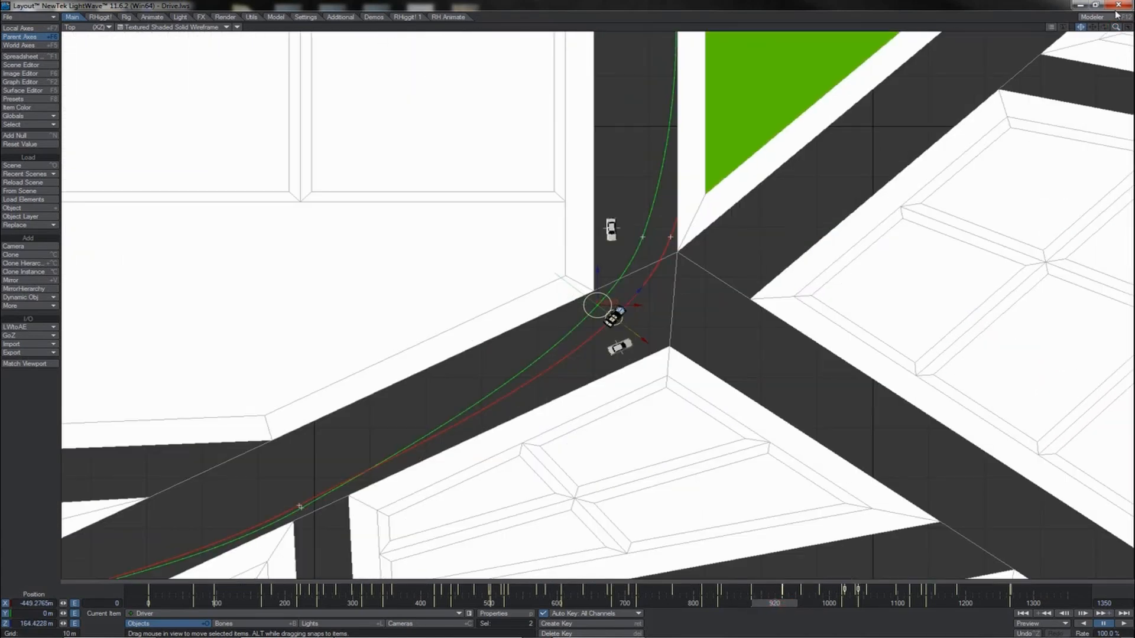
{"action": "left_click_drag", "start_coordinate": [1092, 30], "coordinate": [1091, 584]}
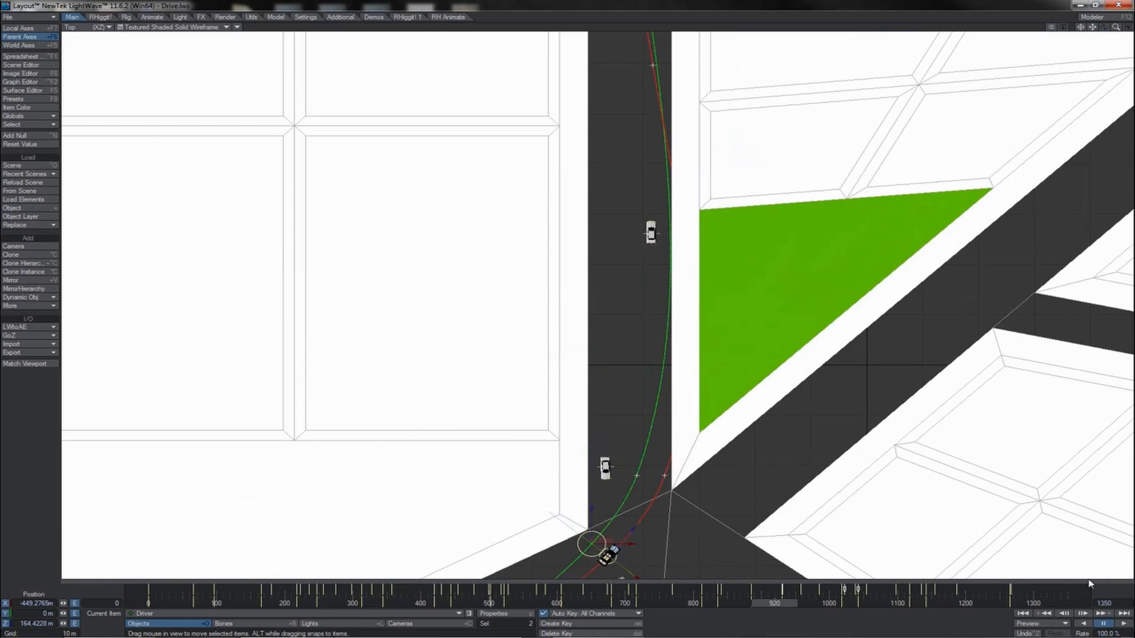
{"action": "left_click", "coordinate": [1122, 623]}
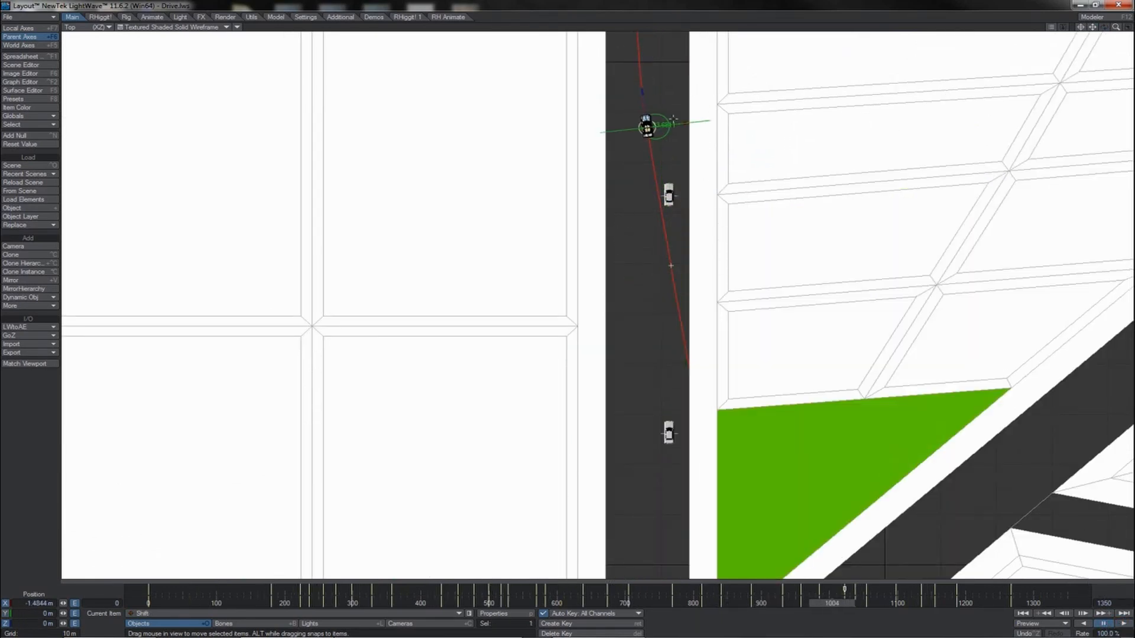
{"action": "key", "text": "shift+Left"}
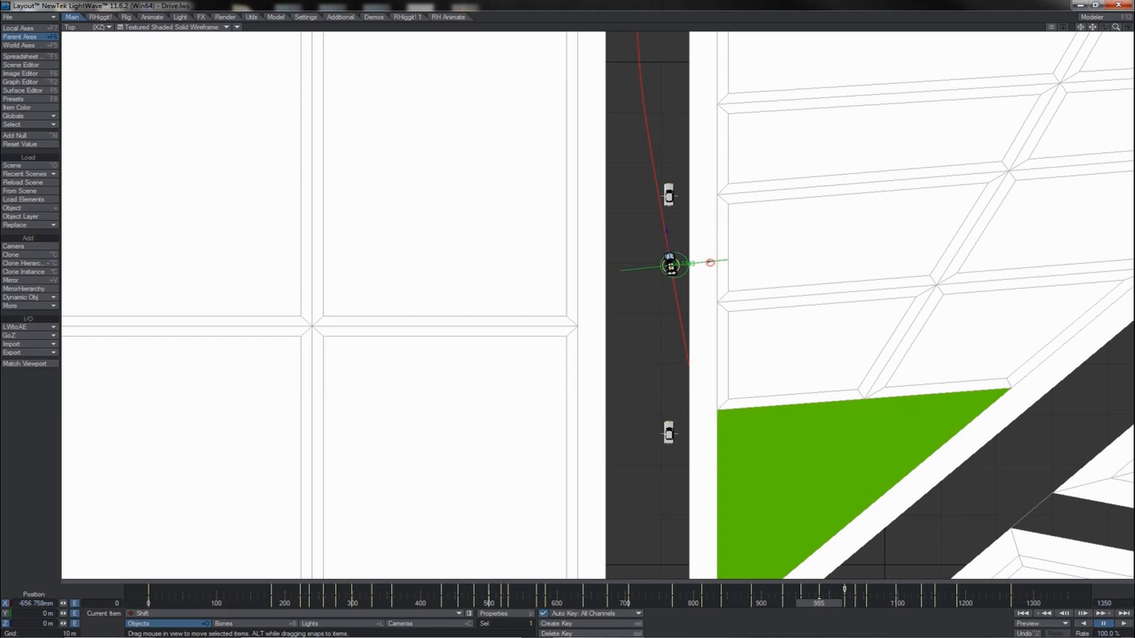
{"action": "left_click_drag", "start_coordinate": [709, 262], "coordinate": [566, 313]}
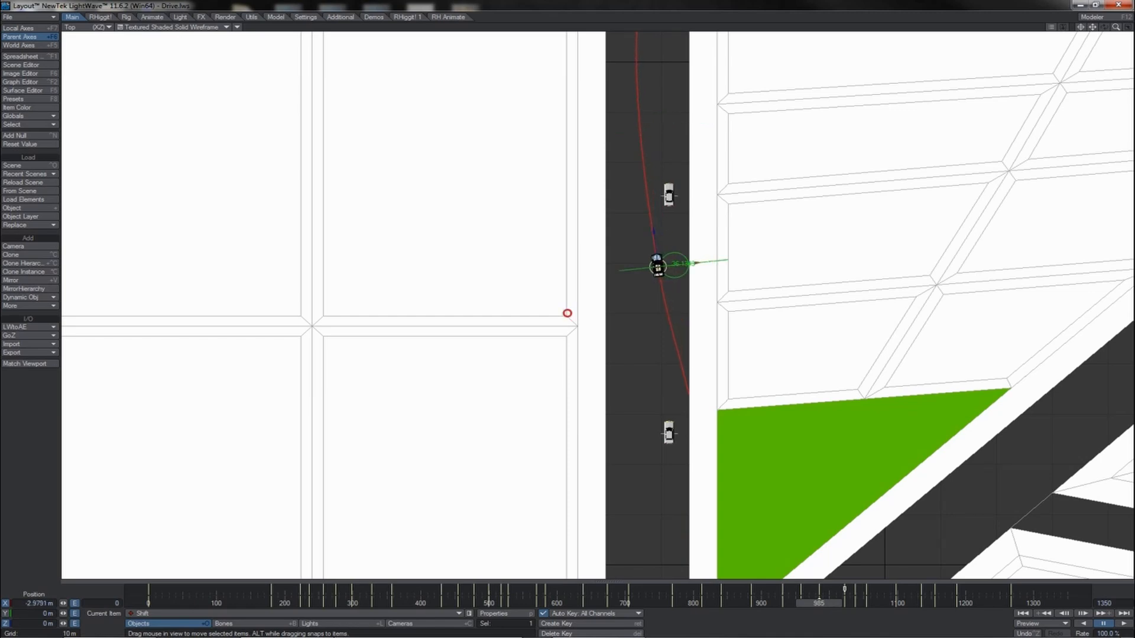
{"action": "key", "text": "shift+Left"}
{"action": "key", "text": "shift+Right"}
{"action": "left_click_drag", "start_coordinate": [816, 604], "coordinate": [782, 604]}
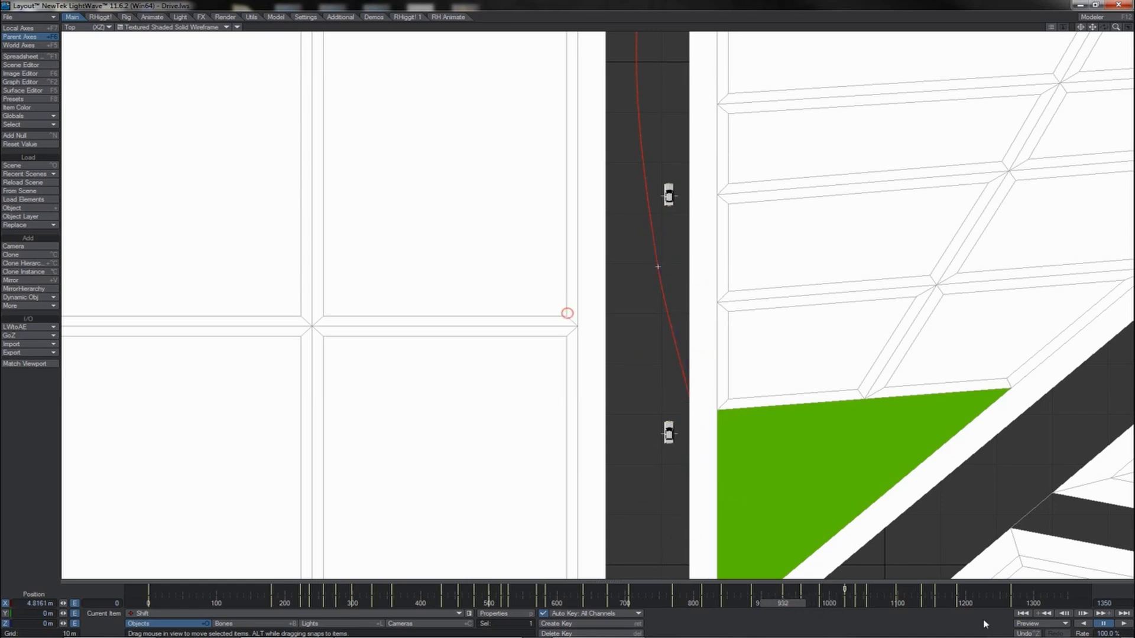
{"action": "left_click", "coordinate": [1125, 624]}
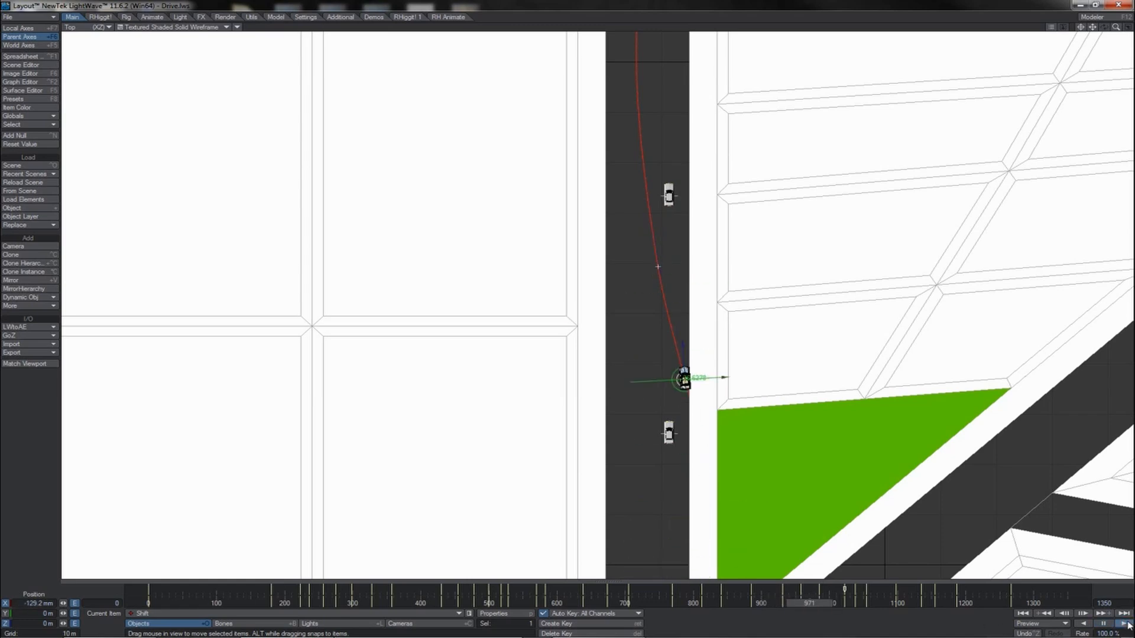
- Play the drive up to the next junction in the top view and check the car's turn onto the cross street
{"action": "left_click", "coordinate": [1103, 624]}
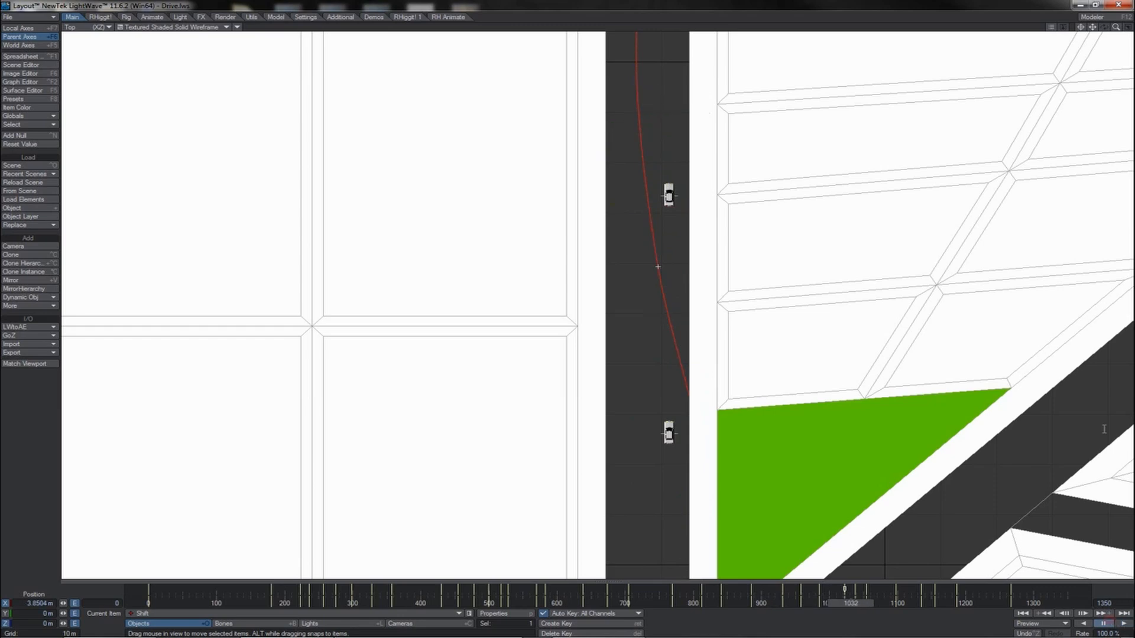
{"action": "left_click_drag", "start_coordinate": [1089, 28], "coordinate": [1104, 162]}
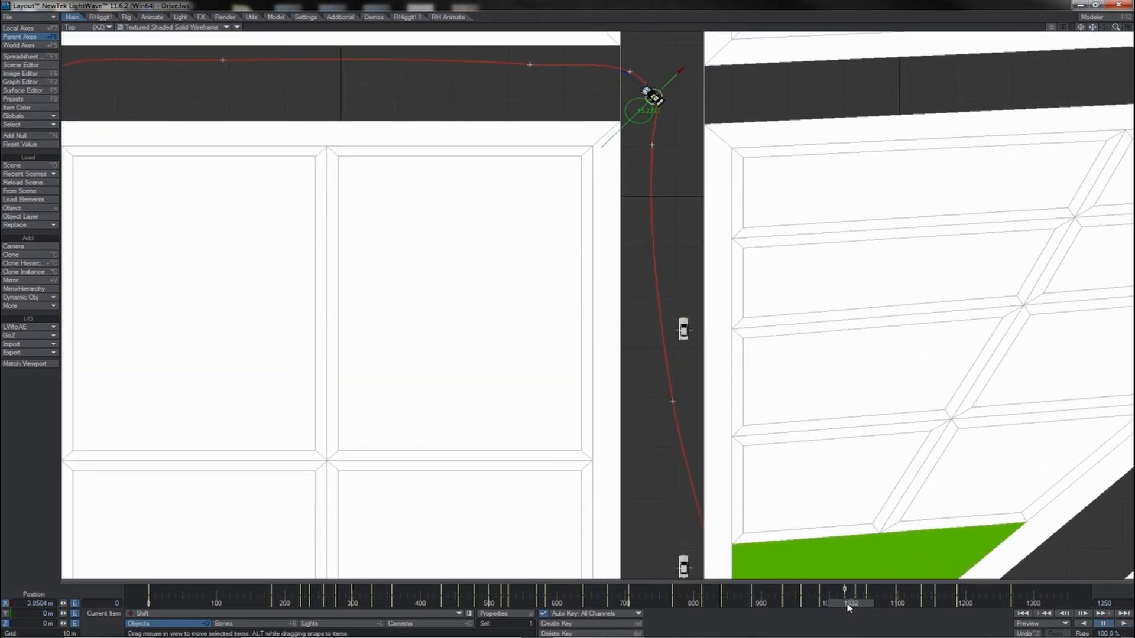
{"action": "left_click_drag", "start_coordinate": [849, 607], "coordinate": [827, 604]}
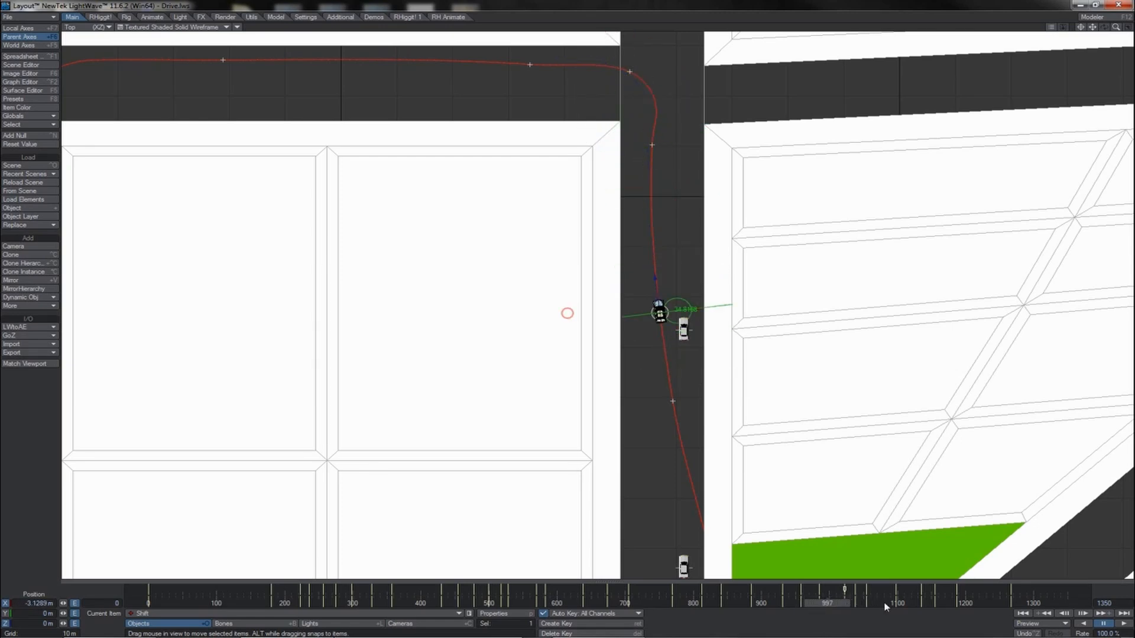
{"action": "left_click", "coordinate": [1118, 626]}
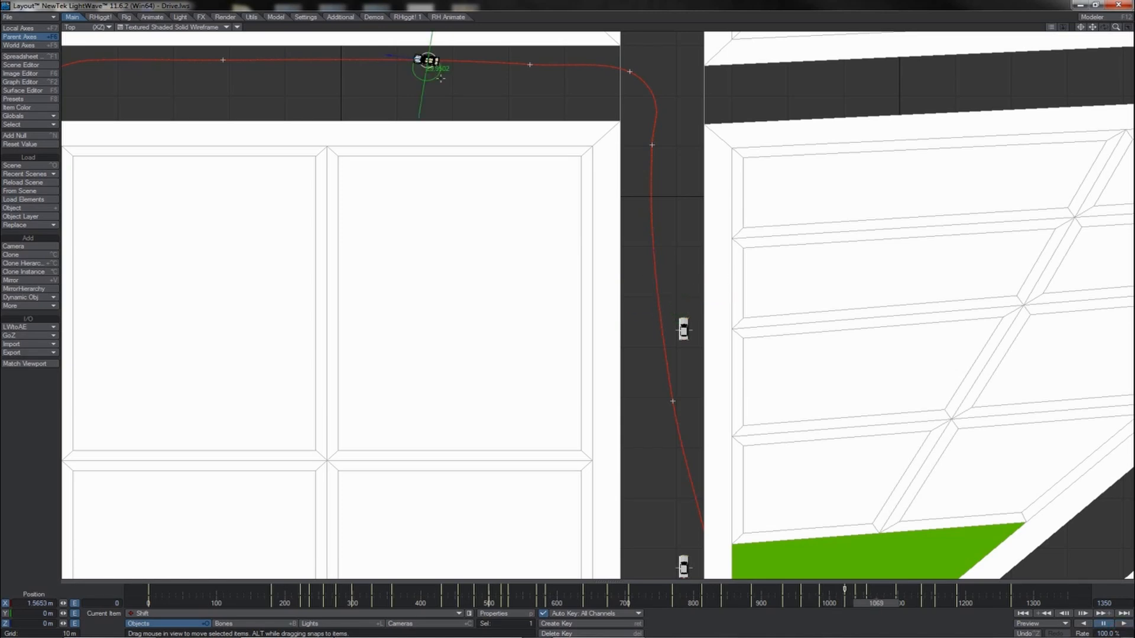
{"action": "left_click", "coordinate": [440, 78]}
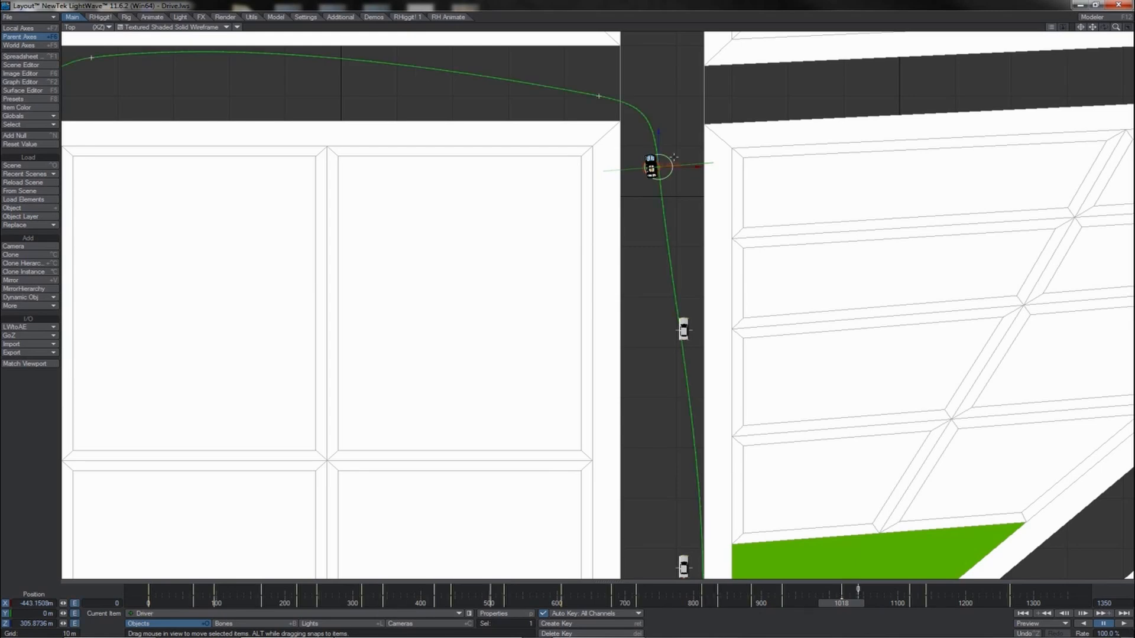
- Replace the Shift null's key at frame 1022 with one at frame 1018, offset to about -145 mm on X
{"action": "key", "text": "Down"}
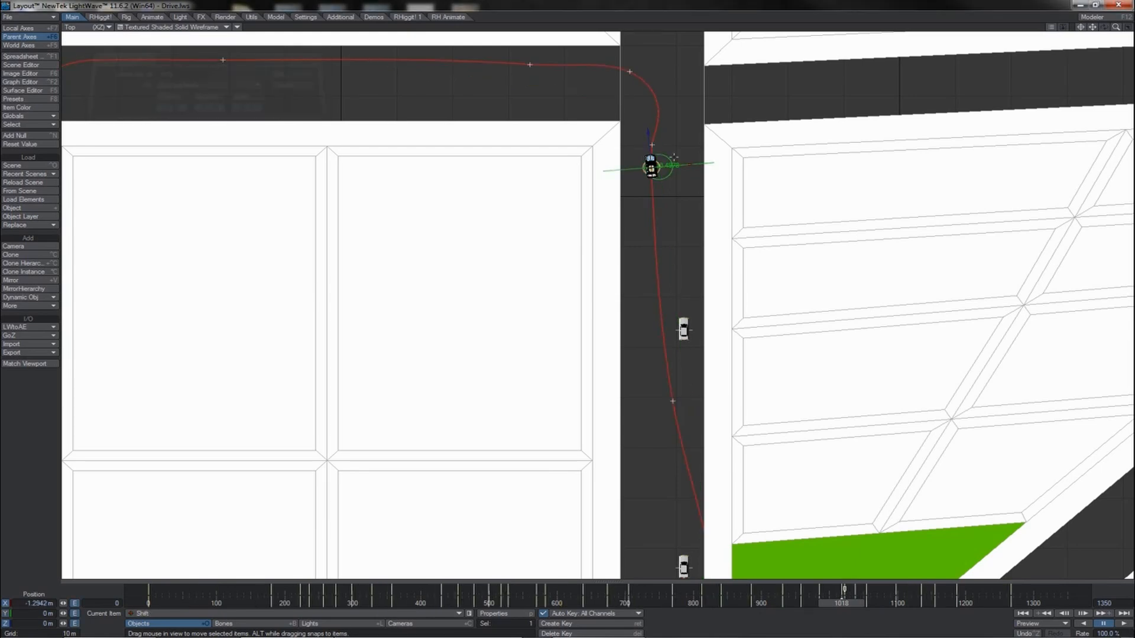
{"action": "key", "text": "shift+Right"}
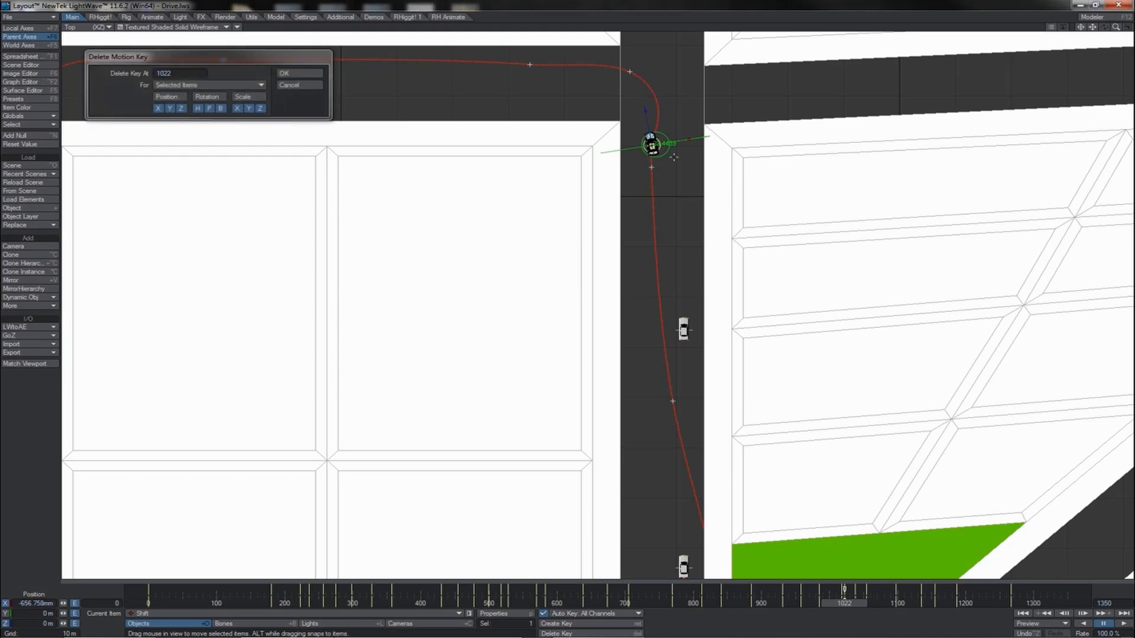
{"action": "key", "text": "shift+Left"}
{"action": "left_click_drag", "start_coordinate": [651, 167], "coordinate": [657, 167]}
- Step frame by frame along the street and around the corner to examine the car's path on the Shift null's curve
{"action": "key", "text": "shift+Left"}
{"action": "key", "text": "Right"}
{"action": "key", "text": "Right"}
{"action": "key", "text": "Right"}
{"action": "key", "text": "Right"}
{"action": "key", "text": "Right"}
{"action": "key", "text": "Right"}
{"action": "key", "text": "Right"}
{"action": "key", "text": "Right"}
{"action": "key", "text": "Right"}
{"action": "key", "text": "Right"}
{"action": "key", "text": "Right"}
{"action": "key", "text": "Right"}
{"action": "key", "text": "Right"}
{"action": "key", "text": "Right"}
{"action": "key", "text": "Right"}
{"action": "key", "text": "Right"}
{"action": "key", "text": "Right"}
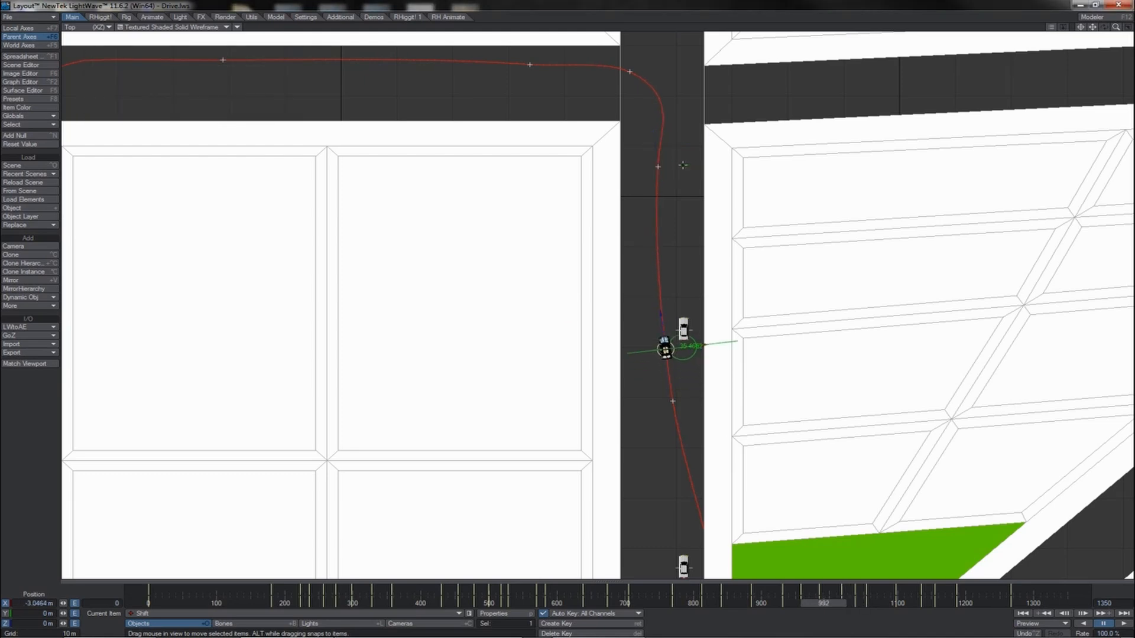
{"action": "key", "text": "Right"}
{"action": "key", "text": "Right"}
{"action": "key", "text": "Right"}
{"action": "key", "text": "Right"}
{"action": "key", "text": "Right"}
{"action": "key", "text": "Right"}
{"action": "key", "text": "Right"}
{"action": "key", "text": "Right"}
{"action": "key", "text": "Right"}
{"action": "key", "text": "Right"}
{"action": "key", "text": "Right"}
{"action": "key", "text": "Right"}
{"action": "key", "text": "Right"}
{"action": "key", "text": "Right"}
{"action": "key", "text": "Right"}
{"action": "key", "text": "Right"}
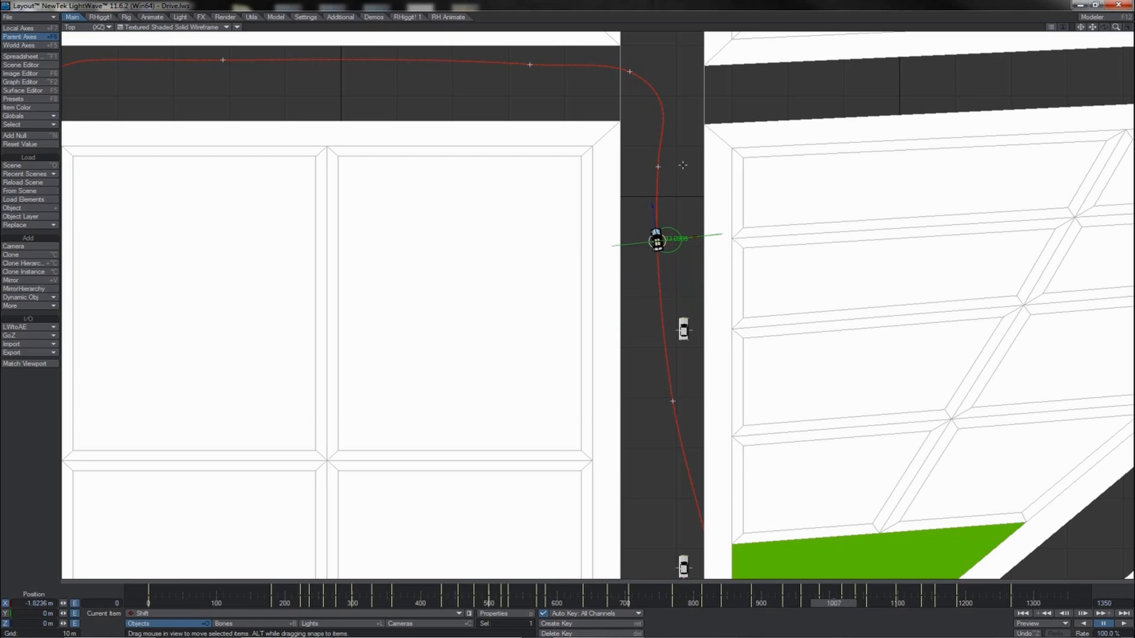
{"action": "key", "text": "Right"}
{"action": "key", "text": "Right"}
{"action": "key", "text": "Right"}
{"action": "key", "text": "Right"}
{"action": "key", "text": "Right"}
{"action": "key", "text": "Right"}
{"action": "key", "text": "Right"}
{"action": "key", "text": "Right"}
{"action": "key", "text": "Right"}
{"action": "key", "text": "Right"}
{"action": "key", "text": "Right"}
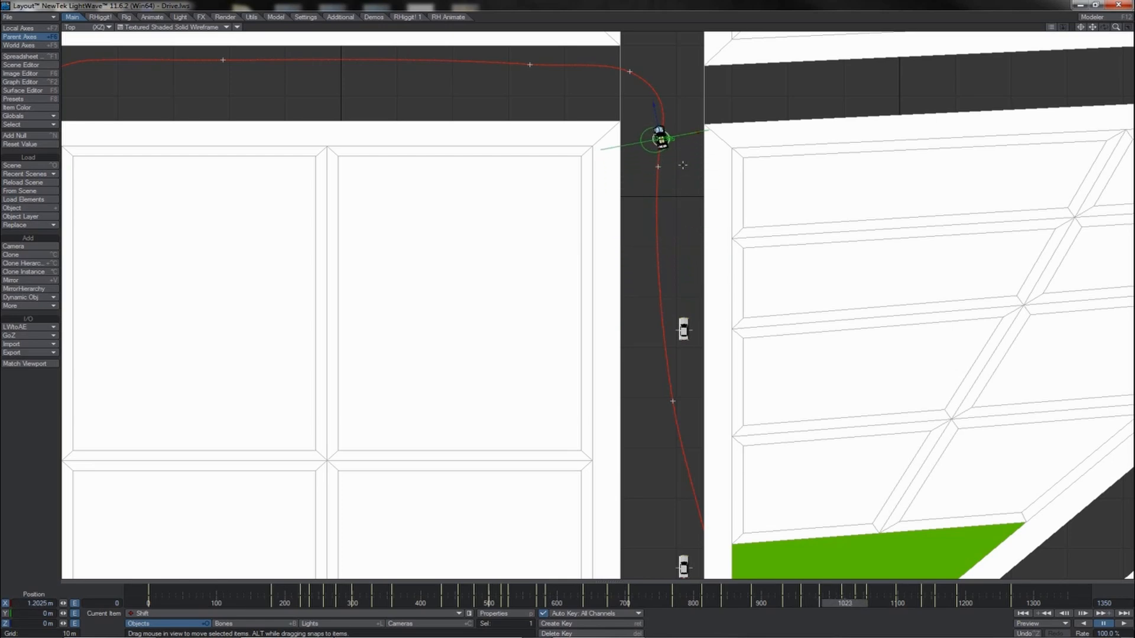
{"action": "key", "text": "Right"}
{"action": "key", "text": "Right"}
{"action": "key", "text": "Right"}
{"action": "key", "text": "Right"}
{"action": "key", "text": "Right"}
{"action": "key", "text": "Right"}
{"action": "key", "text": "Right"}
{"action": "key", "text": "Right"}
{"action": "key", "text": "Right"}
{"action": "key", "text": "Right"}
{"action": "key", "text": "Right"}
{"action": "key", "text": "Right"}
{"action": "key", "text": "Right"}
{"action": "key", "text": "Right"}
{"action": "key", "text": "Right"}
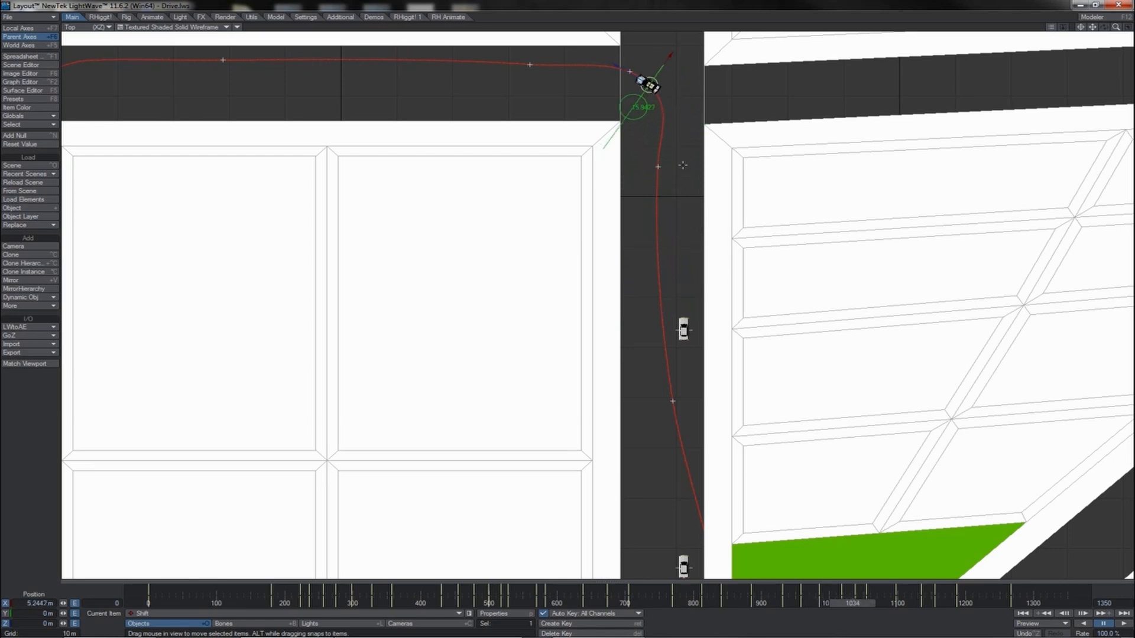
- Move the Shift null to about 583 mm on X at frame 1038, where the car leaves the corner
{"action": "key", "text": "Left"}
{"action": "key", "text": "Left"}
{"action": "key", "text": "Left"}
{"action": "key", "text": "Left"}
{"action": "key", "text": "Left"}
{"action": "key", "text": "Left"}
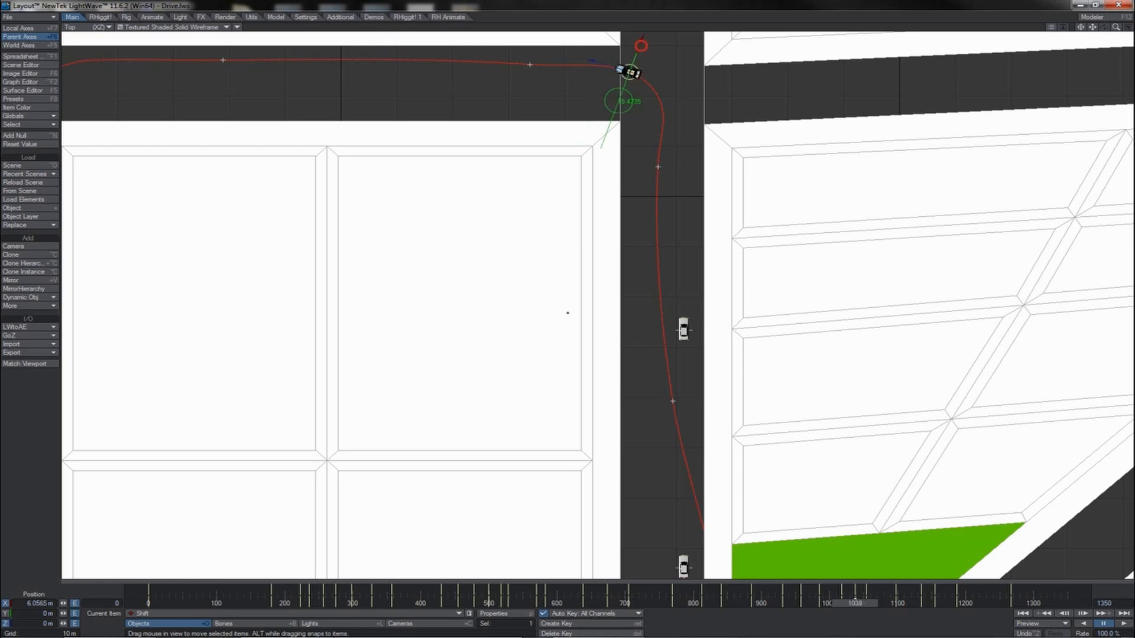
{"action": "left_click_drag", "start_coordinate": [641, 46], "coordinate": [630, 72]}
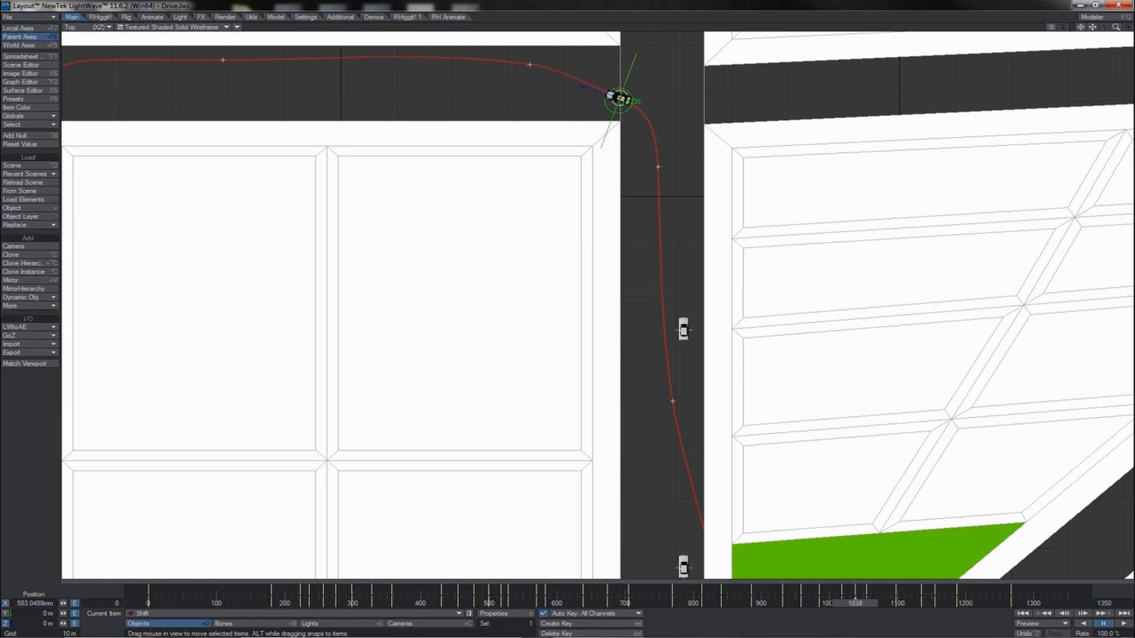
- Move the Shift null to about 1.77 m on X at frame 1054 on the cross street
{"action": "key", "text": "Right"}
{"action": "key", "text": "Right"}
{"action": "key", "text": "Right"}
{"action": "key", "text": "Right"}
{"action": "key", "text": "Right"}
{"action": "key", "text": "Right"}
{"action": "key", "text": "Right"}
{"action": "key", "text": "Right"}
{"action": "key", "text": "Right"}
{"action": "key", "text": "Right"}
{"action": "key", "text": "Right"}
{"action": "key", "text": "Right"}
{"action": "key", "text": "Right"}
{"action": "key", "text": "Right"}
{"action": "key", "text": "Right"}
{"action": "key", "text": "Right"}
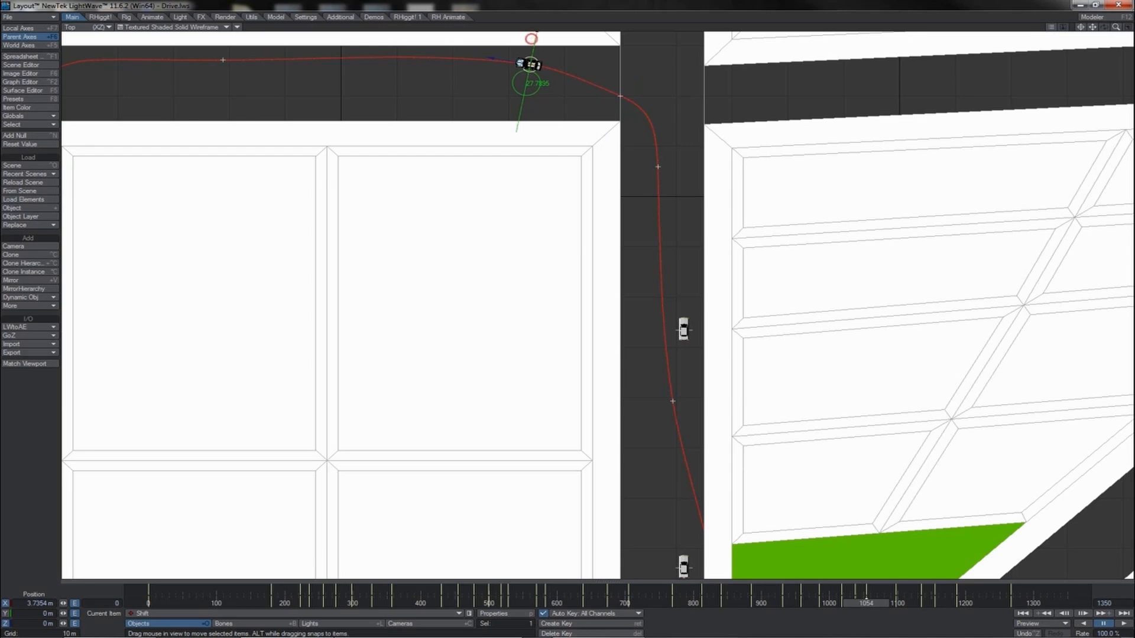
{"action": "left_click_drag", "start_coordinate": [531, 38], "coordinate": [529, 48]}
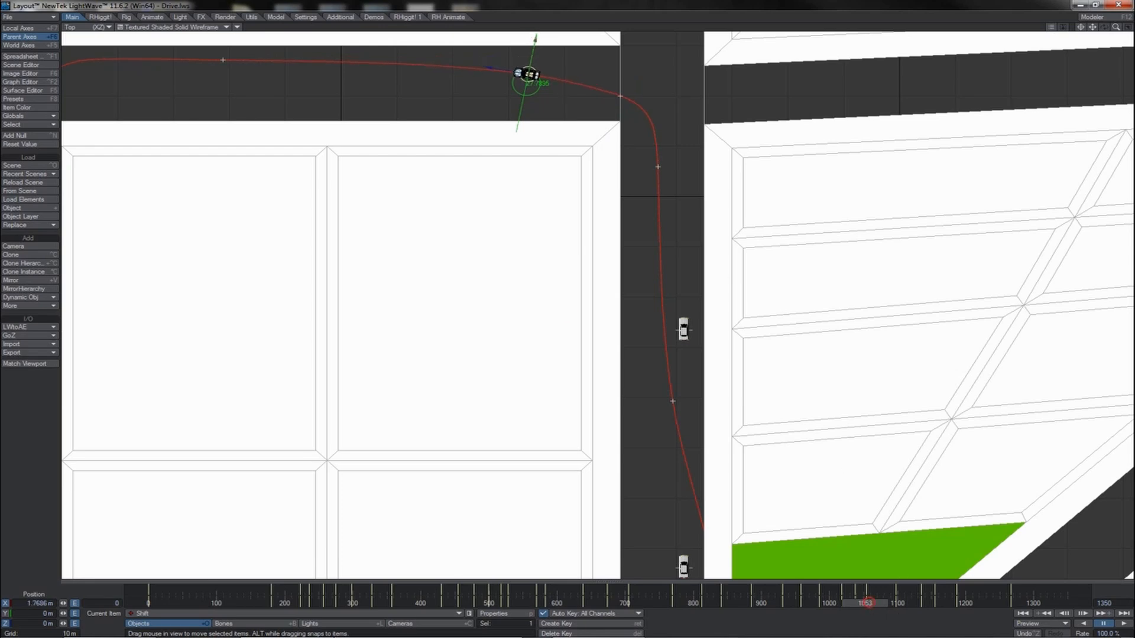
- Replay the car's turn from the street onto the cross street and check the smoothed path
{"action": "left_click_drag", "start_coordinate": [868, 603], "coordinate": [816, 603]}
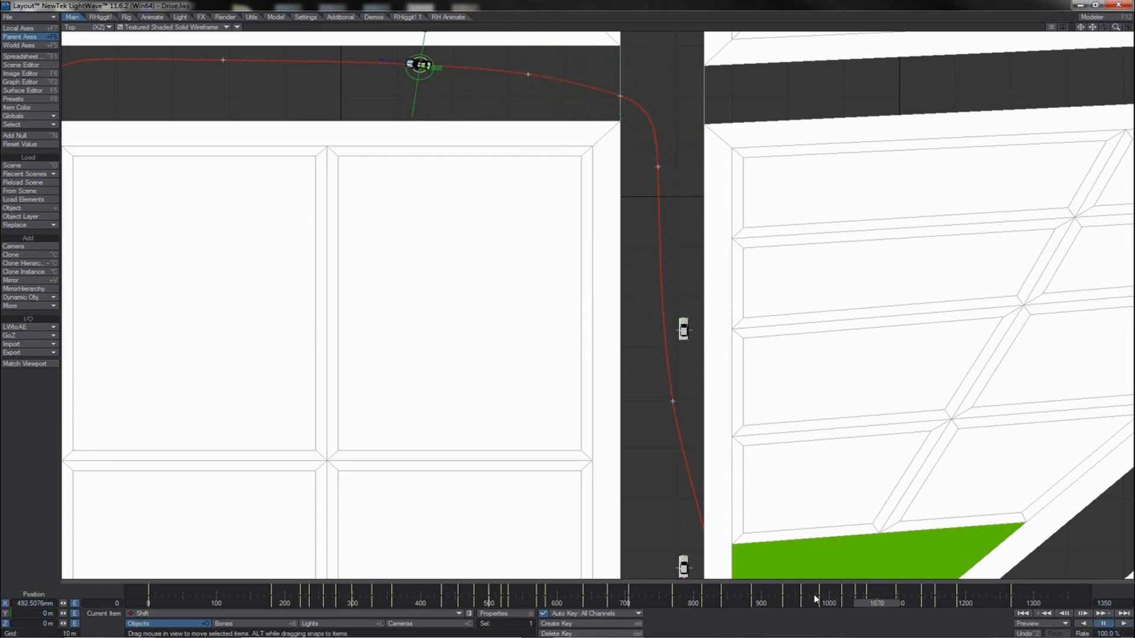
{"action": "left_click_drag", "start_coordinate": [876, 602], "coordinate": [840, 603]}
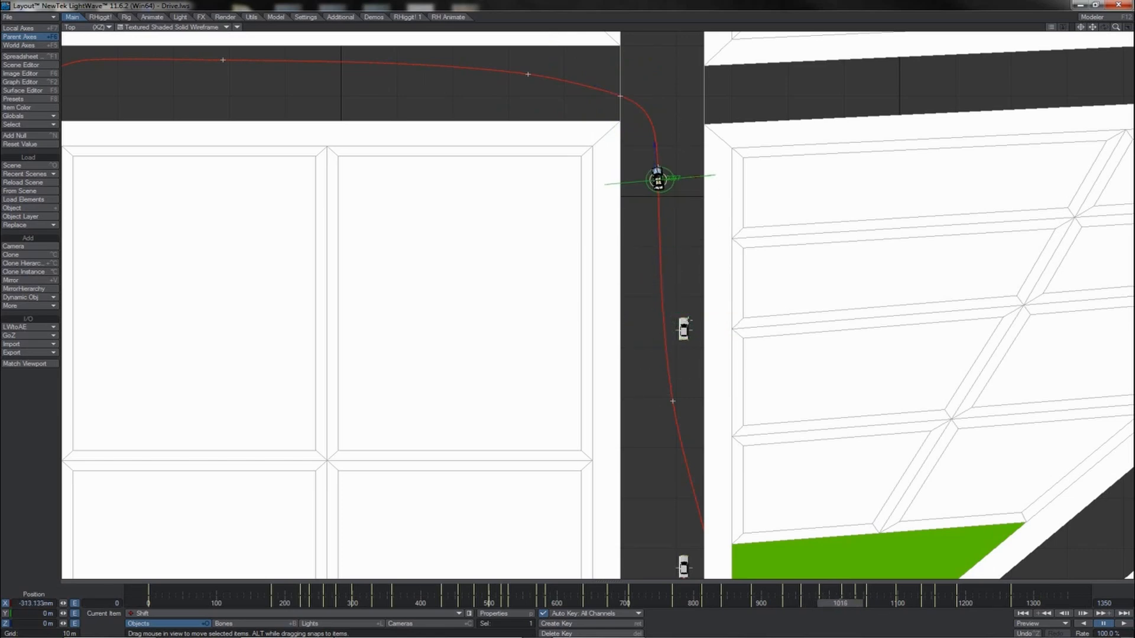
{"action": "mouse_move", "coordinate": [841, 603]}
{"action": "left_mouse_down"}
{"action": "mouse_move", "coordinate": [825, 603]}
{"action": "mouse_move", "coordinate": [843, 603]}
{"action": "left_mouse_up"}
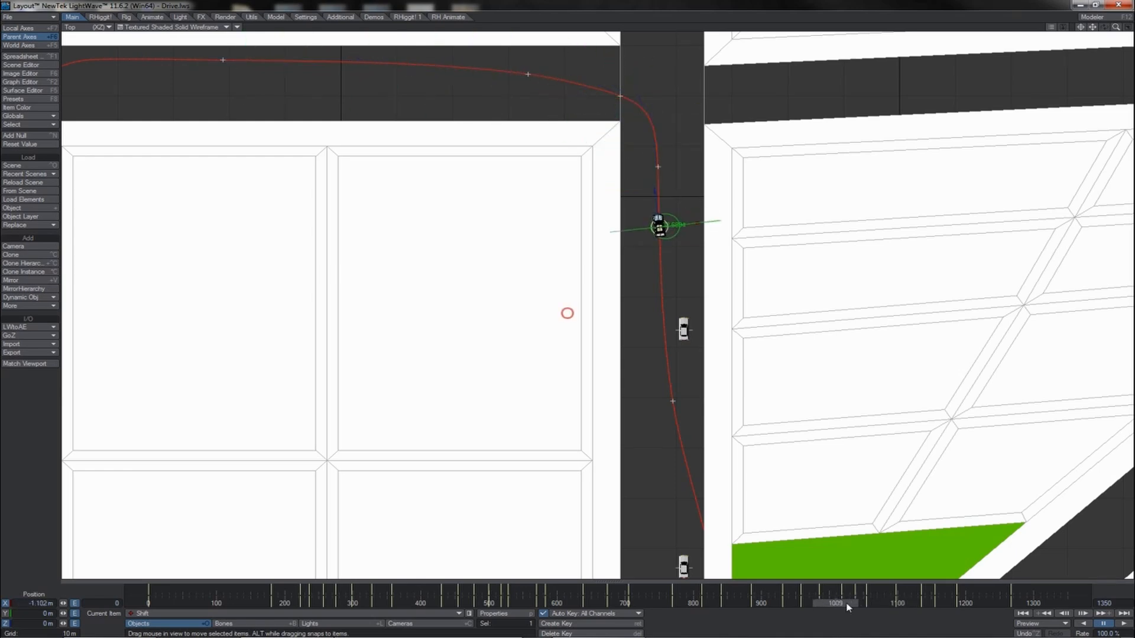
{"action": "left_click", "coordinate": [1104, 626]}
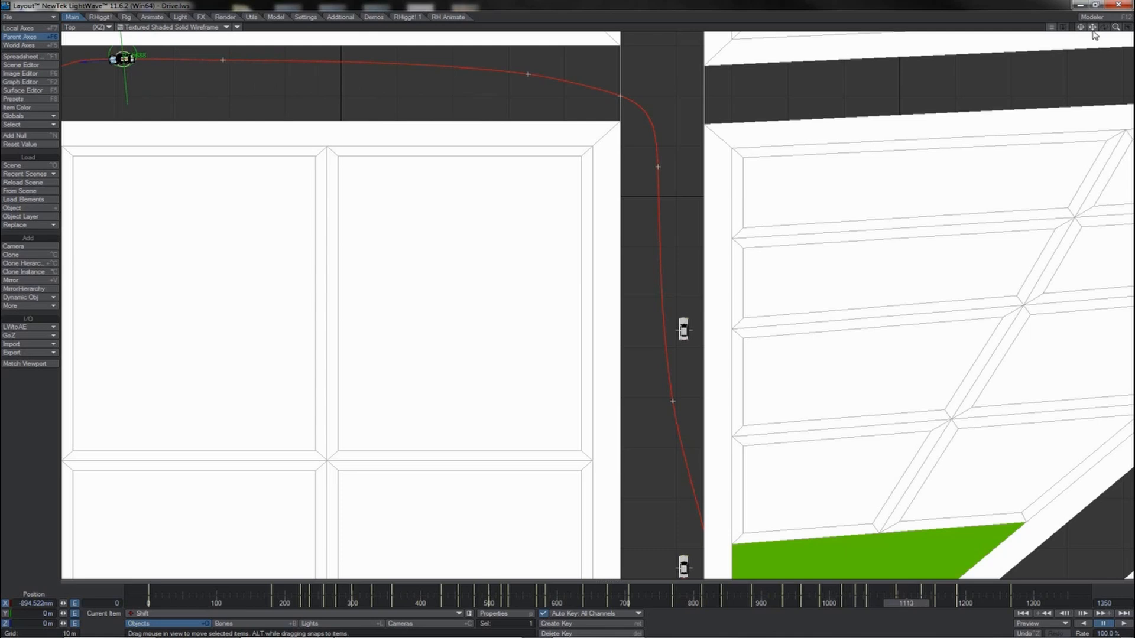
- Replay the turn from about frame 982 and pull the Shift null slightly back toward the junction at frame 1038
{"action": "left_click_drag", "start_coordinate": [1093, 27], "coordinate": [1130, 37]}
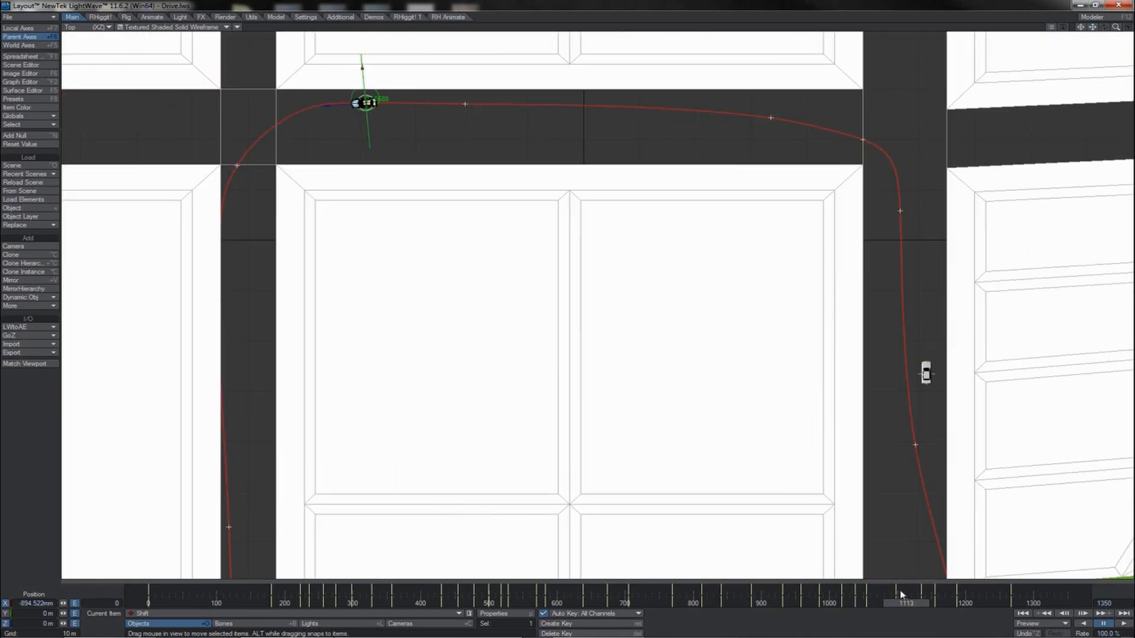
{"action": "left_click_drag", "start_coordinate": [898, 603], "coordinate": [817, 602]}
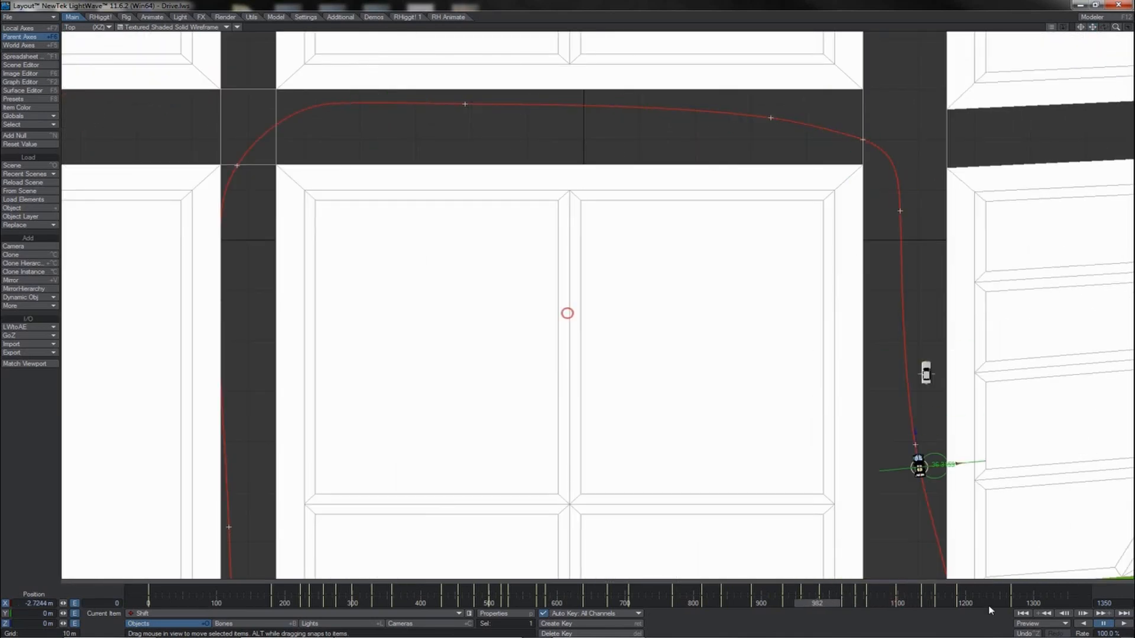
{"action": "left_click", "coordinate": [1123, 625]}
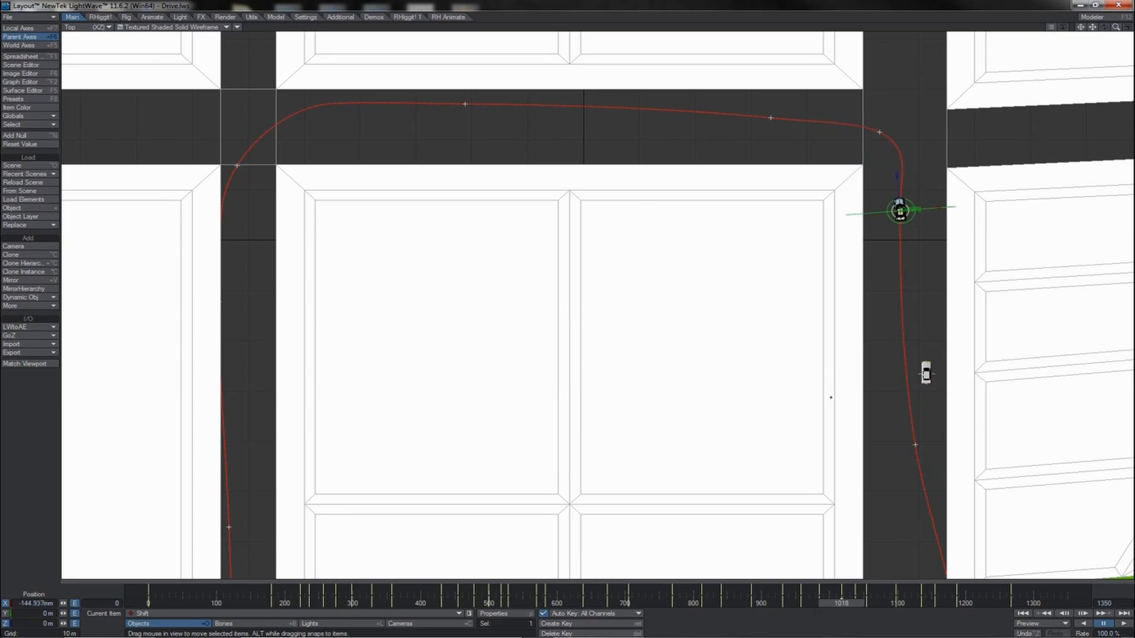
- Move the Shift null to about 2.74 m on X and -2.68 m on Z at frame 1054 on the cross street
{"action": "key", "text": "shift+Right"}
{"action": "key", "text": "shift+Right"}
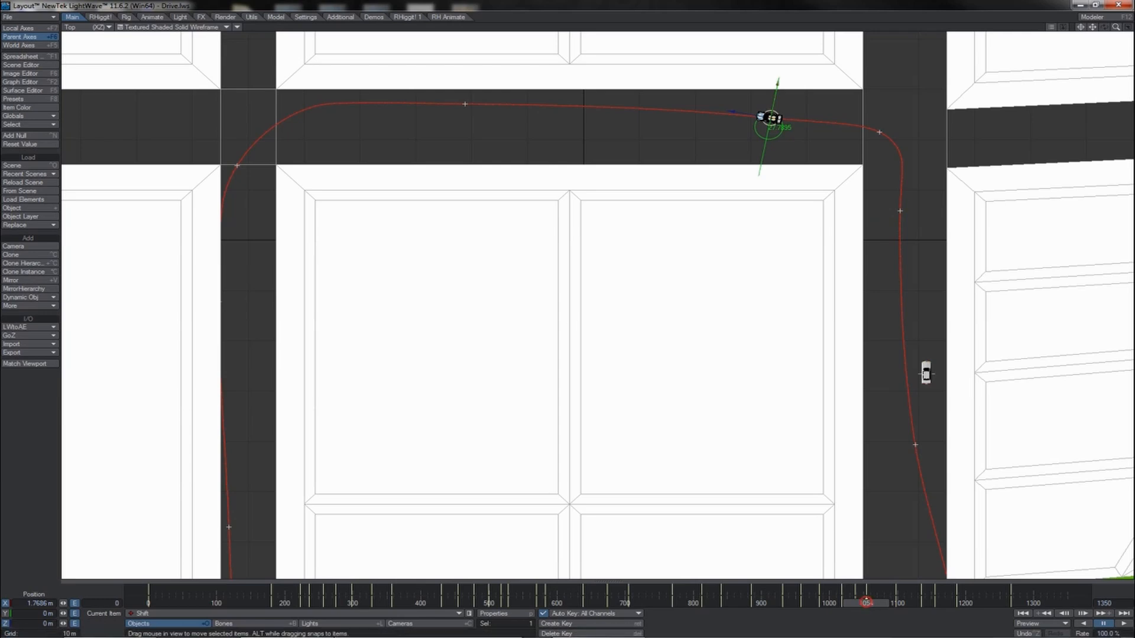
{"action": "left_click_drag", "start_coordinate": [866, 603], "coordinate": [831, 603]}
{"action": "left_click", "coordinate": [1121, 625]}
{"action": "left_click_drag", "start_coordinate": [792, 84], "coordinate": [793, 81]}
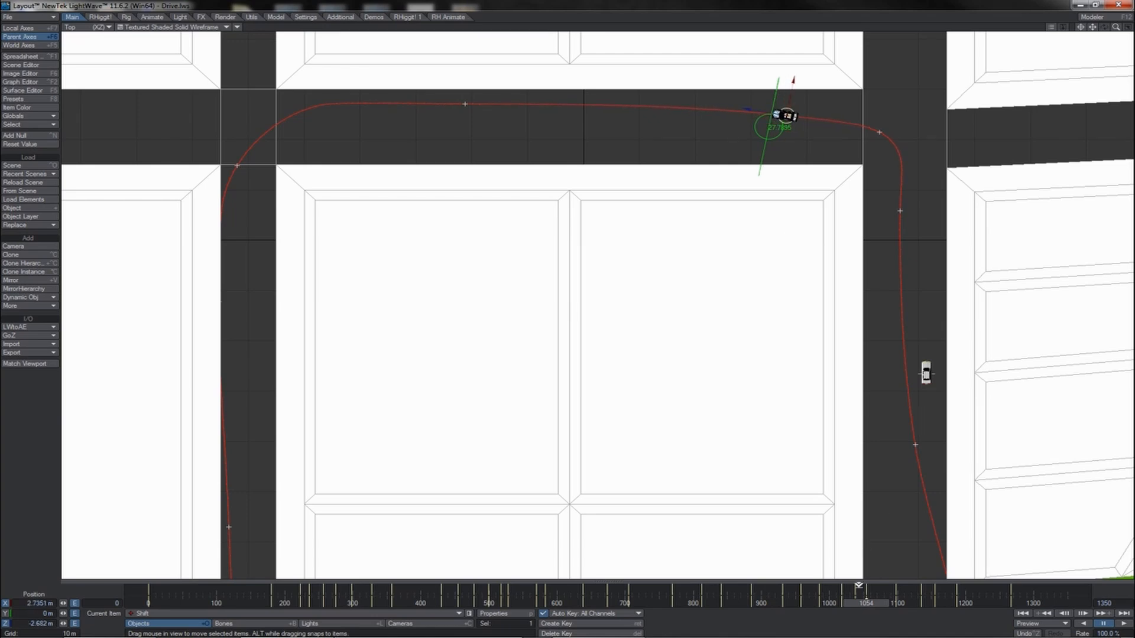
- Play the drive on to the following corner and offset the Shift null to about -3.94 m on X at frame 1135
{"action": "left_click_drag", "start_coordinate": [856, 607], "coordinate": [823, 606]}
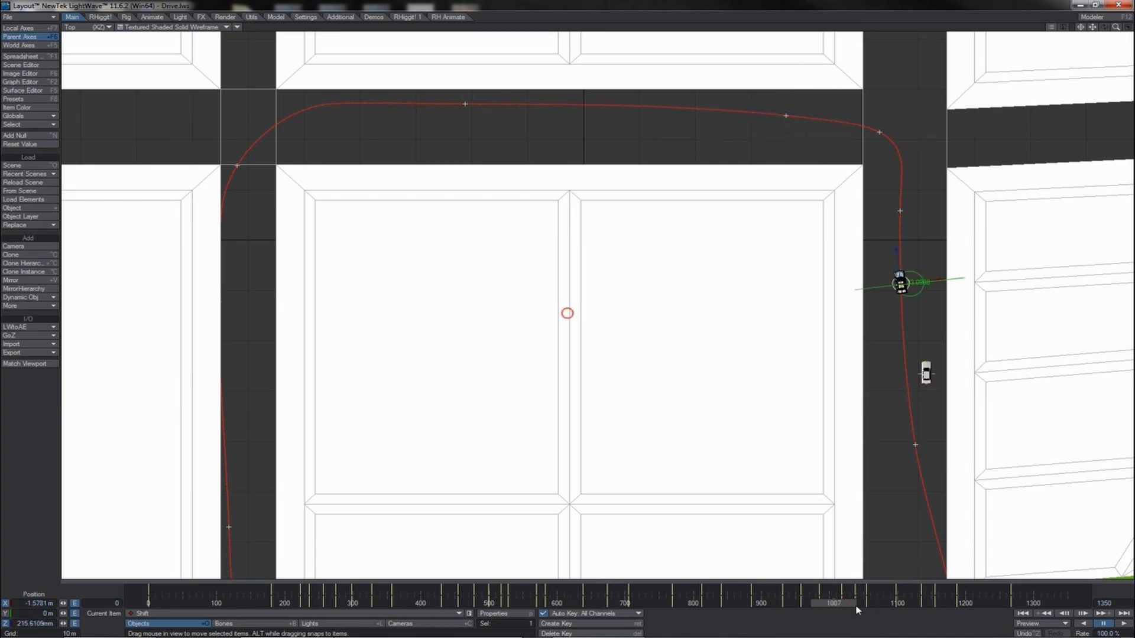
{"action": "left_click", "coordinate": [1120, 625]}
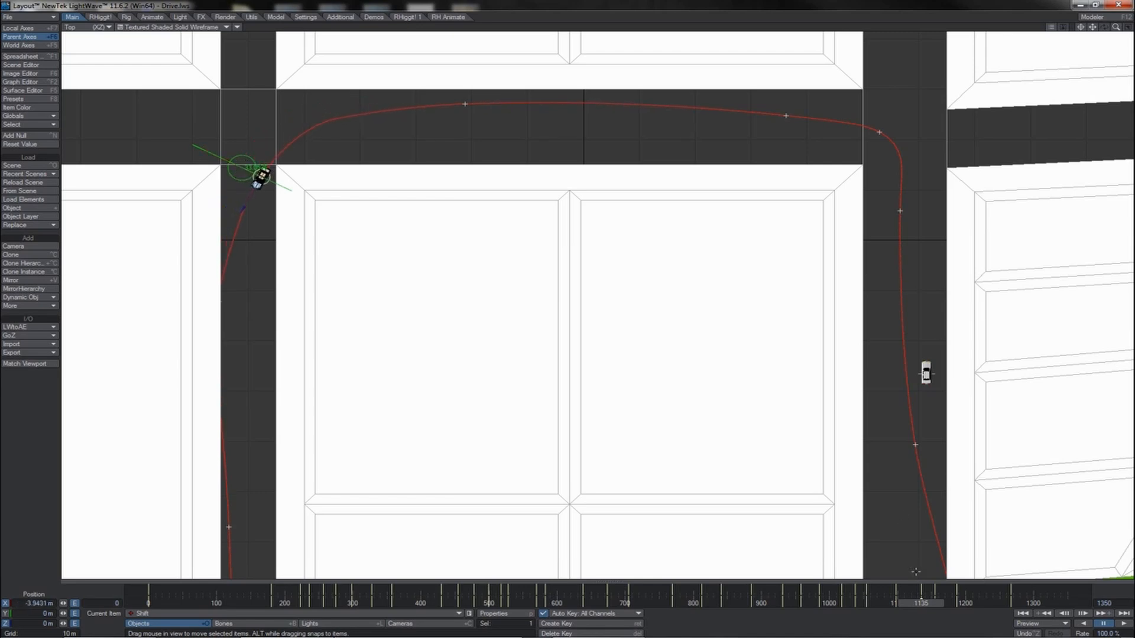
{"action": "left_click_drag", "start_coordinate": [915, 602], "coordinate": [891, 603]}
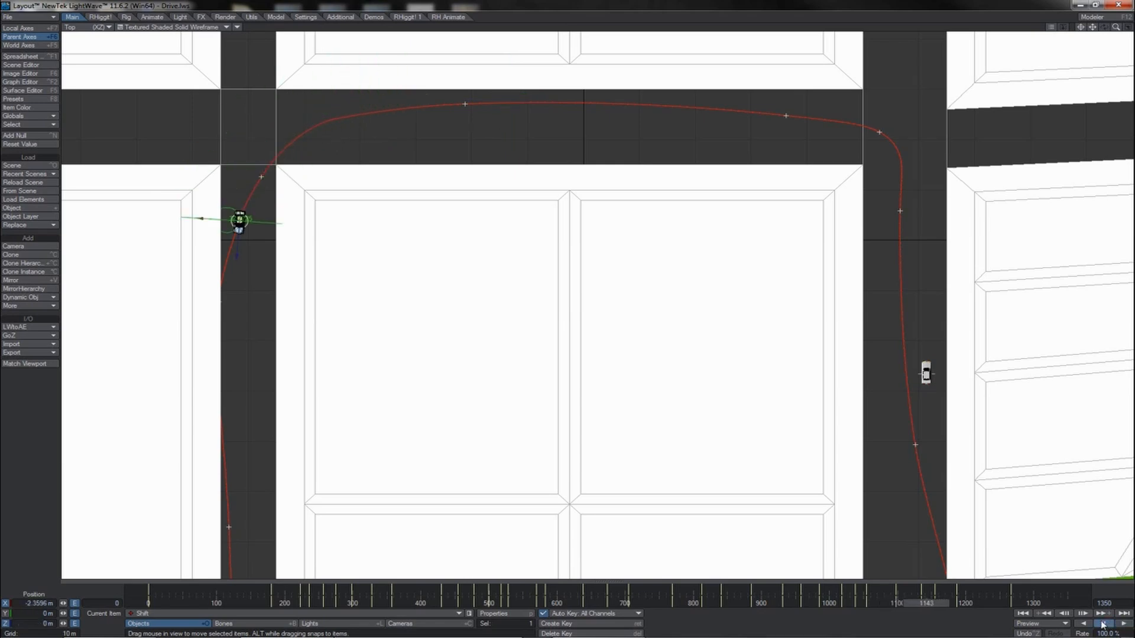
- Compare the Driver and Shift nulls' positions and keys around the corner at frames 1127 and 1135
{"action": "key", "text": "shift+Left"}
{"action": "key", "text": "shift+Left"}
{"action": "key", "text": "shift+Right"}
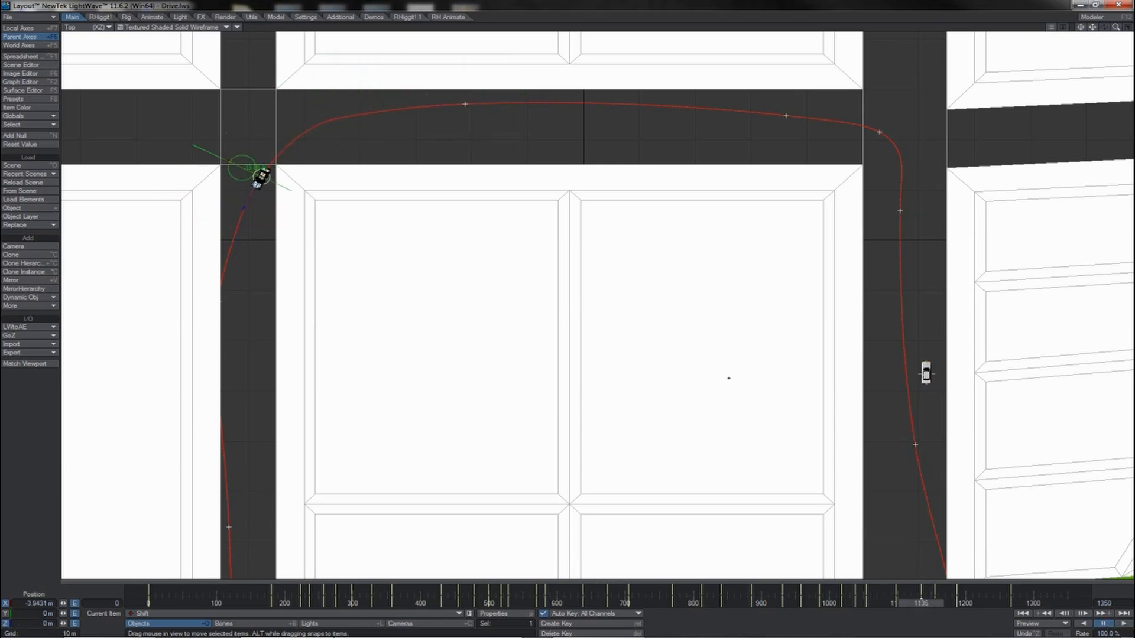
{"action": "key", "text": "Up"}
{"action": "left_click_drag", "start_coordinate": [915, 607], "coordinate": [910, 607]}
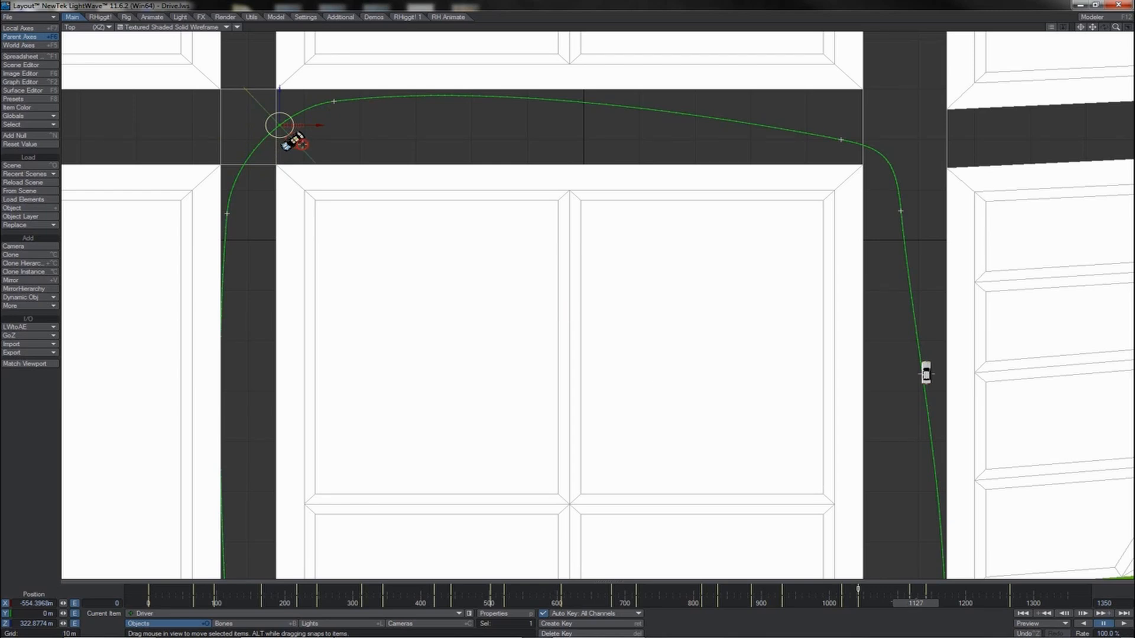
{"action": "key", "text": "Down"}
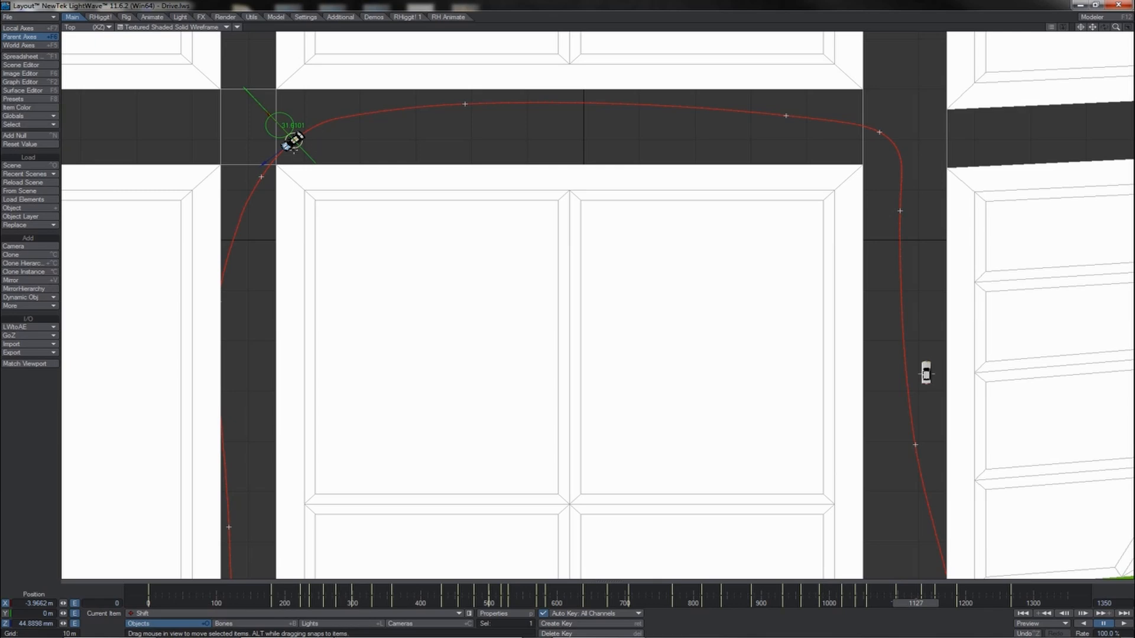
{"action": "key", "text": "shift+Left"}
{"action": "key", "text": "shift+Right"}
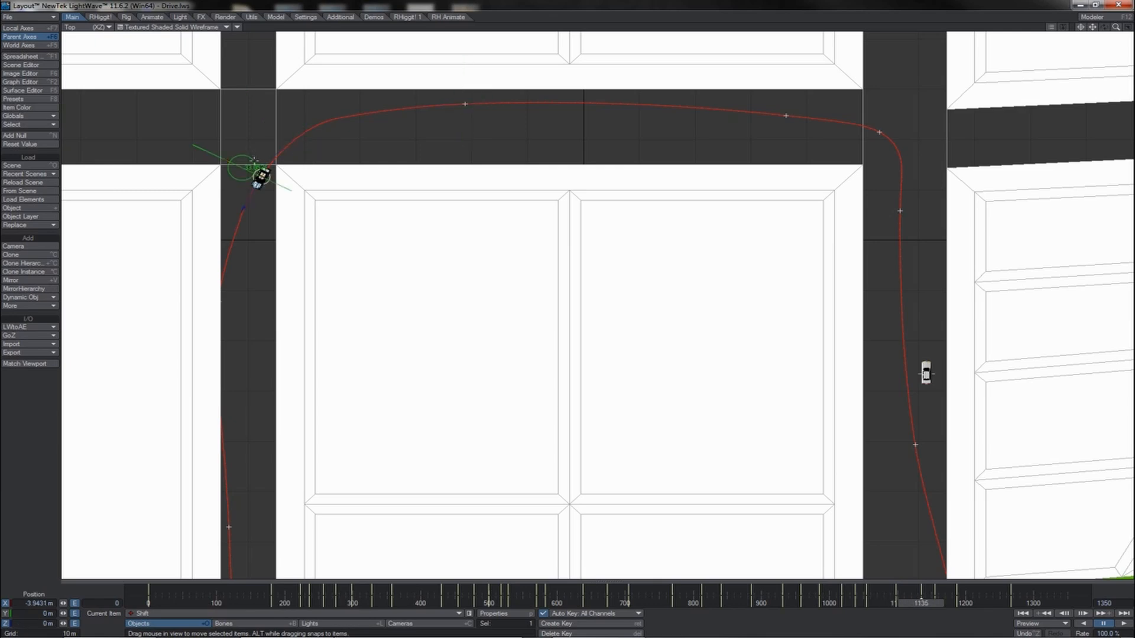
- Go to the Driver null's key at frame 1118 and move the Shift null to about -2.44 m on X there
{"action": "key", "text": "Up"}
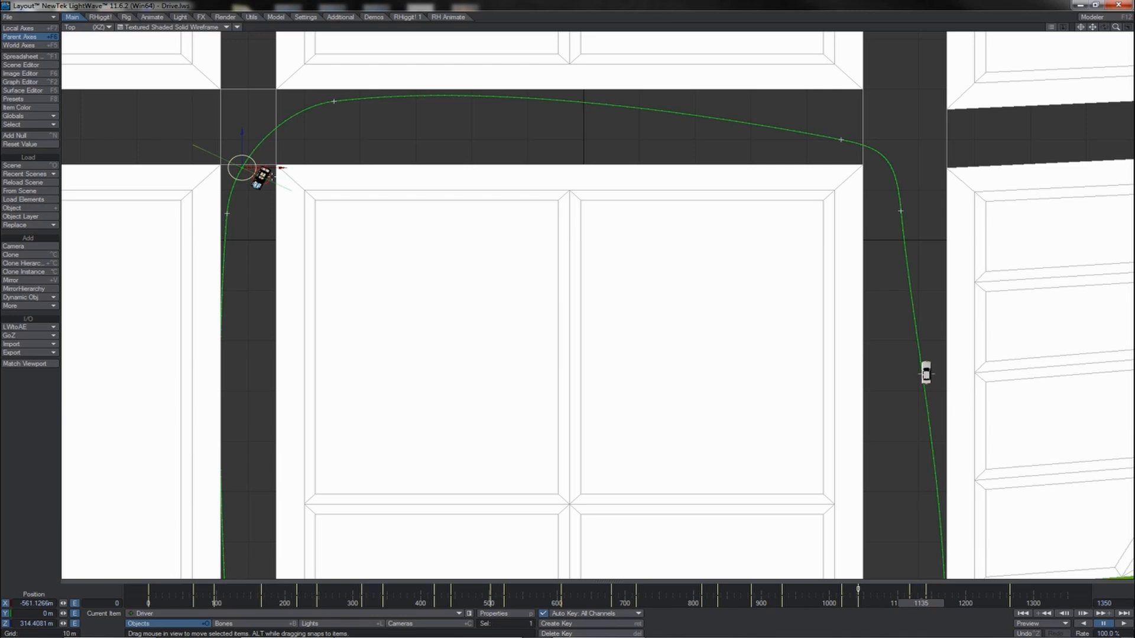
{"action": "key", "text": "Down"}
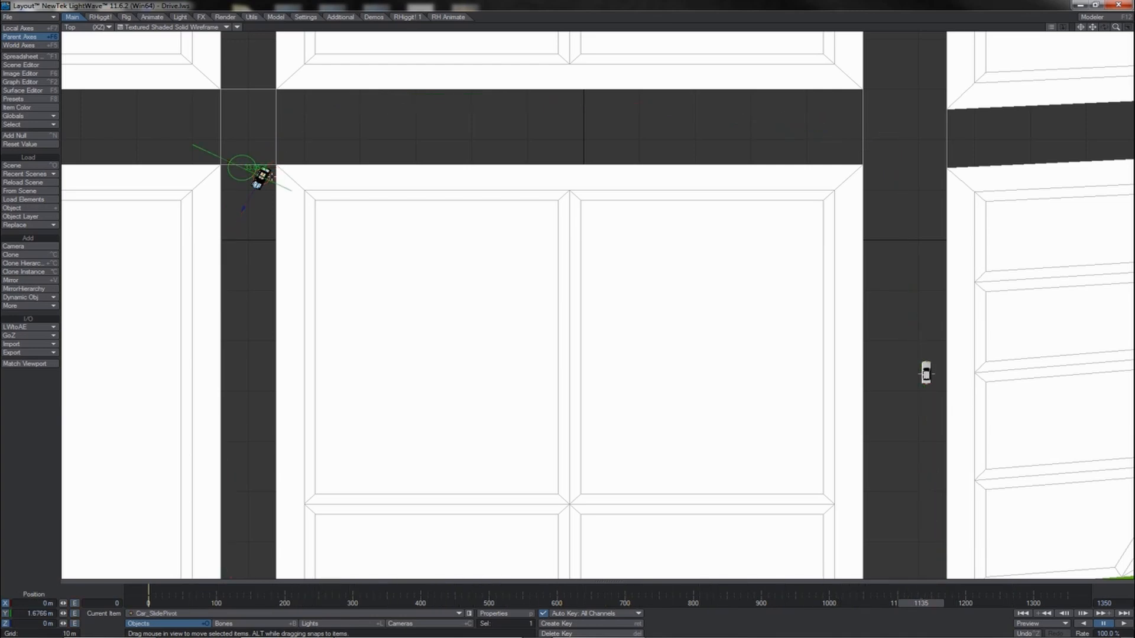
{"action": "key", "text": "Up"}
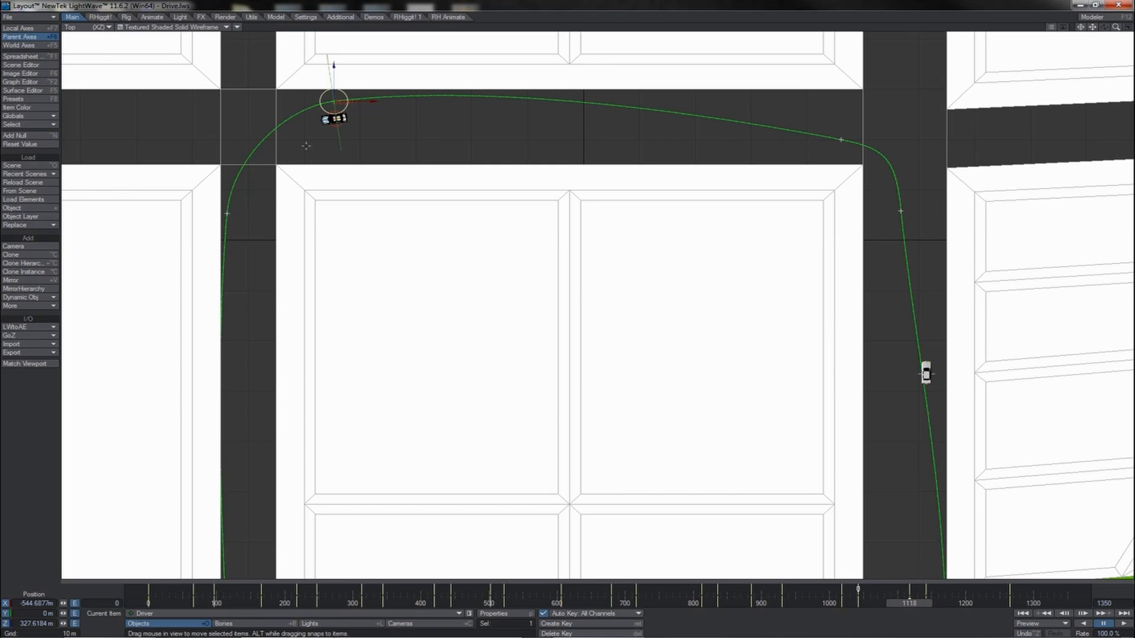
{"action": "key", "text": "Down"}
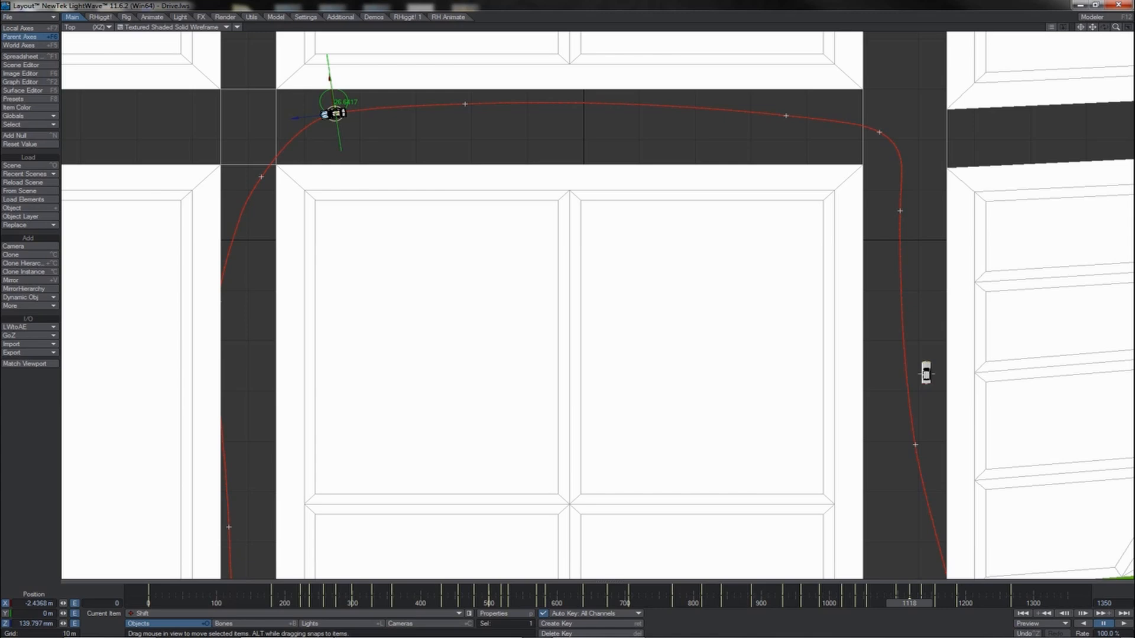
- Remove the Shift null's key at frame 1135 and offset the null to about -2.65 m on X at frame 1142
{"action": "key", "text": "shift+Right"}
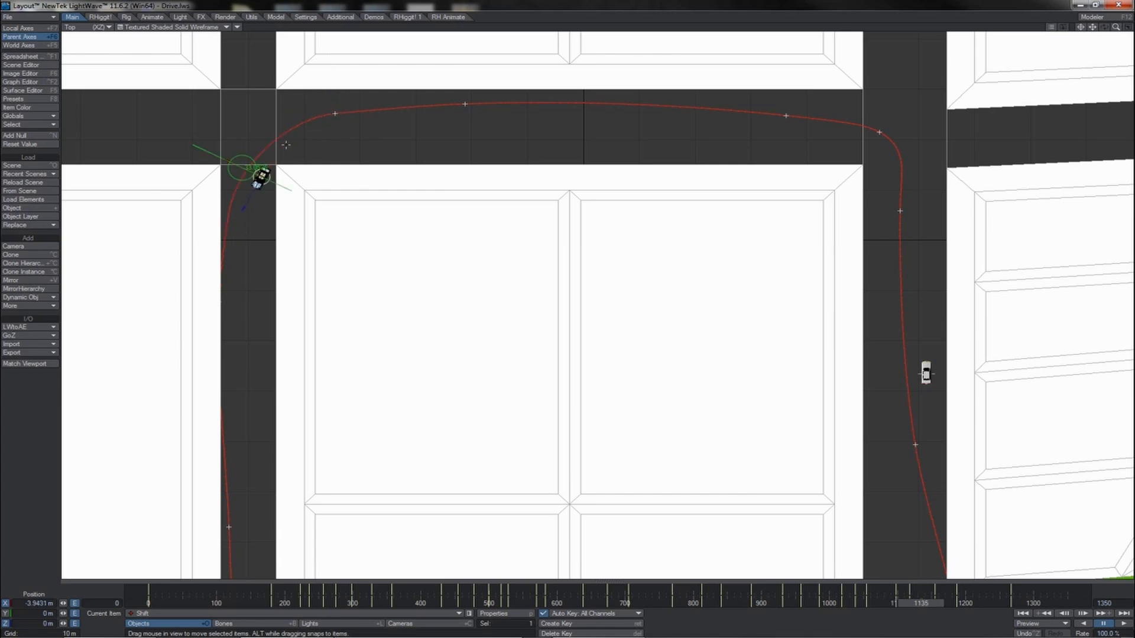
{"action": "key", "text": "Up"}
{"action": "key", "text": "shift+Right"}
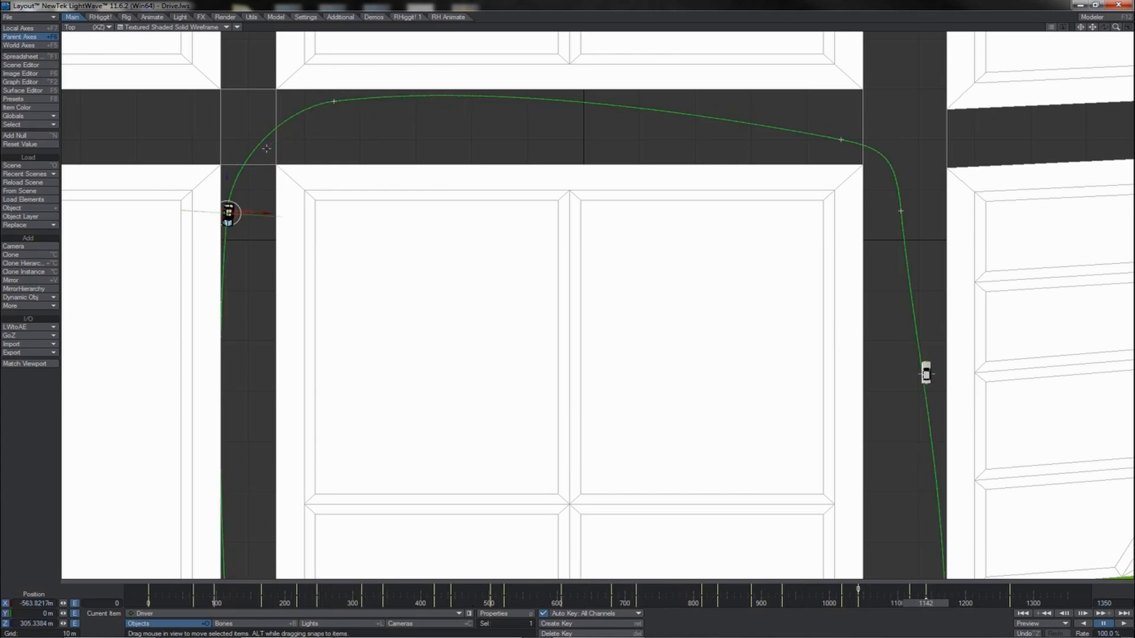
{"action": "key", "text": "Down"}
{"action": "left_click_drag", "start_coordinate": [229, 214], "coordinate": [235, 214]}
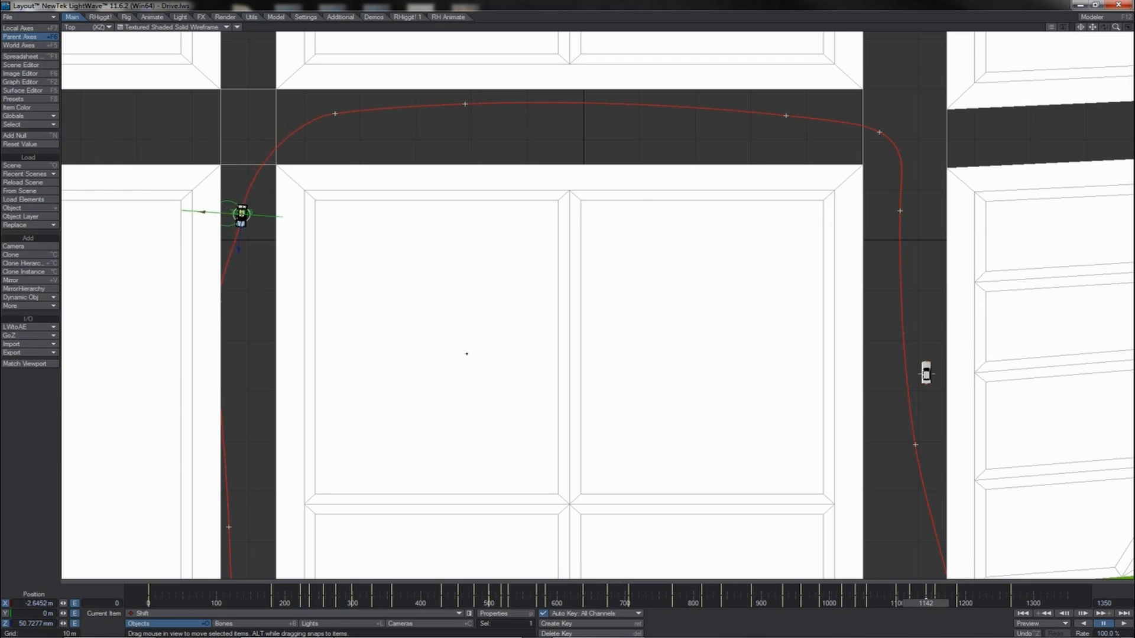
- Move the Shift null to about -2.22 m on X at frame 1155 and play the corner back
{"action": "key", "text": "shift+Right"}
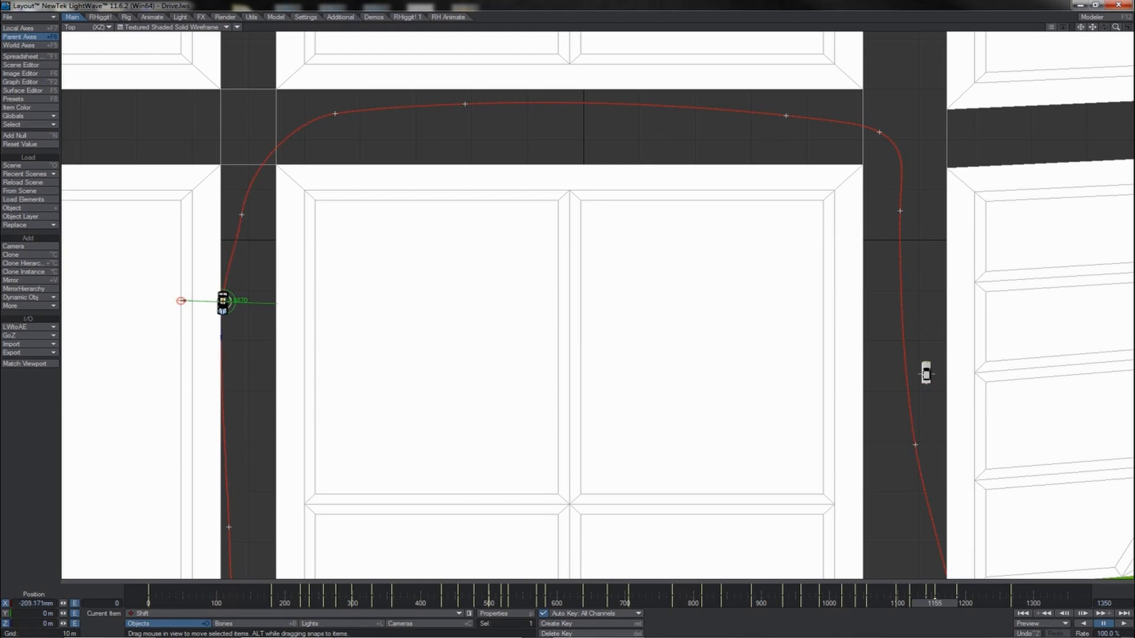
{"action": "left_click_drag", "start_coordinate": [181, 301], "coordinate": [188, 301]}
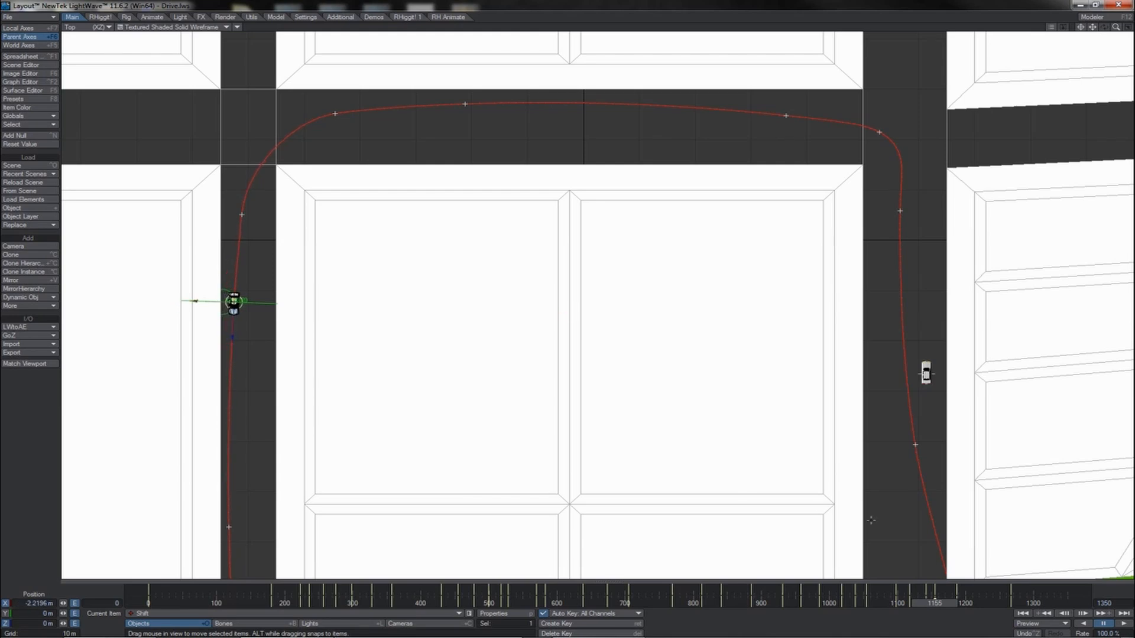
{"action": "left_click_drag", "start_coordinate": [935, 604], "coordinate": [885, 604]}
{"action": "left_click", "coordinate": [1123, 624]}
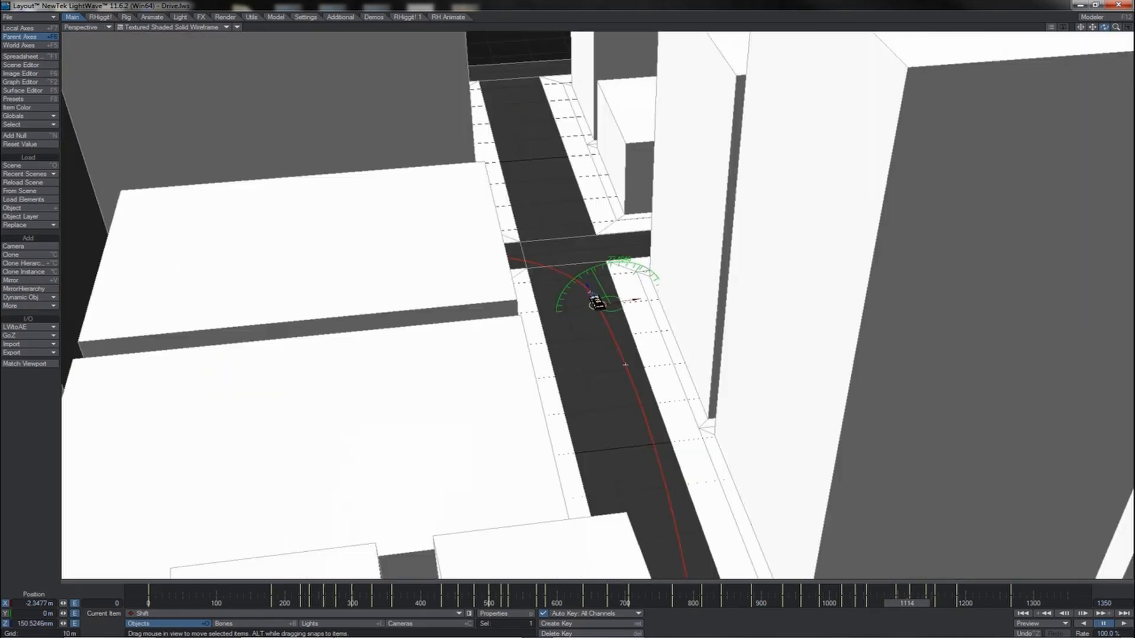
- Play the turn again in a low perspective view looking along the street
{"action": "mouse_move", "coordinate": [1104, 27]}
{"action": "left_mouse_down"}
{"action": "mouse_move", "coordinate": [963, 36]}
{"action": "mouse_move", "coordinate": [1130, 27]}
{"action": "mouse_move", "coordinate": [1099, 28]}
{"action": "left_mouse_up"}
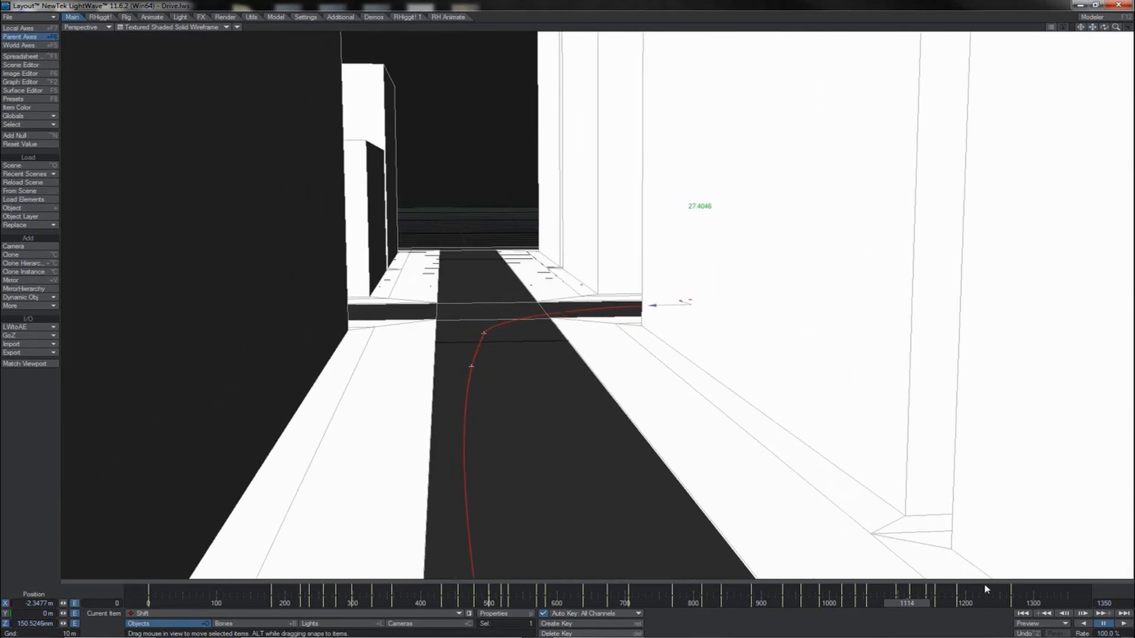
{"action": "left_click_drag", "start_coordinate": [905, 602], "coordinate": [893, 601]}
{"action": "left_click", "coordinate": [1120, 624]}
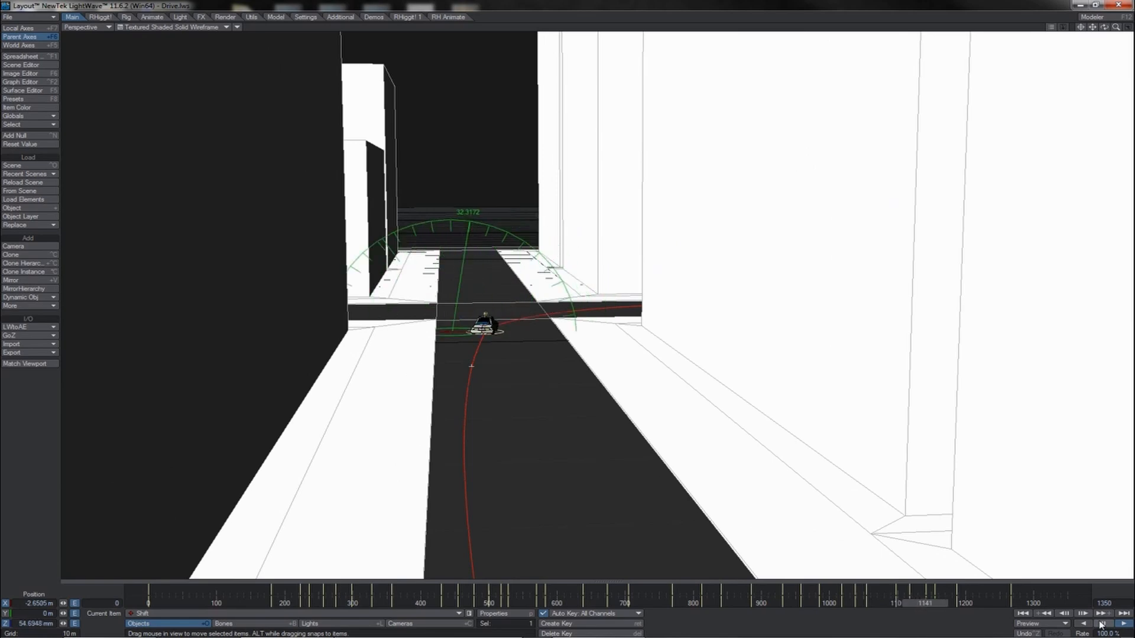
- Delete the Shift null's key at frame 1142 and check the car at the preceding key at frame 1118
{"action": "key", "text": "shift+Left"}
{"action": "key", "text": "shift+Left"}
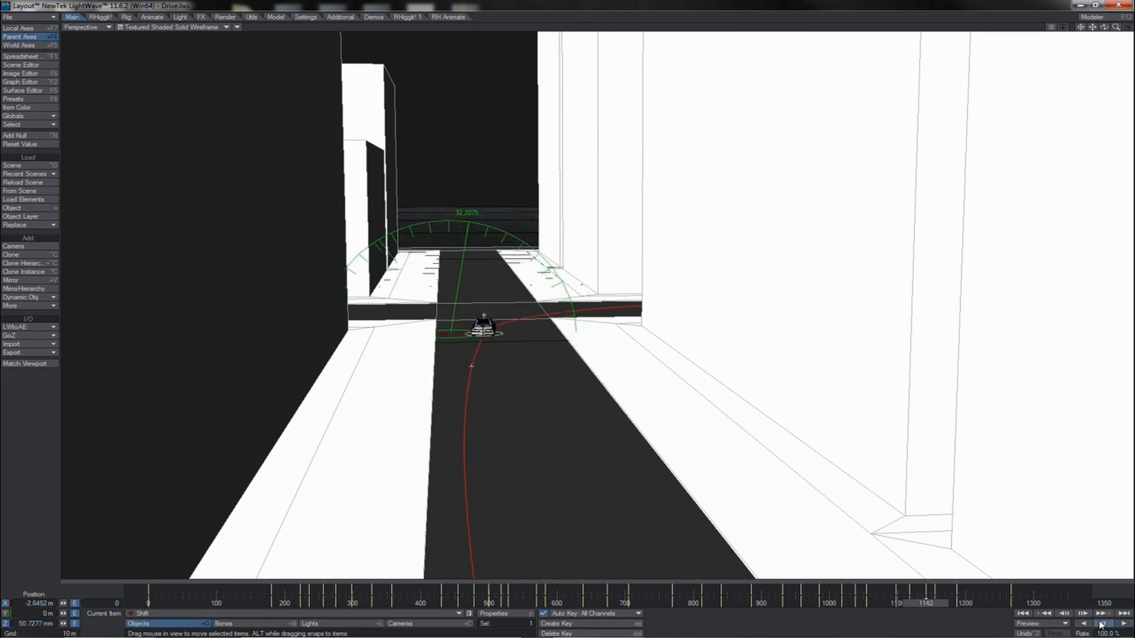
{"action": "key", "text": "shift+Left"}
{"action": "key", "text": "shift+Right"}
{"action": "key", "text": "shift+Left"}
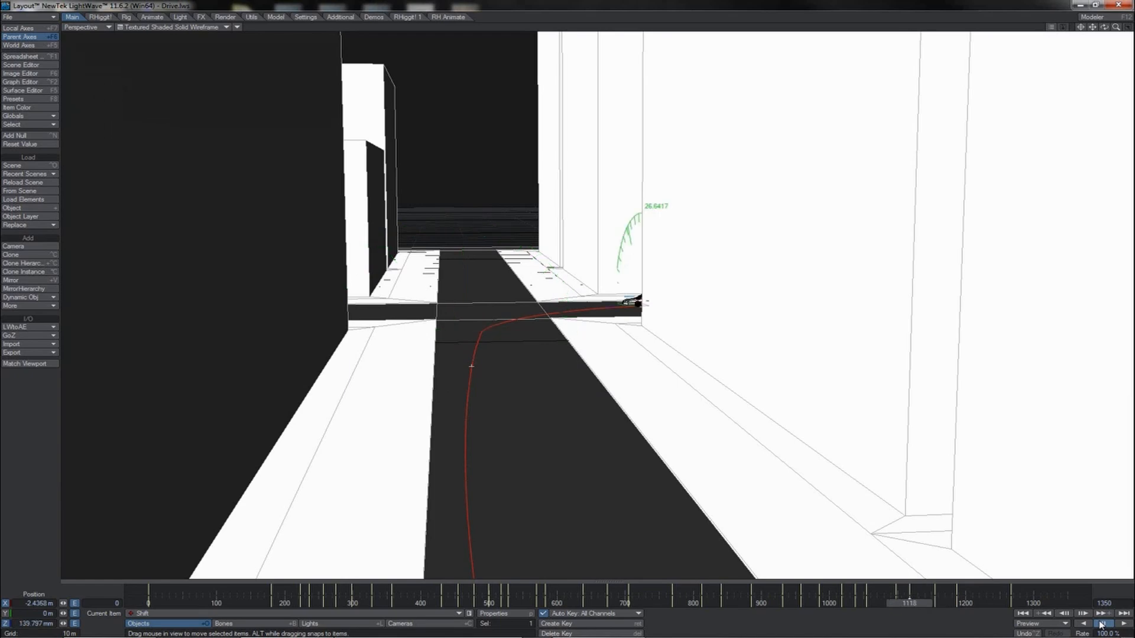
- Replay the corner from about frame 1086 in perspective, and play the whole drive from frame 0 in the Top view
{"action": "key", "text": "shift+Right"}
{"action": "key", "text": "shift+Right"}
{"action": "key", "text": "shift+Right"}
{"action": "key", "text": "shift+Left"}
{"action": "key", "text": "shift+Left"}
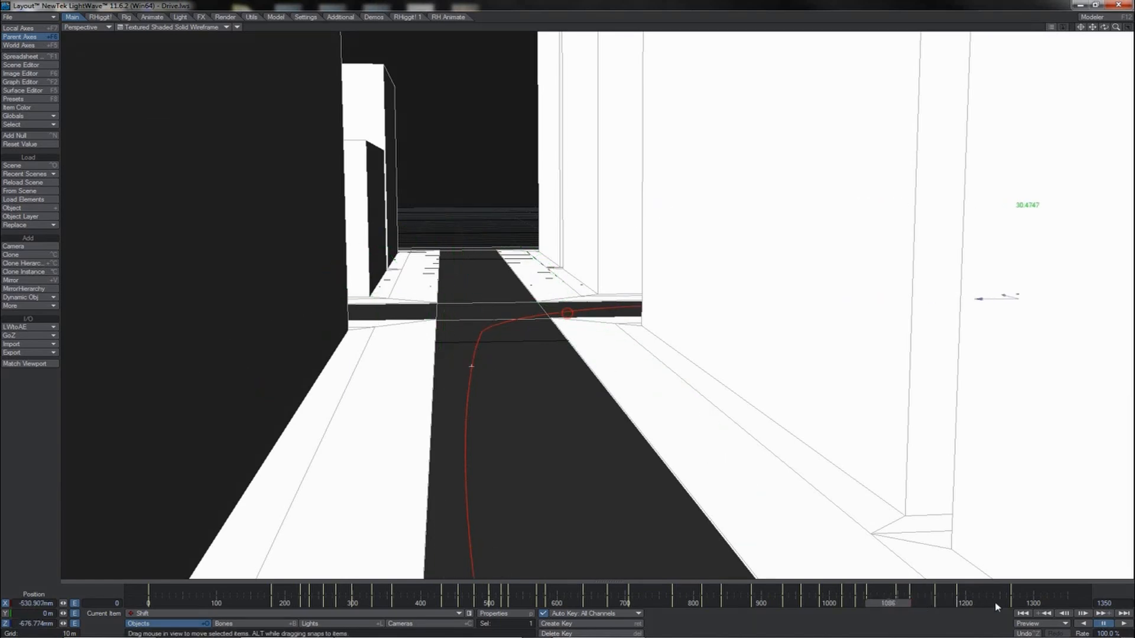
{"action": "left_click", "coordinate": [1117, 624]}
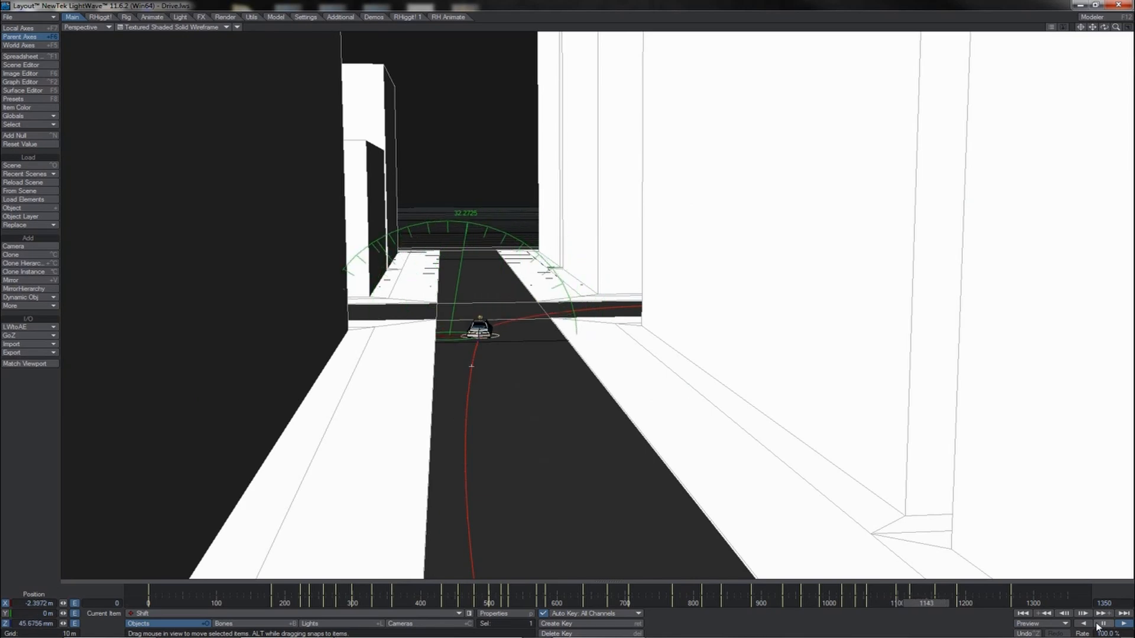
{"action": "left_click", "coordinate": [1021, 617]}
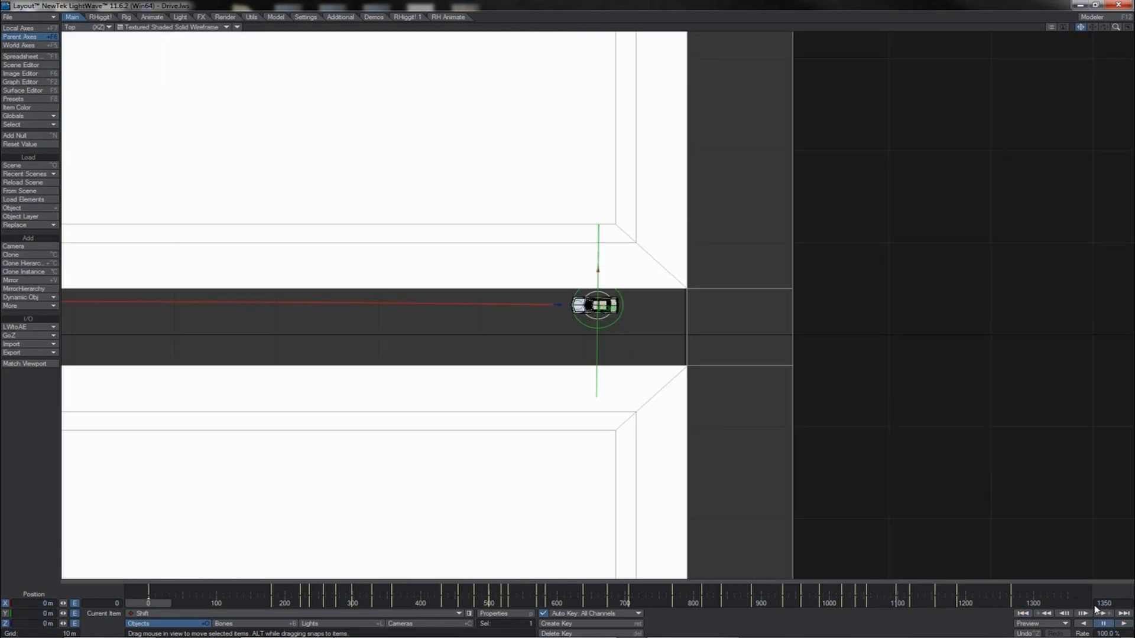
{"action": "left_click", "coordinate": [1123, 625]}
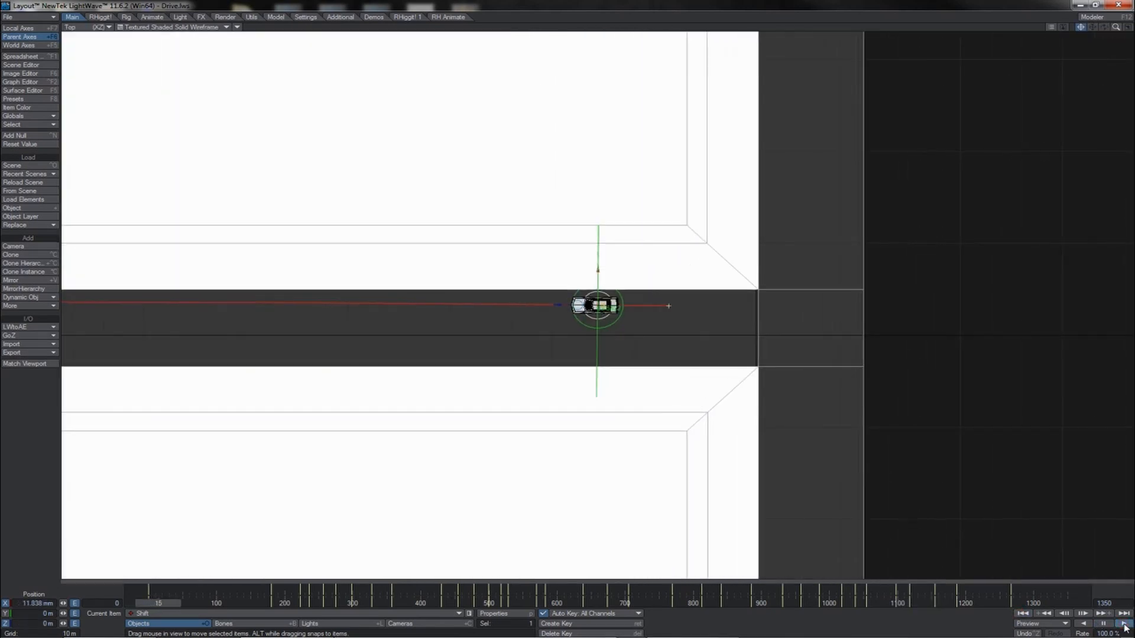
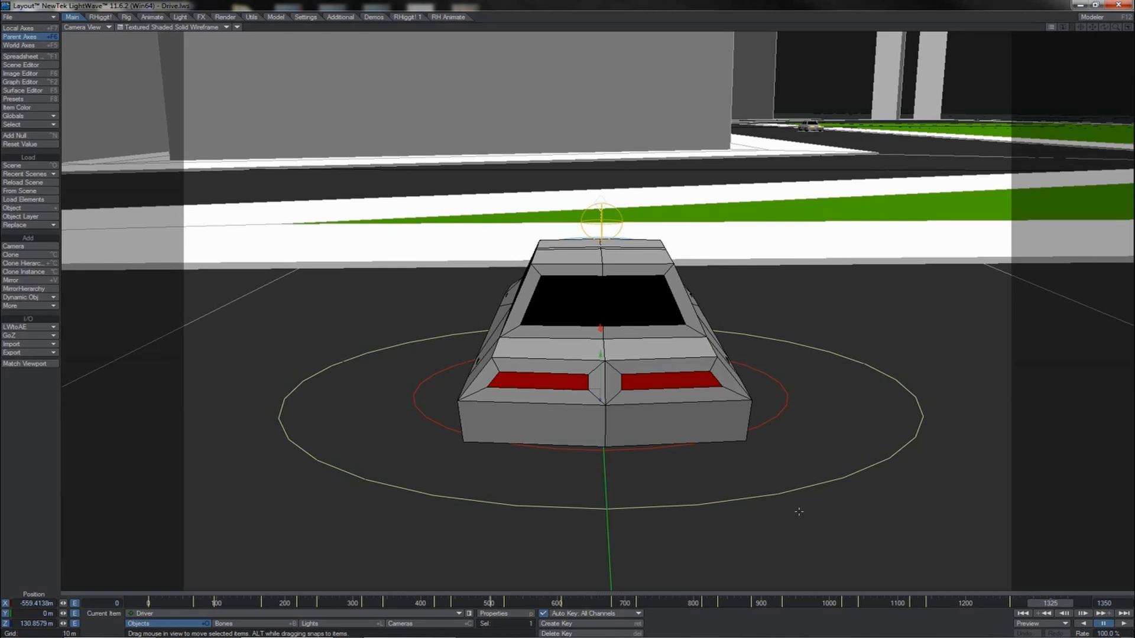
- Change the Driver null's Heading Controller from Align to Path to Key Frames in its motion options
{"action": "key", "text": "m"}
{"action": "left_click", "coordinate": [190, 292]}
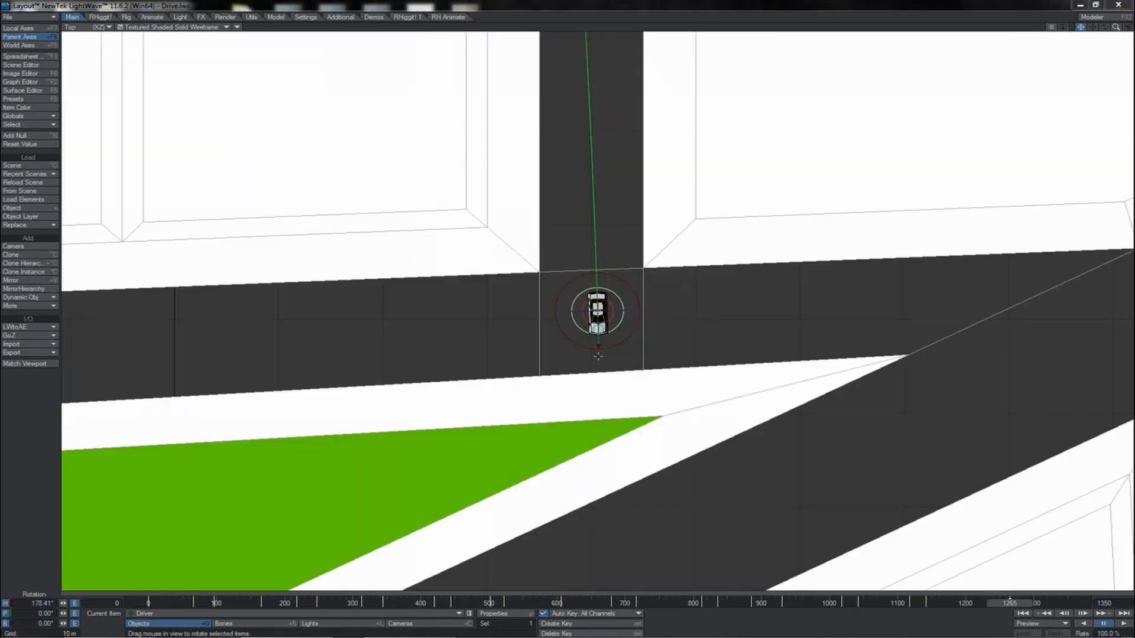
{"action": "key", "text": "m"}
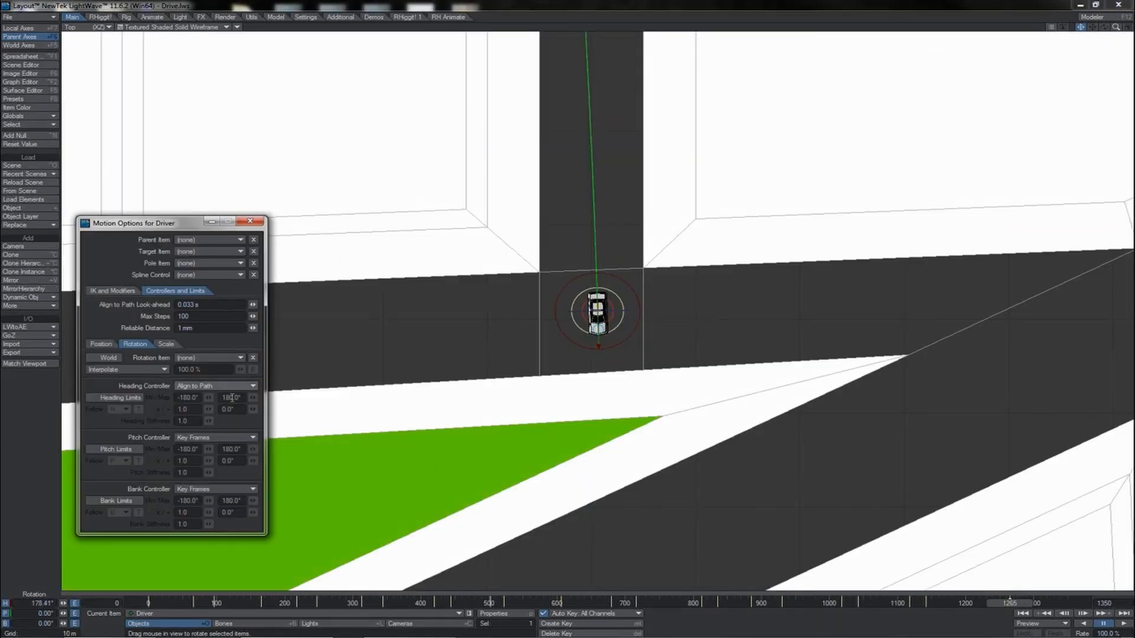
{"action": "left_click", "coordinate": [231, 387]}
{"action": "left_click", "coordinate": [230, 356]}
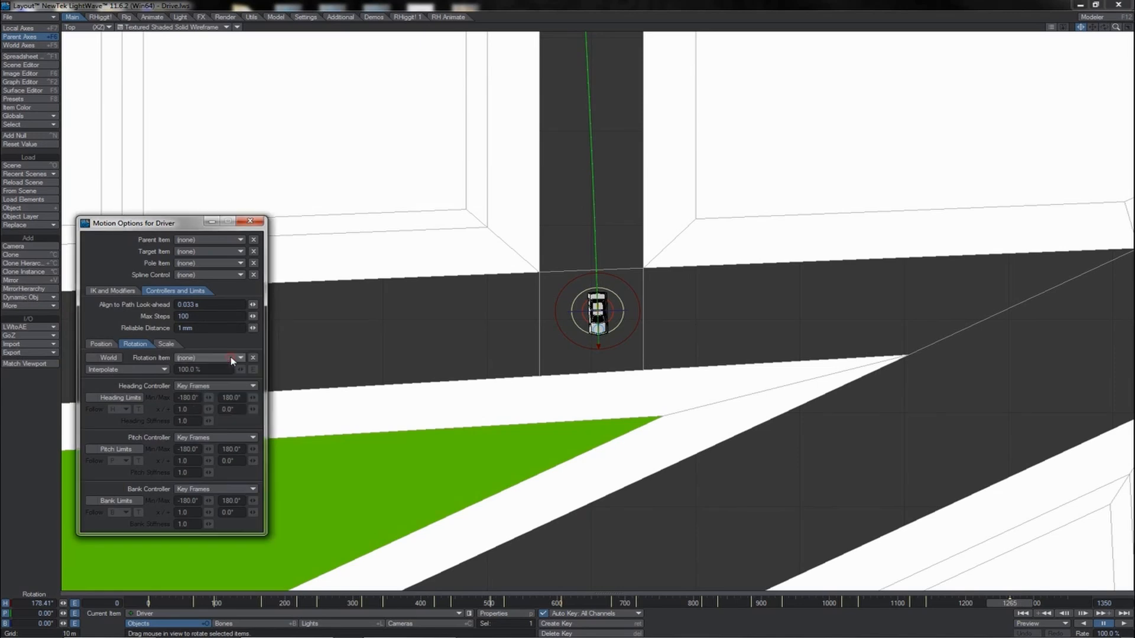
{"action": "left_click", "coordinate": [251, 222]}
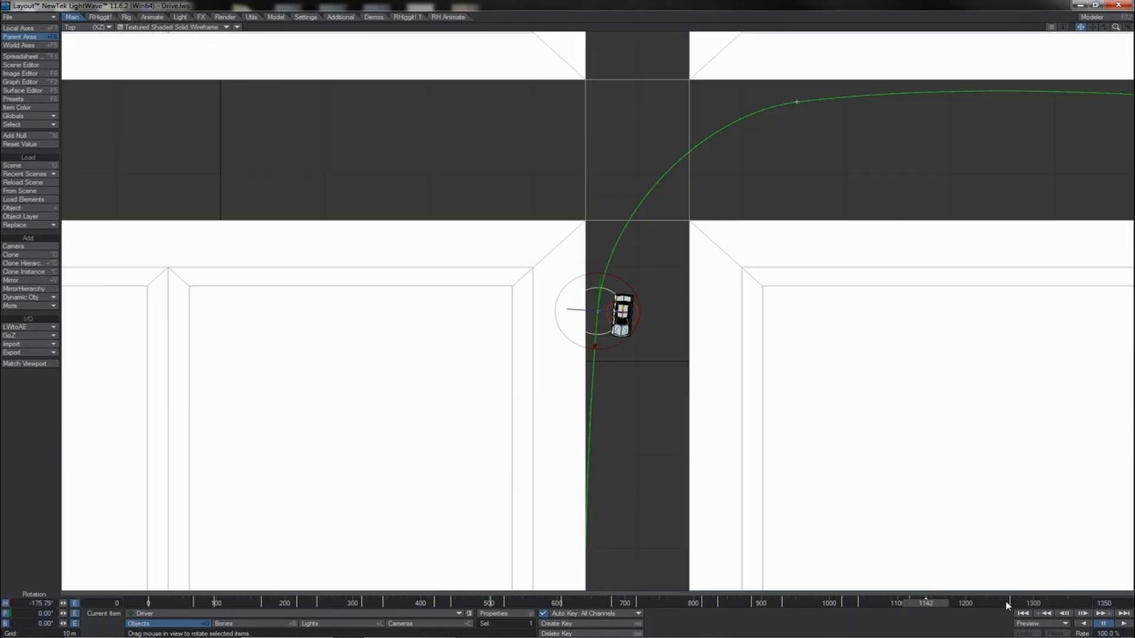
- Set Auto Key to Modified and adjust the Driver null's heading at frame 544 and to about -97.6° at frame 643
{"action": "left_click", "coordinate": [1008, 604]}
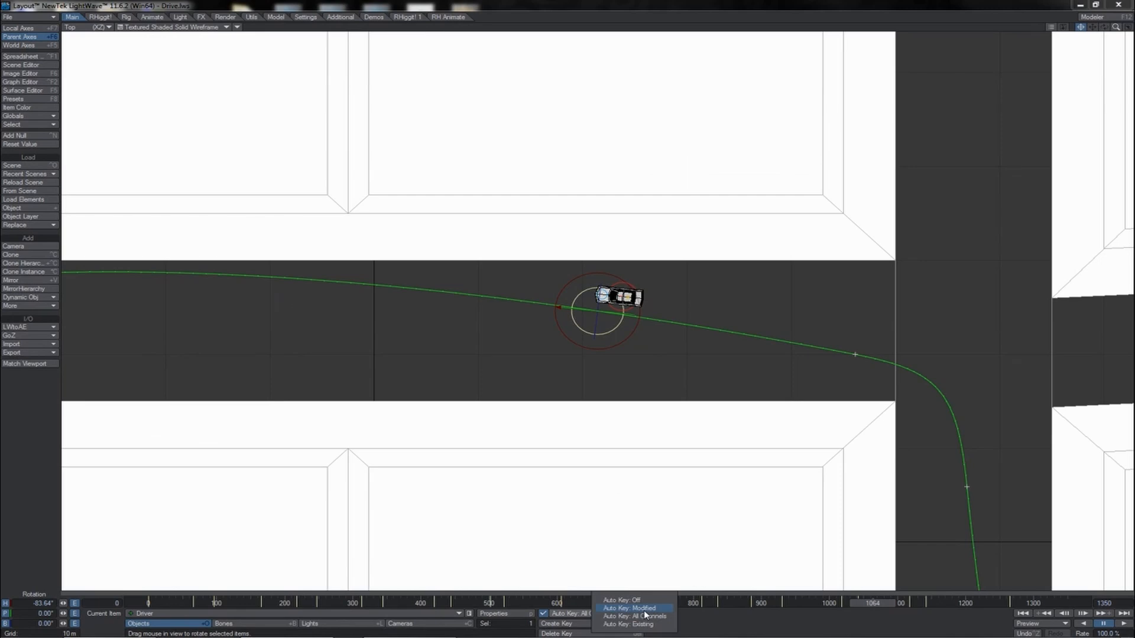
{"action": "left_click_drag", "start_coordinate": [863, 604], "coordinate": [160, 604]}
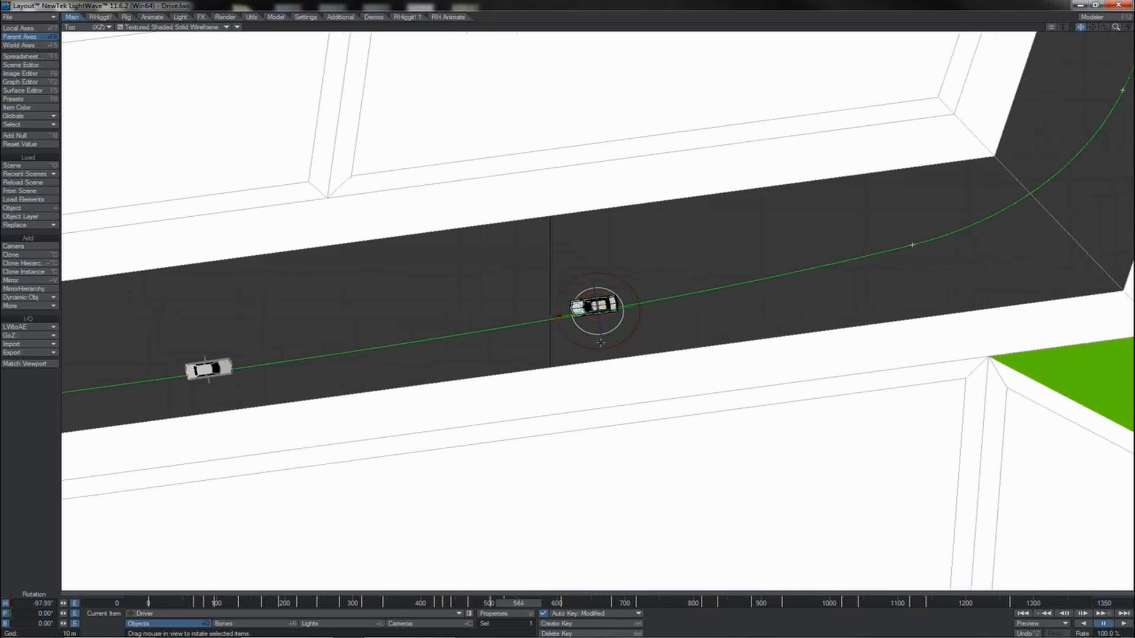
{"action": "left_click_drag", "start_coordinate": [630, 280], "coordinate": [625, 278]}
{"action": "left_click_drag", "start_coordinate": [520, 605], "coordinate": [586, 603]}
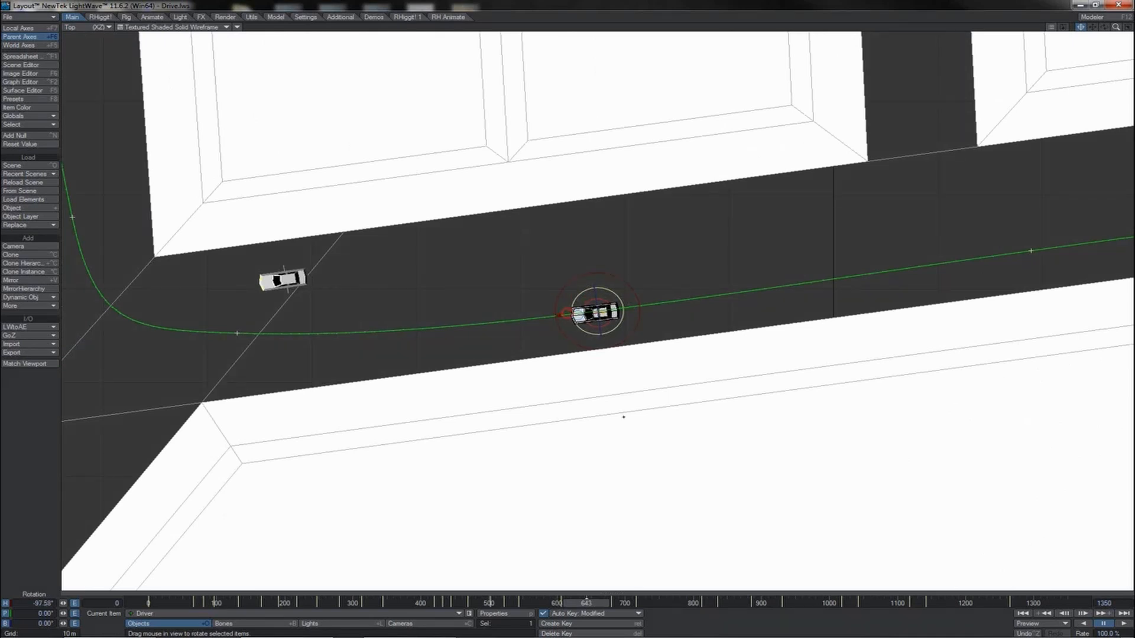
- Rotate the Driver null's heading at frame 690 in the bend and at frame 847 on the diagonal street
{"action": "left_click_drag", "start_coordinate": [586, 604], "coordinate": [618, 603]}
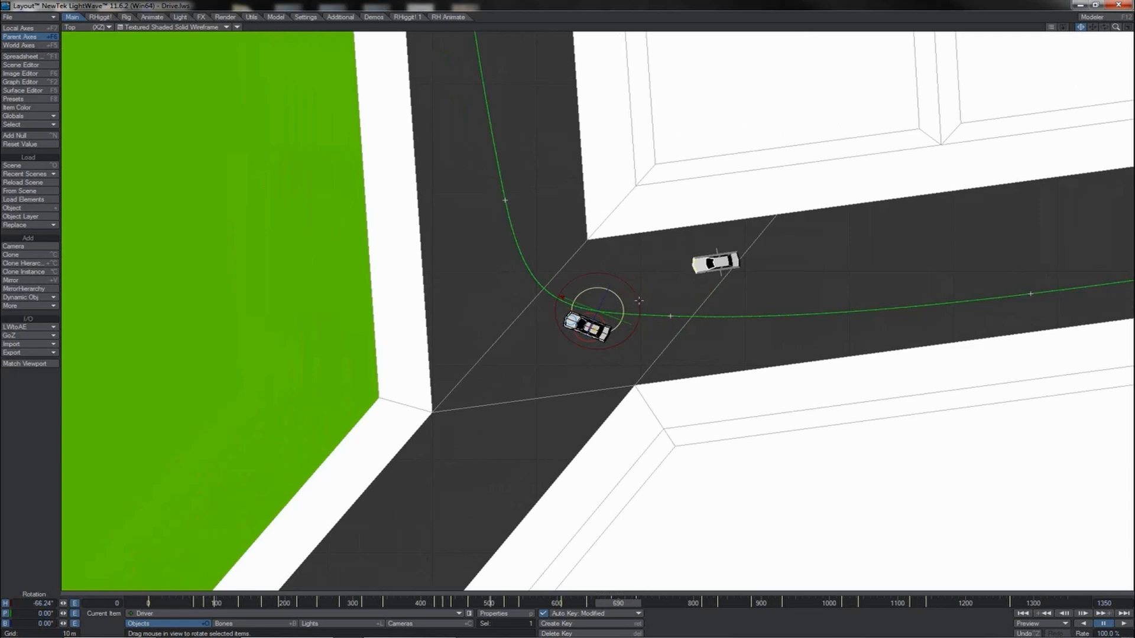
{"action": "left_click_drag", "start_coordinate": [640, 299], "coordinate": [625, 299]}
{"action": "left_click_drag", "start_coordinate": [618, 603], "coordinate": [726, 603]}
{"action": "left_click_drag", "start_coordinate": [642, 567], "coordinate": [639, 562]}
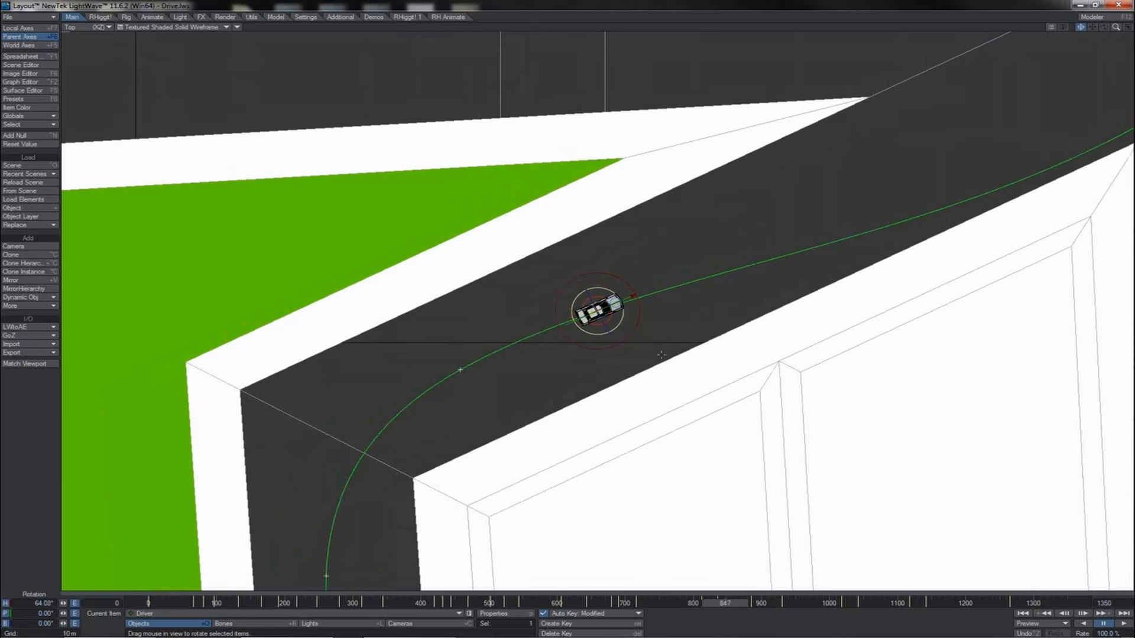
{"action": "left_click_drag", "start_coordinate": [641, 303], "coordinate": [650, 303]}
- Rotate the Driver null's heading at frame 909 before the junction and at frame 983 on the straight street
{"action": "left_click_drag", "start_coordinate": [727, 603], "coordinate": [737, 602]}
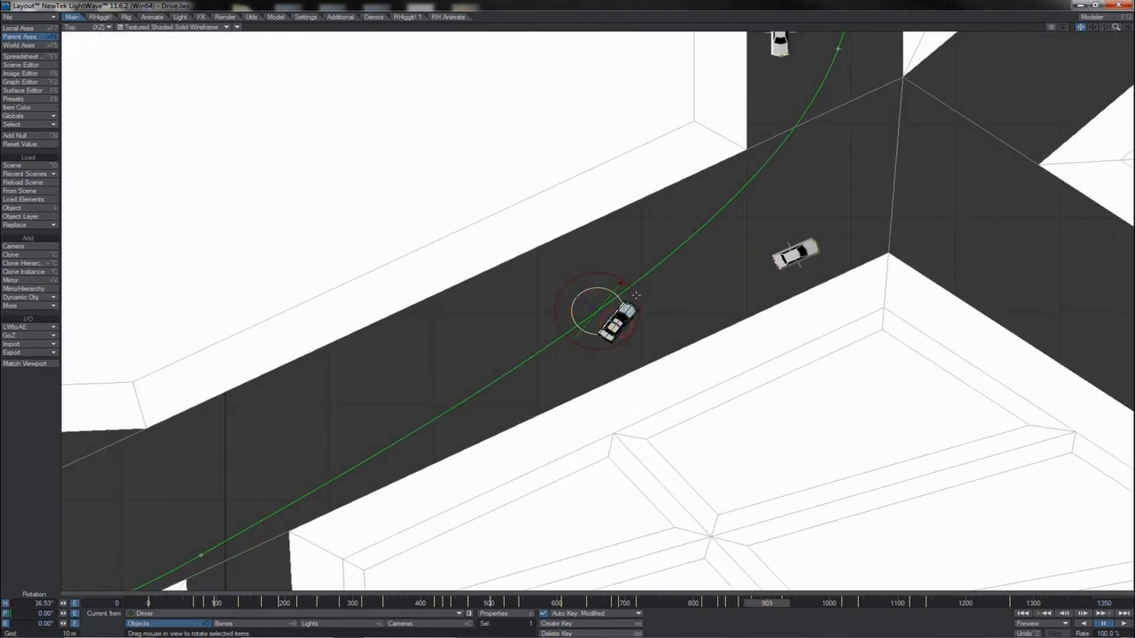
{"action": "left_click_drag", "start_coordinate": [636, 295], "coordinate": [640, 305]}
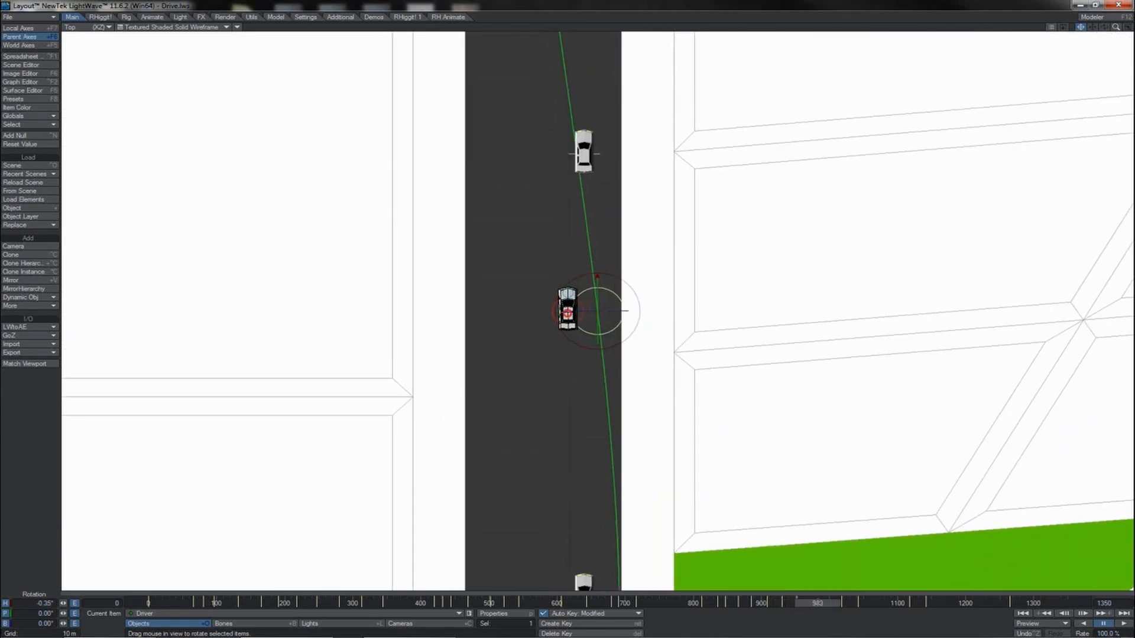
{"action": "left_click_drag", "start_coordinate": [632, 287], "coordinate": [763, 370]}
- Key the Driver null's heading at about -182.8° at frame 1216 and -179.3° at frame 1163
{"action": "left_click_drag", "start_coordinate": [818, 603], "coordinate": [975, 603]}
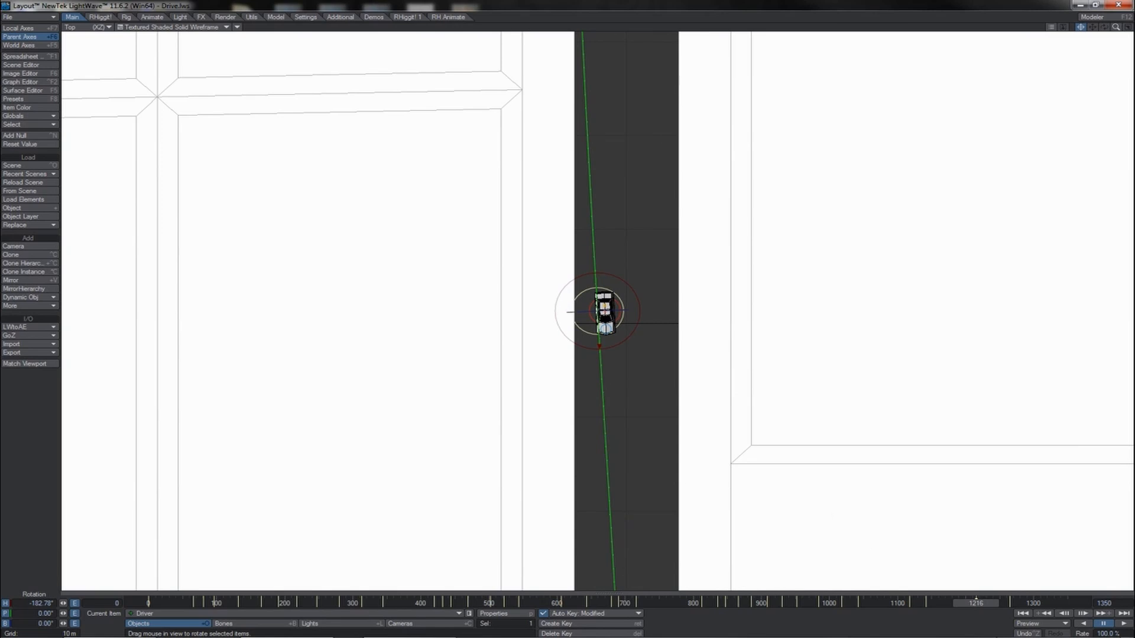
{"action": "left_click_drag", "start_coordinate": [973, 604], "coordinate": [939, 604]}
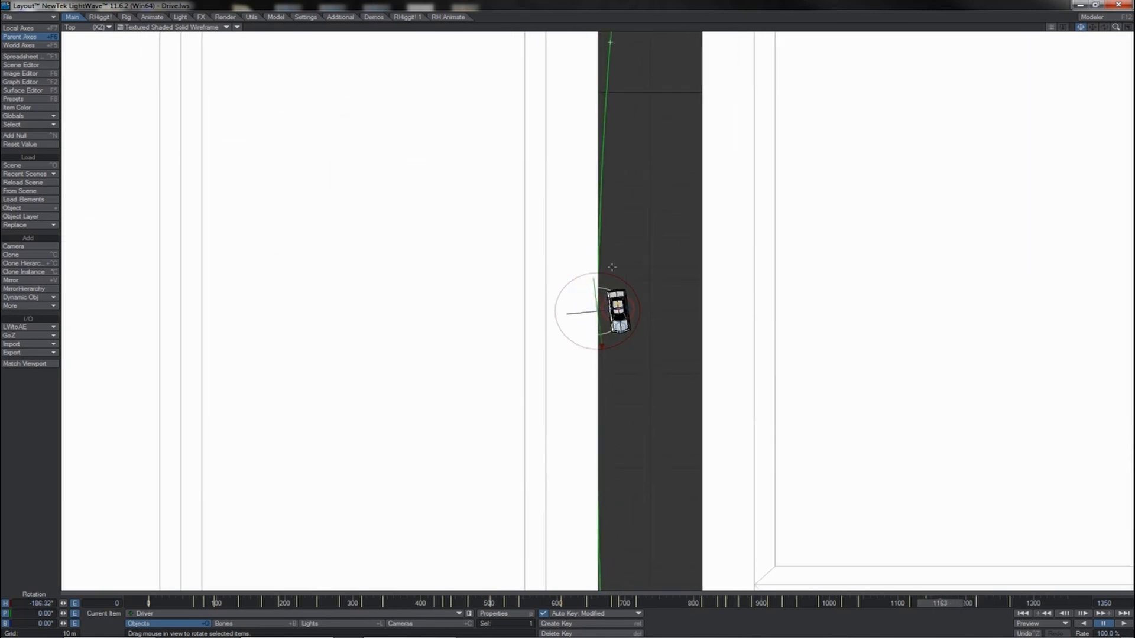
{"action": "left_click_drag", "start_coordinate": [608, 278], "coordinate": [566, 314]}
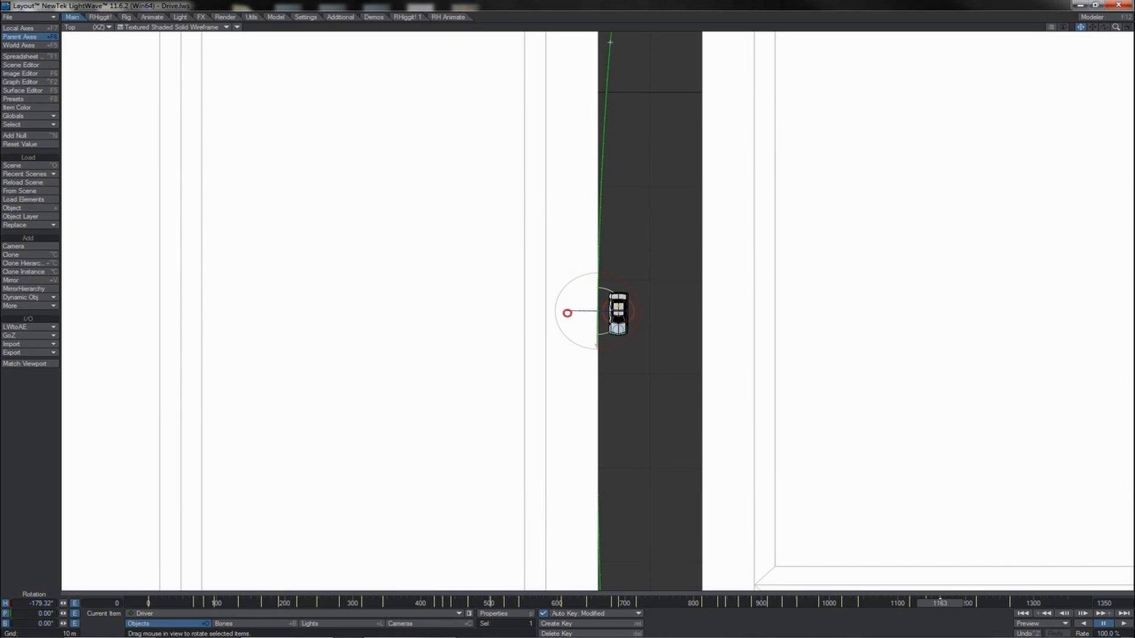
- Open the Driver null's Rotation H curve in the Graph Editor and convert its keys to TCB Spline
{"action": "left_click_drag", "start_coordinate": [940, 604], "coordinate": [658, 604]}
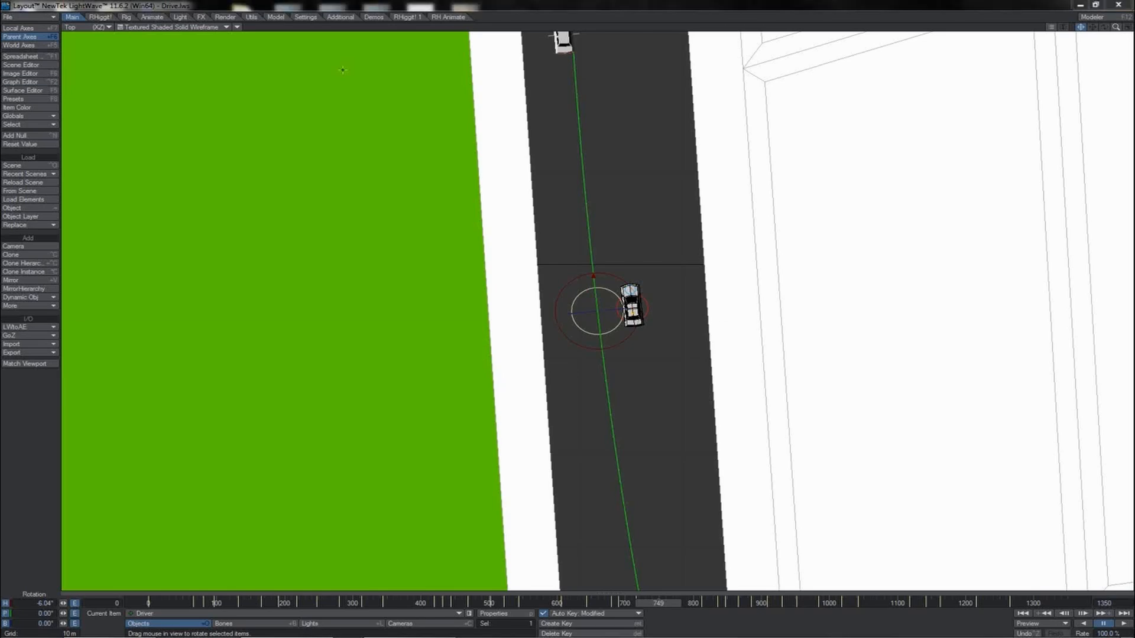
{"action": "key", "text": "ctrl+F2"}
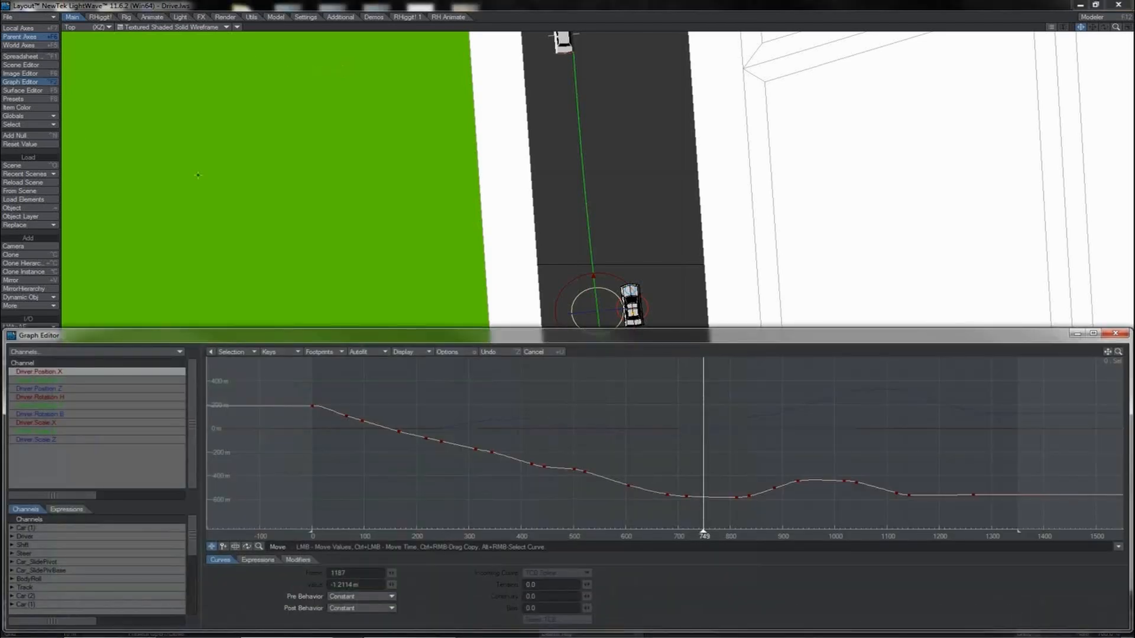
{"action": "left_click", "coordinate": [158, 398]}
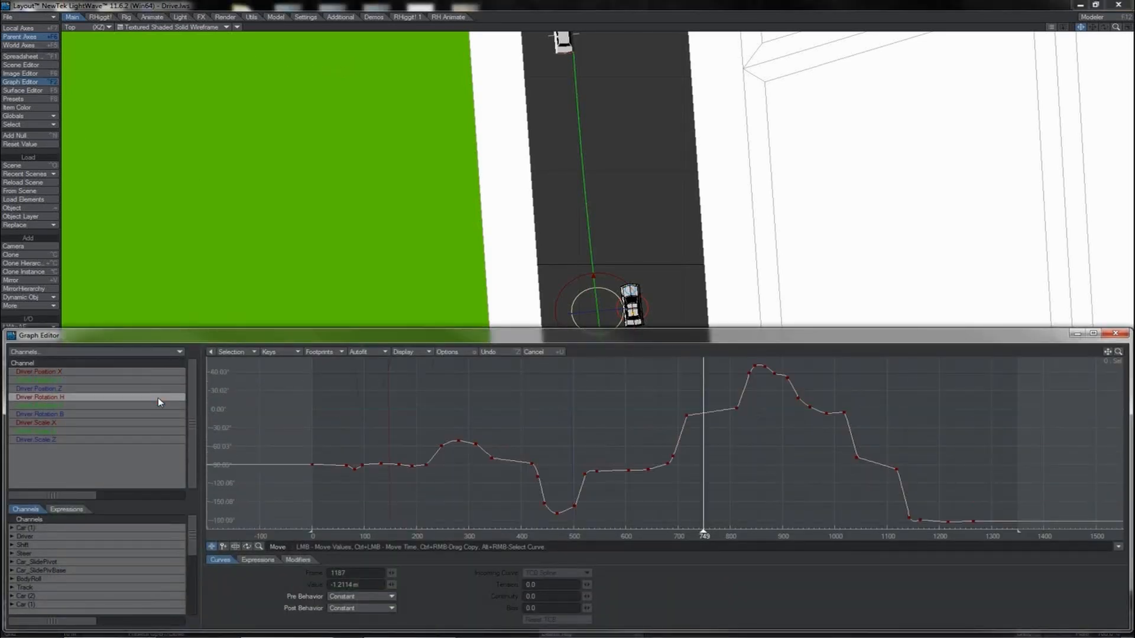
{"action": "double_click", "coordinate": [158, 399]}
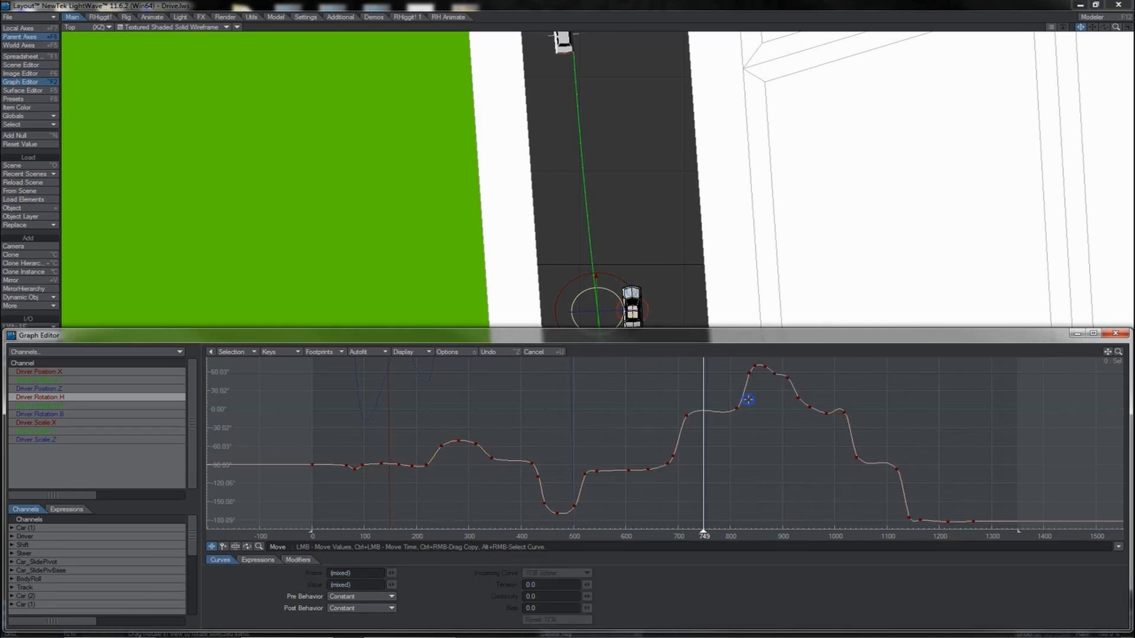
- Set the tension of the two Driver Rotation H keys on either side of frame 749 to 0.61
{"action": "right_click_drag", "start_coordinate": [747, 400], "coordinate": [674, 429]}
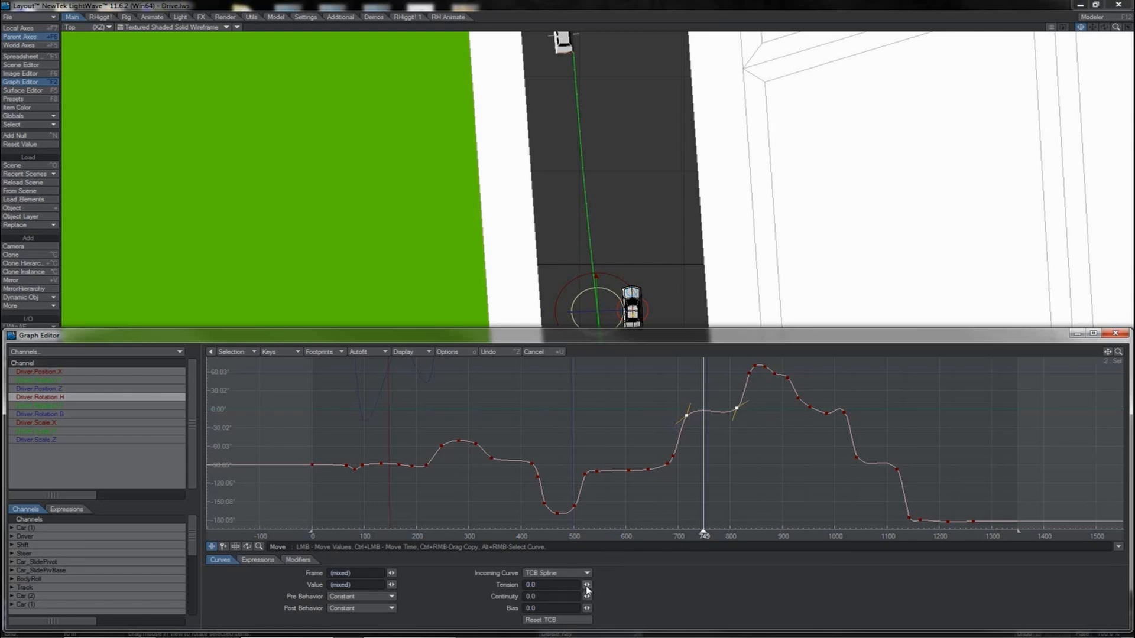
{"action": "mouse_move", "coordinate": [586, 584]}
{"action": "left_mouse_down"}
{"action": "mouse_move", "coordinate": [618, 584]}
{"action": "mouse_move", "coordinate": [576, 589]}
{"action": "left_mouse_up"}
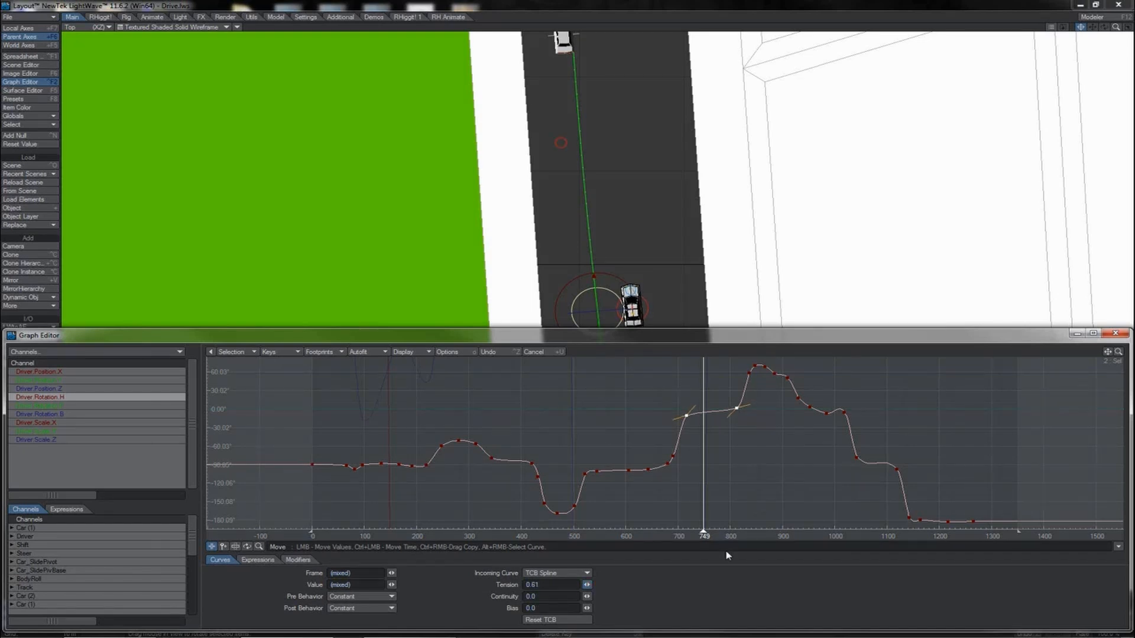
- Raise the tension of the Driver Rotation H key at frame 1018
{"action": "right_click_drag", "start_coordinate": [857, 403], "coordinate": [836, 425]}
{"action": "mouse_move", "coordinate": [703, 533]}
{"action": "left_mouse_down"}
{"action": "mouse_move", "coordinate": [851, 534]}
{"action": "mouse_move", "coordinate": [839, 534]}
{"action": "left_mouse_up"}
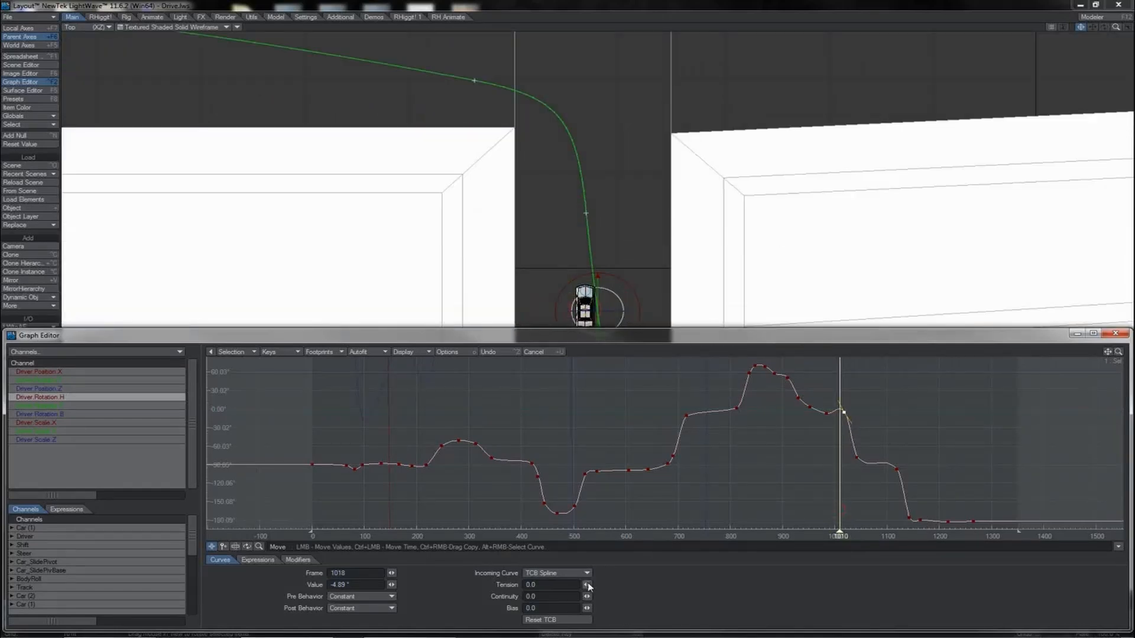
{"action": "left_click_drag", "start_coordinate": [586, 585], "coordinate": [589, 587]}
- Raise the tension of the two Driver Rotation H keys between frames 1018 and 1142, and set frame 1142's tension to 0.525
{"action": "right_click_drag", "start_coordinate": [851, 449], "coordinate": [908, 480]}
{"action": "left_click", "coordinate": [586, 585]}
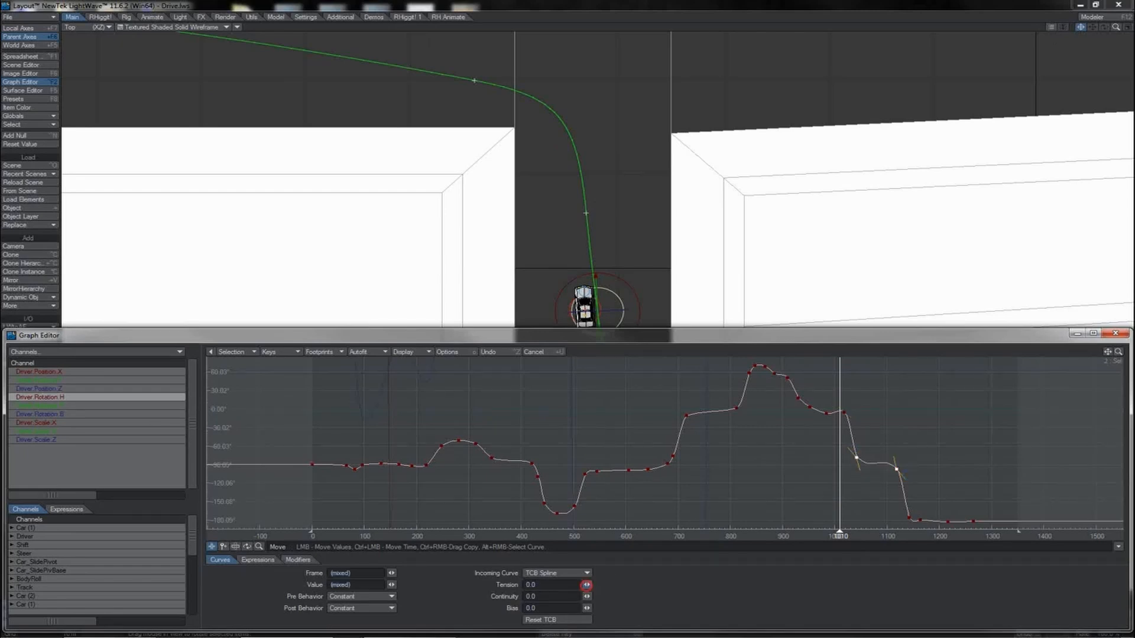
{"action": "left_click_drag", "start_coordinate": [587, 585], "coordinate": [587, 585]}
{"action": "left_click", "coordinate": [914, 510]}
{"action": "left_click", "coordinate": [586, 584]}
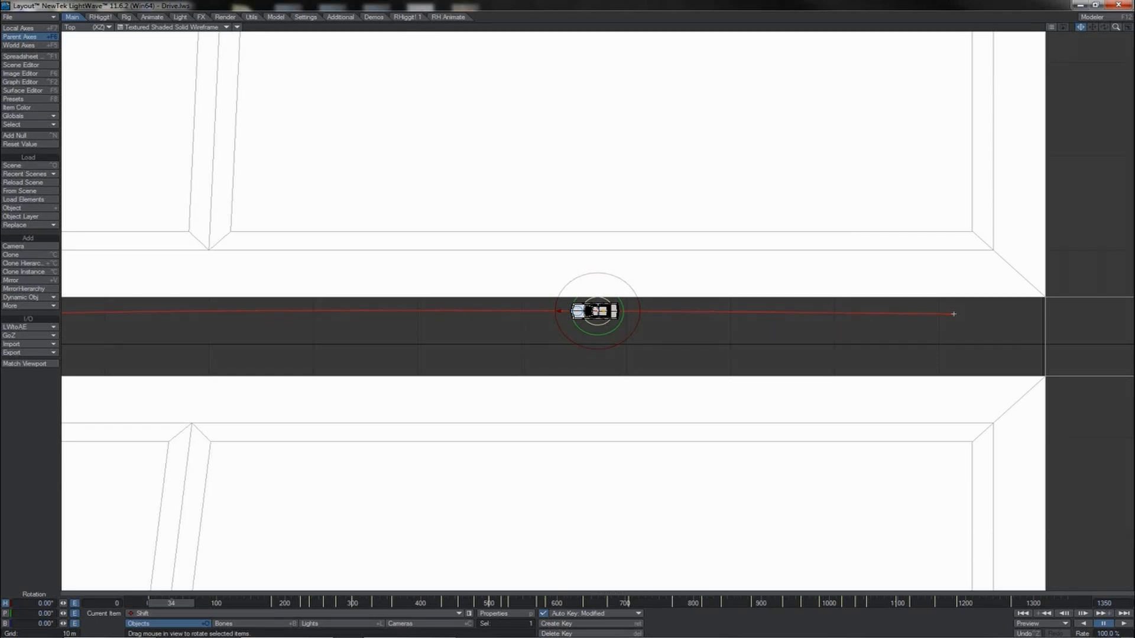
- Open the Shift null's Position Z curve in the Graph Editor and set the tension of its frame 1018 key to 1.0
{"action": "key", "text": "ctrl+F2"}
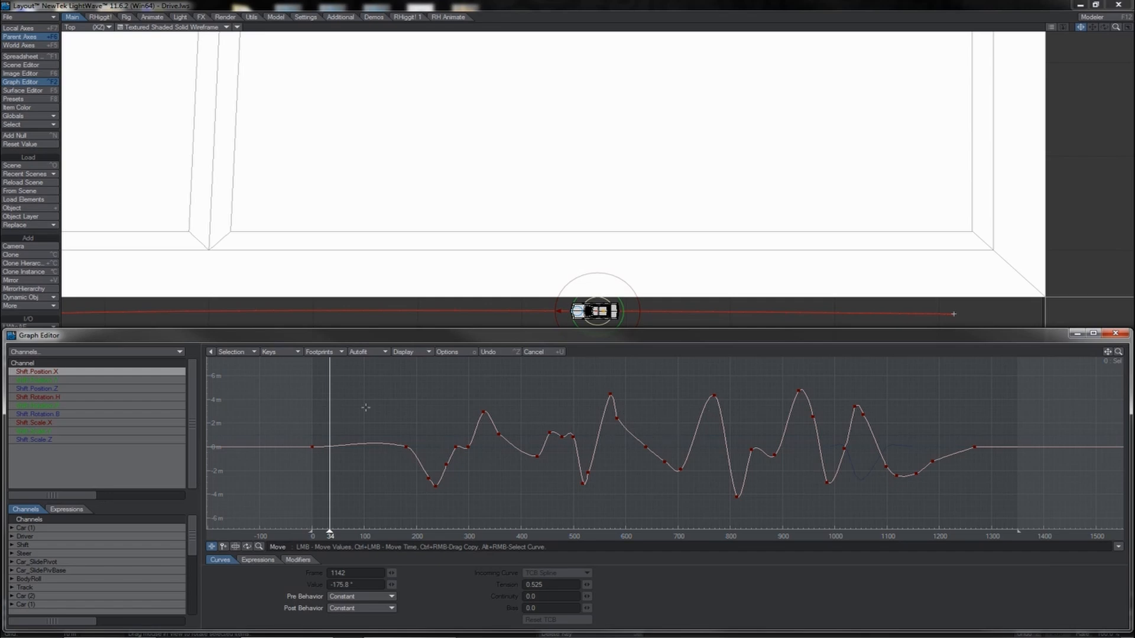
{"action": "left_click", "coordinate": [143, 387]}
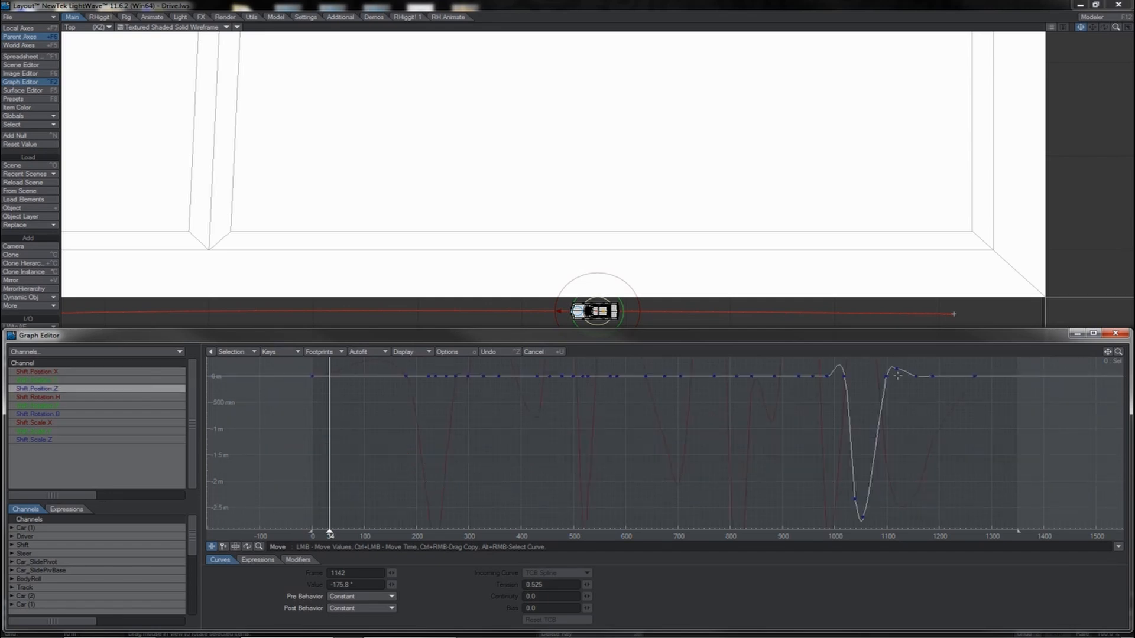
{"action": "left_click", "coordinate": [845, 377]}
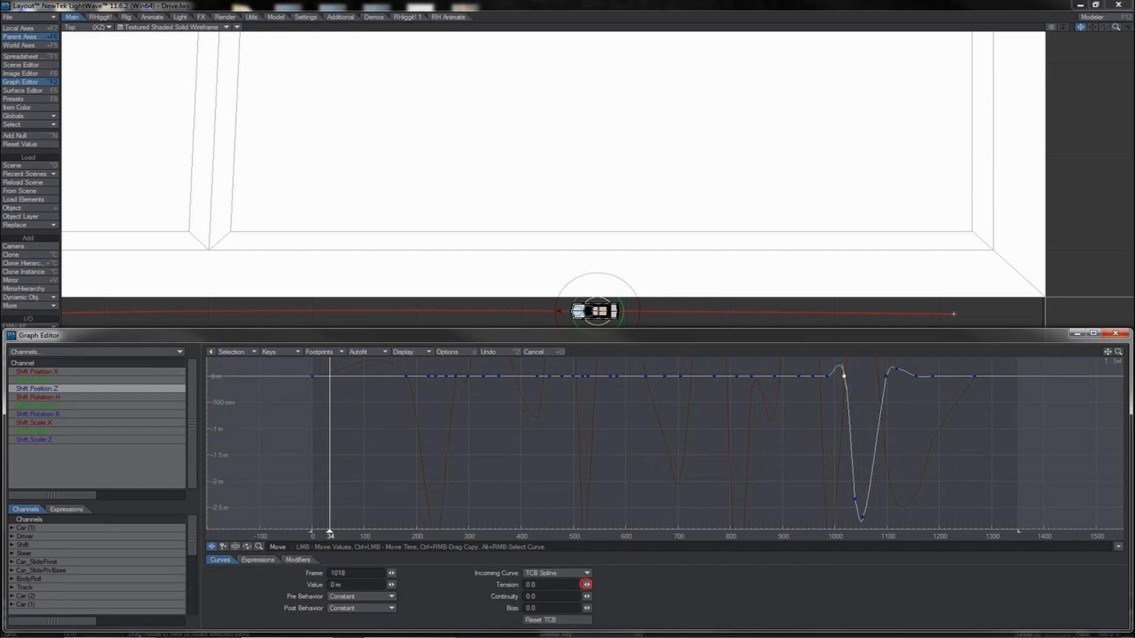
{"action": "mouse_move", "coordinate": [587, 584]}
{"action": "left_mouse_down"}
{"action": "mouse_move", "coordinate": [608, 584]}
{"action": "mouse_move", "coordinate": [587, 586]}
{"action": "left_mouse_up"}
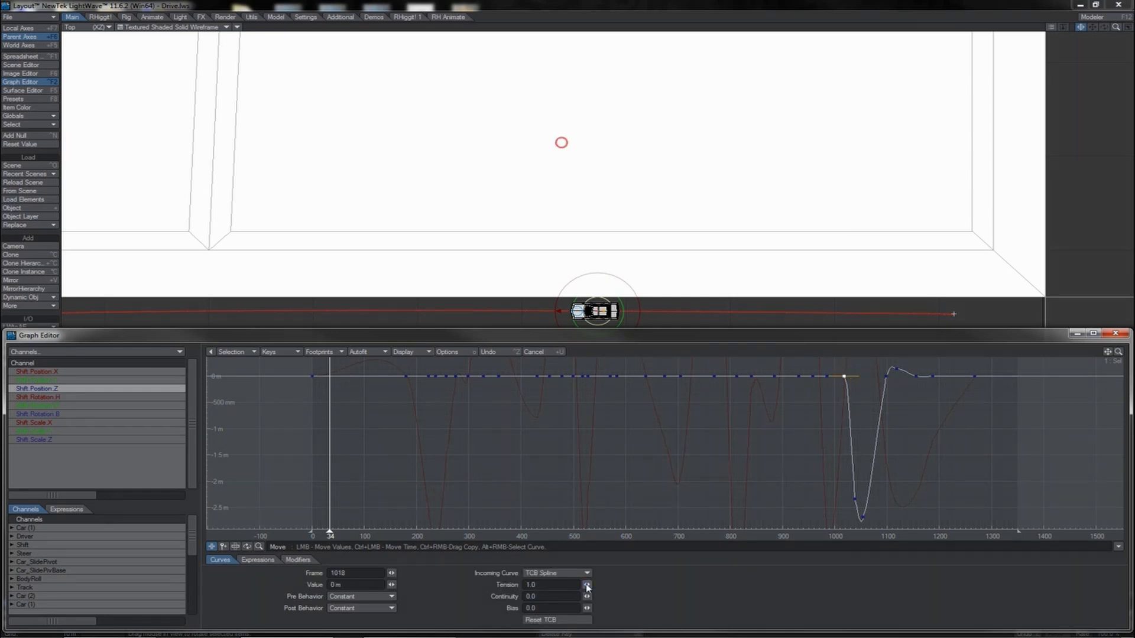
- Set the tension of the Shift Position Z keys to 0.855 at frame 1054 and 1.0 at frame 1155
{"action": "left_click", "coordinate": [862, 518]}
{"action": "mouse_move", "coordinate": [586, 585]}
{"action": "left_mouse_down"}
{"action": "mouse_move", "coordinate": [600, 584]}
{"action": "mouse_move", "coordinate": [587, 585]}
{"action": "left_mouse_up"}
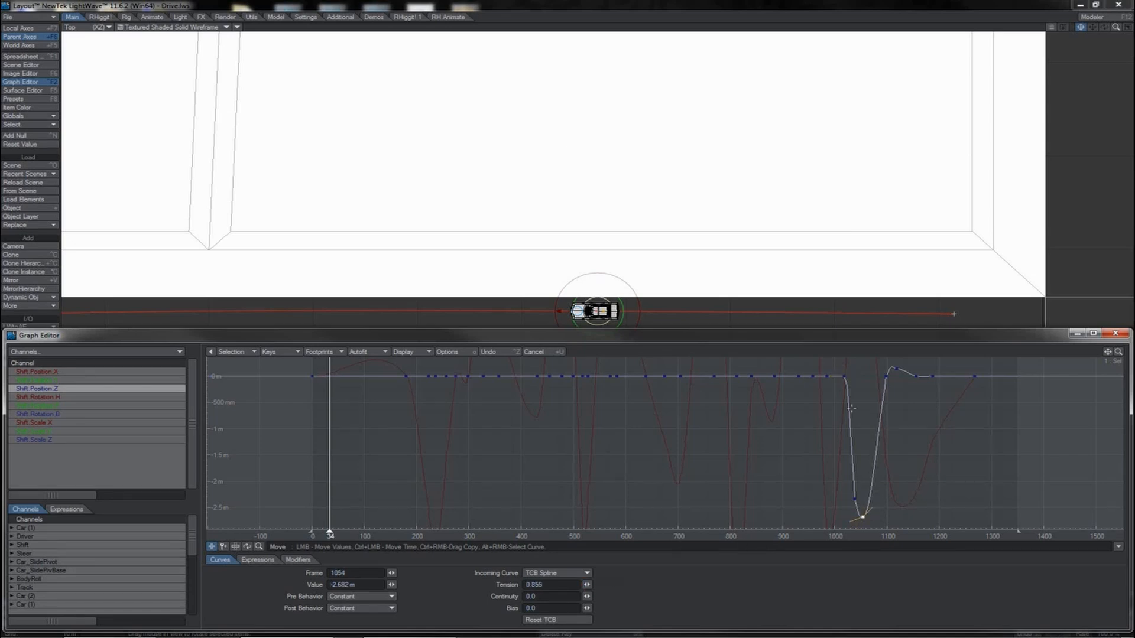
{"action": "left_click", "coordinate": [886, 376]}
{"action": "left_click", "coordinate": [907, 388]}
{"action": "left_click_drag", "start_coordinate": [586, 584], "coordinate": [609, 585]}
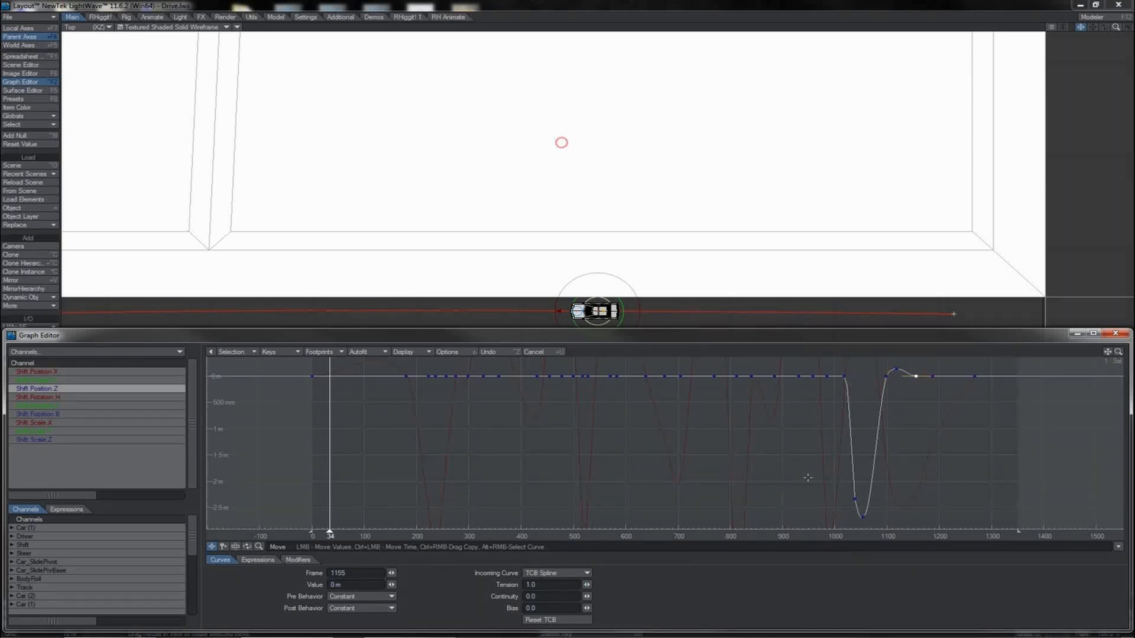
- On the Shift Position X curve, flatten the key near frame 180 and set the two zero-value keys up to frame 300 to tension 0.62
{"action": "left_click", "coordinate": [171, 371]}
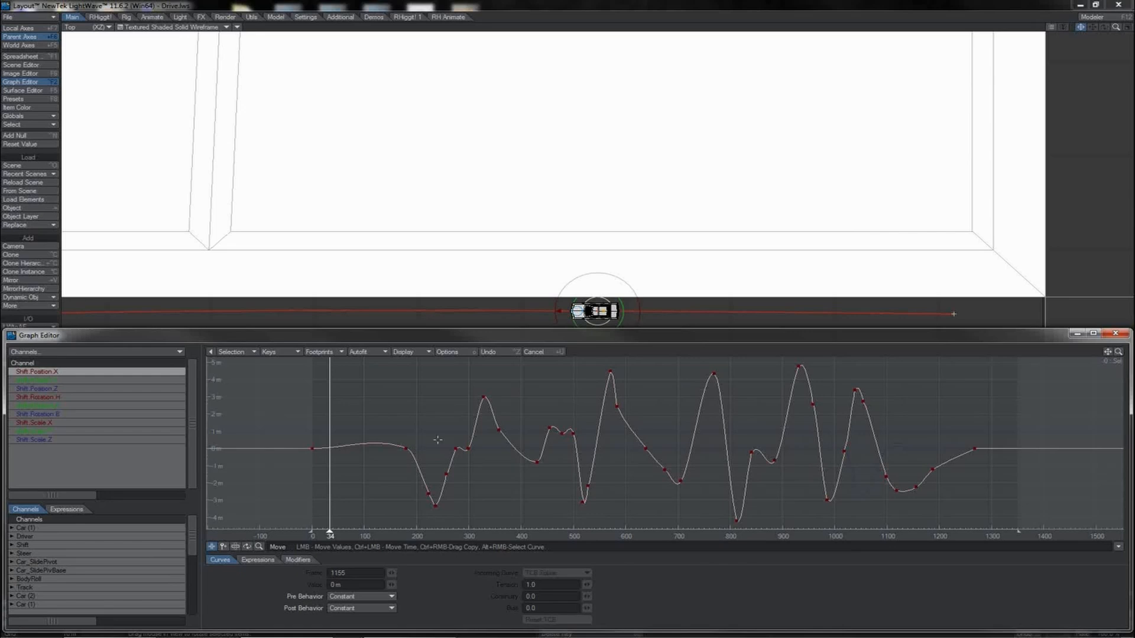
{"action": "left_click", "coordinate": [407, 450]}
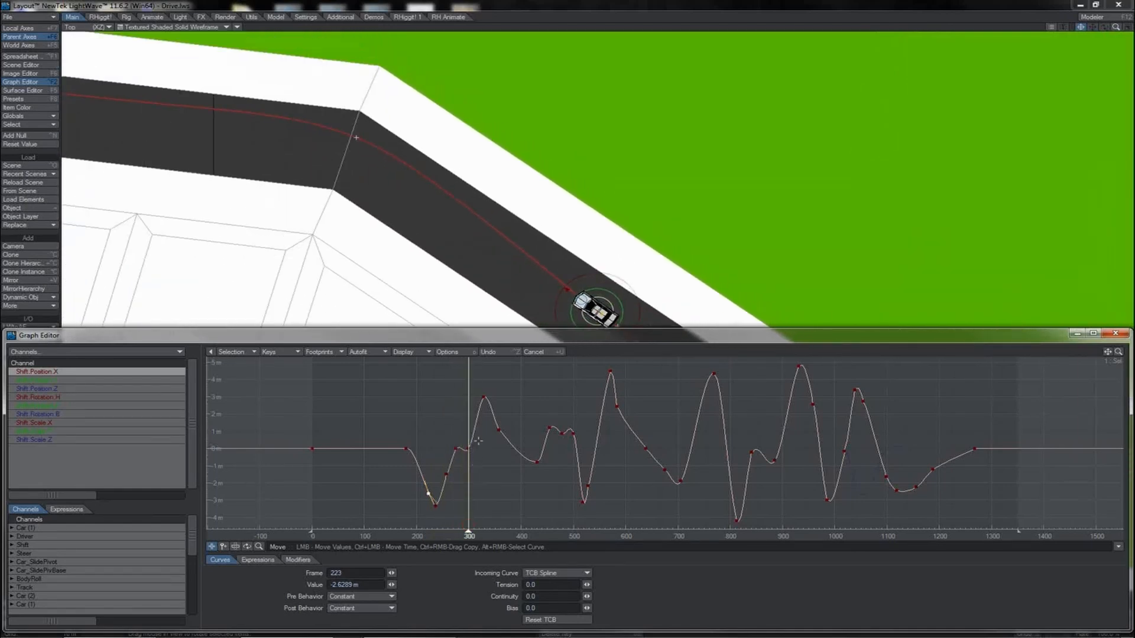
{"action": "right_click_drag", "start_coordinate": [477, 441], "coordinate": [443, 458]}
{"action": "left_click_drag", "start_coordinate": [586, 584], "coordinate": [599, 584]}
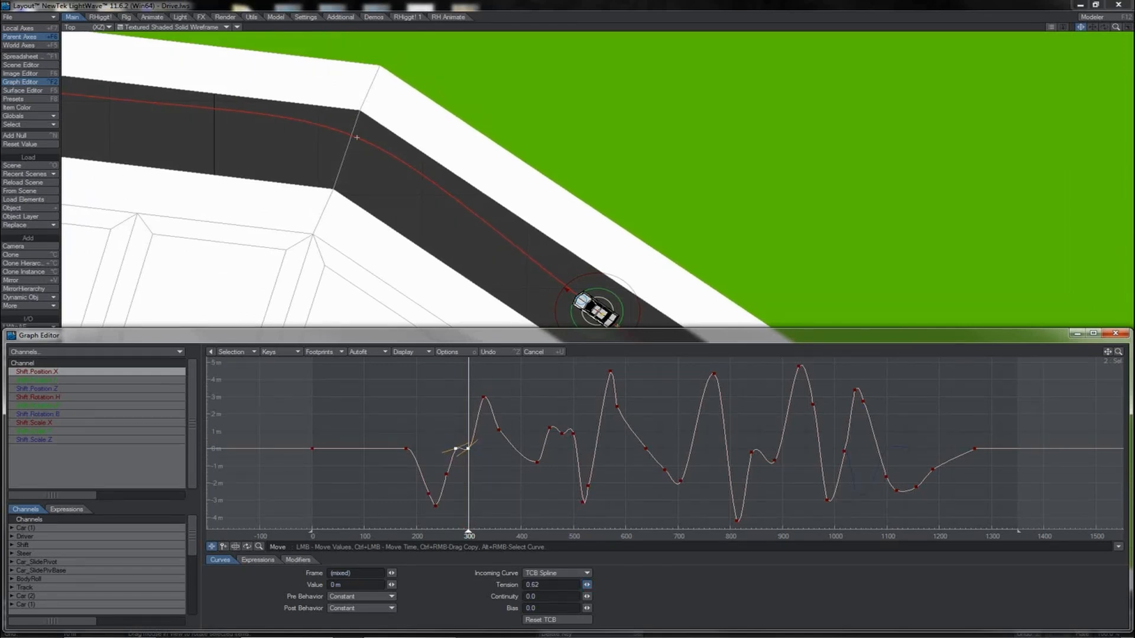
- Set the Shift Position X tension to -0.585 at frame 357 and to 0.46 on the three keys around frame 483
{"action": "left_click", "coordinate": [499, 430]}
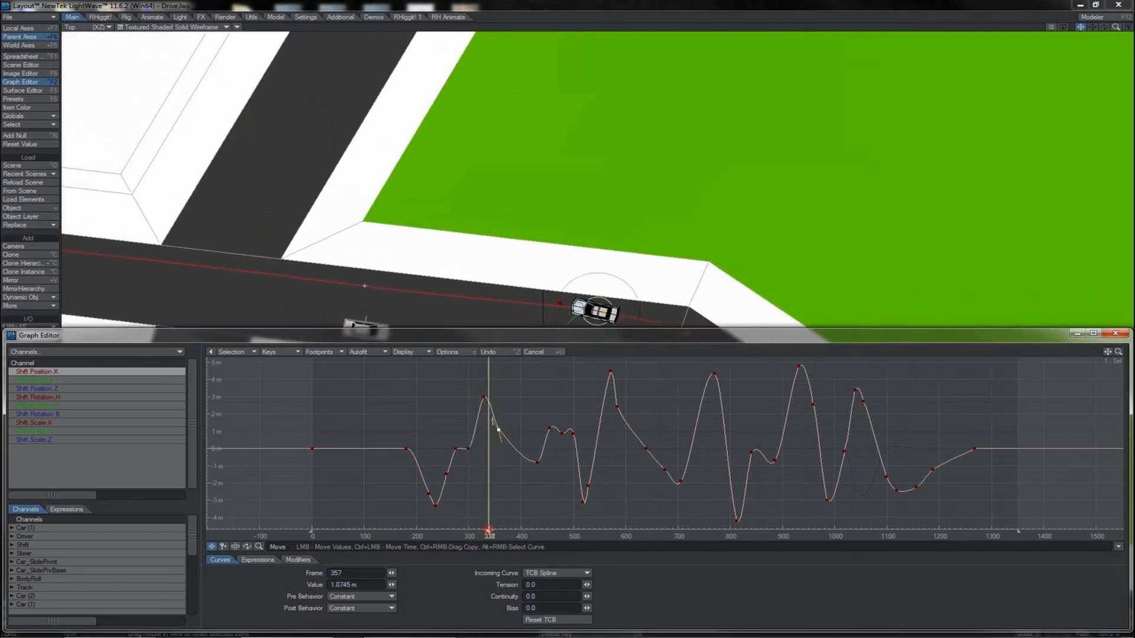
{"action": "left_click_drag", "start_coordinate": [586, 585], "coordinate": [567, 584]}
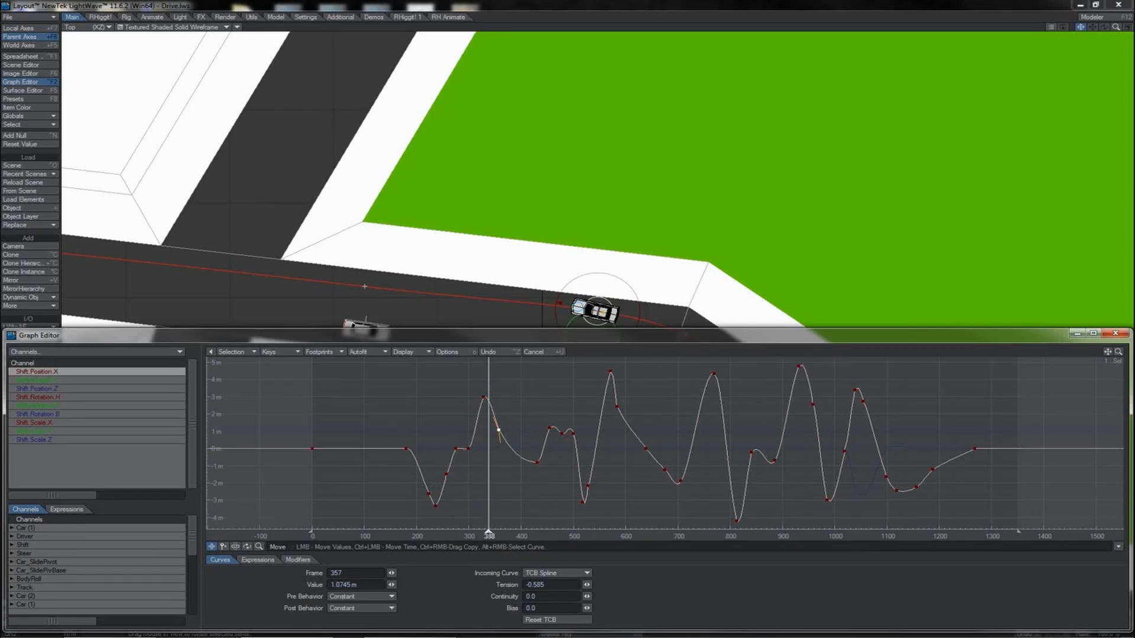
{"action": "left_click_drag", "start_coordinate": [490, 535], "coordinate": [564, 534]}
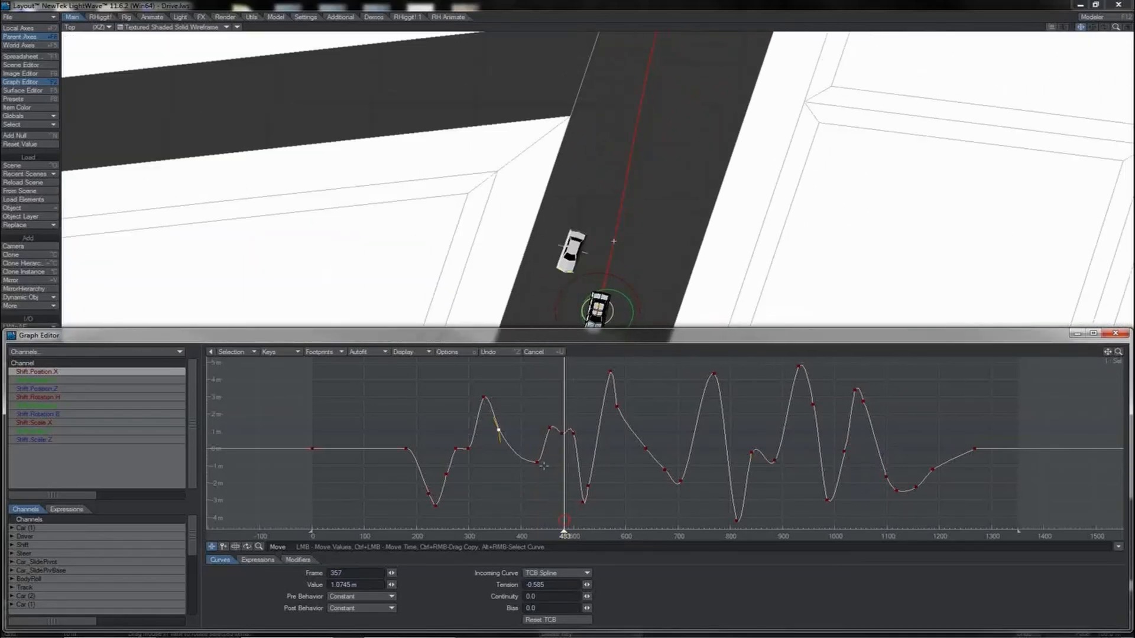
{"action": "right_click_drag", "start_coordinate": [580, 417], "coordinate": [540, 441]}
{"action": "left_click_drag", "start_coordinate": [587, 585], "coordinate": [597, 585]}
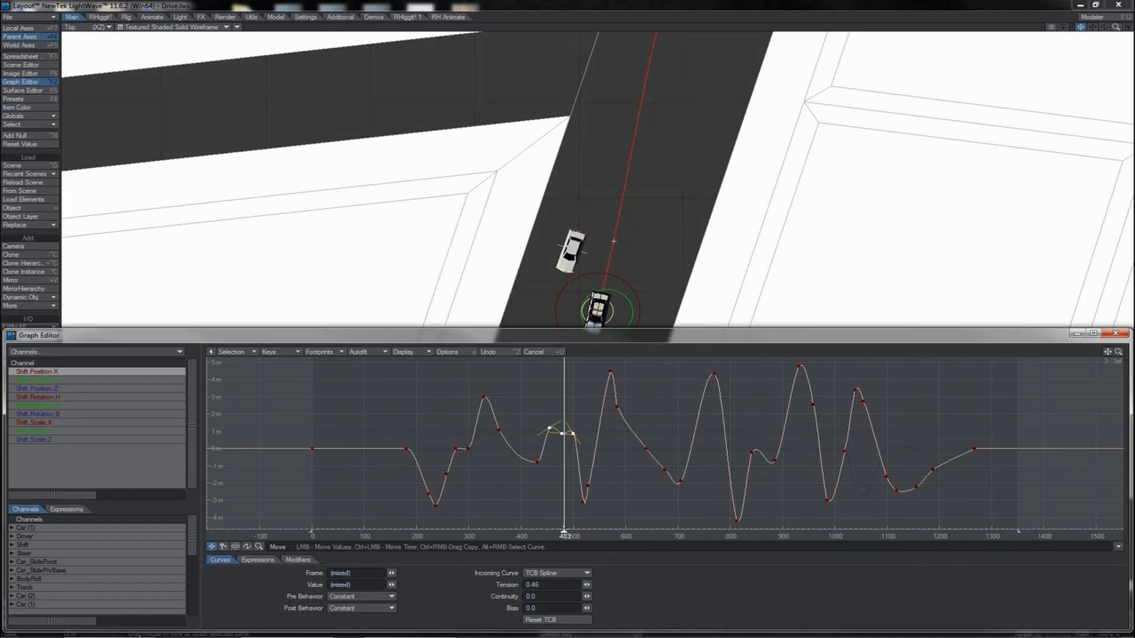
- Set the tension of the Shift Position X keys to 0.64 at frame 518 and -0.43 at frame 583
{"action": "left_click_drag", "start_coordinate": [564, 532], "coordinate": [584, 531]}
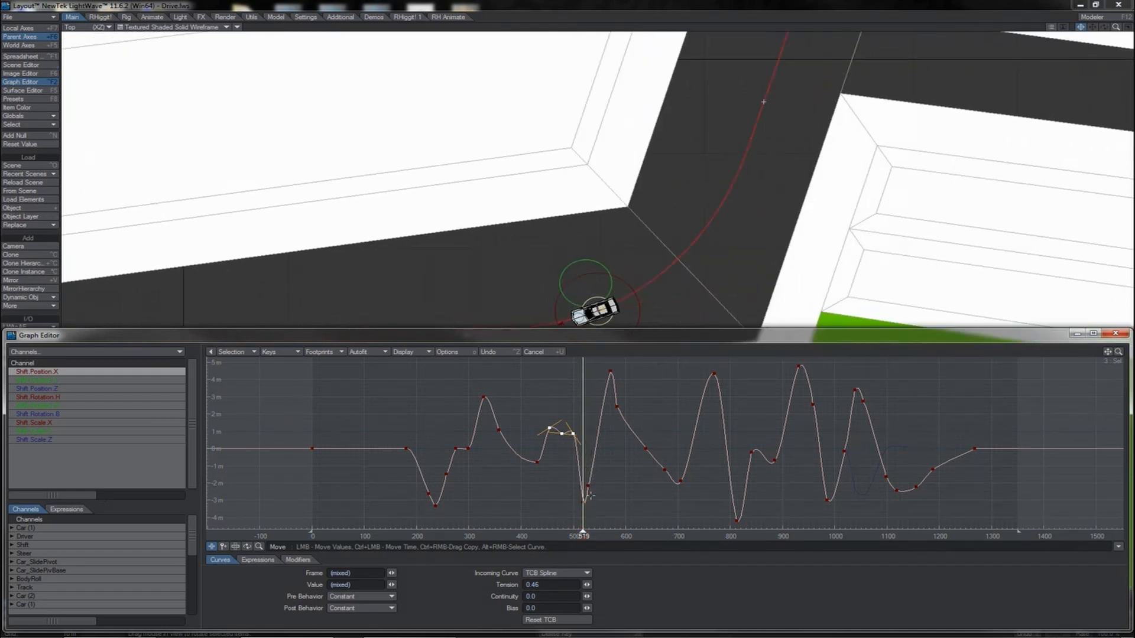
{"action": "left_click", "coordinate": [581, 504]}
{"action": "left_click_drag", "start_coordinate": [587, 585], "coordinate": [609, 585]}
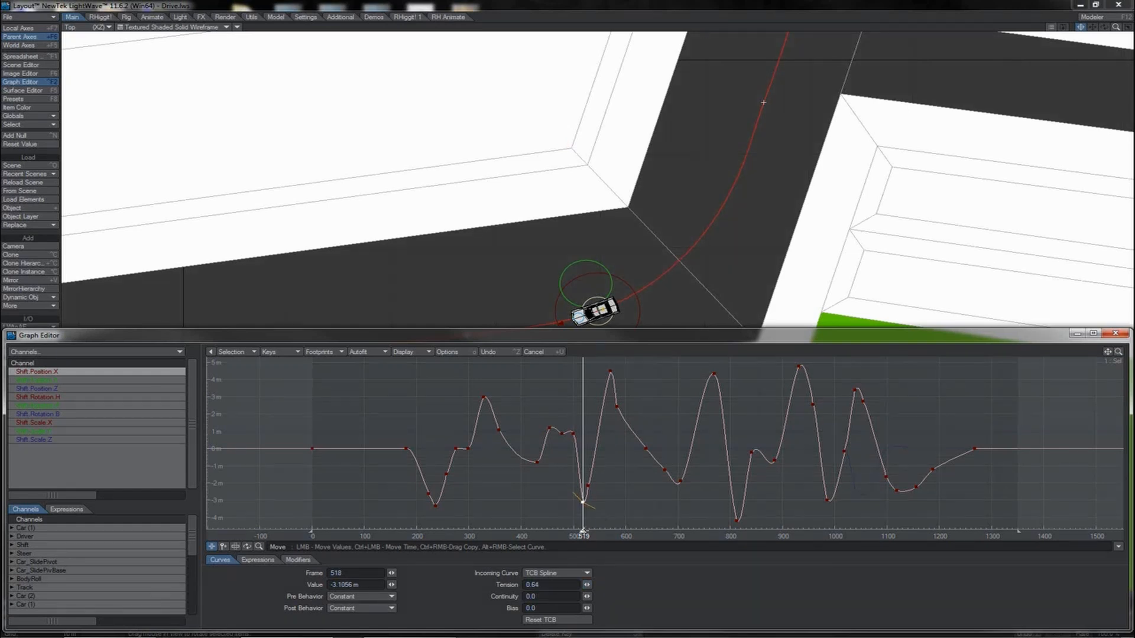
{"action": "left_click_drag", "start_coordinate": [583, 531], "coordinate": [614, 531]}
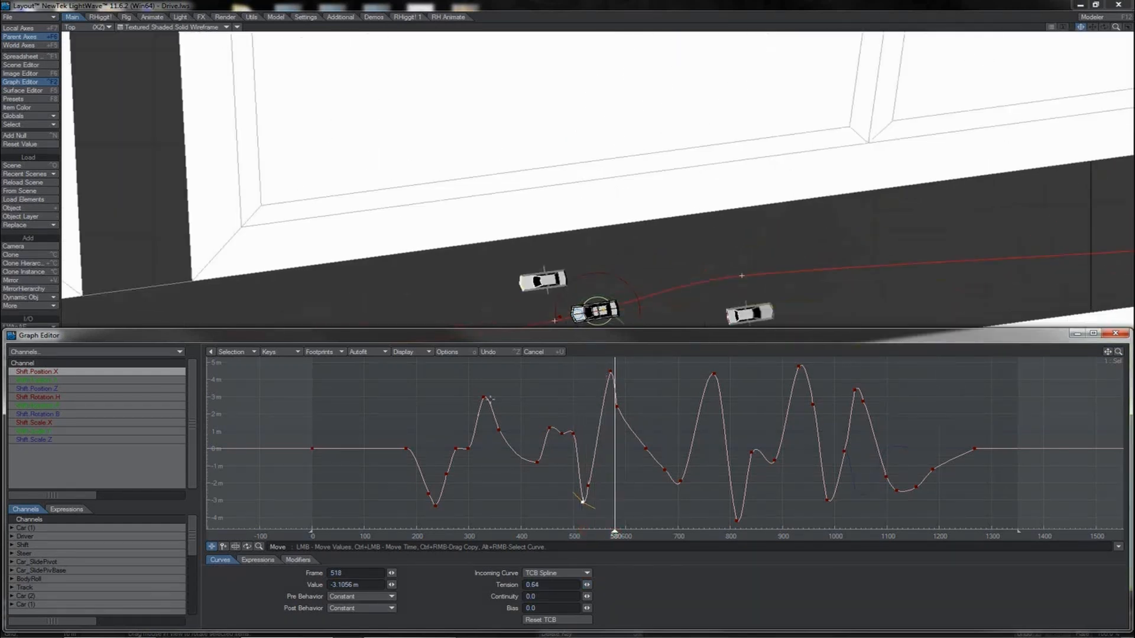
{"action": "left_click", "coordinate": [617, 407]}
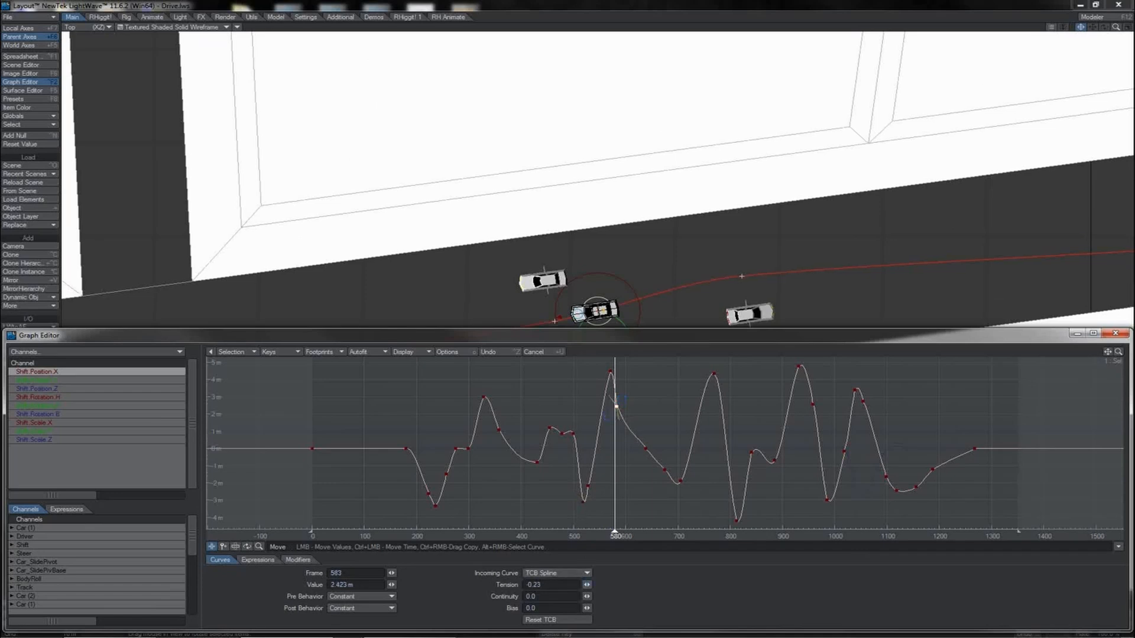
{"action": "left_click_drag", "start_coordinate": [587, 585], "coordinate": [586, 585]}
- Set the Shift Position X tension to 0.72 at frame 705 and to 0.425 on the two keys either side of frame 863
{"action": "mouse_move", "coordinate": [614, 532]}
{"action": "left_mouse_down"}
{"action": "mouse_move", "coordinate": [588, 531]}
{"action": "mouse_move", "coordinate": [681, 532]}
{"action": "left_mouse_up"}
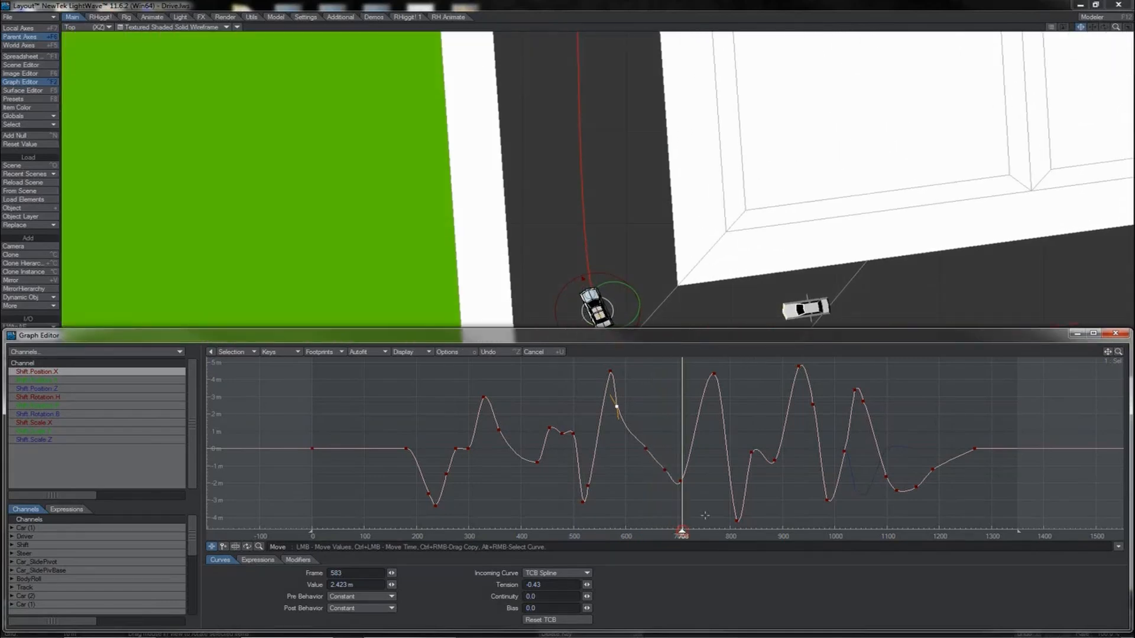
{"action": "left_click", "coordinate": [679, 482]}
{"action": "left_click_drag", "start_coordinate": [586, 585], "coordinate": [602, 585]}
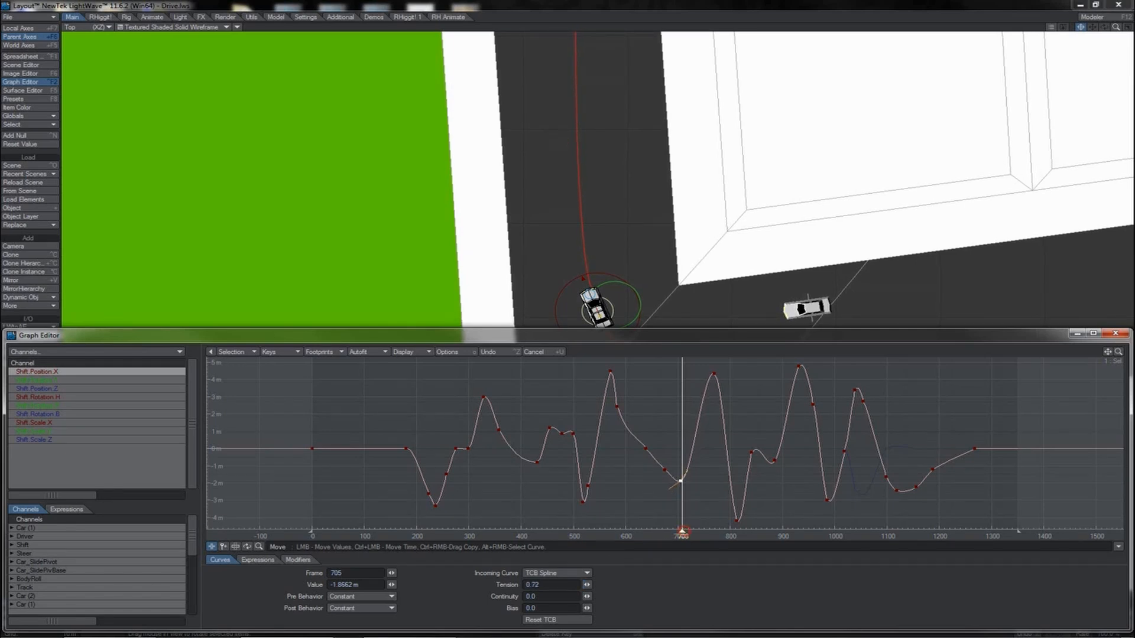
{"action": "mouse_move", "coordinate": [682, 532]}
{"action": "left_mouse_down"}
{"action": "mouse_move", "coordinate": [650, 532]}
{"action": "mouse_move", "coordinate": [774, 532]}
{"action": "mouse_move", "coordinate": [763, 532]}
{"action": "left_mouse_up"}
{"action": "right_click_drag", "start_coordinate": [781, 447], "coordinate": [742, 466]}
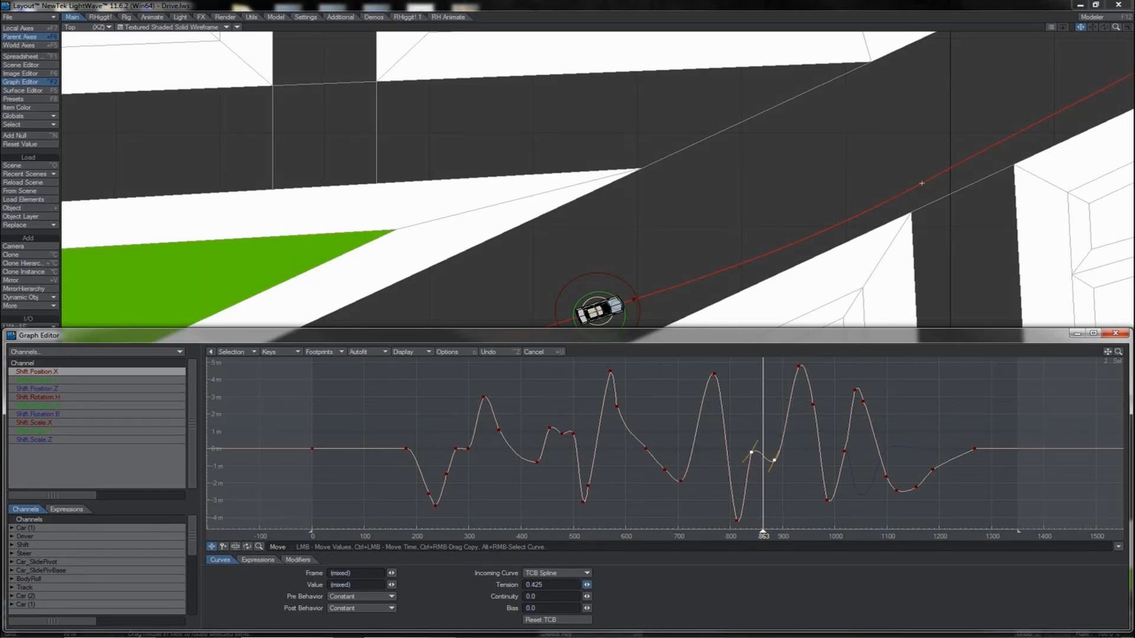
- Raise the Shift Position X tension at frame 931, lower it at frame 958, and set it to 0.47 at frame 985
{"action": "left_click", "coordinate": [799, 366]}
{"action": "left_click_drag", "start_coordinate": [763, 532], "coordinate": [804, 533]}
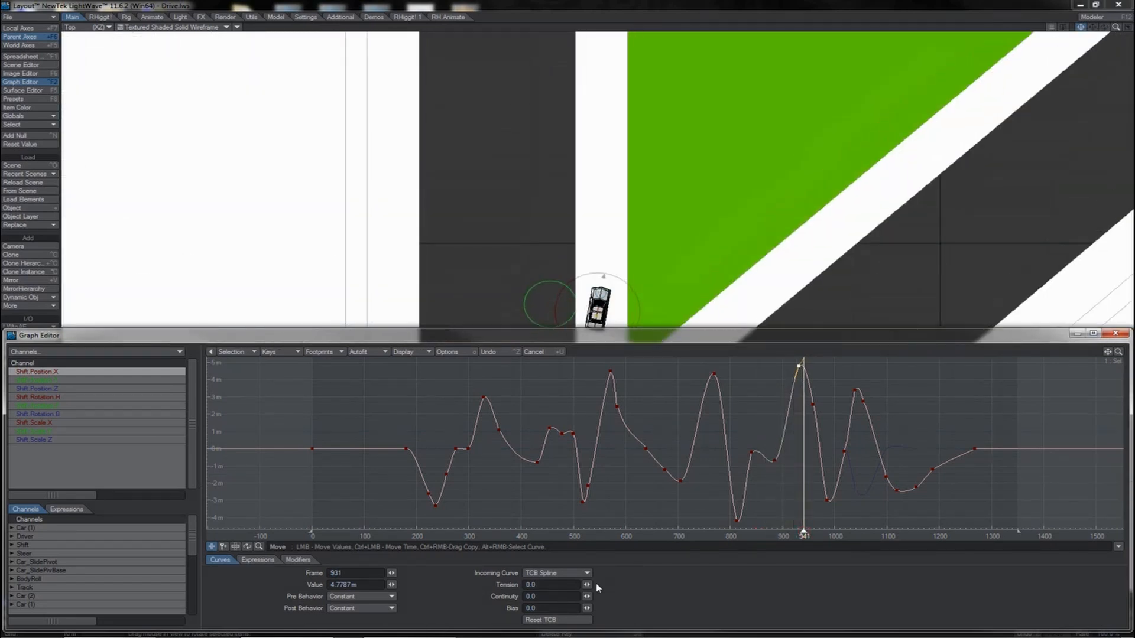
{"action": "left_click_drag", "start_coordinate": [588, 585], "coordinate": [614, 584]}
{"action": "left_click", "coordinate": [813, 404]}
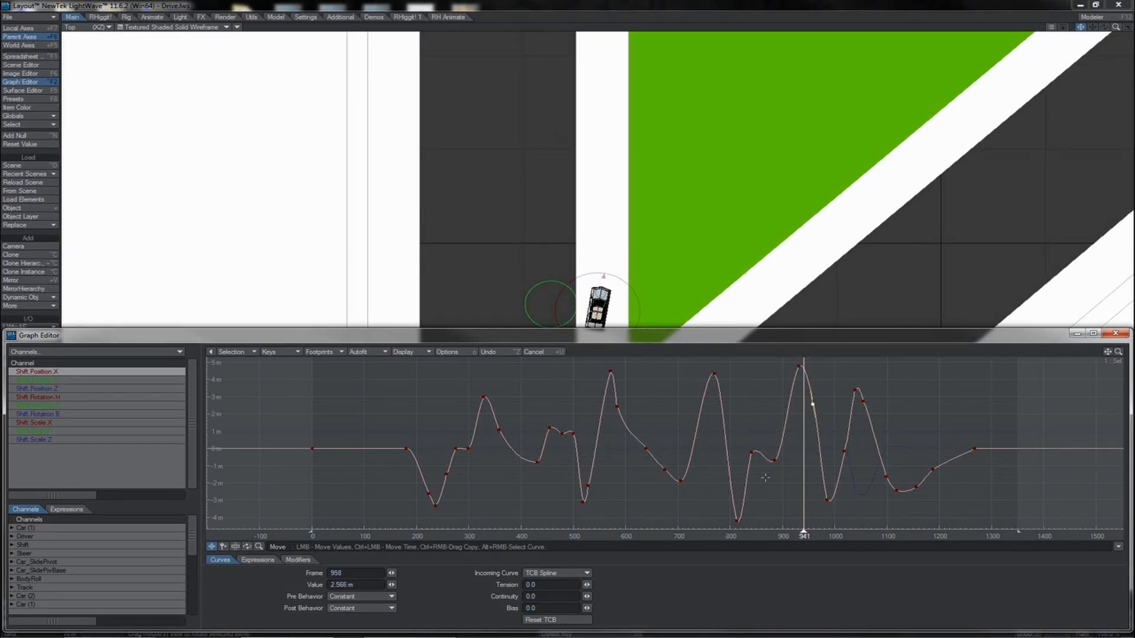
{"action": "left_click_drag", "start_coordinate": [587, 584], "coordinate": [551, 584]}
{"action": "right_click_drag", "start_coordinate": [843, 490], "coordinate": [811, 510]}
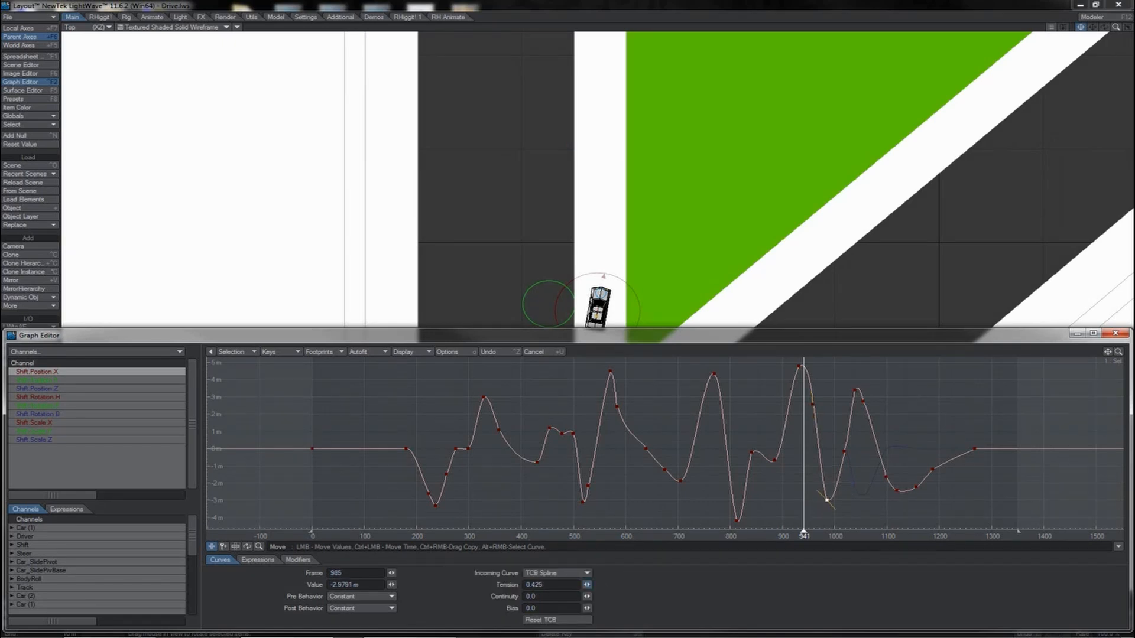
{"action": "left_click_drag", "start_coordinate": [587, 585], "coordinate": [588, 589]}
- Set the tension of the Shift Position X keys to 0.59 at frame 1038 and -0.44 at frame 1054
{"action": "mouse_move", "coordinate": [804, 533]}
{"action": "left_mouse_down"}
{"action": "mouse_move", "coordinate": [785, 534]}
{"action": "mouse_move", "coordinate": [866, 534]}
{"action": "mouse_move", "coordinate": [854, 534]}
{"action": "left_mouse_up"}
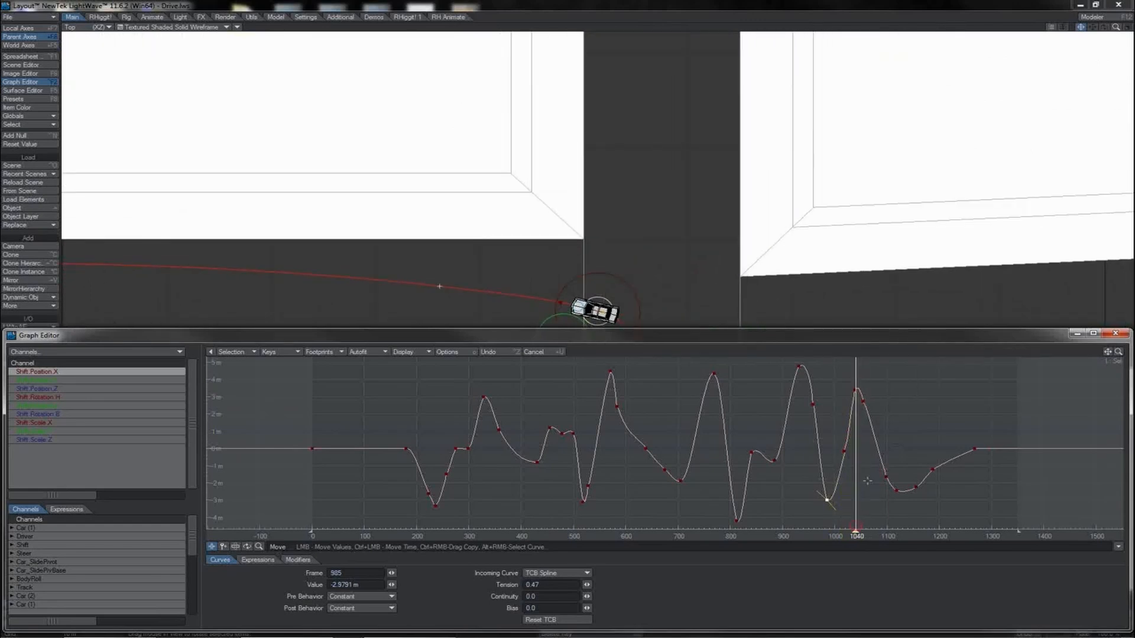
{"action": "left_click", "coordinate": [854, 390]}
{"action": "left_click_drag", "start_coordinate": [586, 584], "coordinate": [622, 584]}
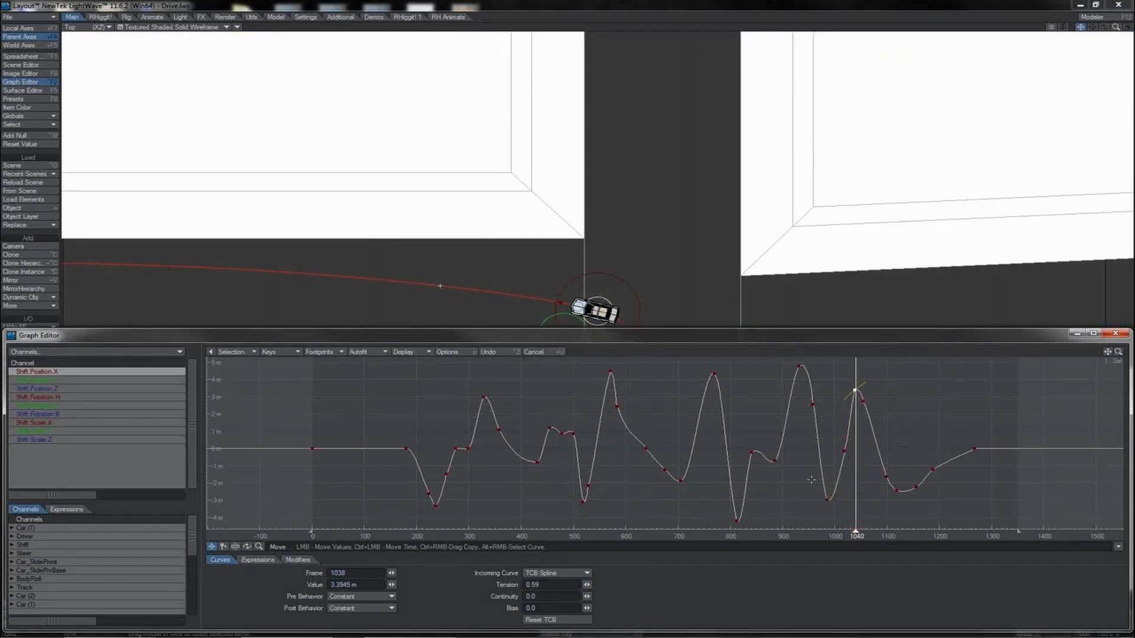
{"action": "left_click", "coordinate": [863, 401]}
{"action": "left_click_drag", "start_coordinate": [587, 586], "coordinate": [539, 585]}
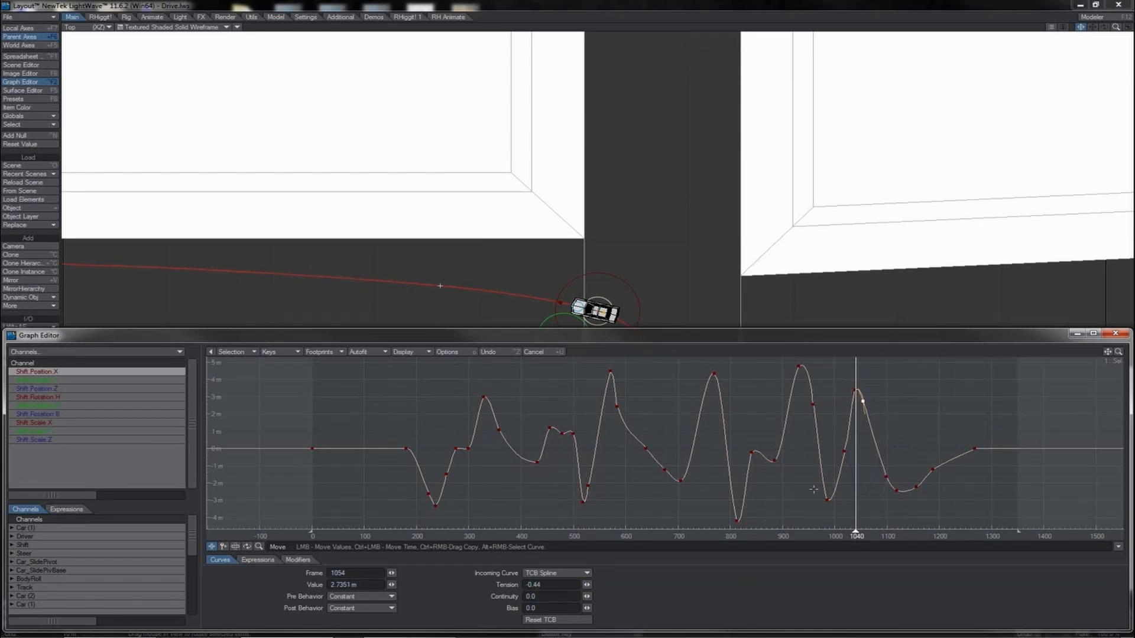
- Adjust the tension of the Shift Position X key just before frame 1038 and of the curve's last two keys
{"action": "left_click", "coordinate": [846, 448]}
{"action": "left_click_drag", "start_coordinate": [586, 586], "coordinate": [582, 587]}
{"action": "left_click", "coordinate": [974, 449]}
{"action": "left_click_drag", "start_coordinate": [586, 585], "coordinate": [594, 585]}
{"action": "left_click", "coordinate": [933, 470]}
{"action": "left_click_drag", "start_coordinate": [587, 585], "coordinate": [589, 586]}
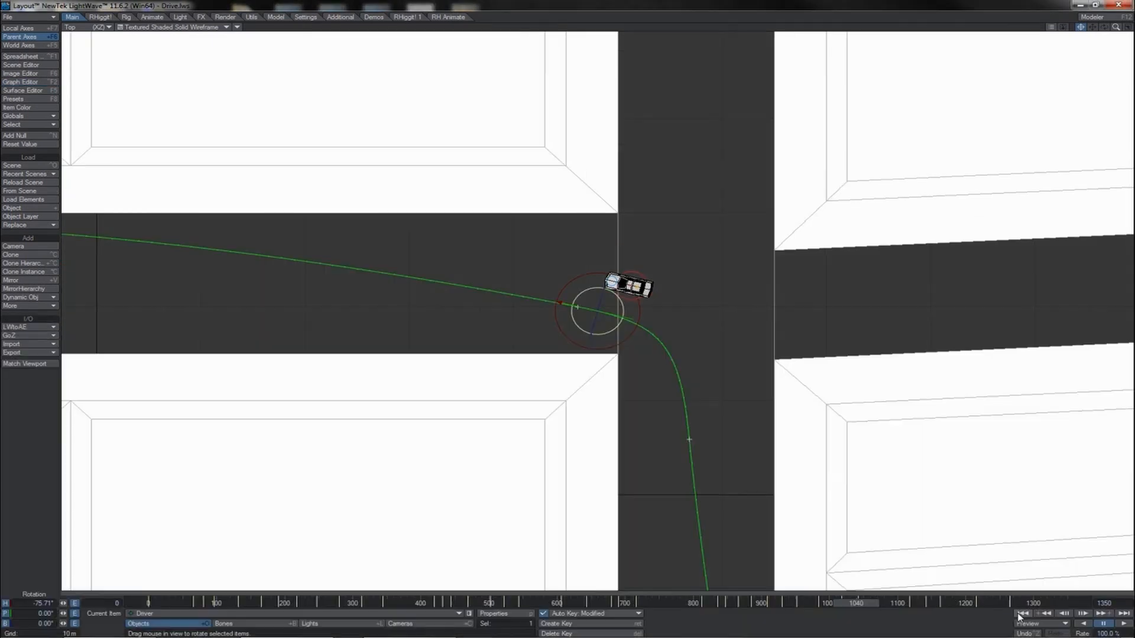
- Play the drive animation from the first frame, switch to the camera view, and inspect the car in perspective
{"action": "left_click", "coordinate": [1021, 614]}
{"action": "left_click", "coordinate": [1122, 623]}
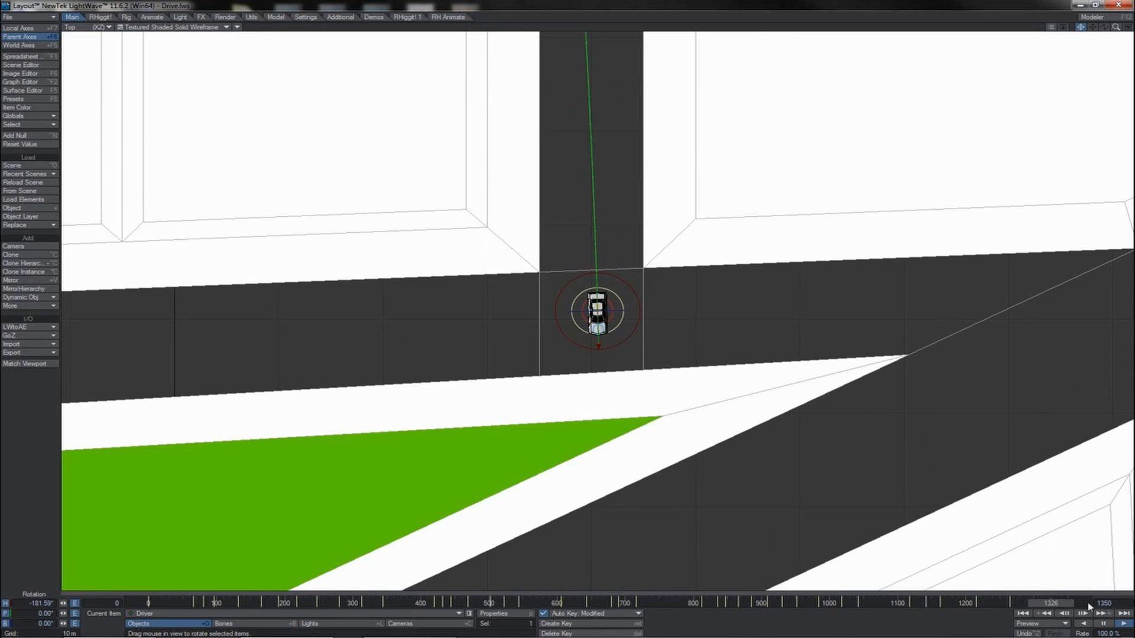
{"action": "key", "text": "6"}
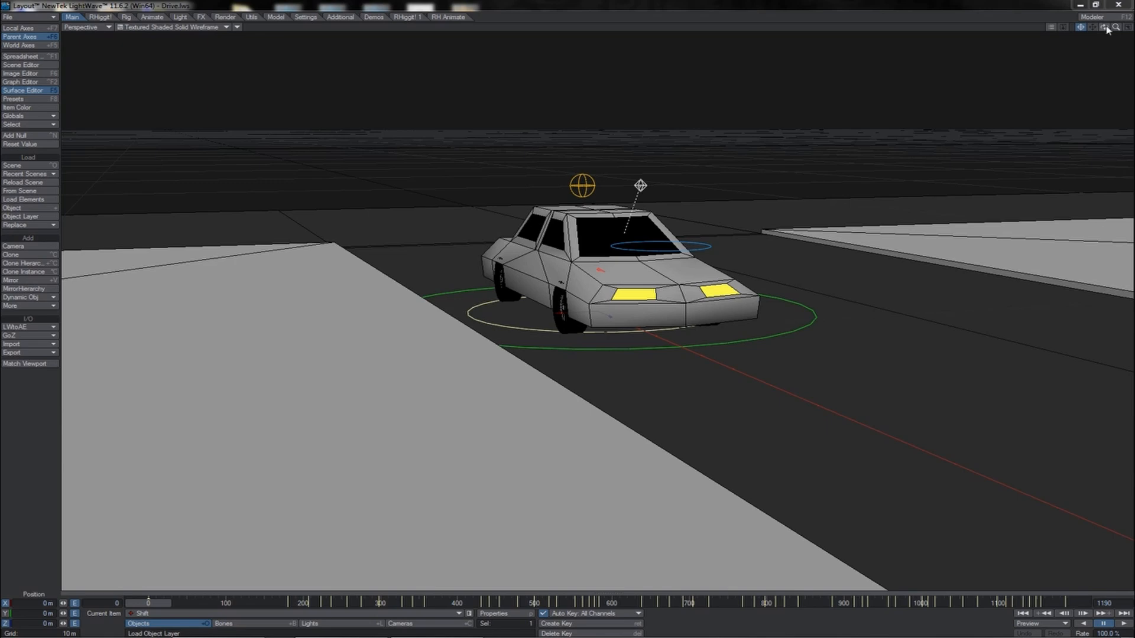
{"action": "left_click_drag", "start_coordinate": [1104, 27], "coordinate": [907, 35]}
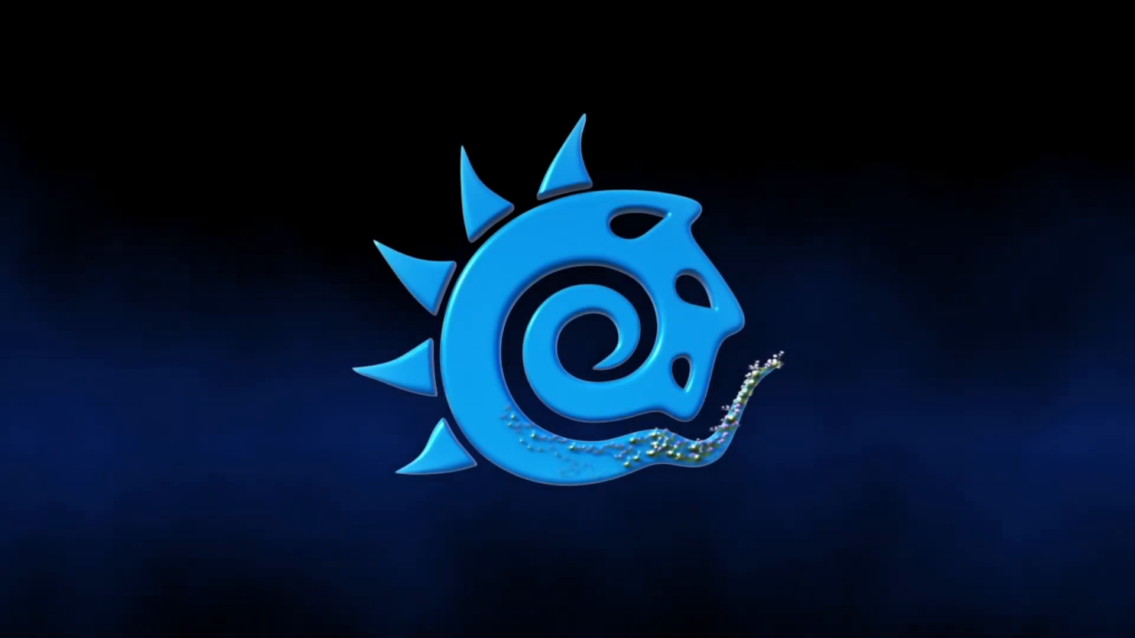